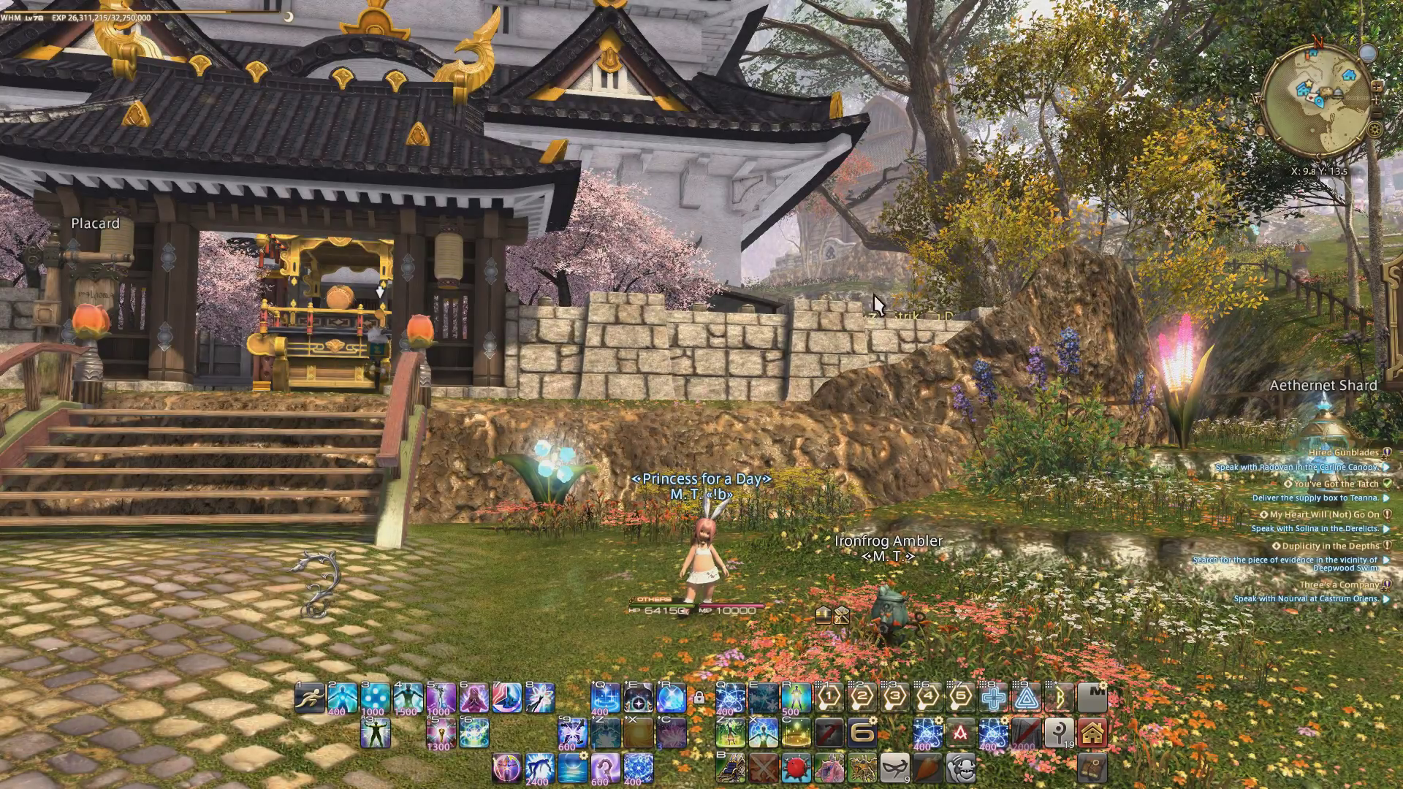
drag(873, 296, 851, 314)
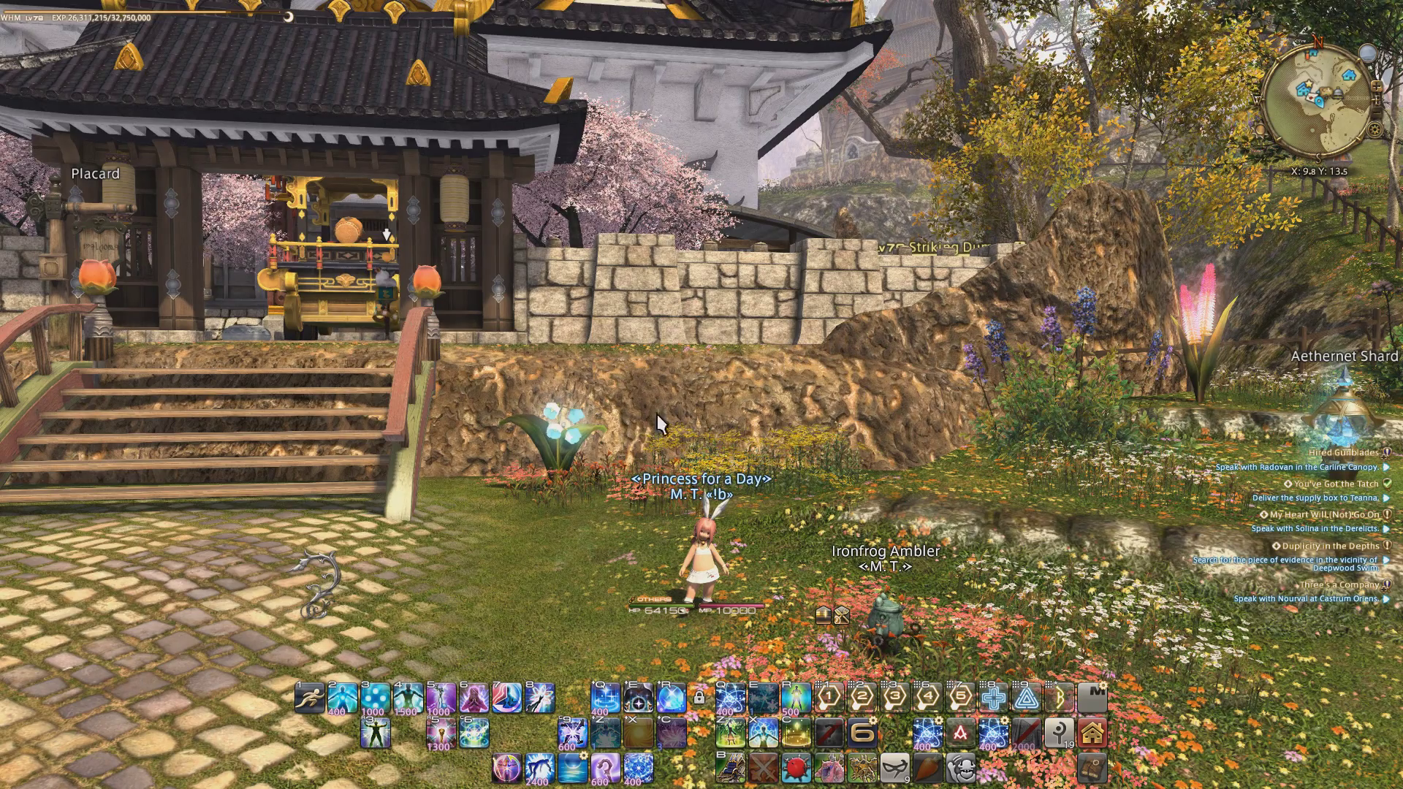
key(alt+Tab)
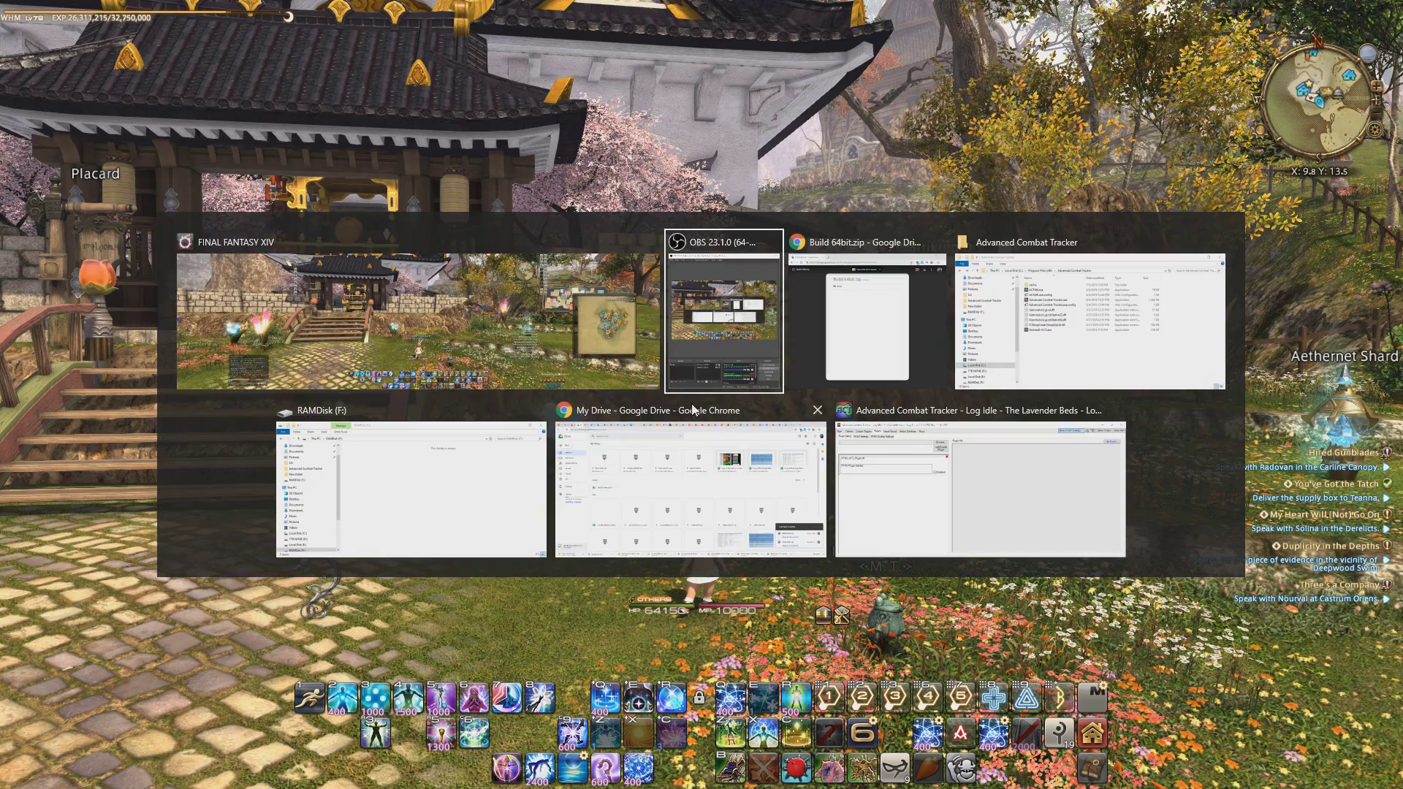
click(650, 269)
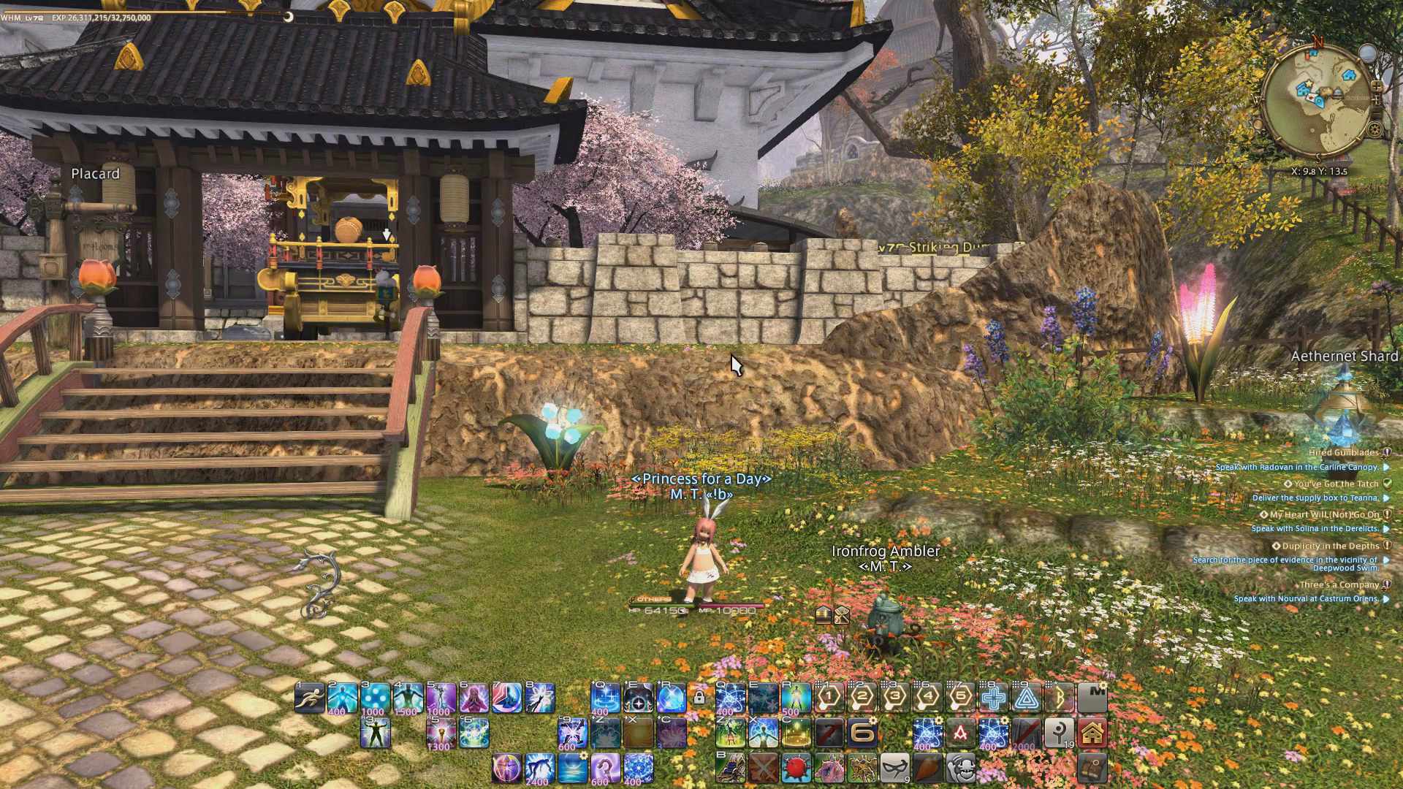
Switch to the Build 64bit.zip page on Google Drive in Chrome and download the archive
key(alt+Tab)
click(869, 315)
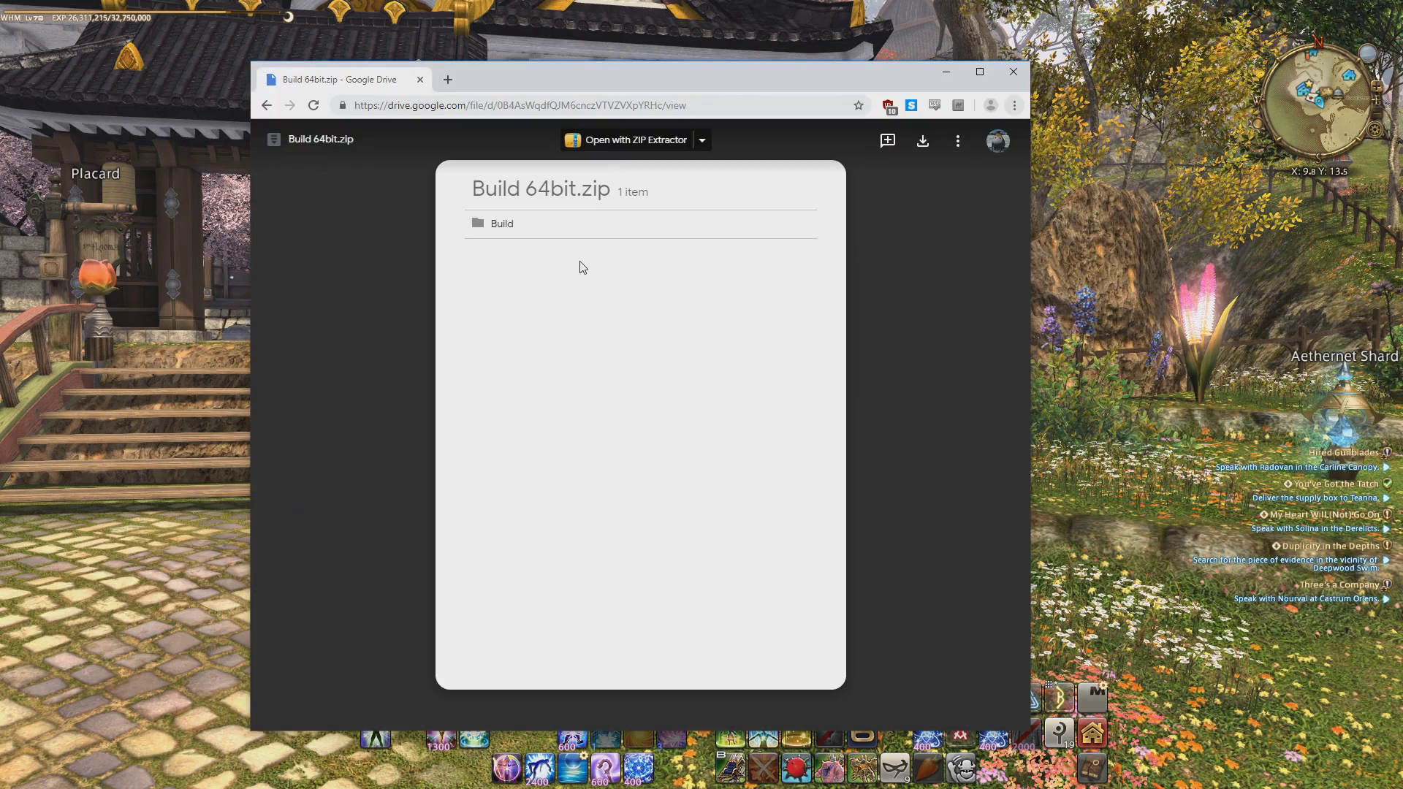
click(923, 144)
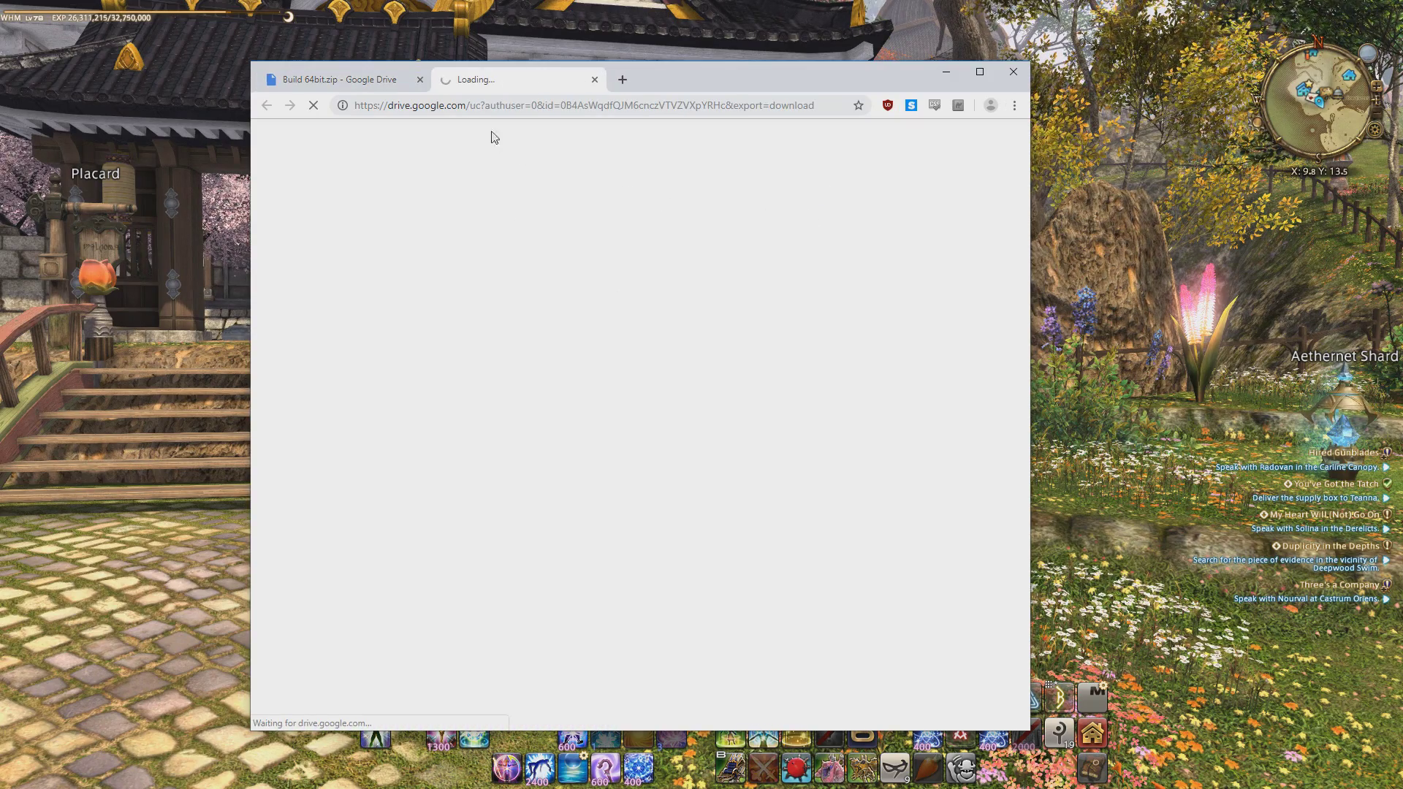
click(352, 84)
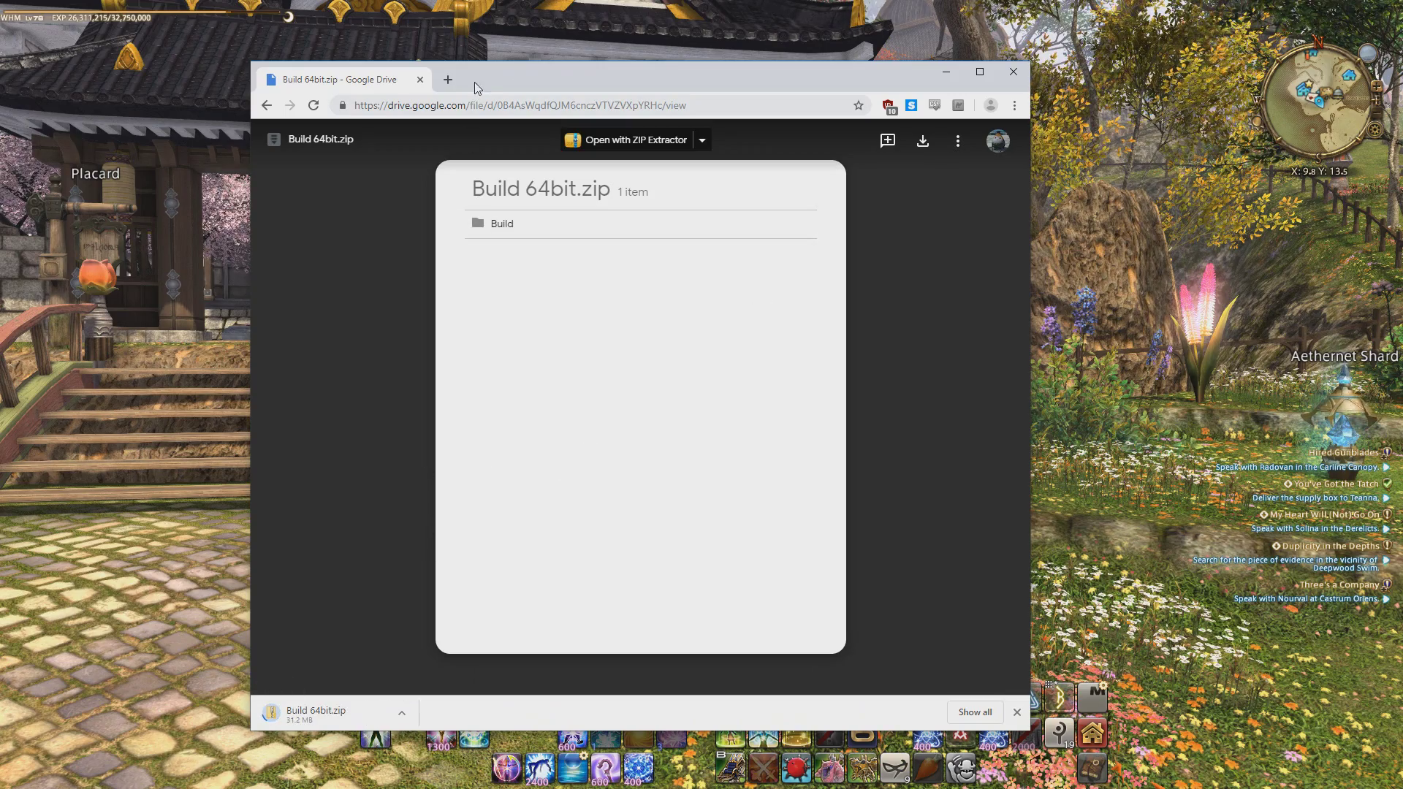
Show the downloaded Build 64bit.zip in its containing folder
click(402, 713)
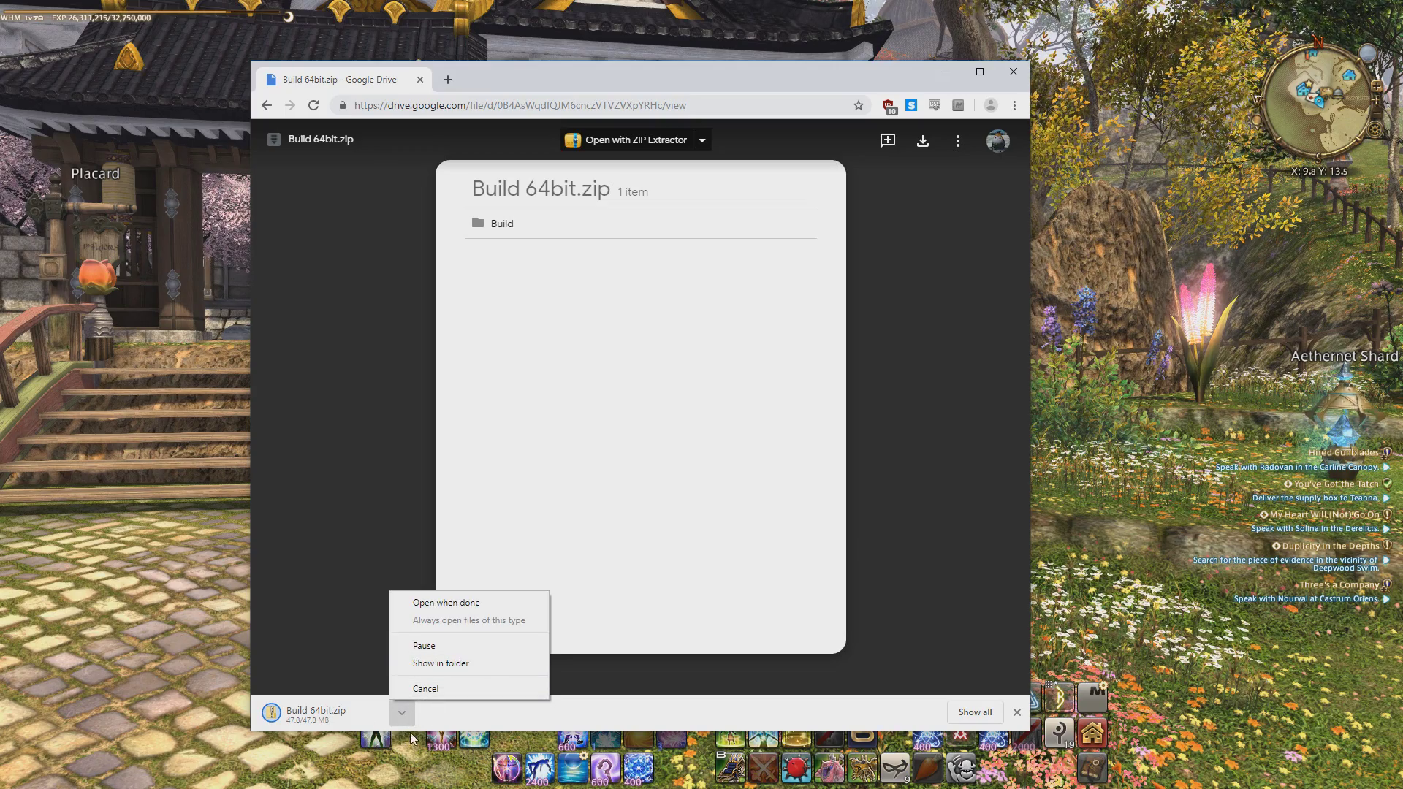
click(432, 665)
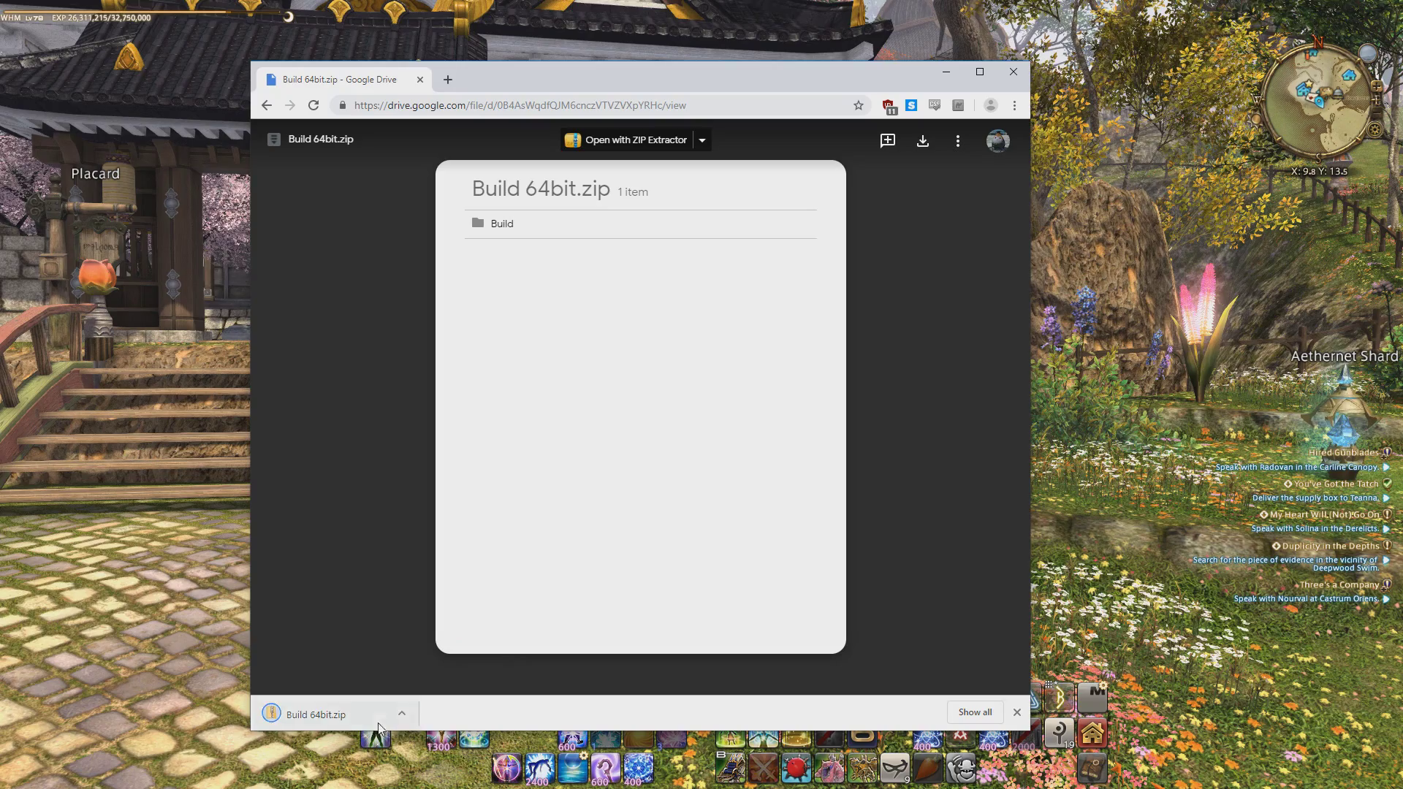
click(402, 713)
click(438, 661)
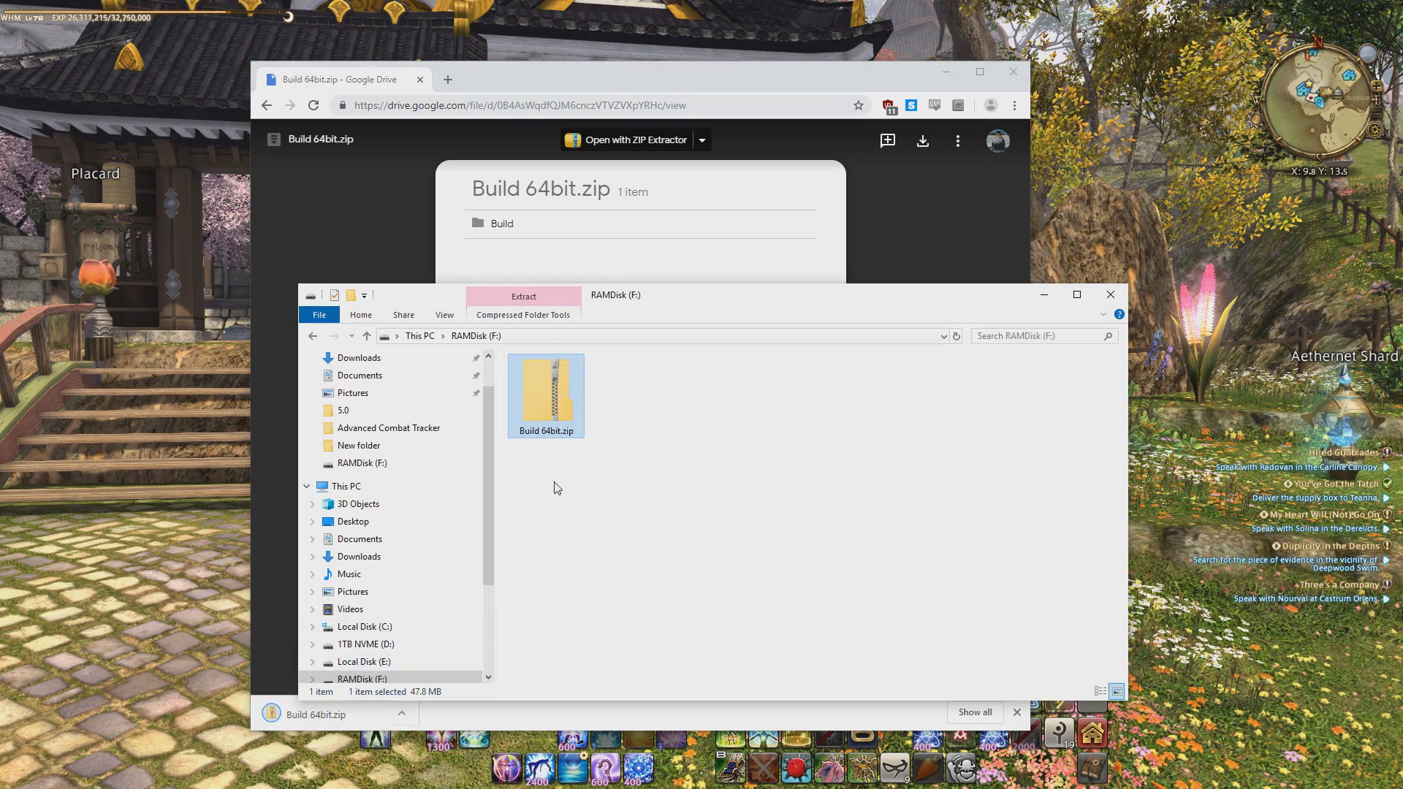
Unblock Build 64bit.zip in its file properties, apply the change, and reopen the properties to check it
click(712, 476)
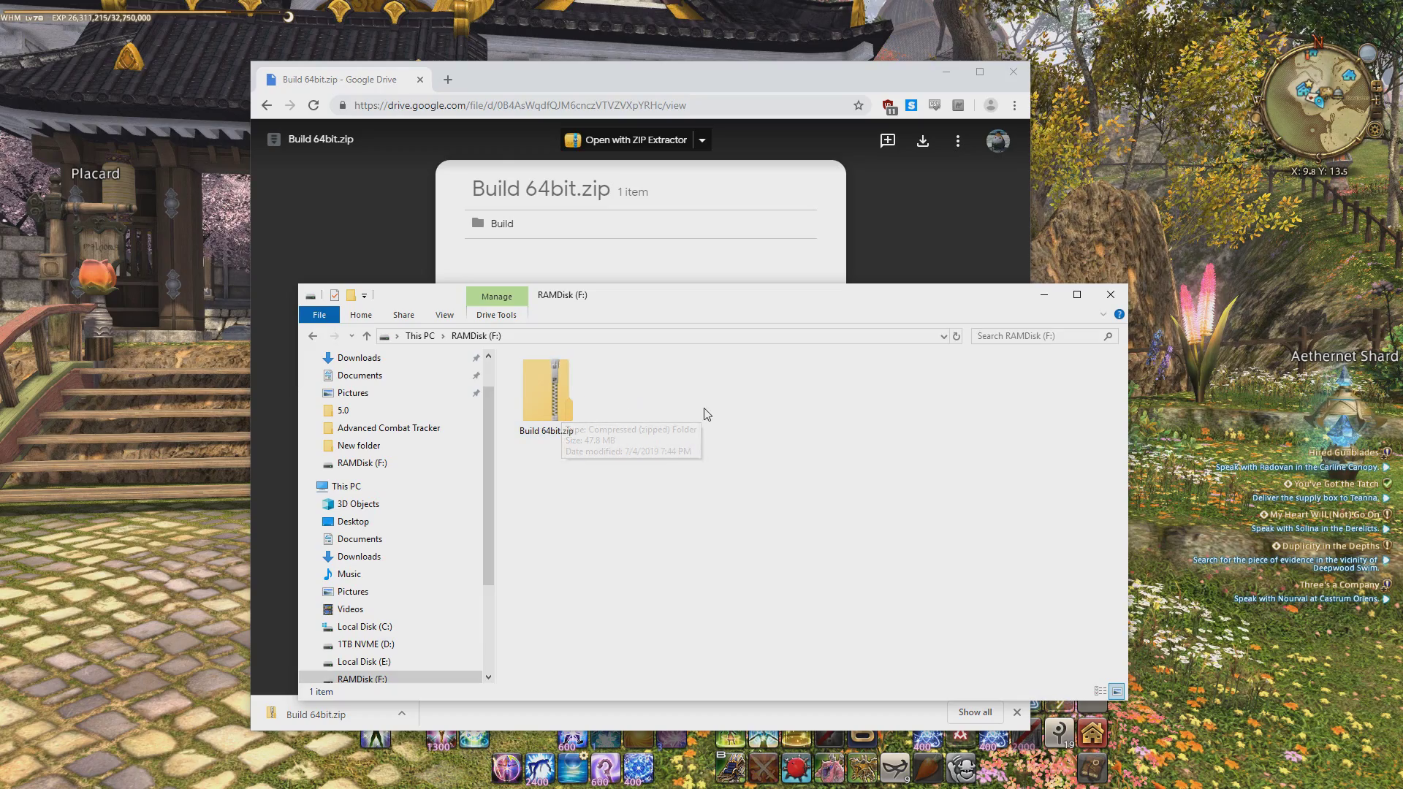
drag(615, 301, 532, 262)
click(453, 349)
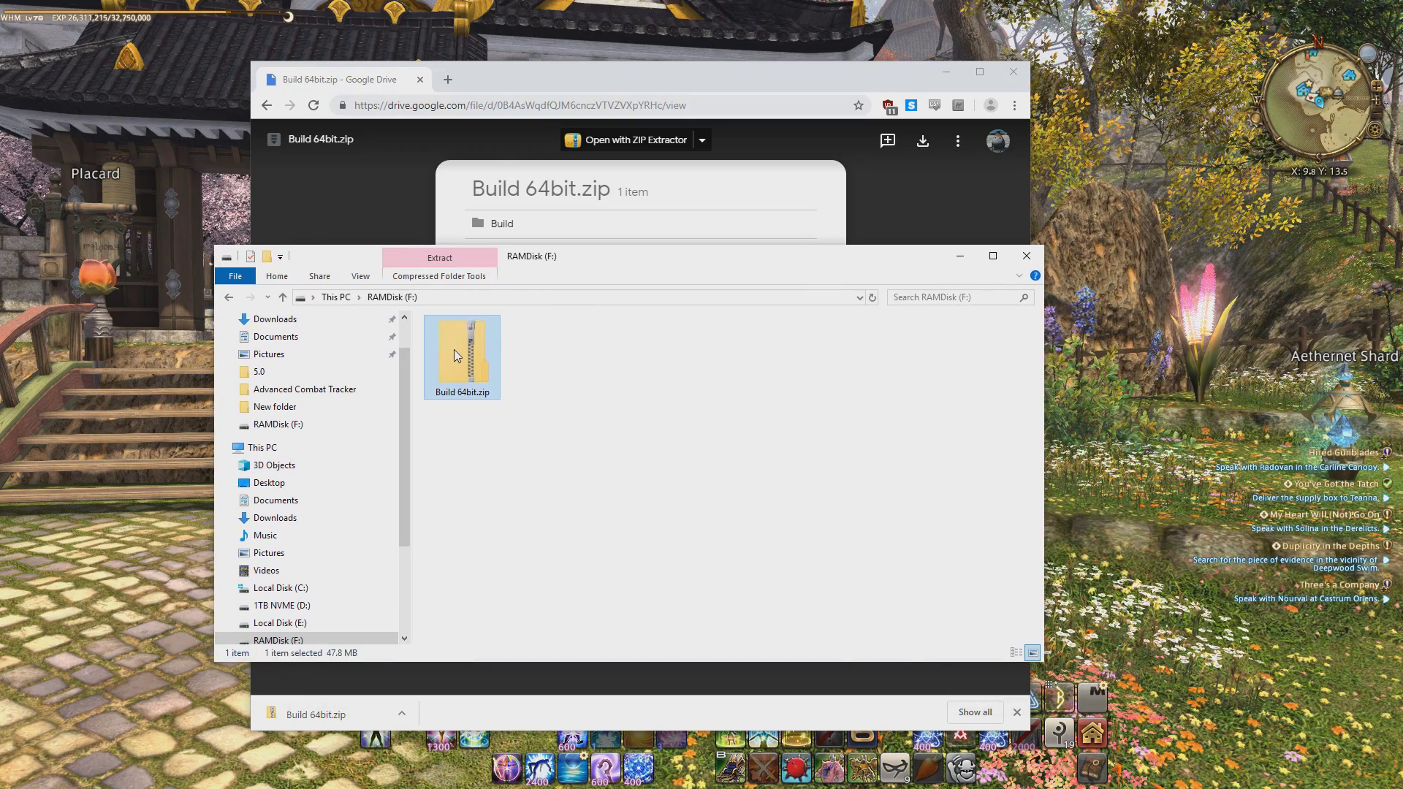
right_click(473, 358)
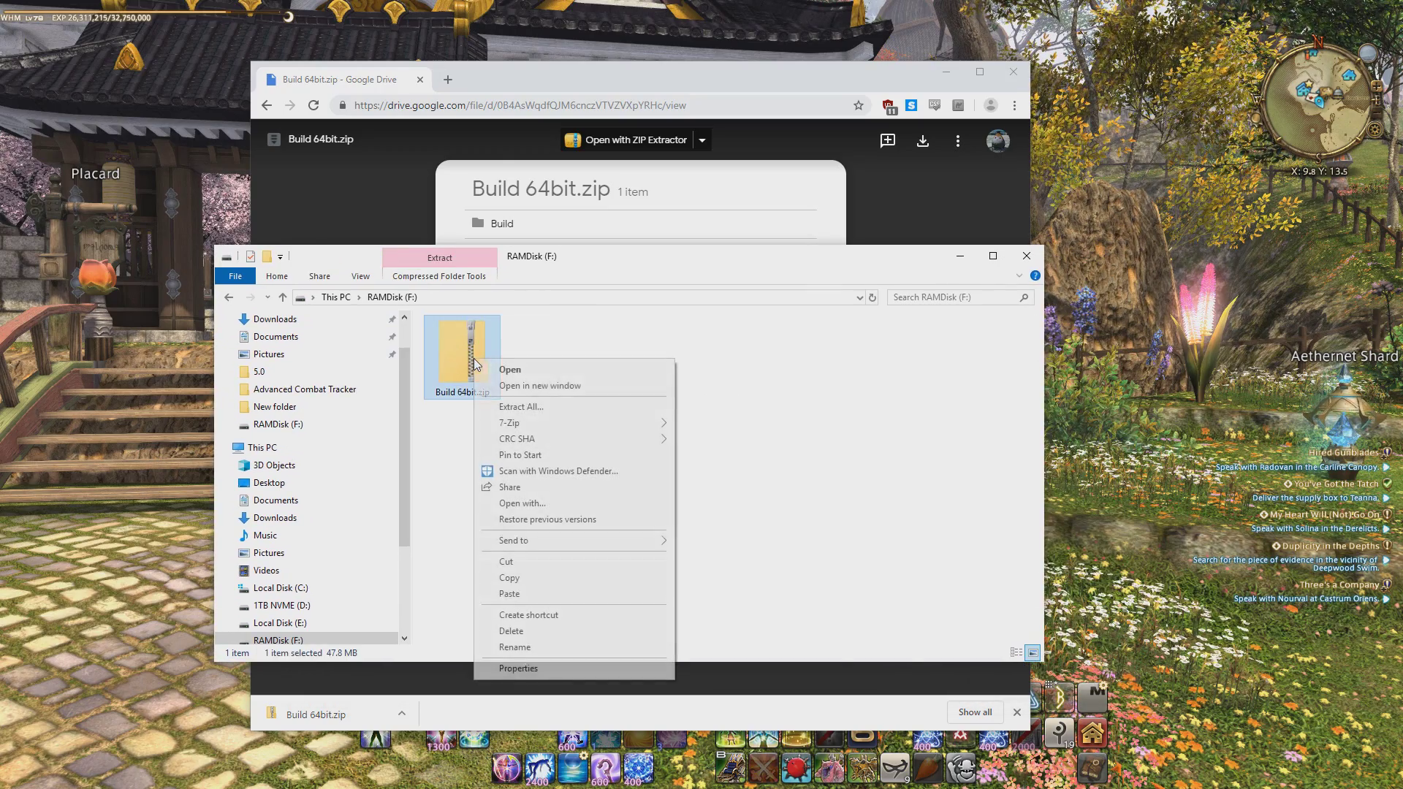
click(563, 668)
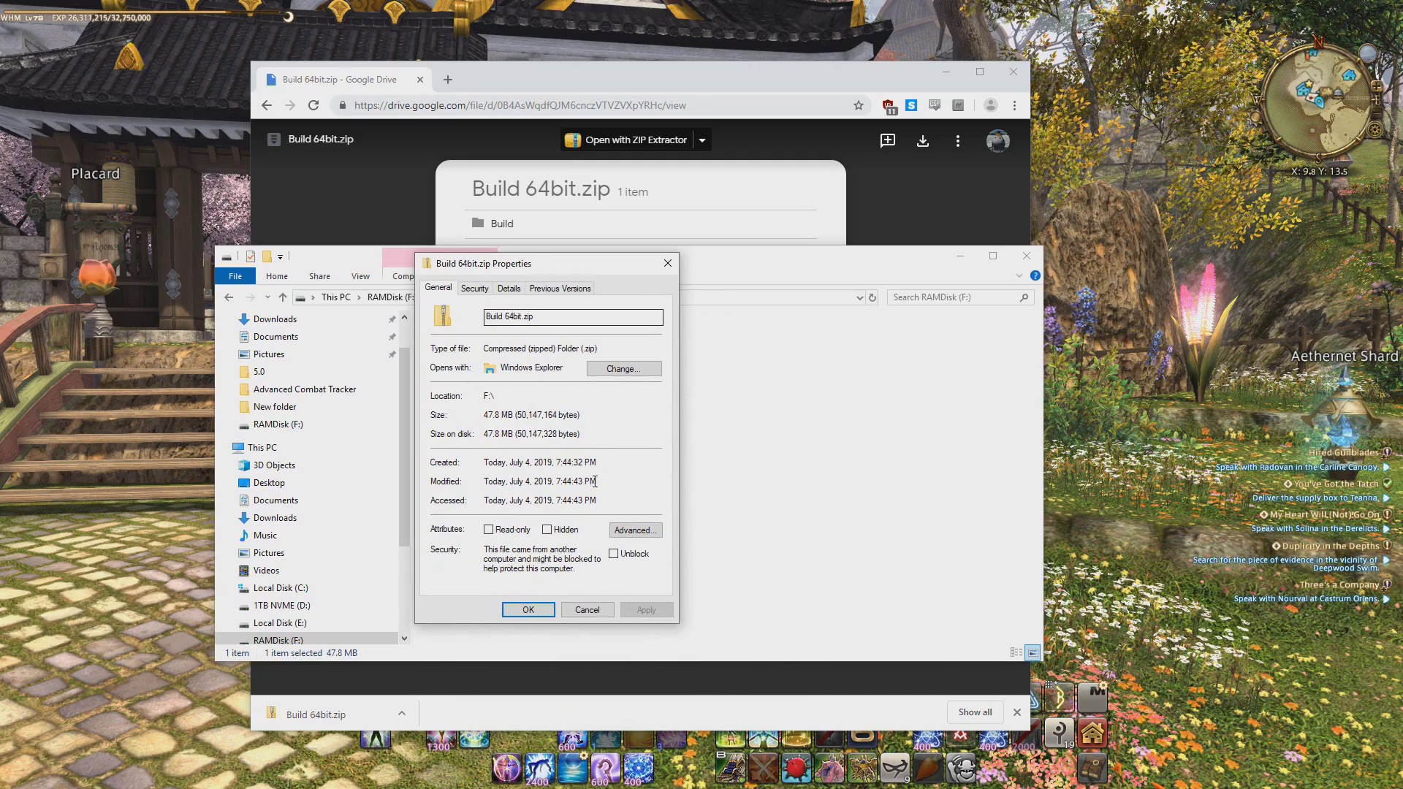
click(612, 555)
click(657, 607)
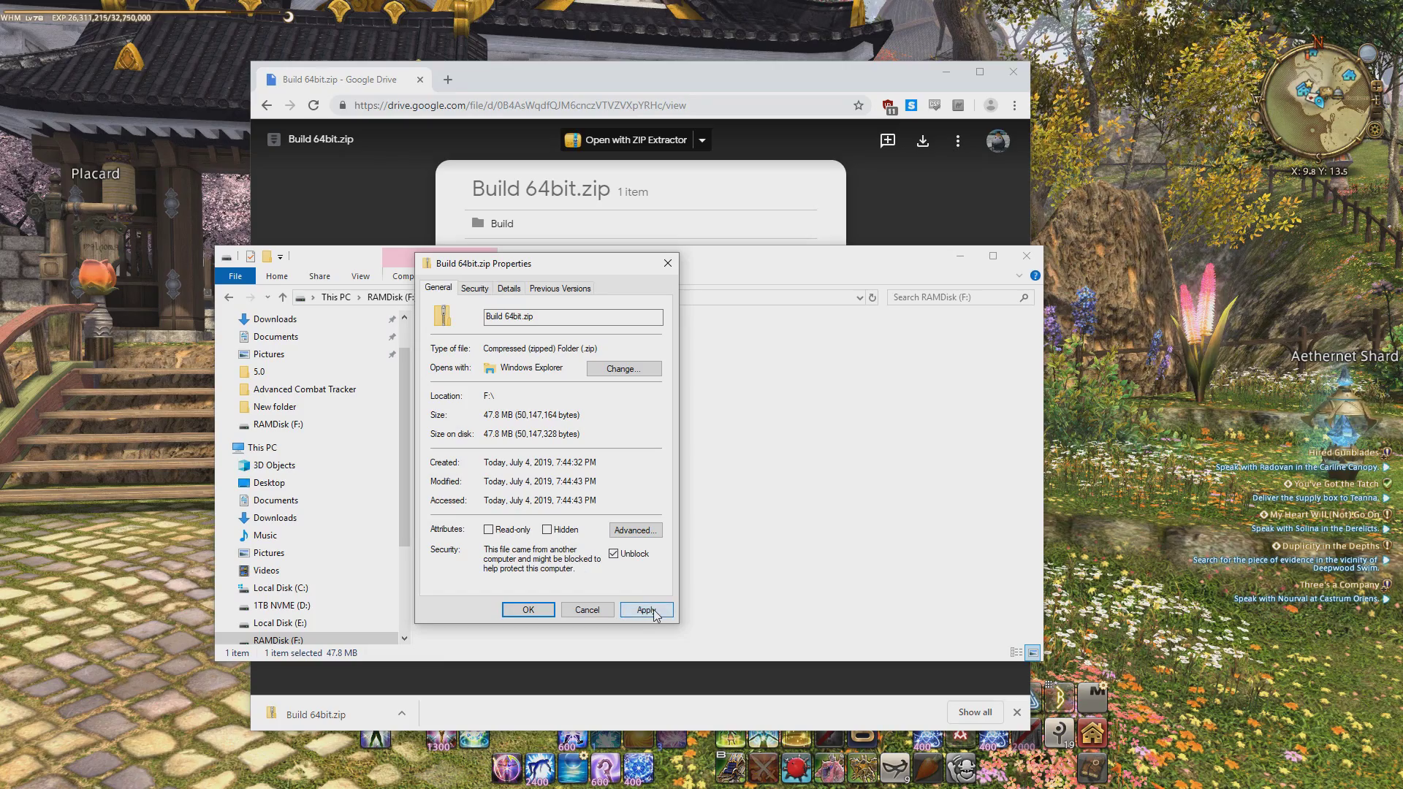
click(528, 610)
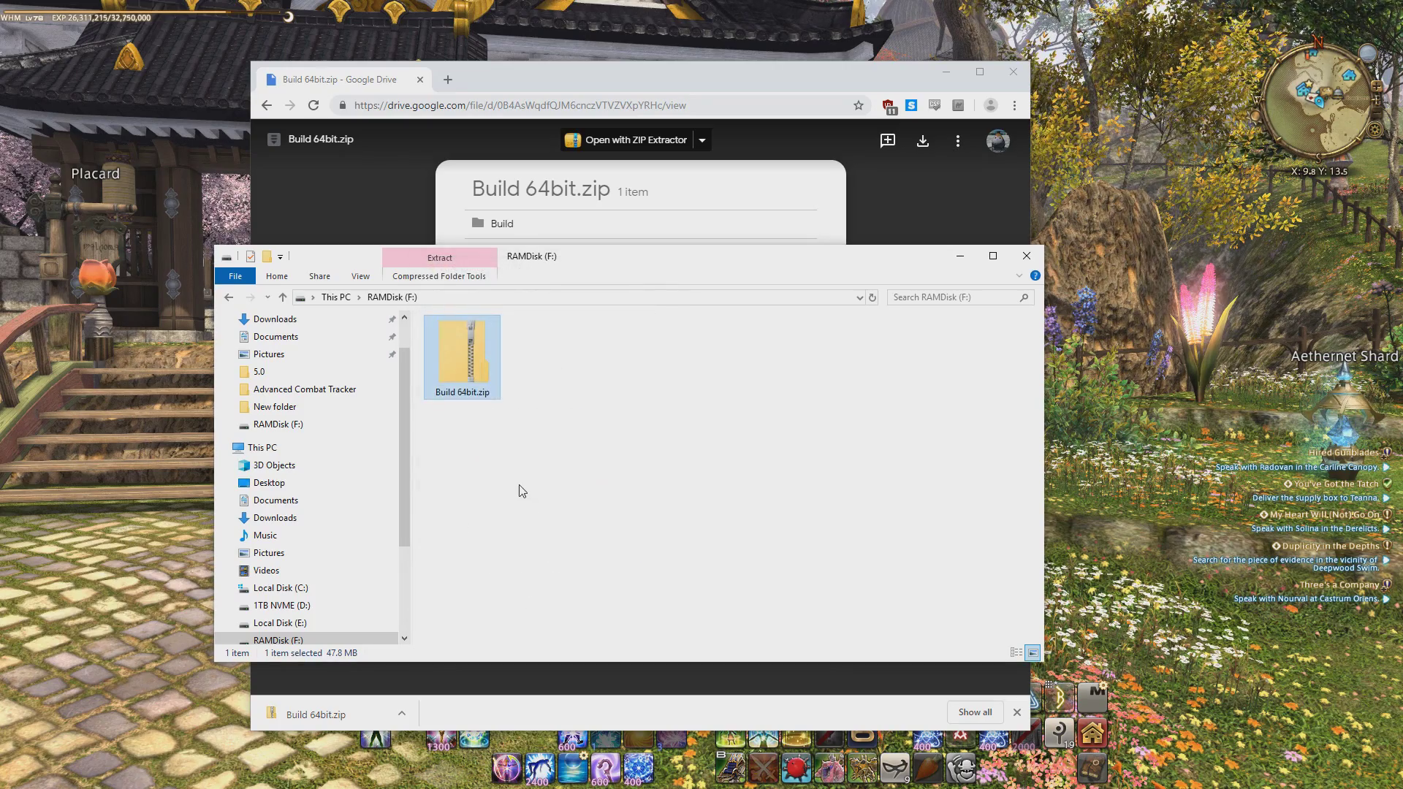
right_click(481, 367)
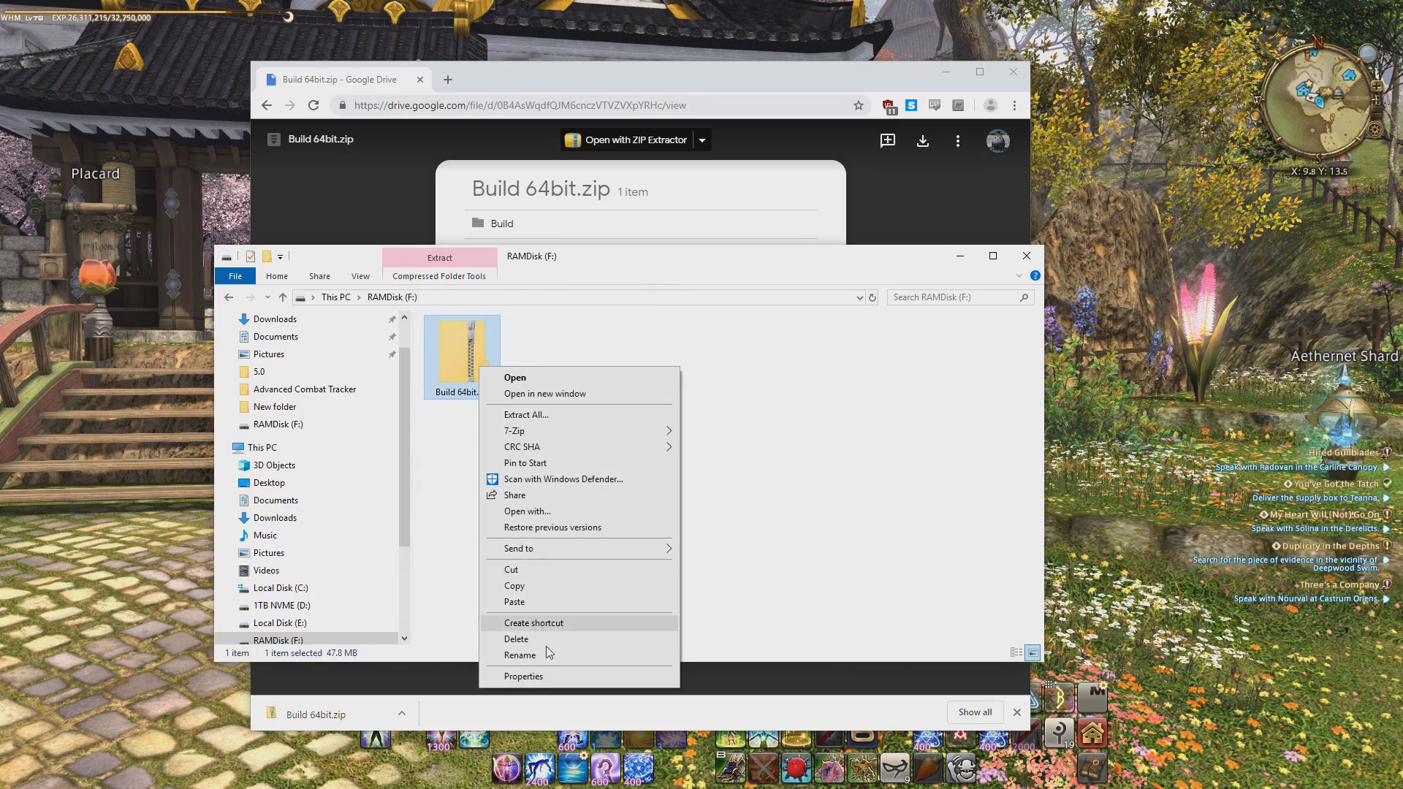
click(553, 677)
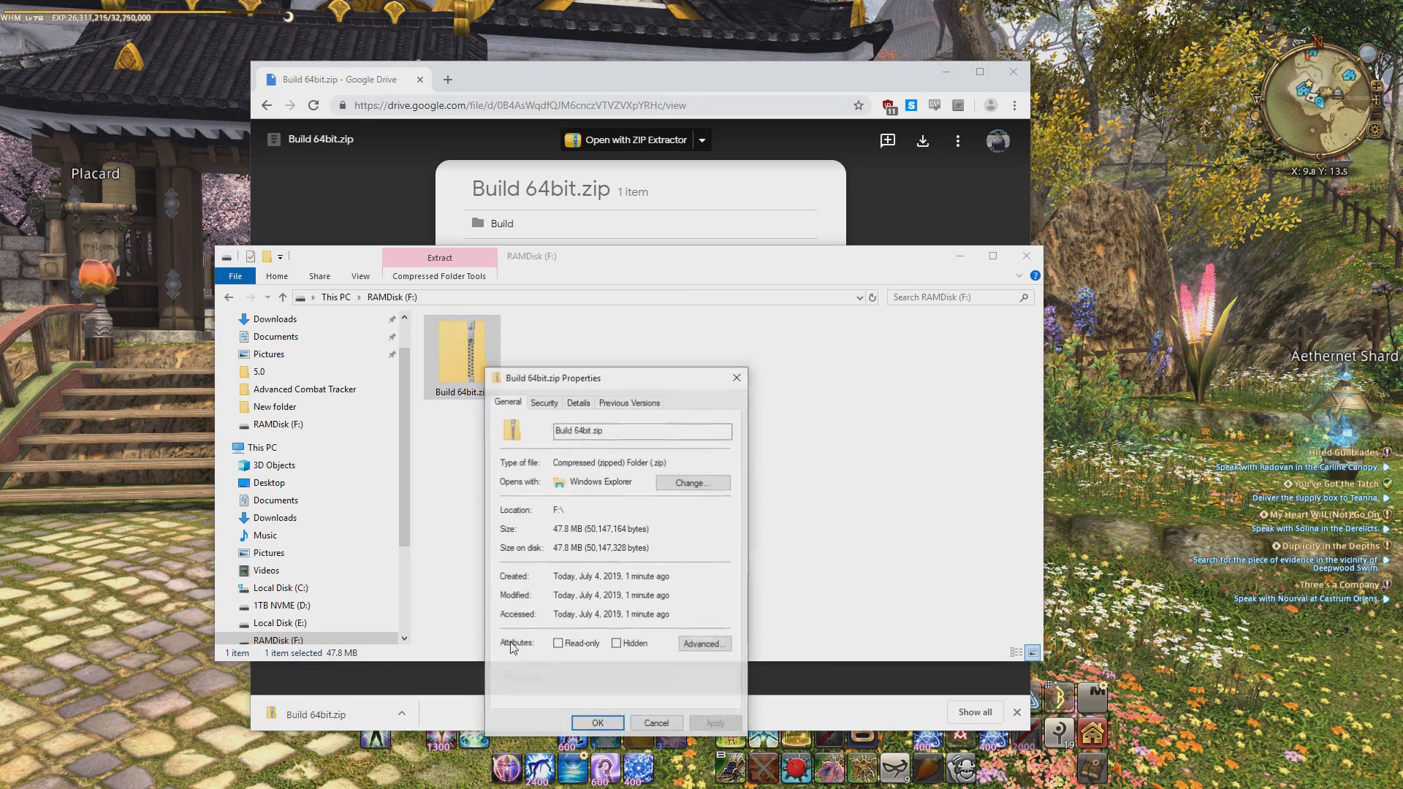
click(736, 377)
Extract all files of Build 64bit.zip to F:\Build 64bit
right_click(498, 385)
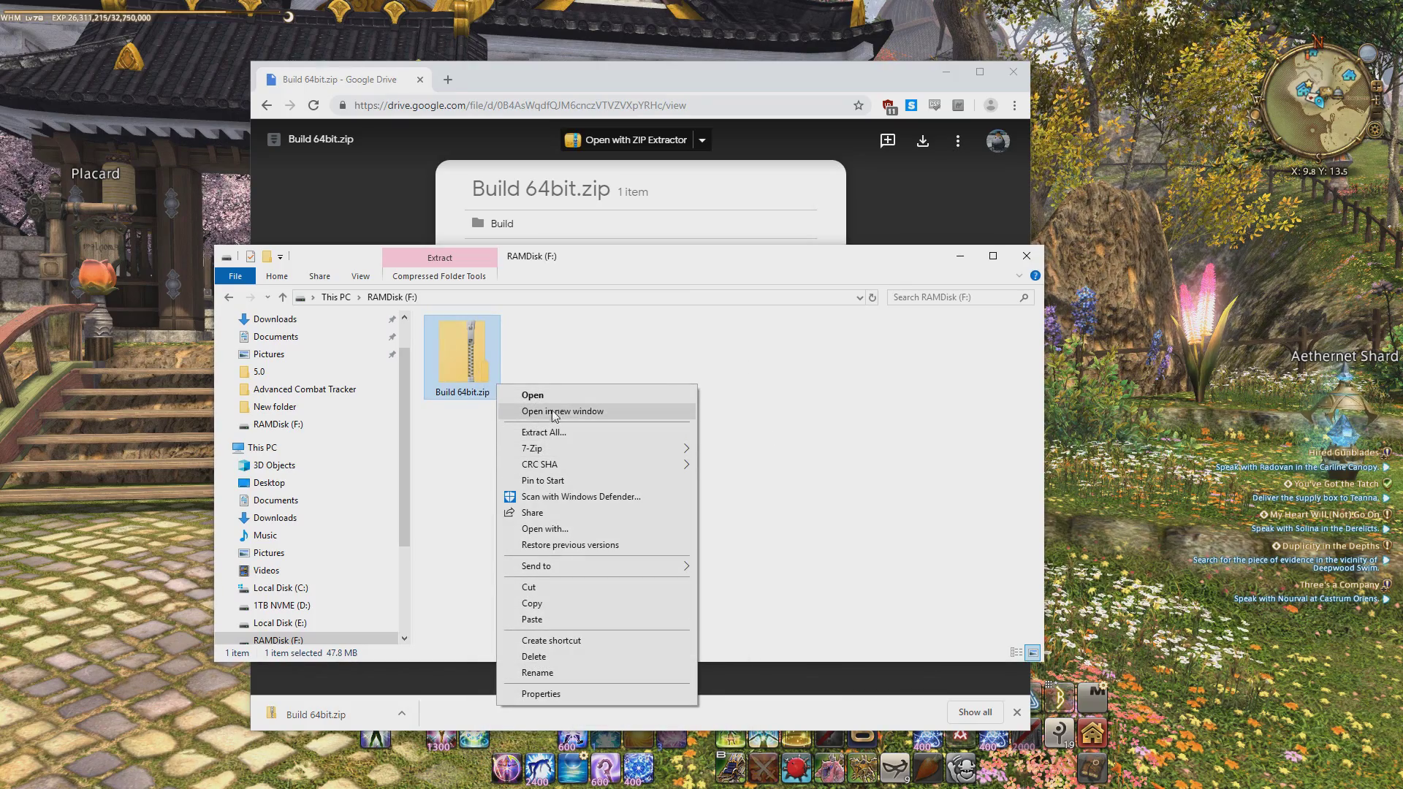
click(552, 432)
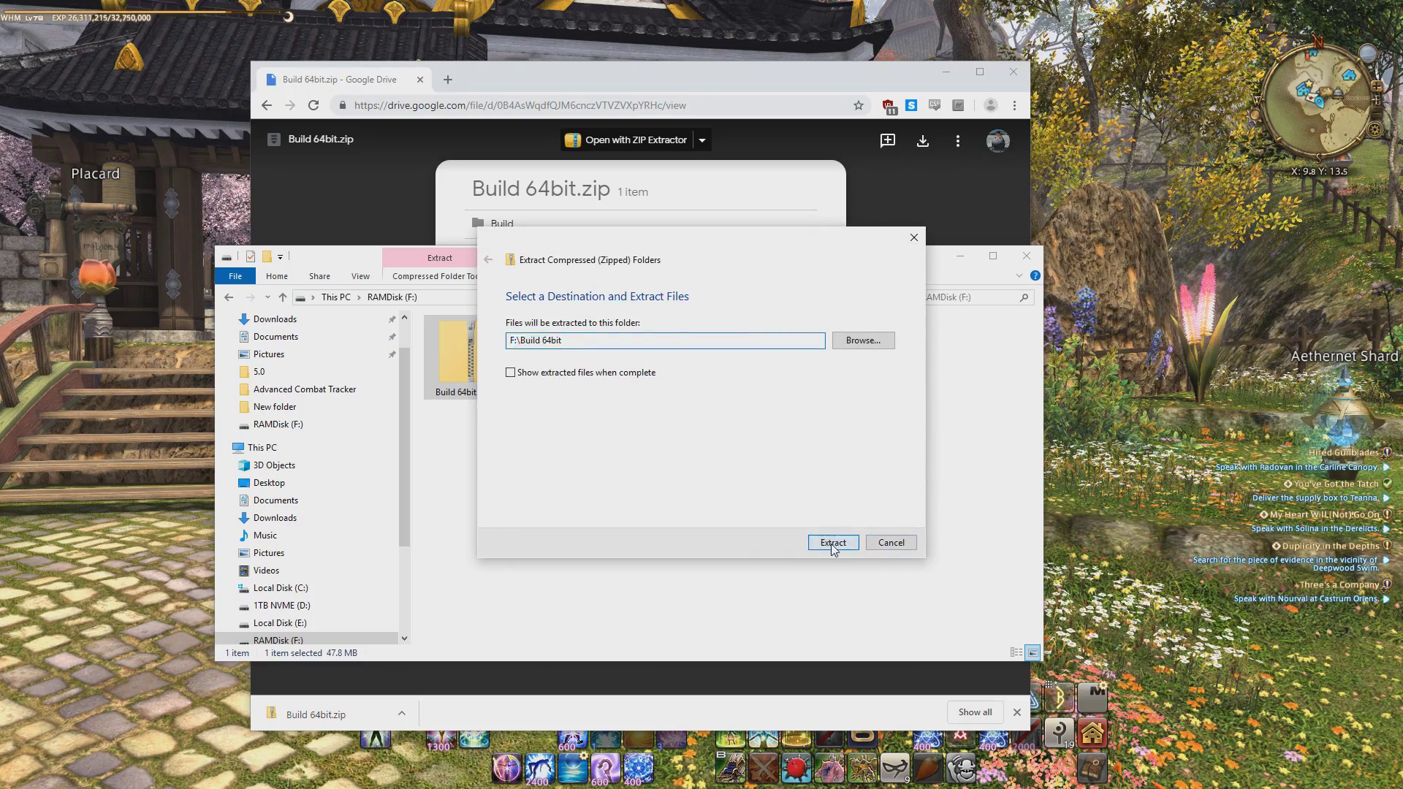
click(832, 542)
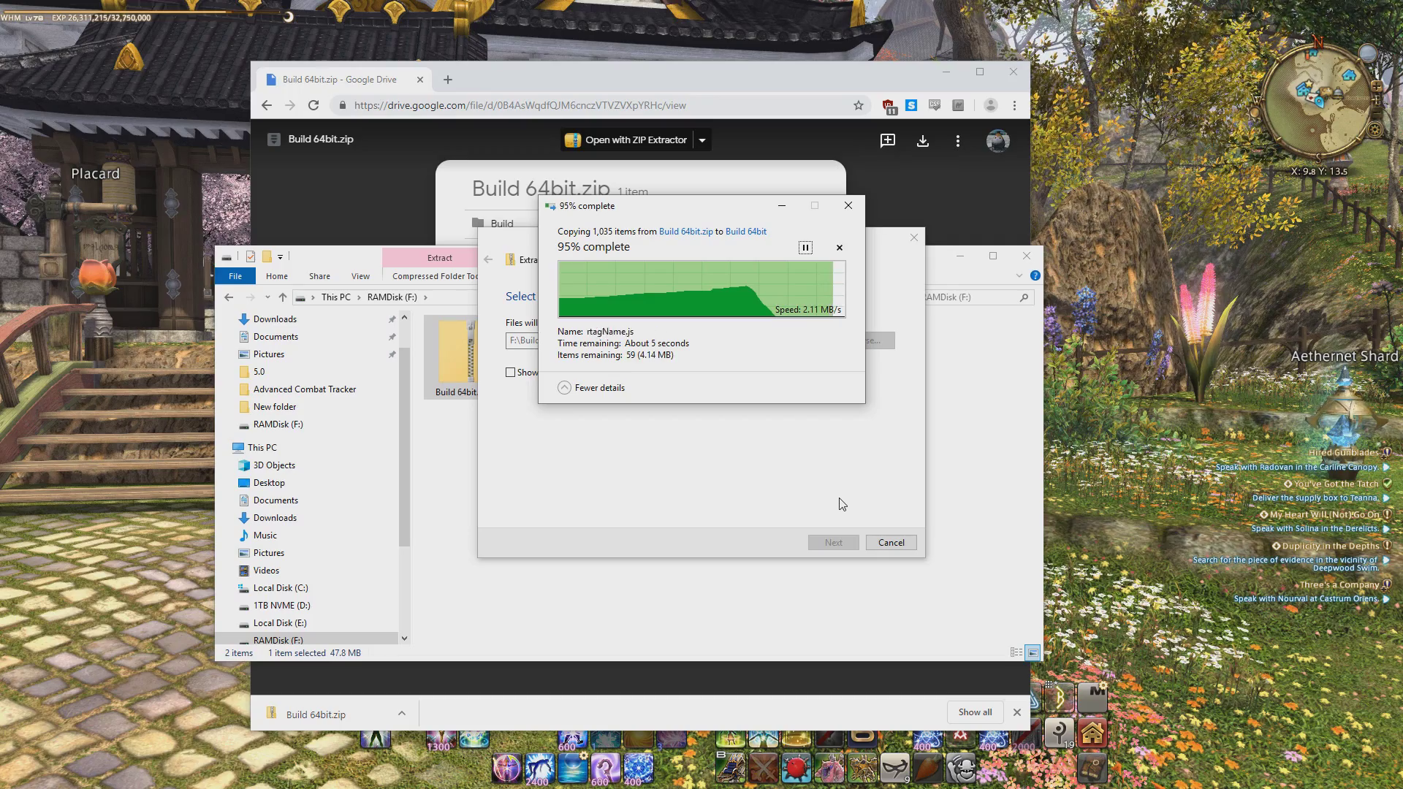
Open the extracted Build 64bit folder and copy the Build folder inside it
click(542, 363)
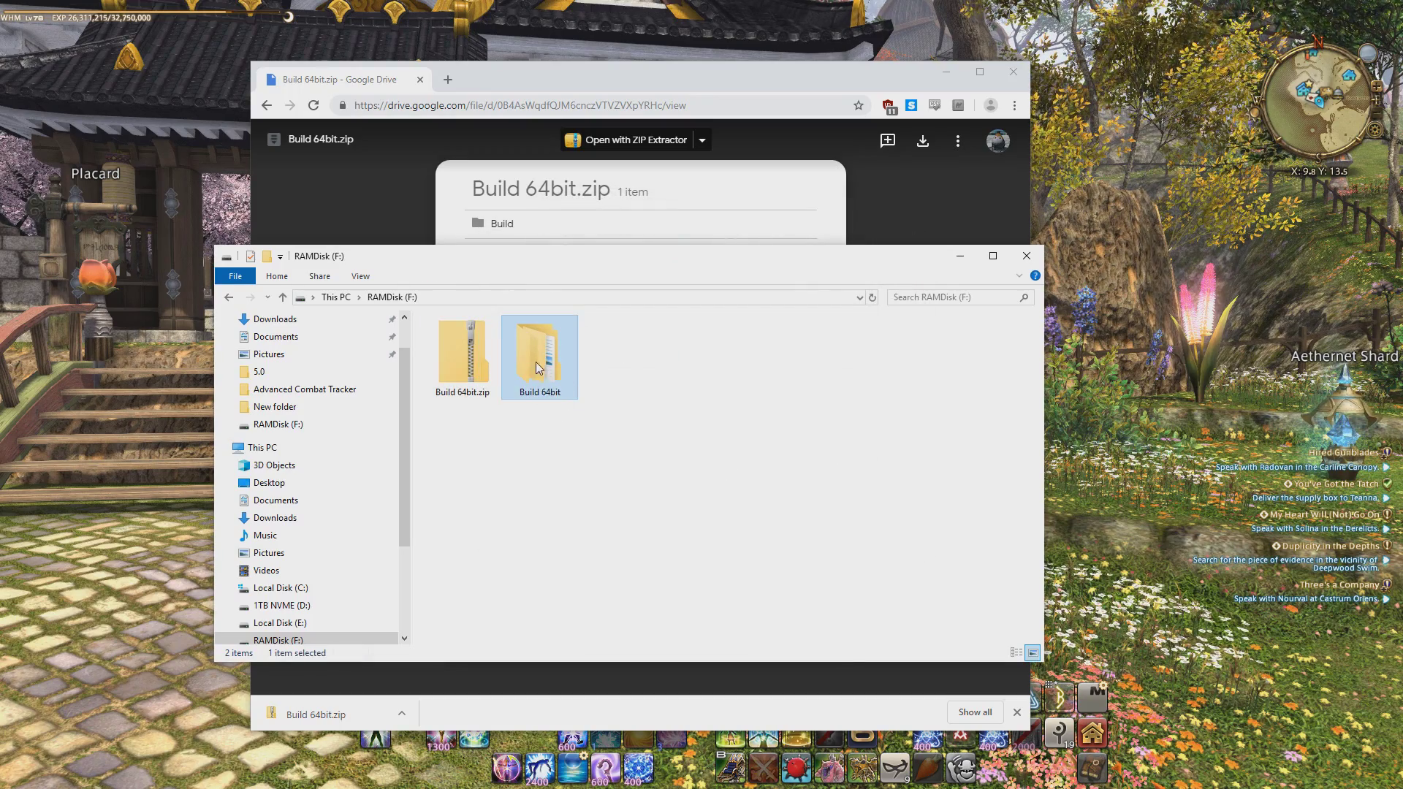
double_click(544, 364)
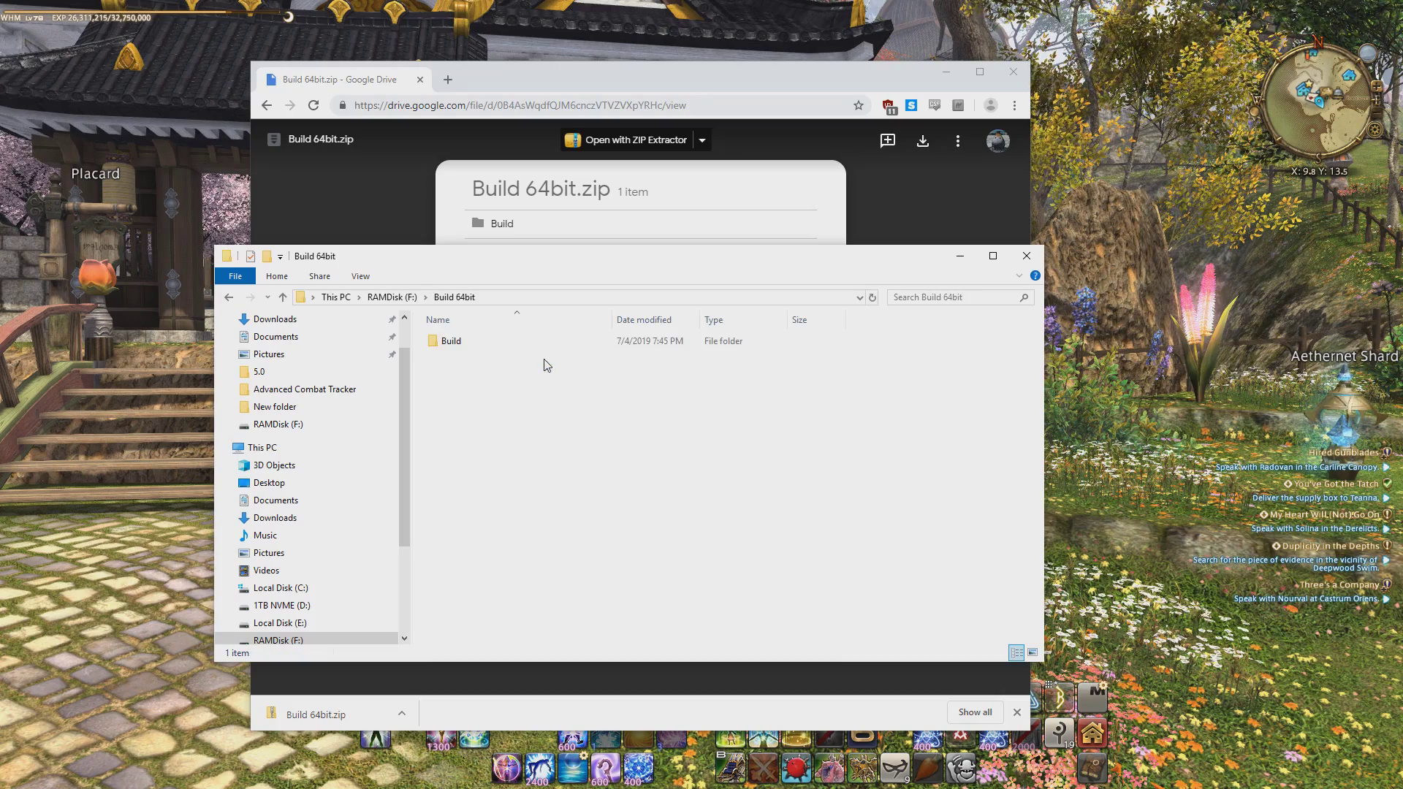
click(460, 343)
right_click(460, 346)
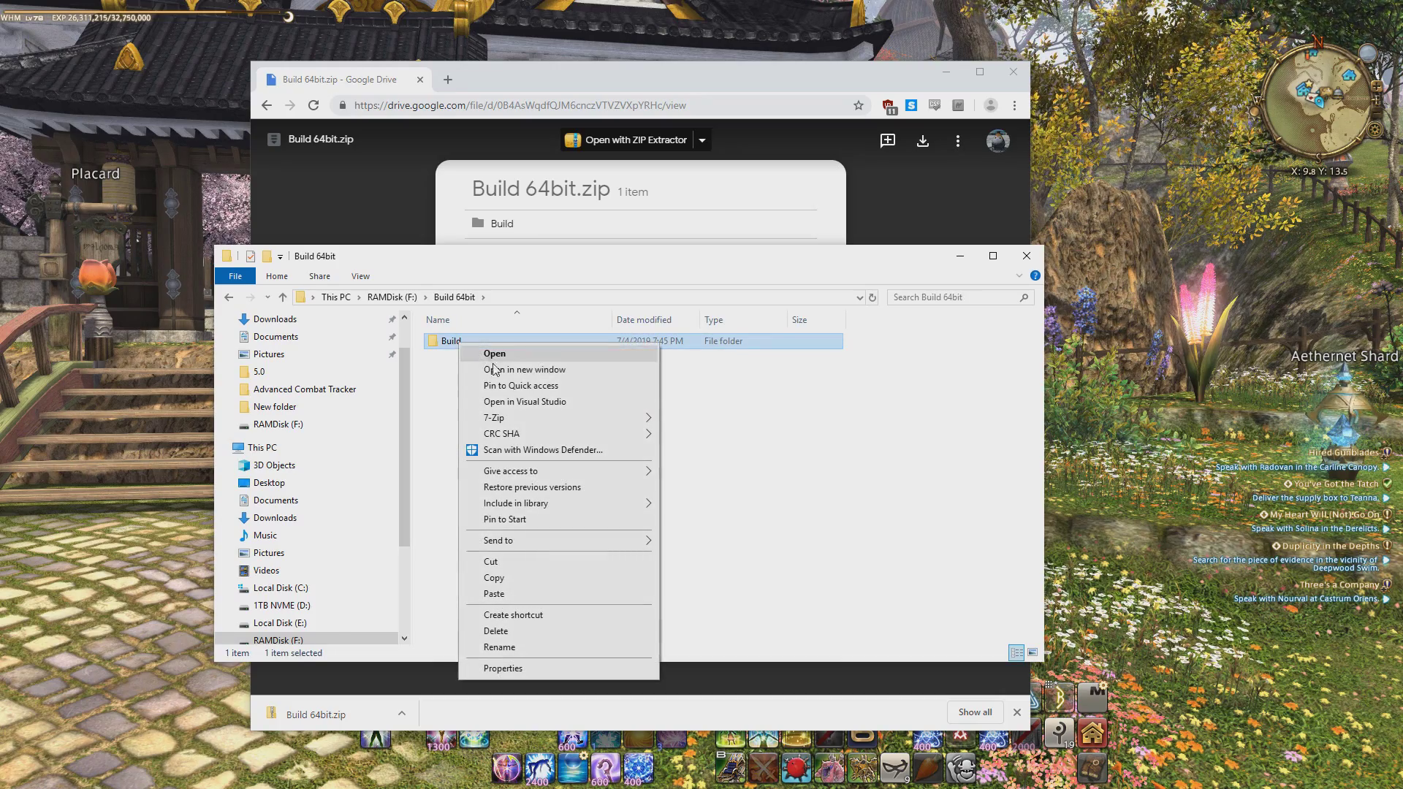
click(525, 577)
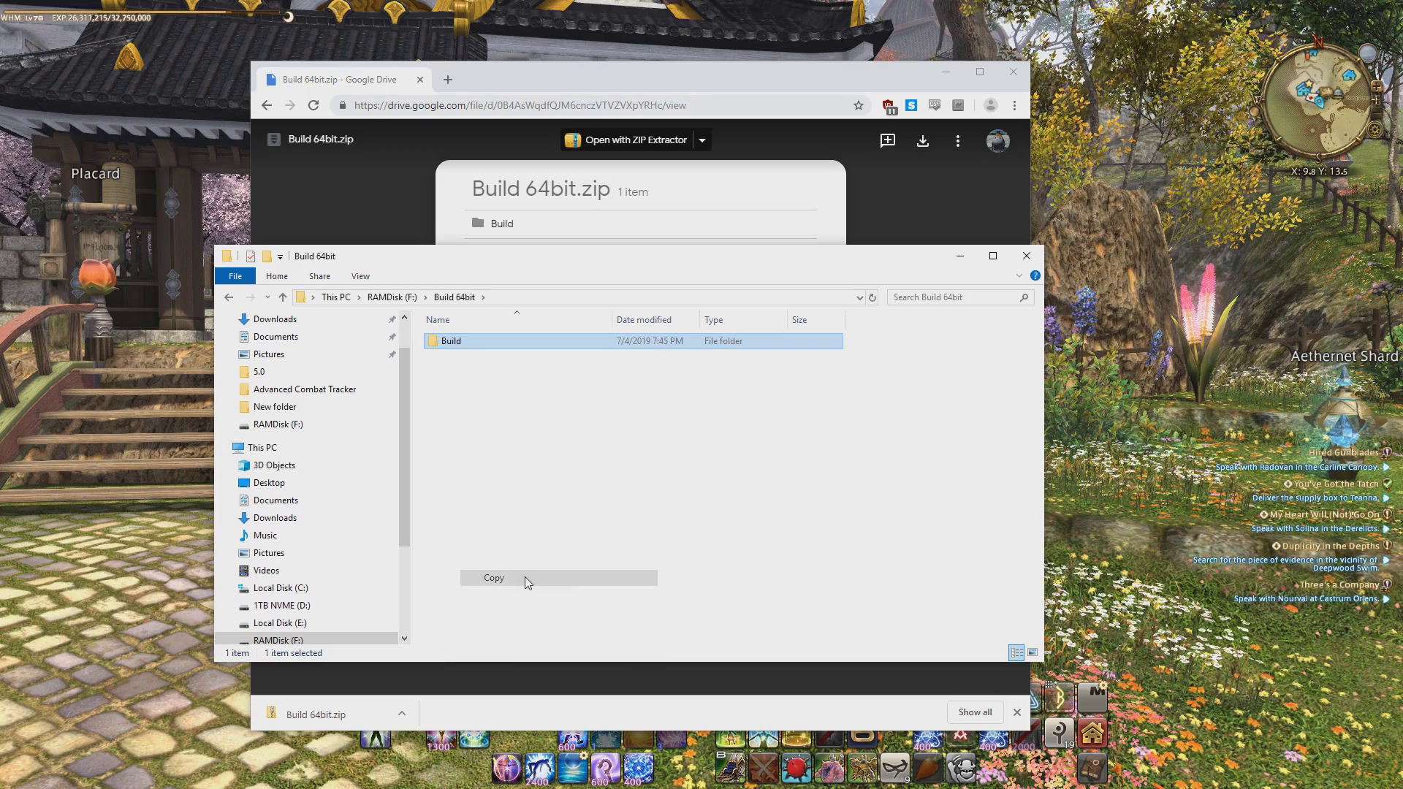
Paste the copied Build folder into C:\Program Files (x86)\Advanced Combat Tracker, granting administrator permission
key(alt+Tab)
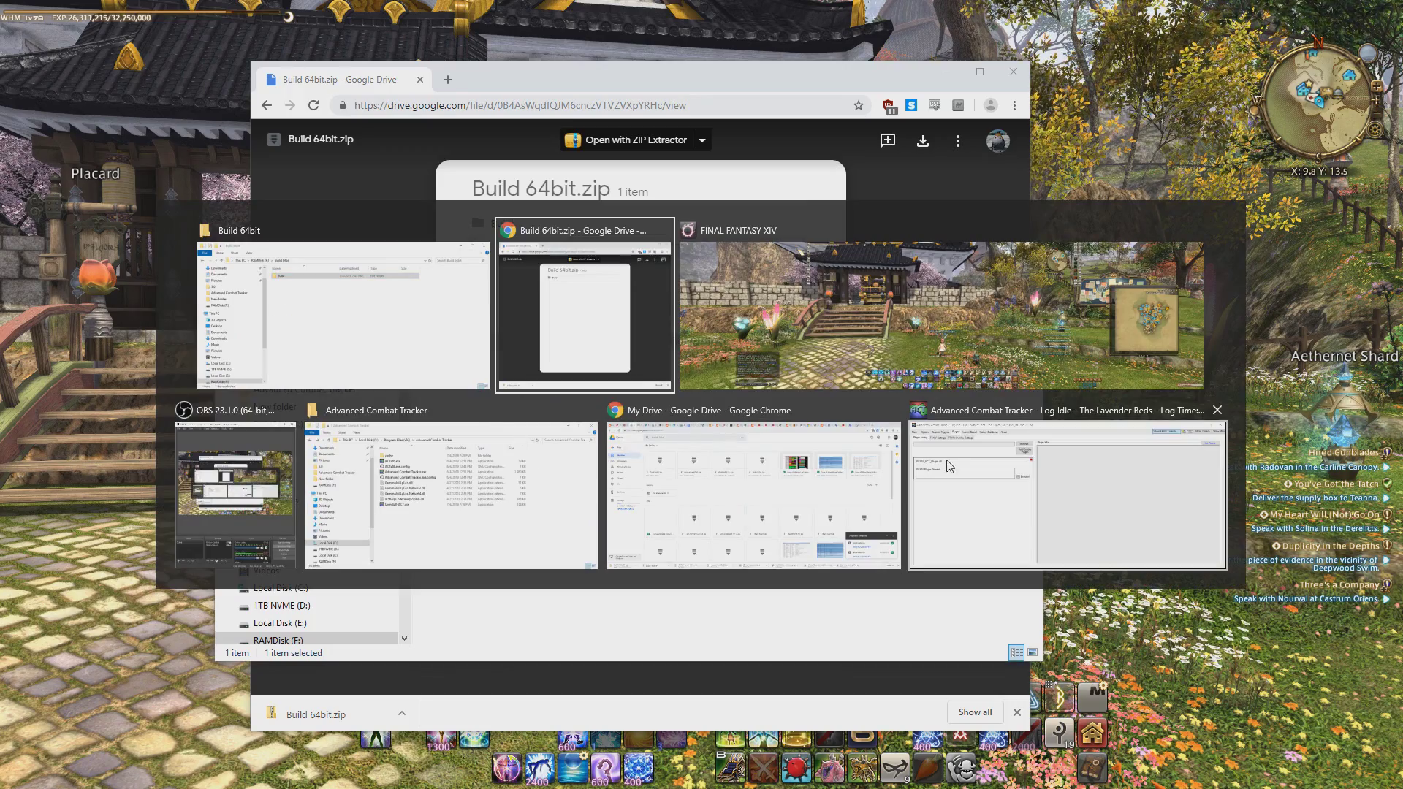
click(558, 480)
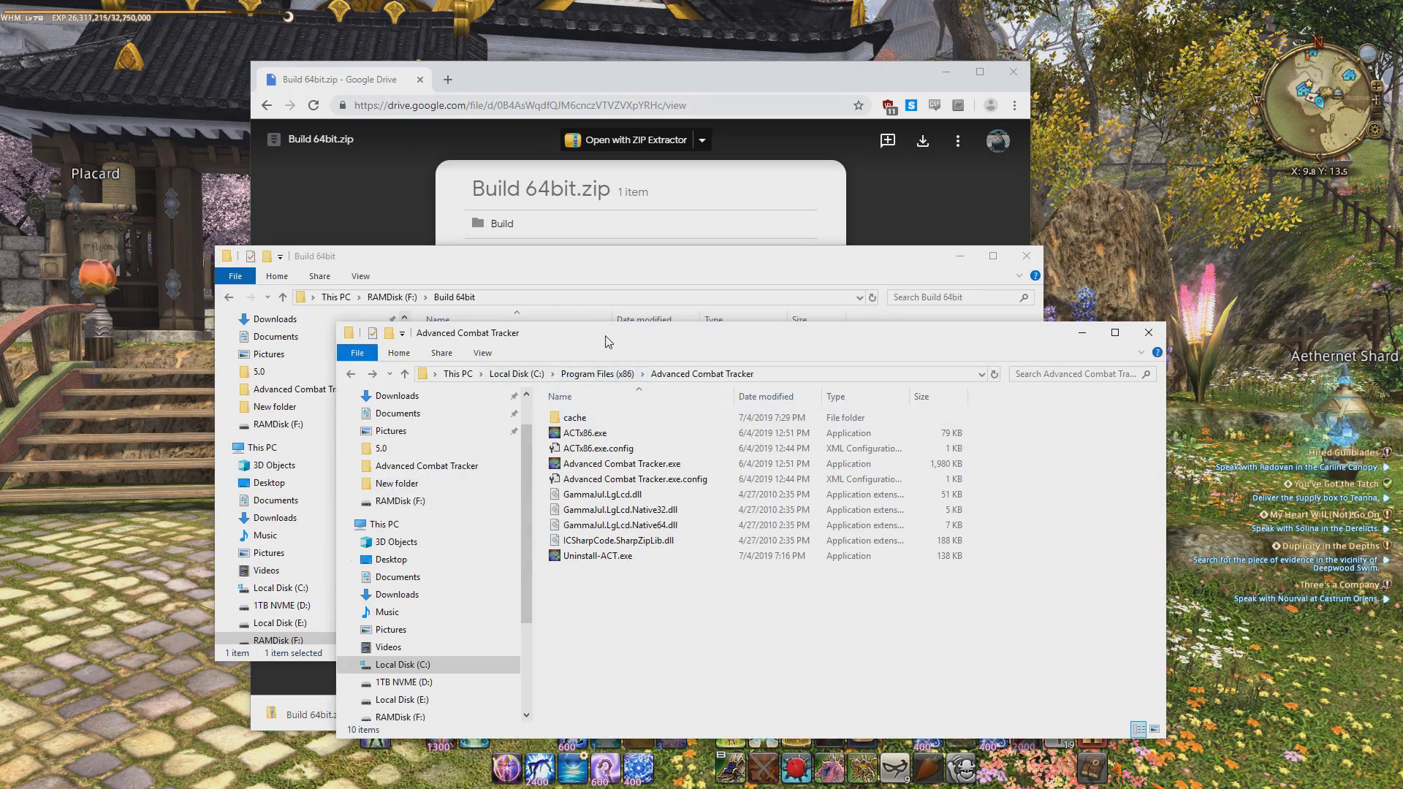
drag(607, 337, 524, 313)
click(700, 354)
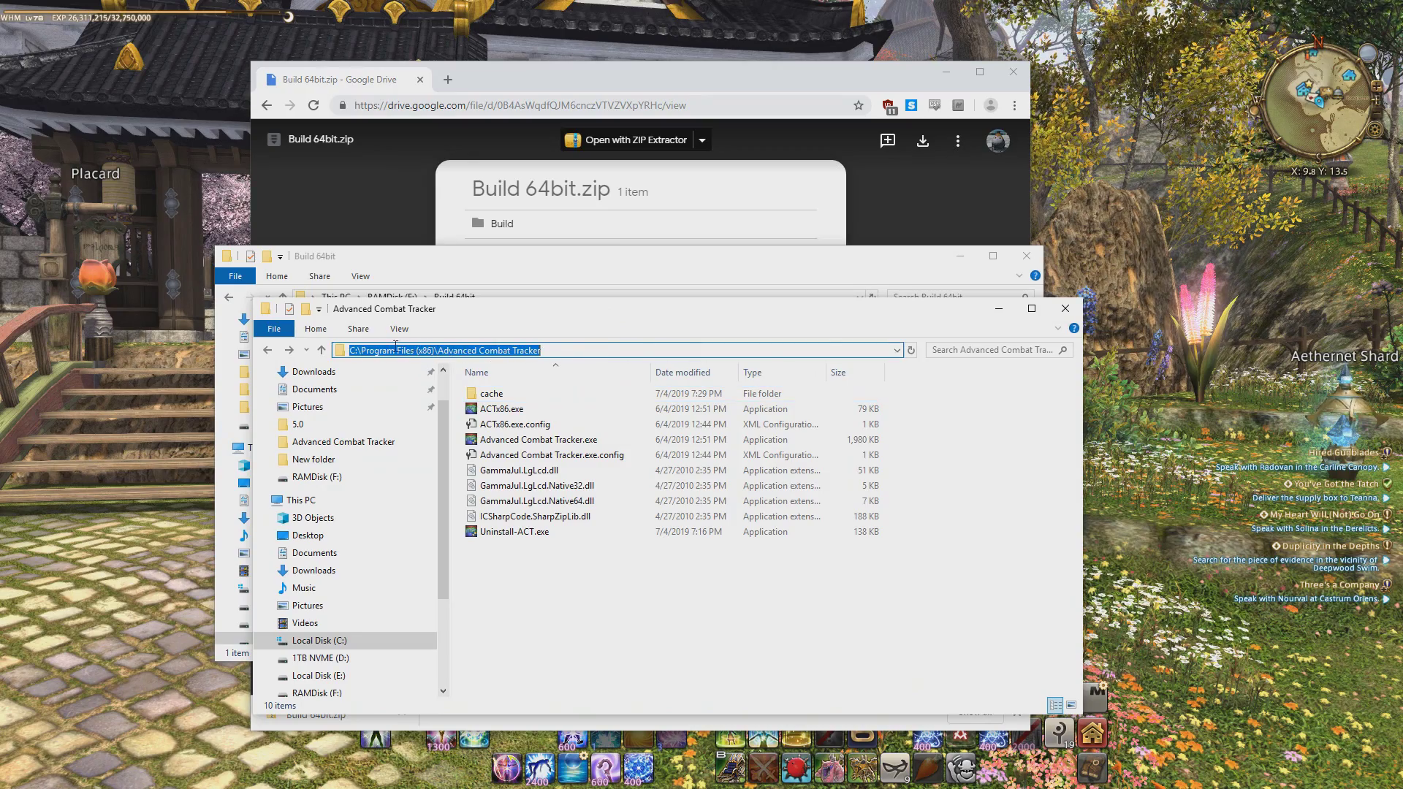
click(376, 349)
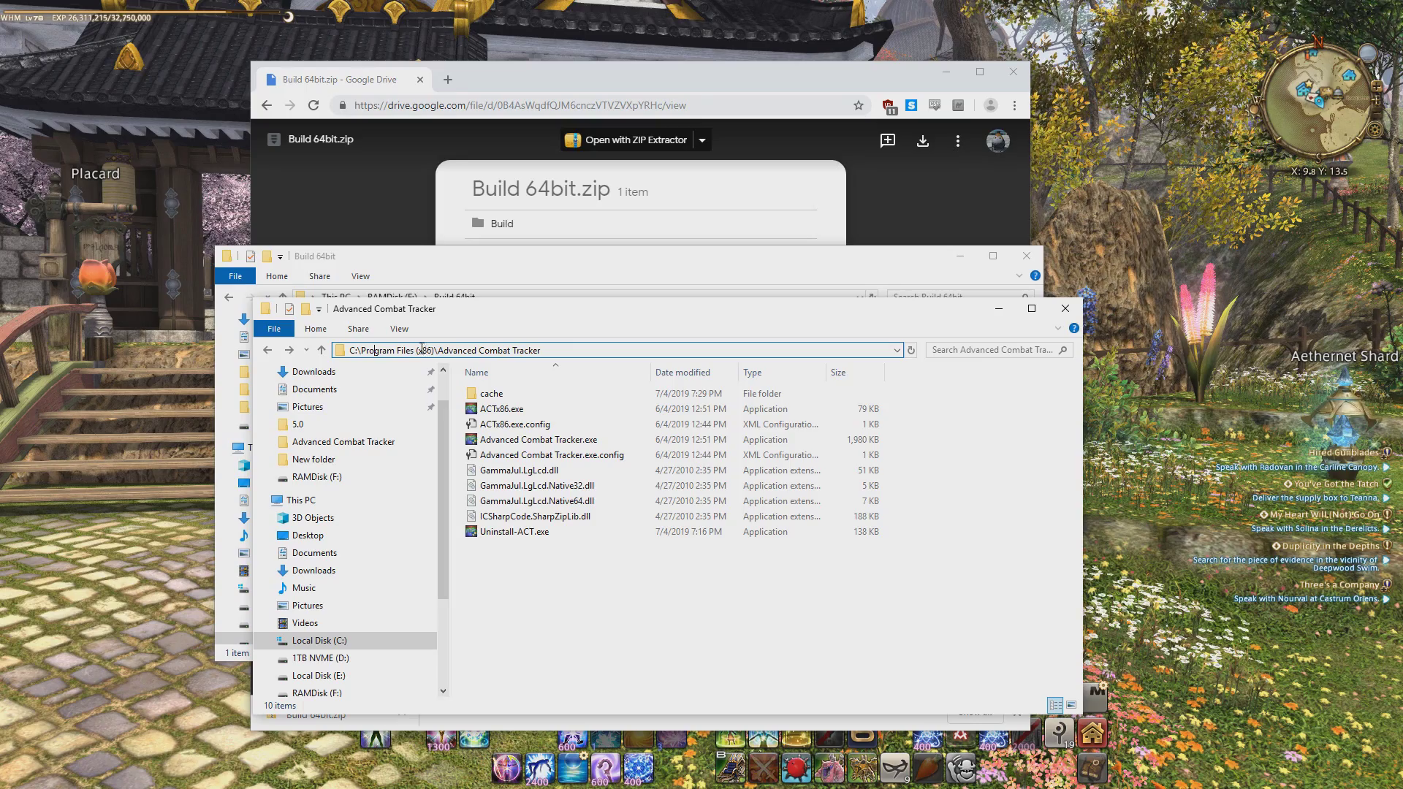
drag(441, 349, 550, 349)
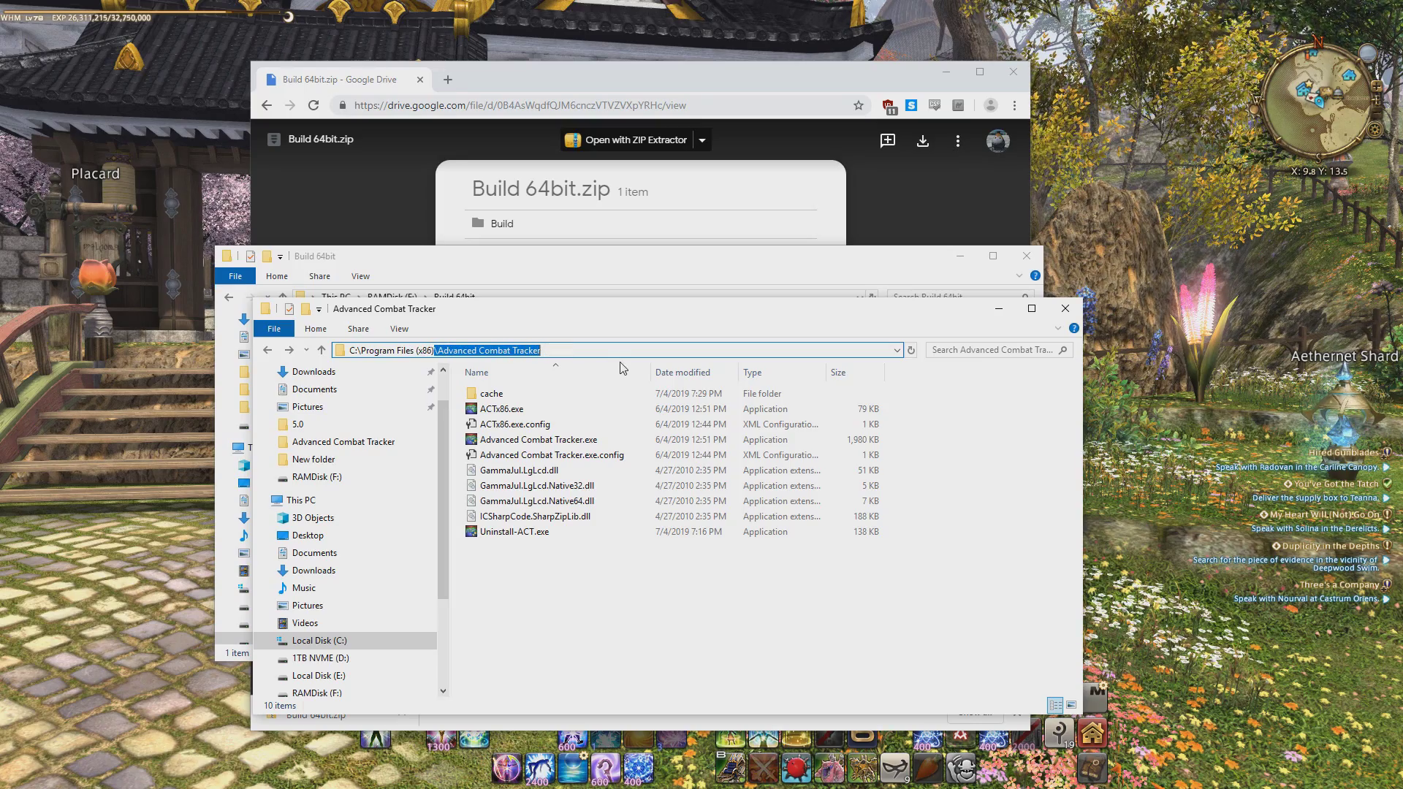
click(561, 586)
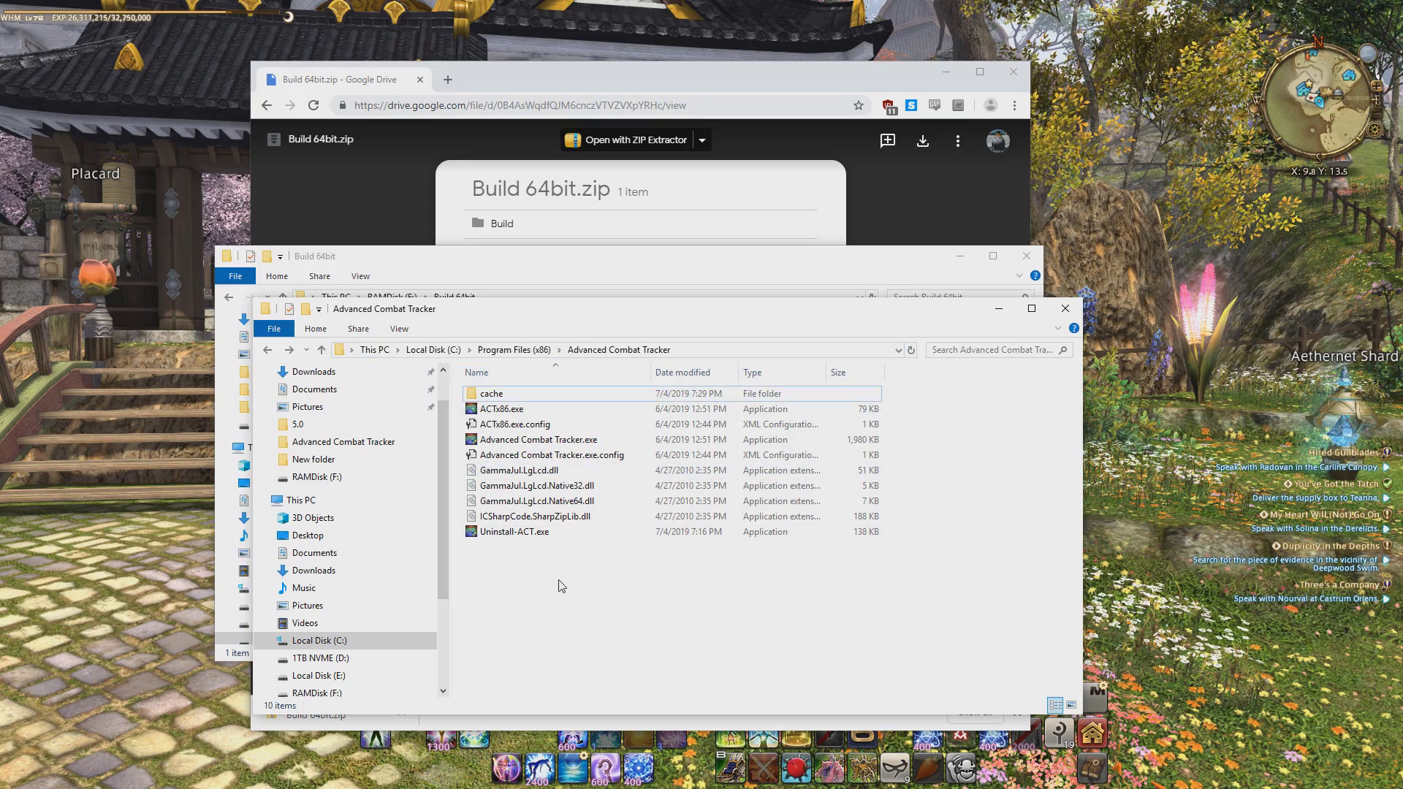
right_click(513, 575)
click(555, 668)
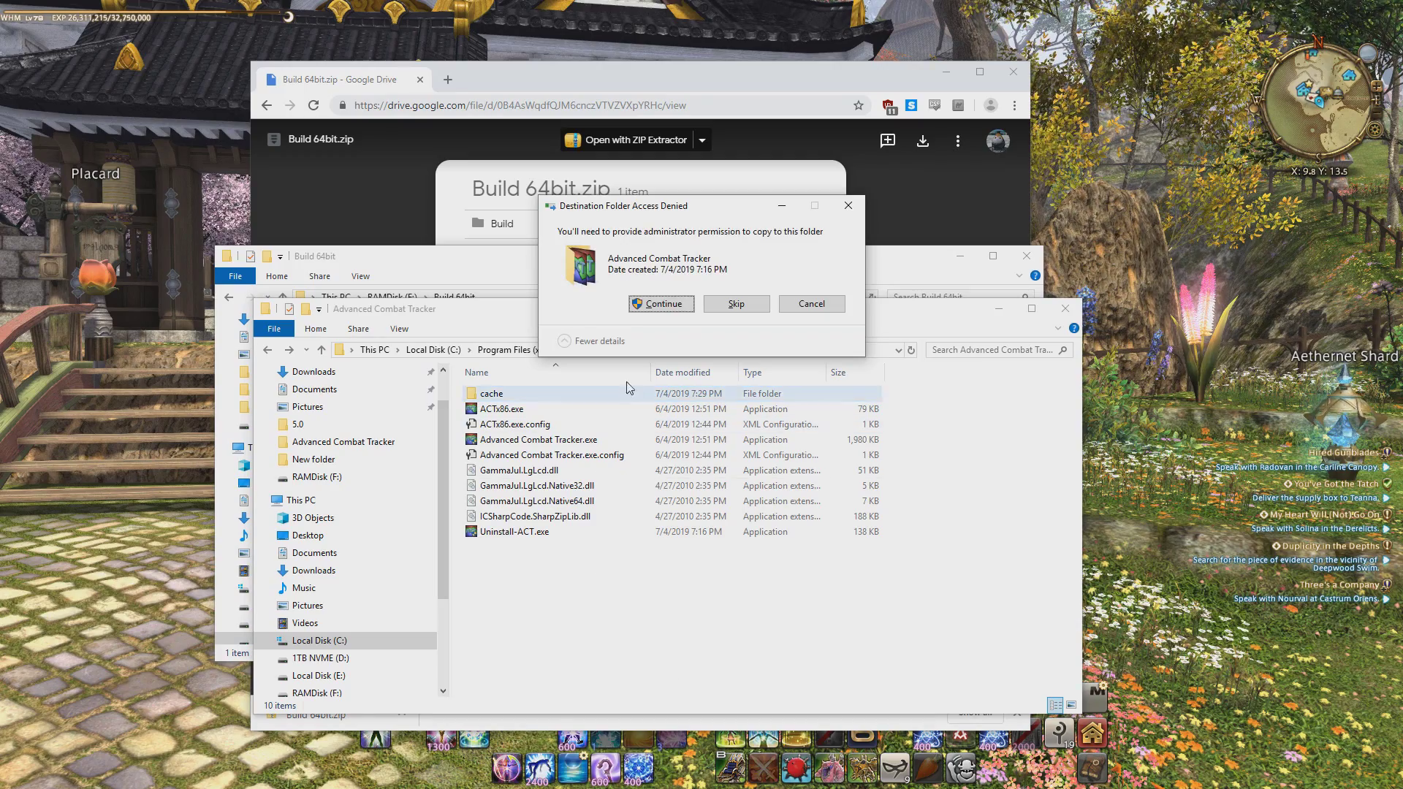
click(664, 304)
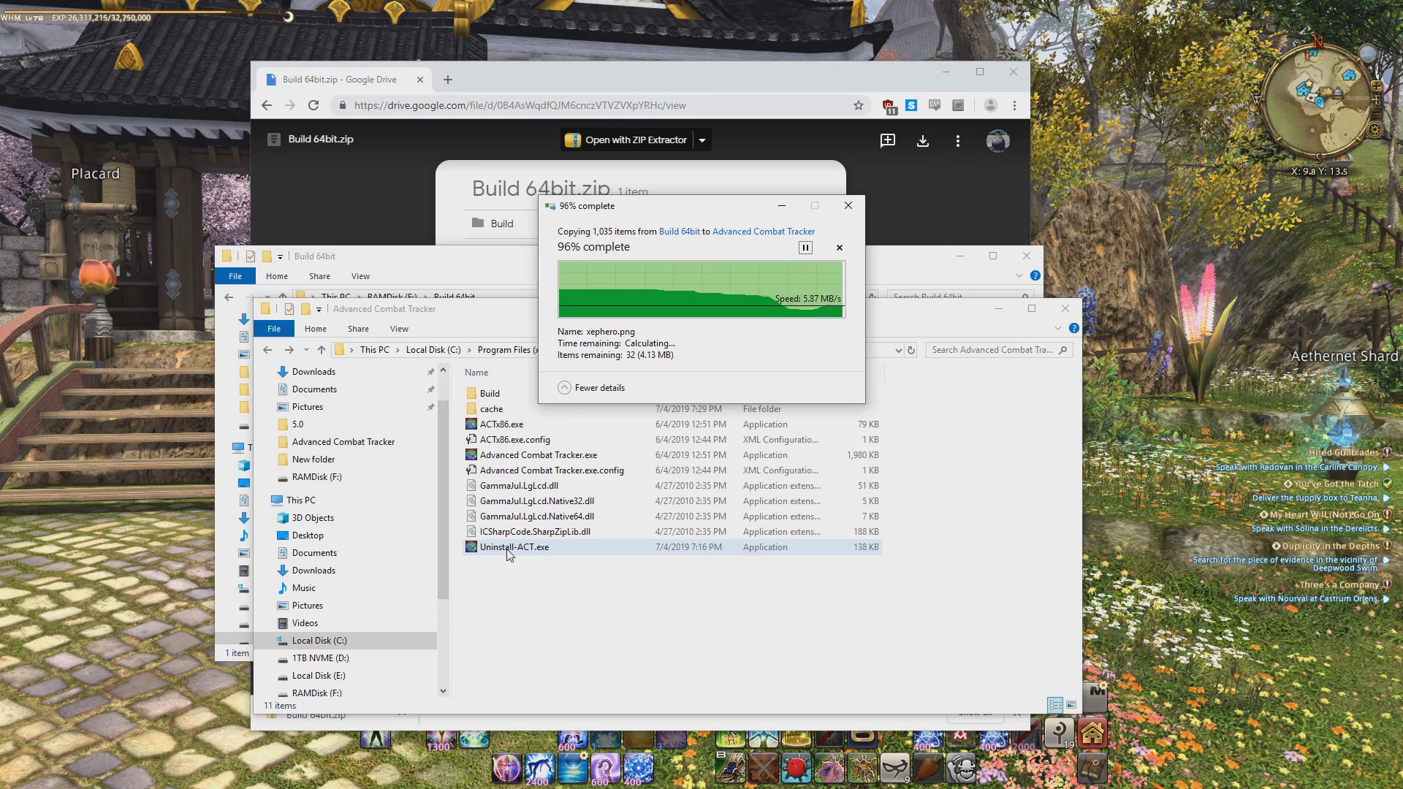
Launch Advanced Combat Tracker.exe from its installation folder and open its plugin settings
click(526, 458)
right_click(526, 461)
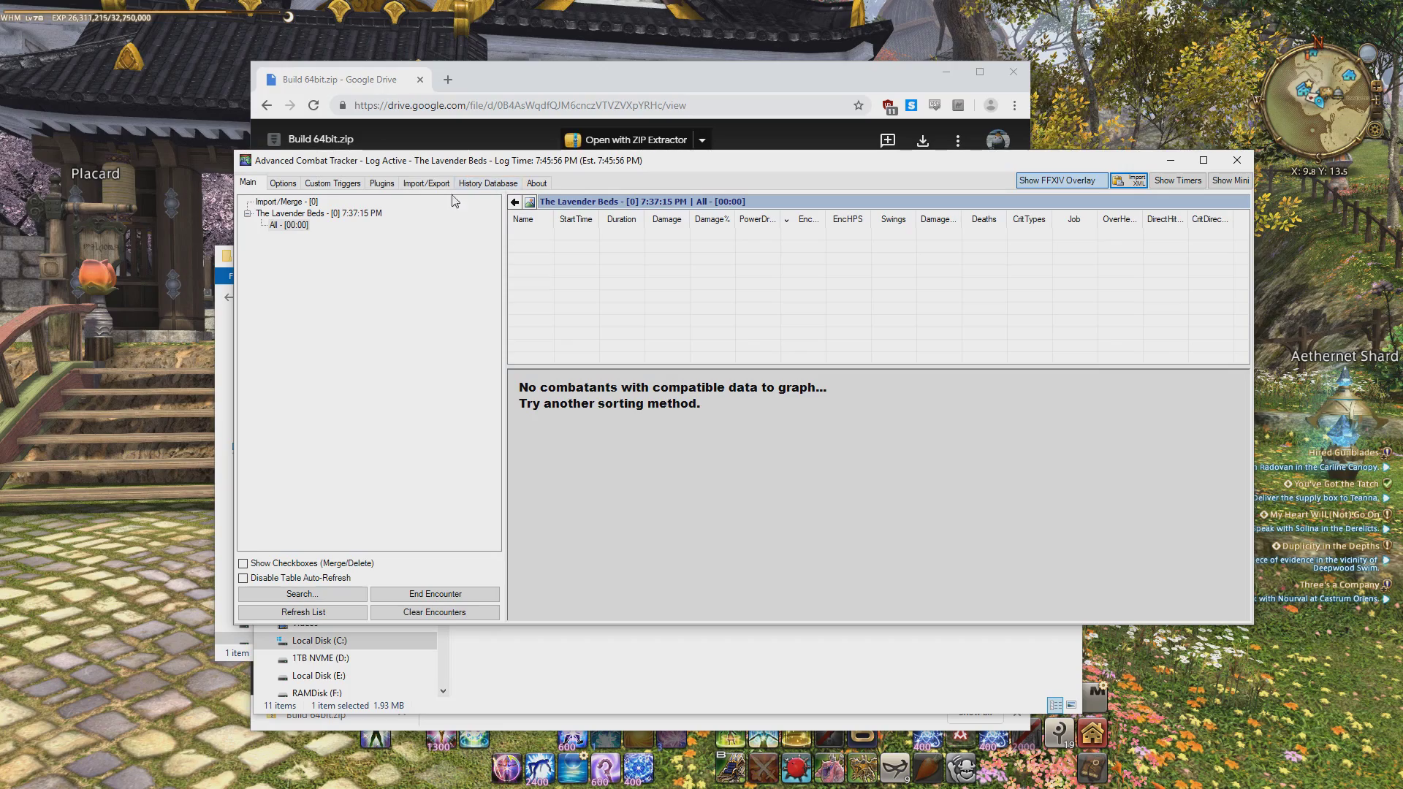
click(380, 184)
Load OverlayPlugin.dll from the Build folder inside Advanced Combat Tracker and enable it as a plugin
click(601, 221)
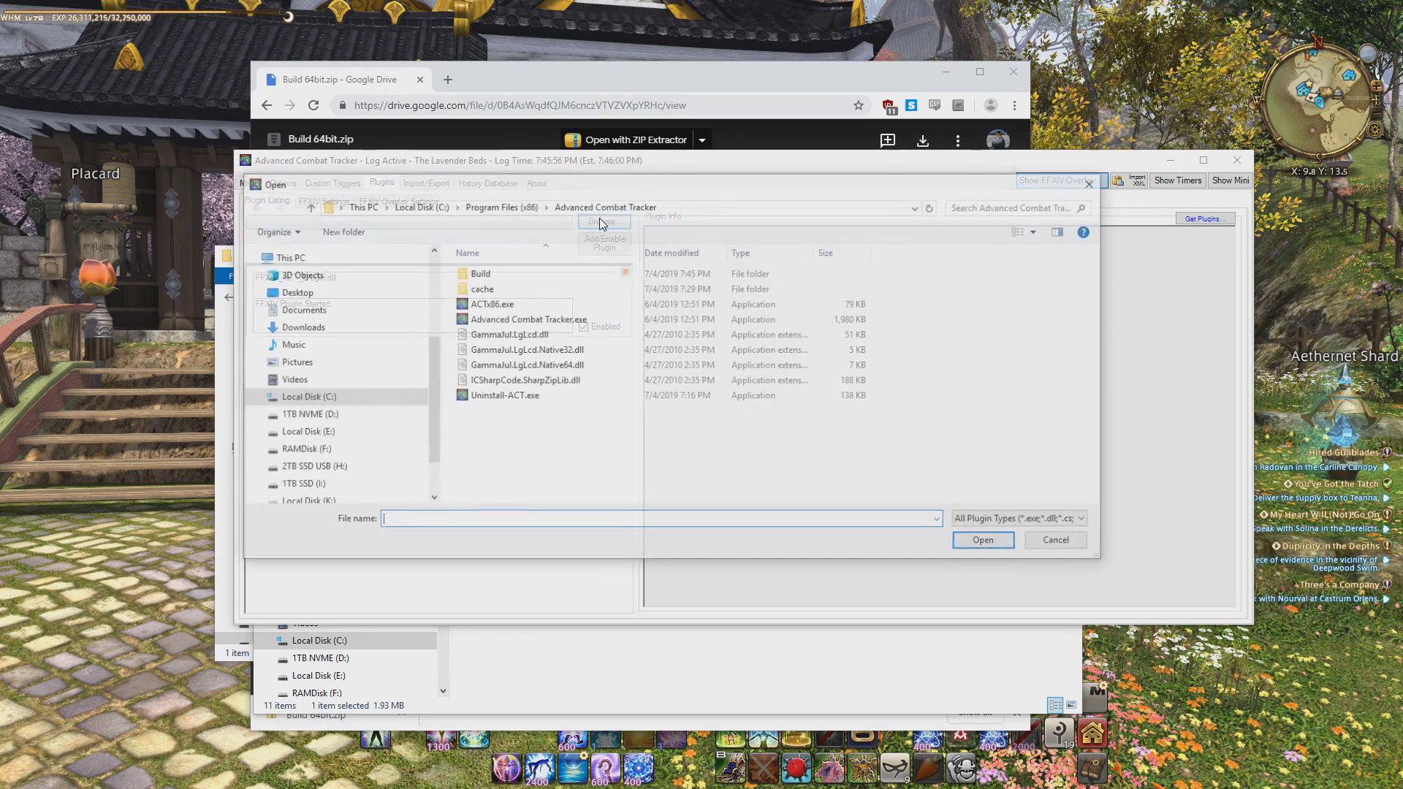
double_click(479, 274)
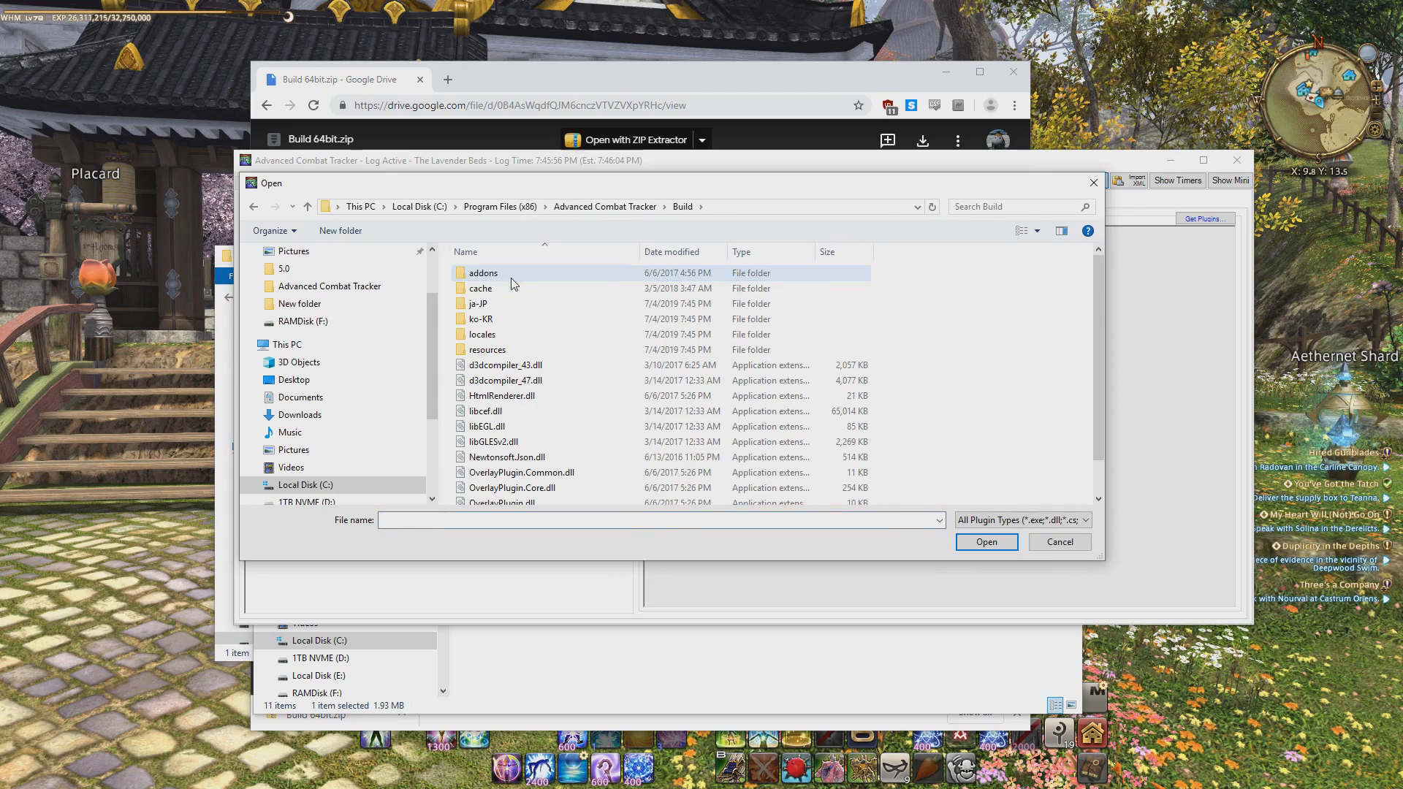
scroll(511, 438, down, 2)
click(511, 466)
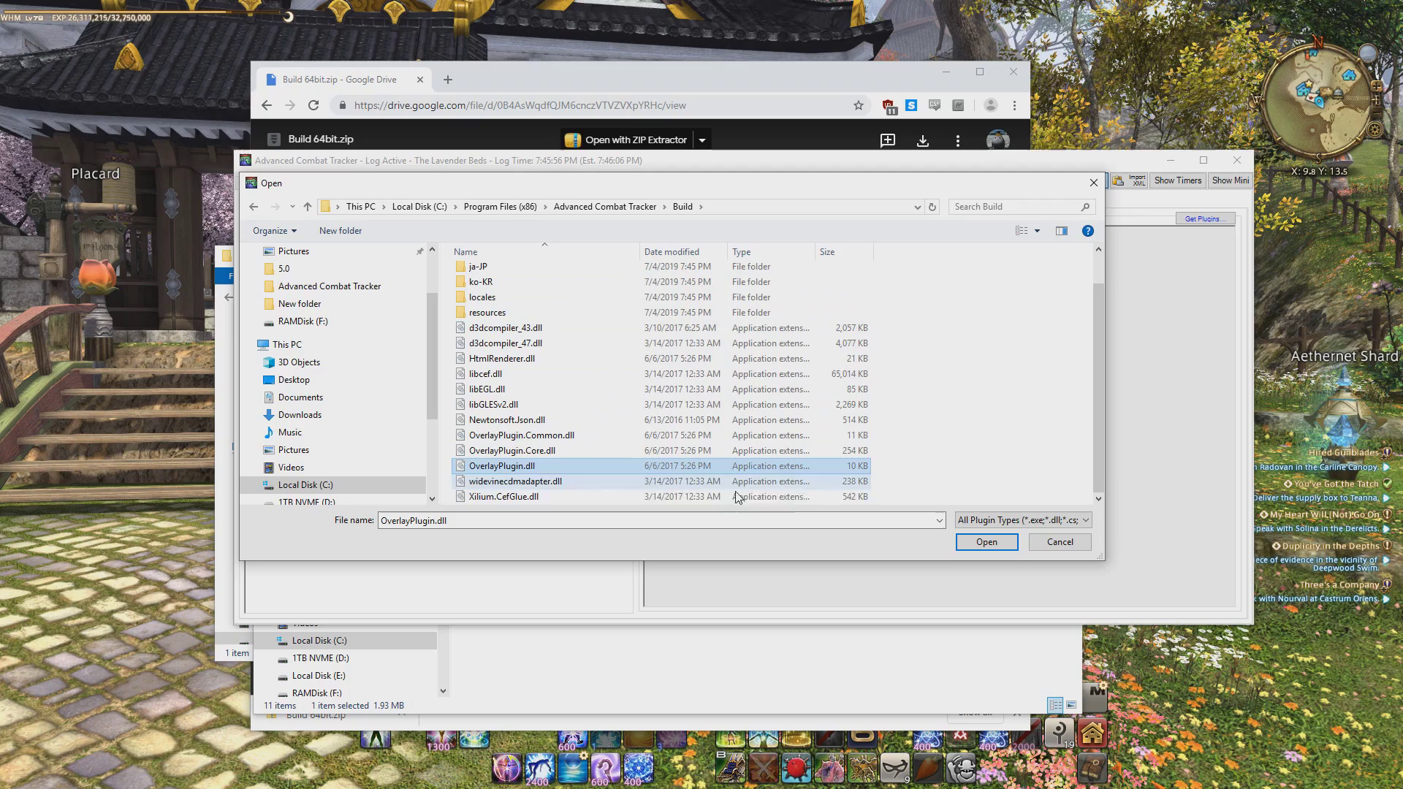
click(986, 541)
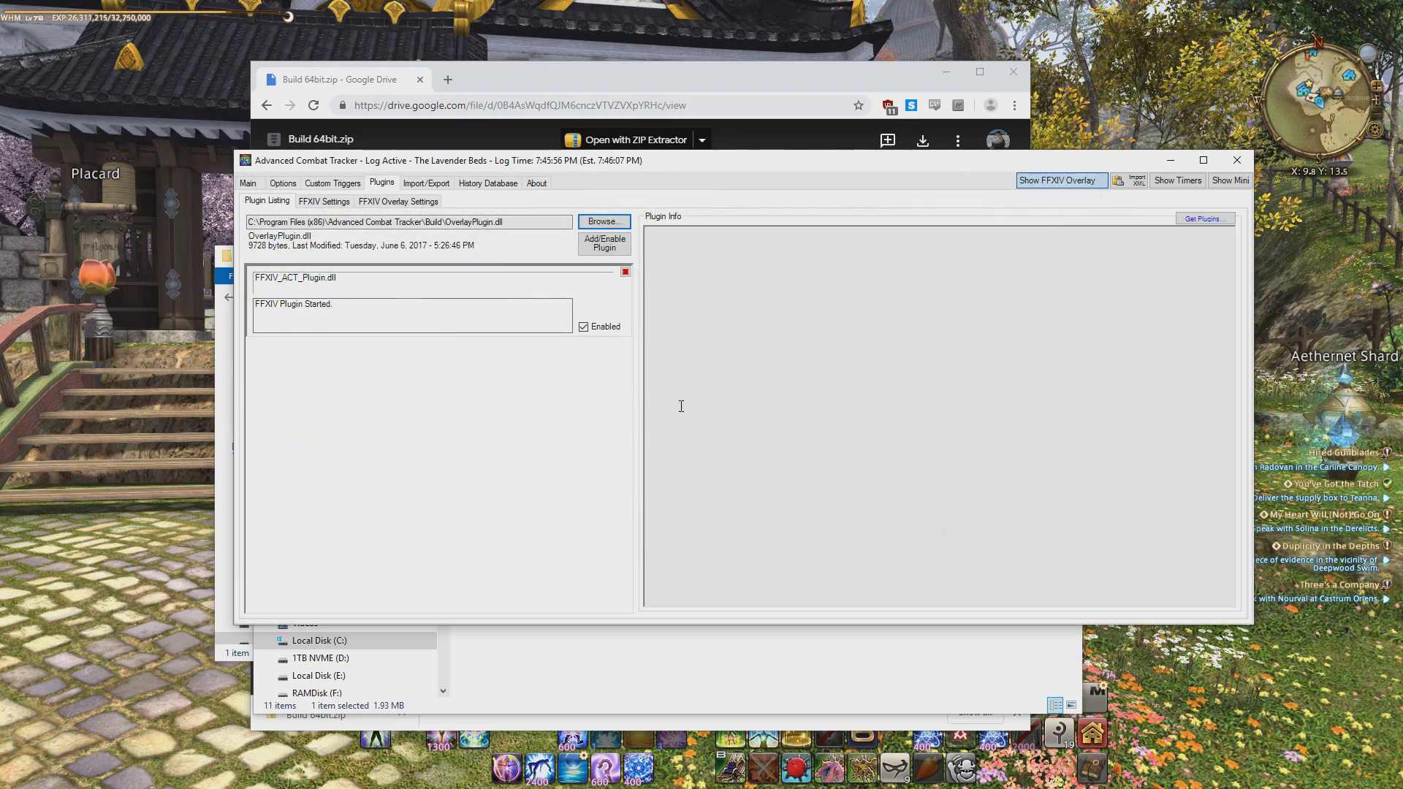
click(616, 250)
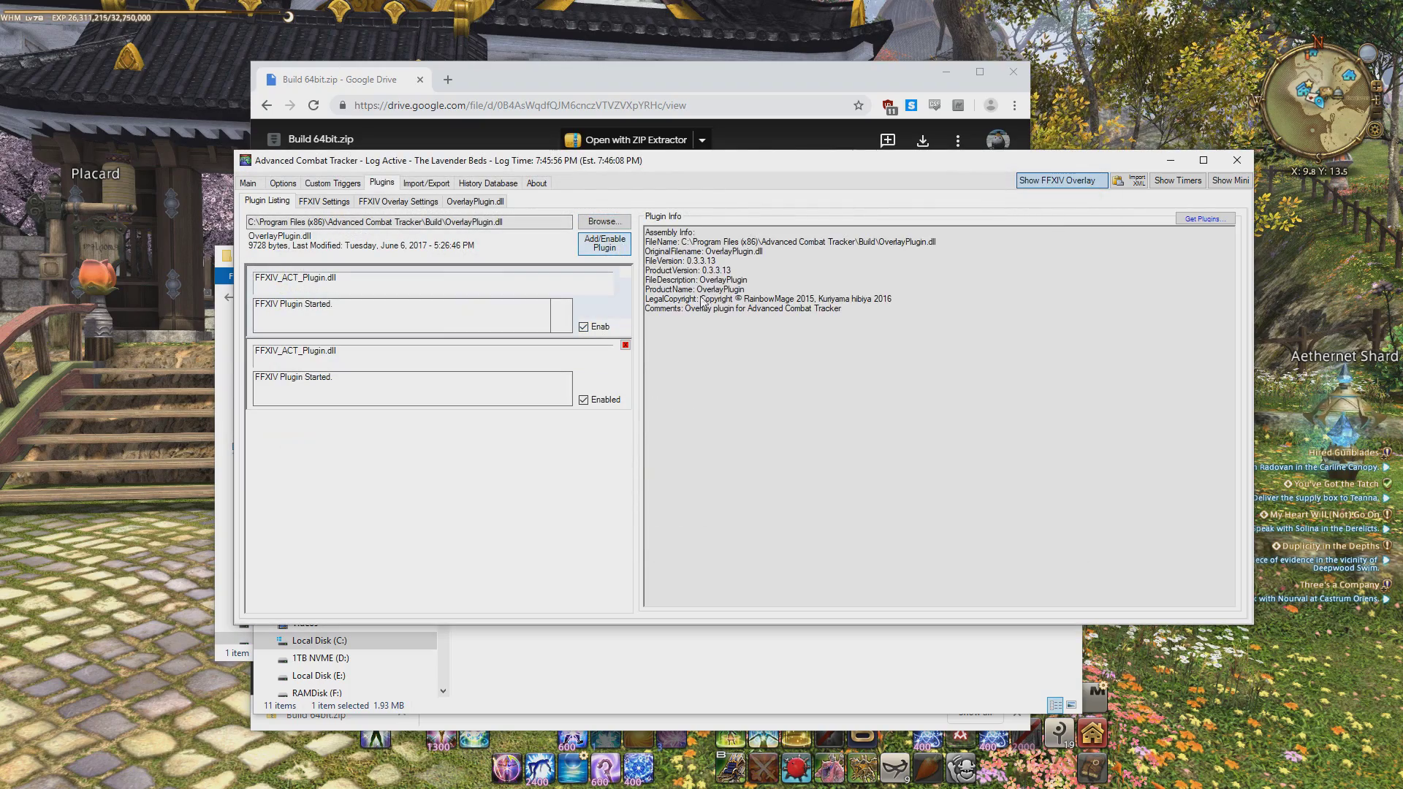
click(537, 290)
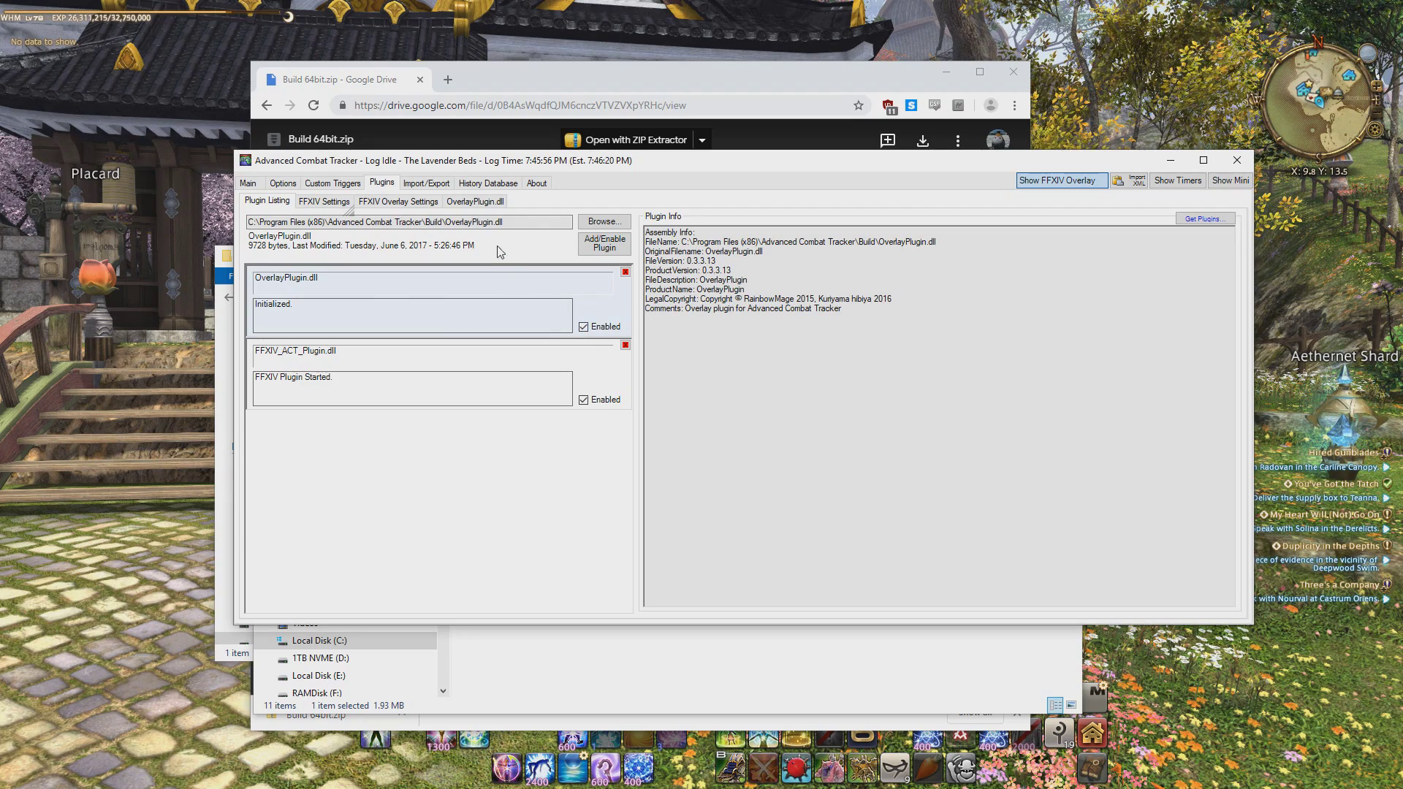
In the OverlayPlugin.dll settings, show the Mini Parse overlay and turn off automatic hiding of overlays
click(474, 201)
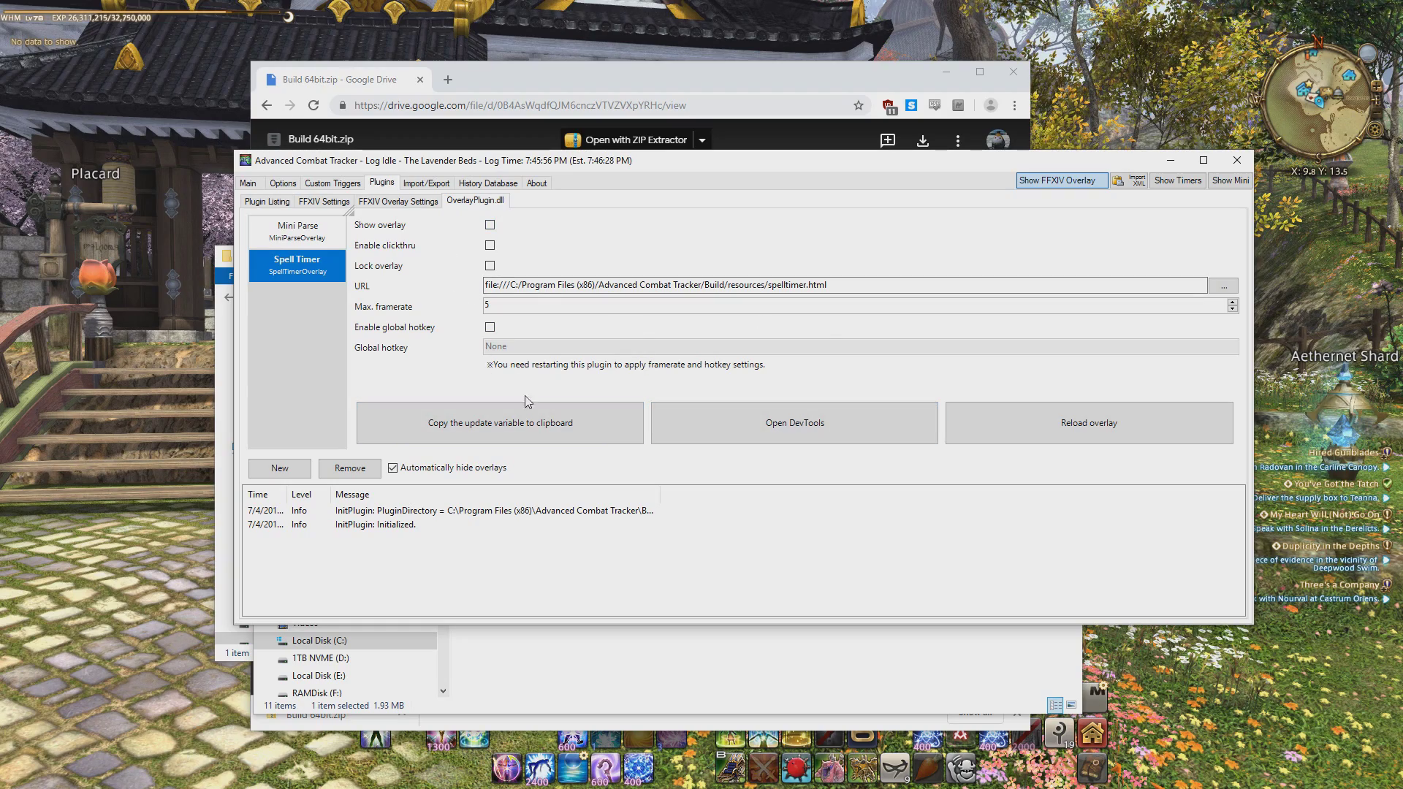
click(300, 231)
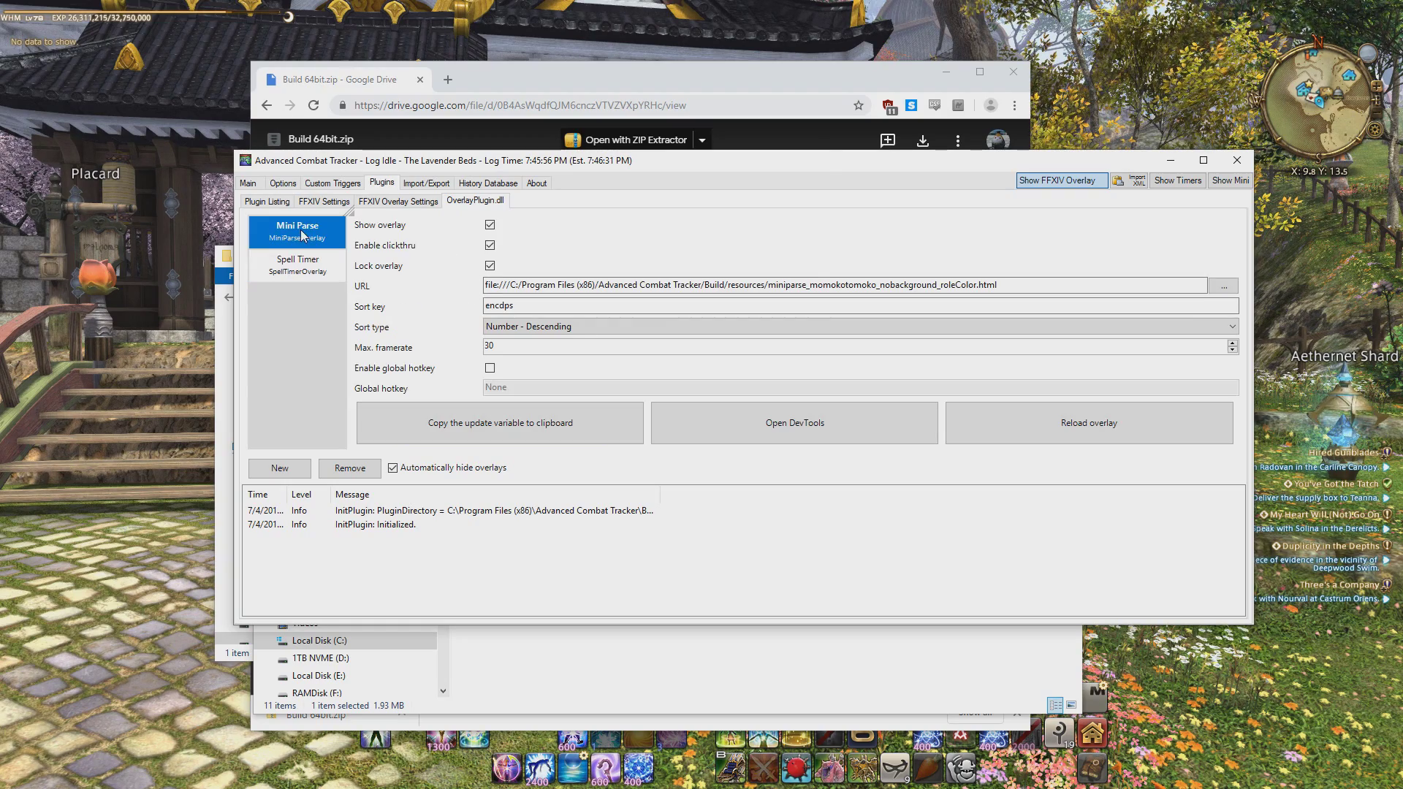
click(489, 225)
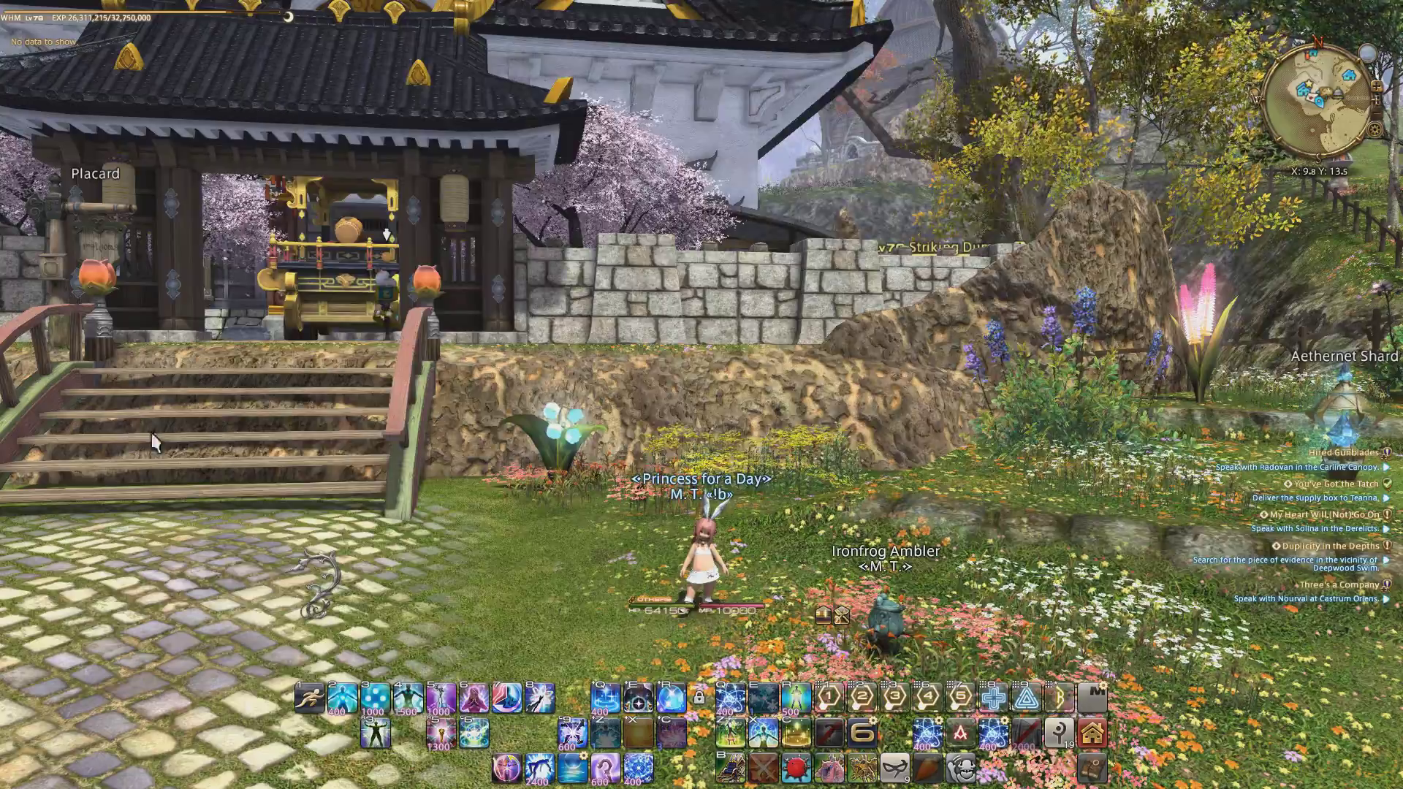
Turn off clickthru and overlay locking for Mini Parse, and adjust the overlay over the game
drag(152, 432, 278, 485)
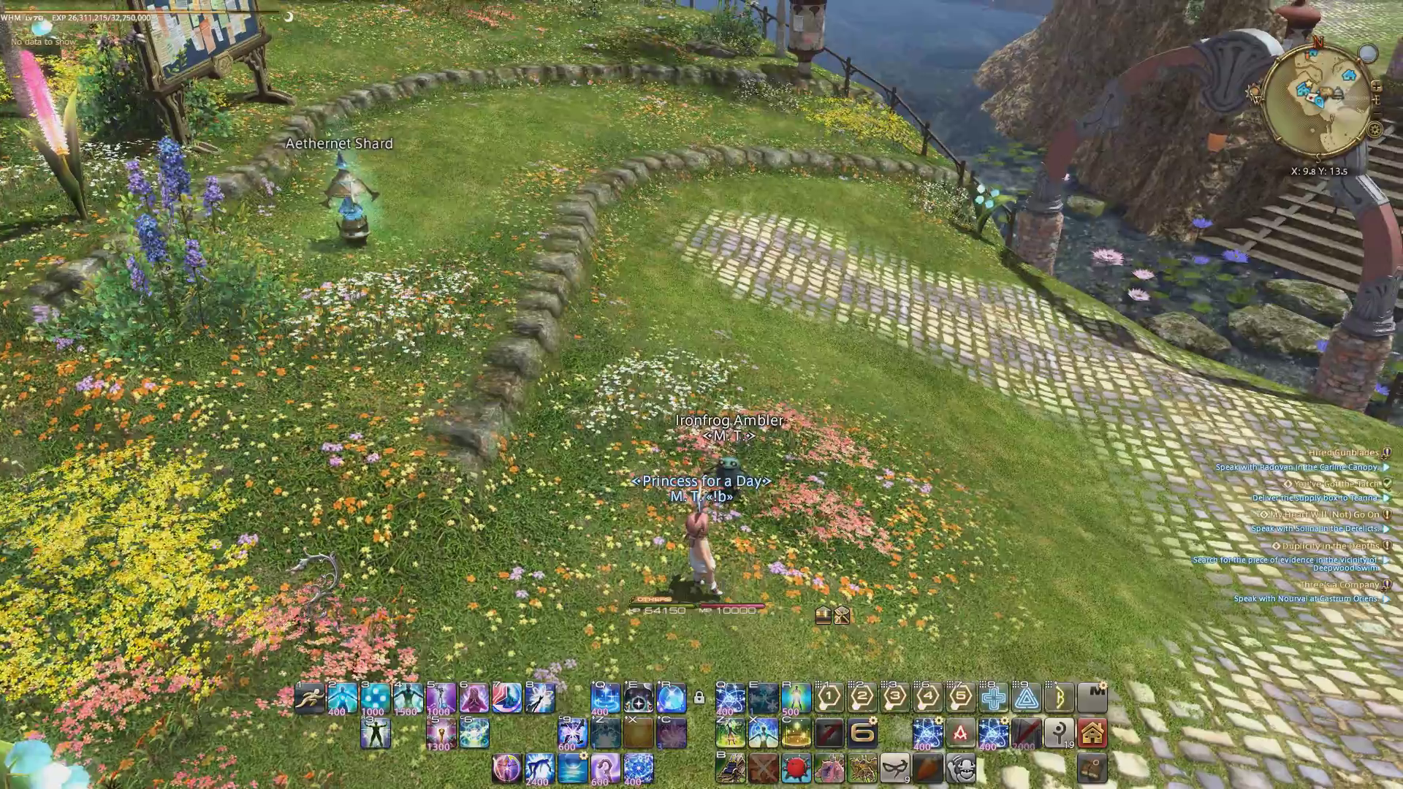
drag(349, 216, 428, 179)
drag(366, 269, 402, 205)
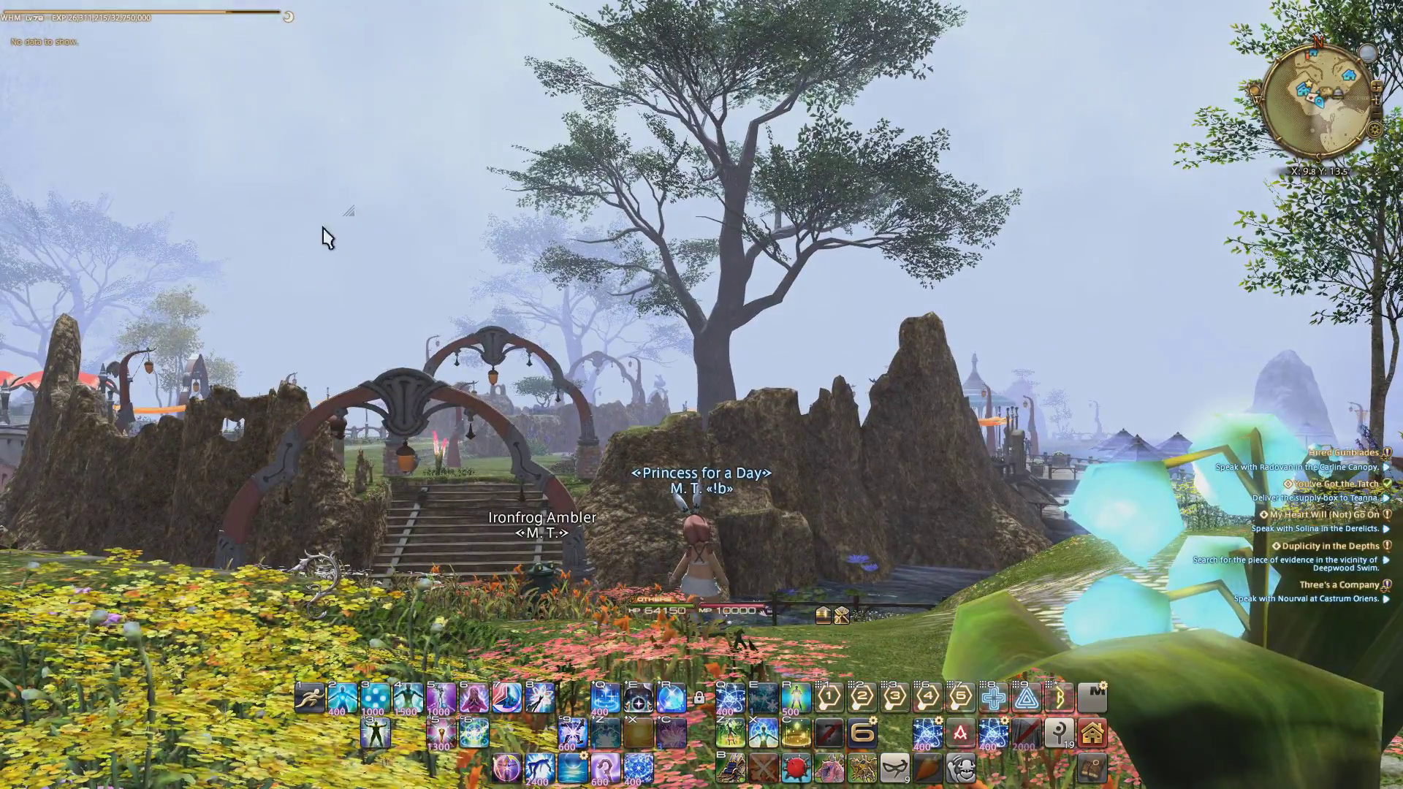
key(alt+Tab)
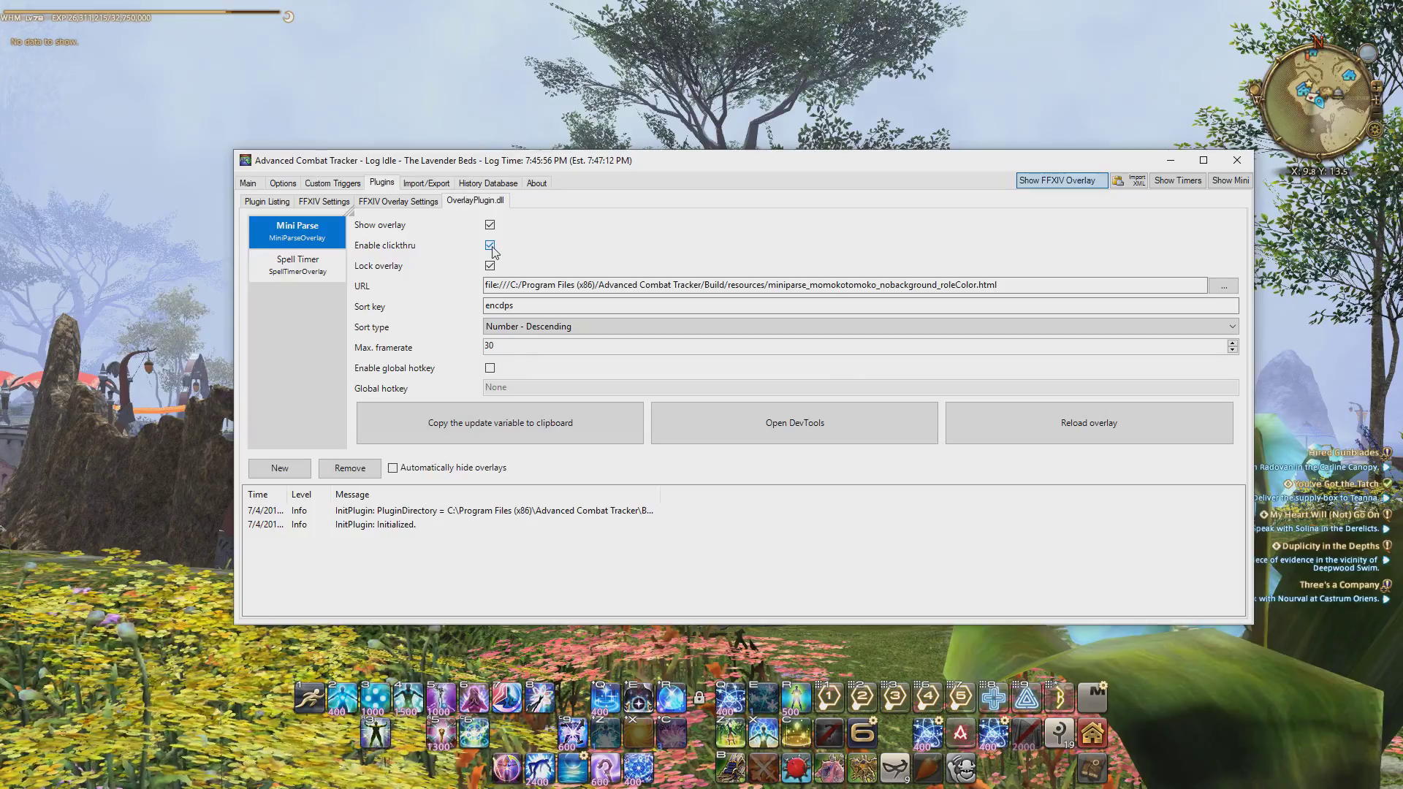
drag(89, 292, 230, 256)
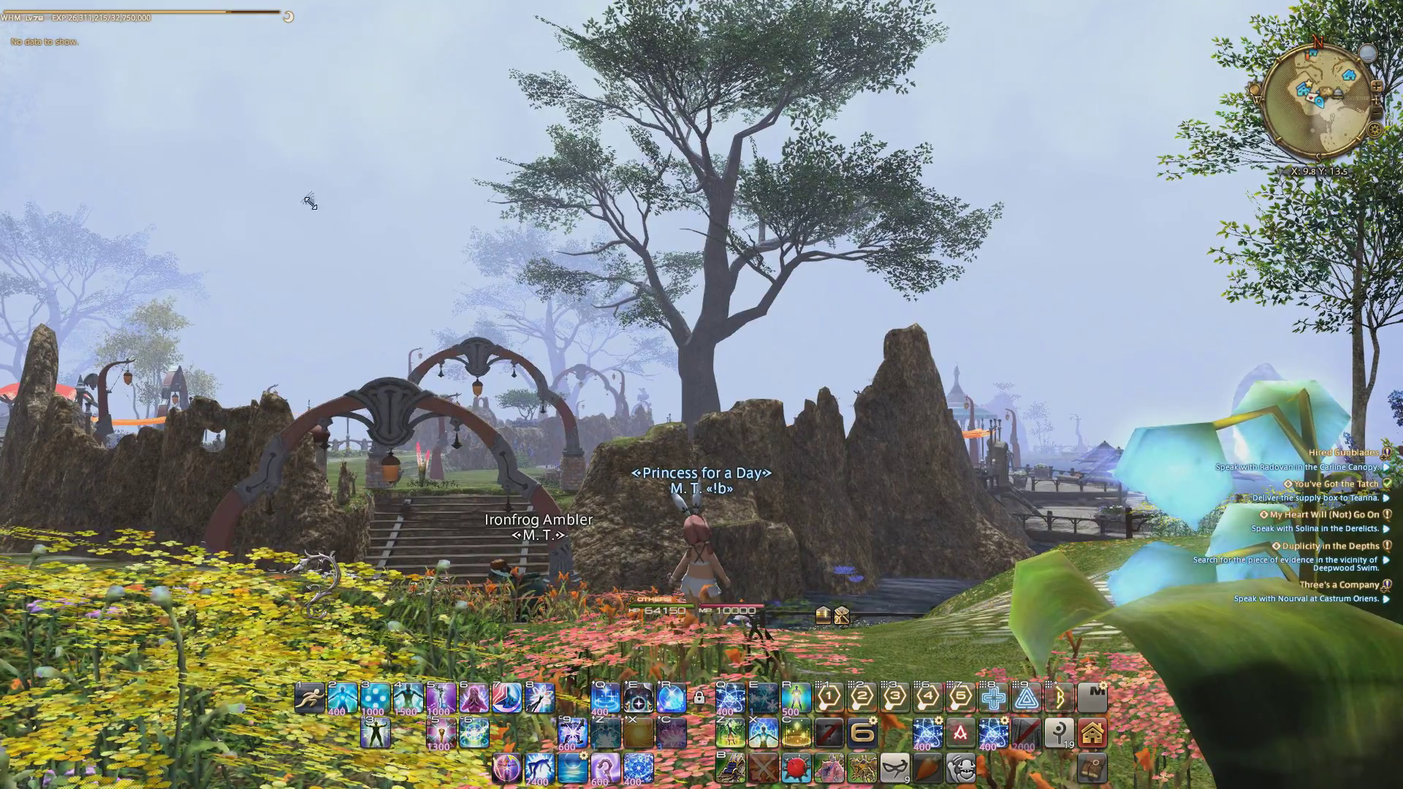
In the game, target the Lv70 Striking Dummy, approach the stone wall and attack with Assize
drag(705, 168, 453, 270)
click(705, 142)
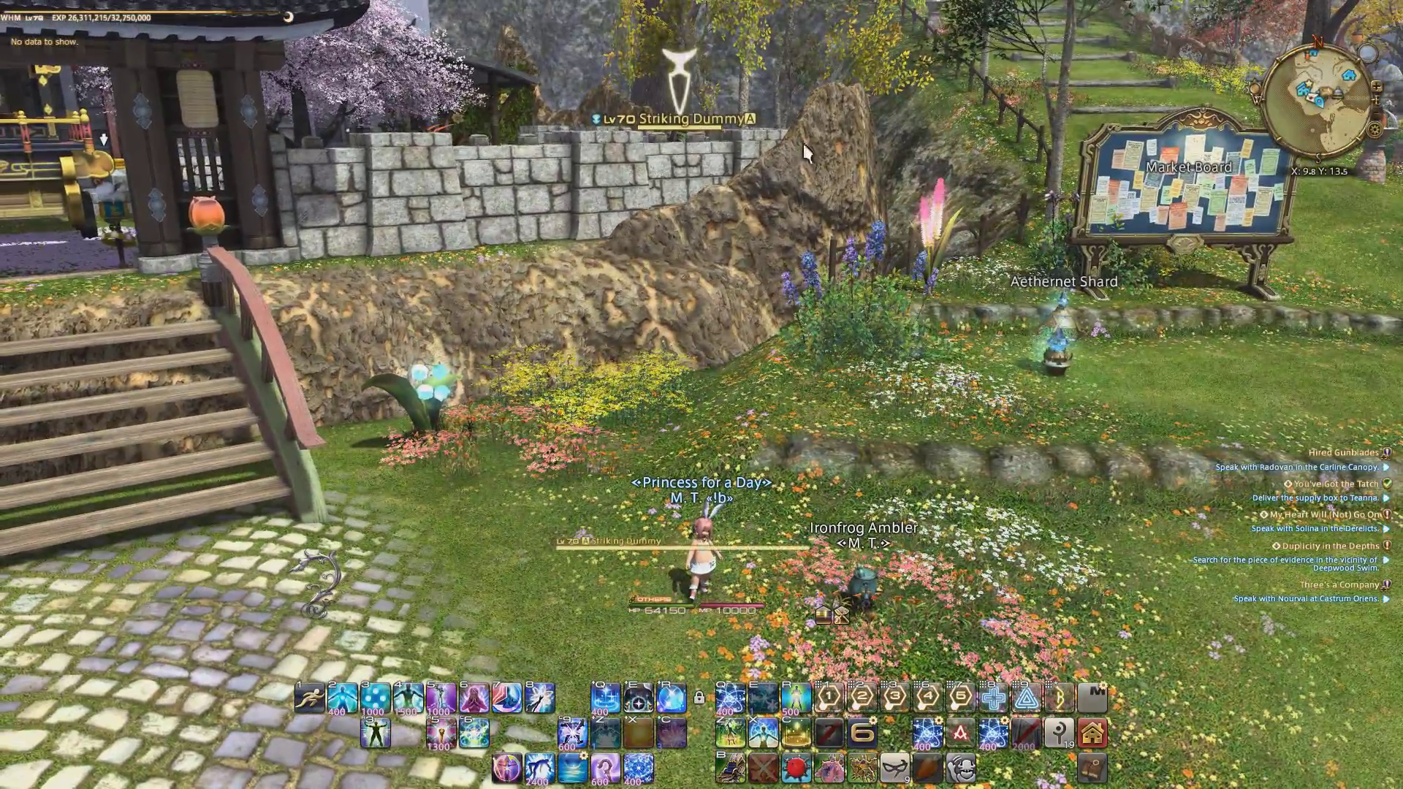
key(w)
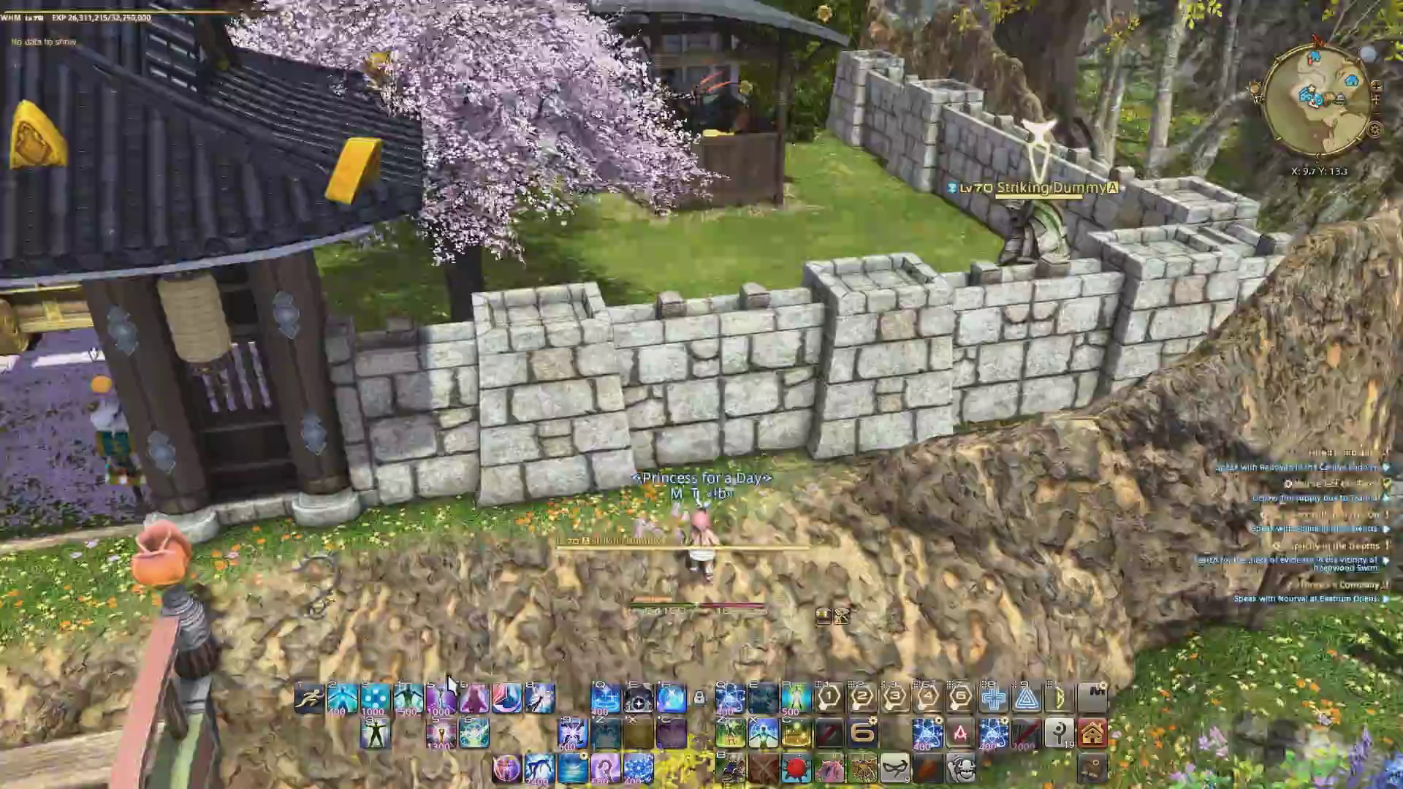
key(w)
mouse_move(733, 739)
key(d)
click(732, 738)
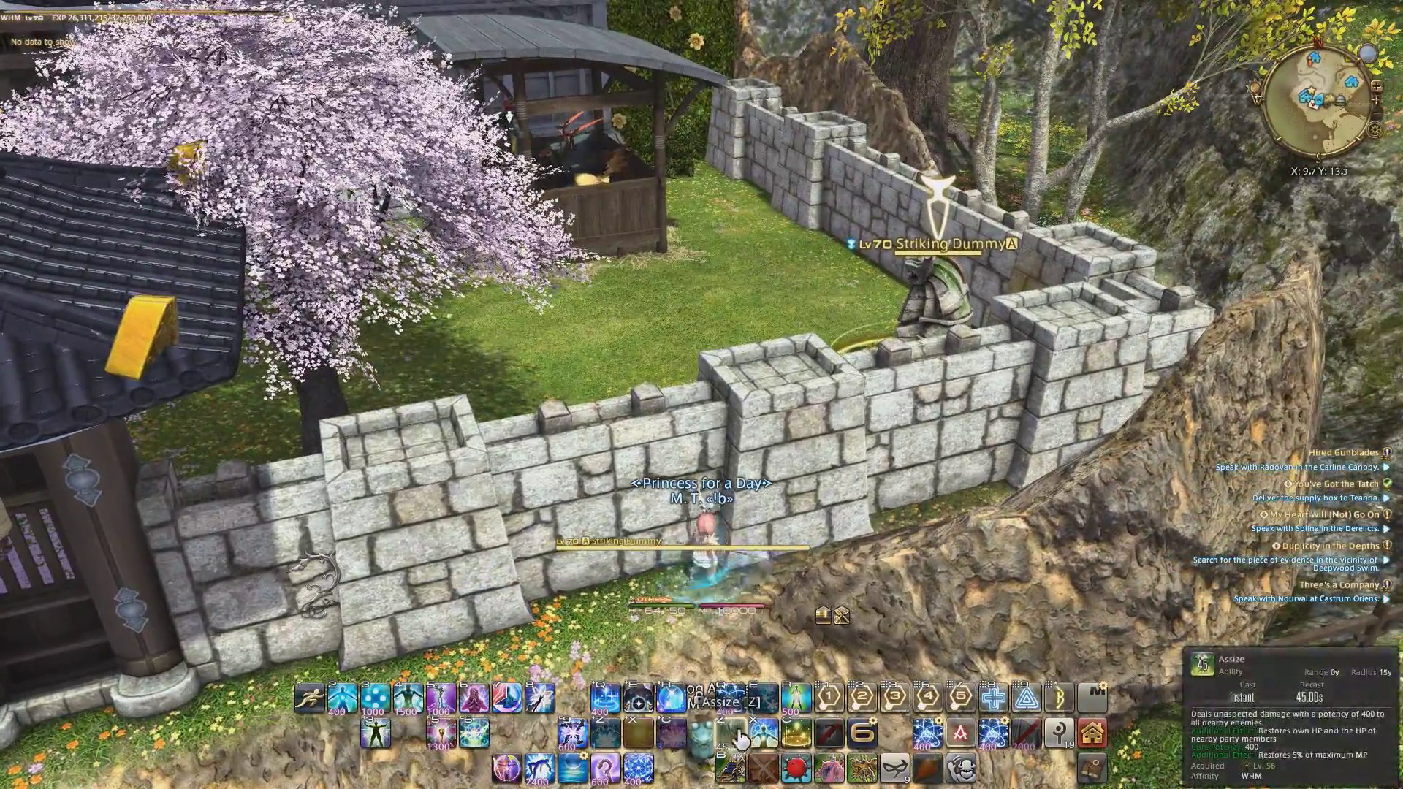
Move away from the dummy and examine the combat data on the Mini Parse overlay
key(s)
drag(809, 588, 800, 511)
key(d)
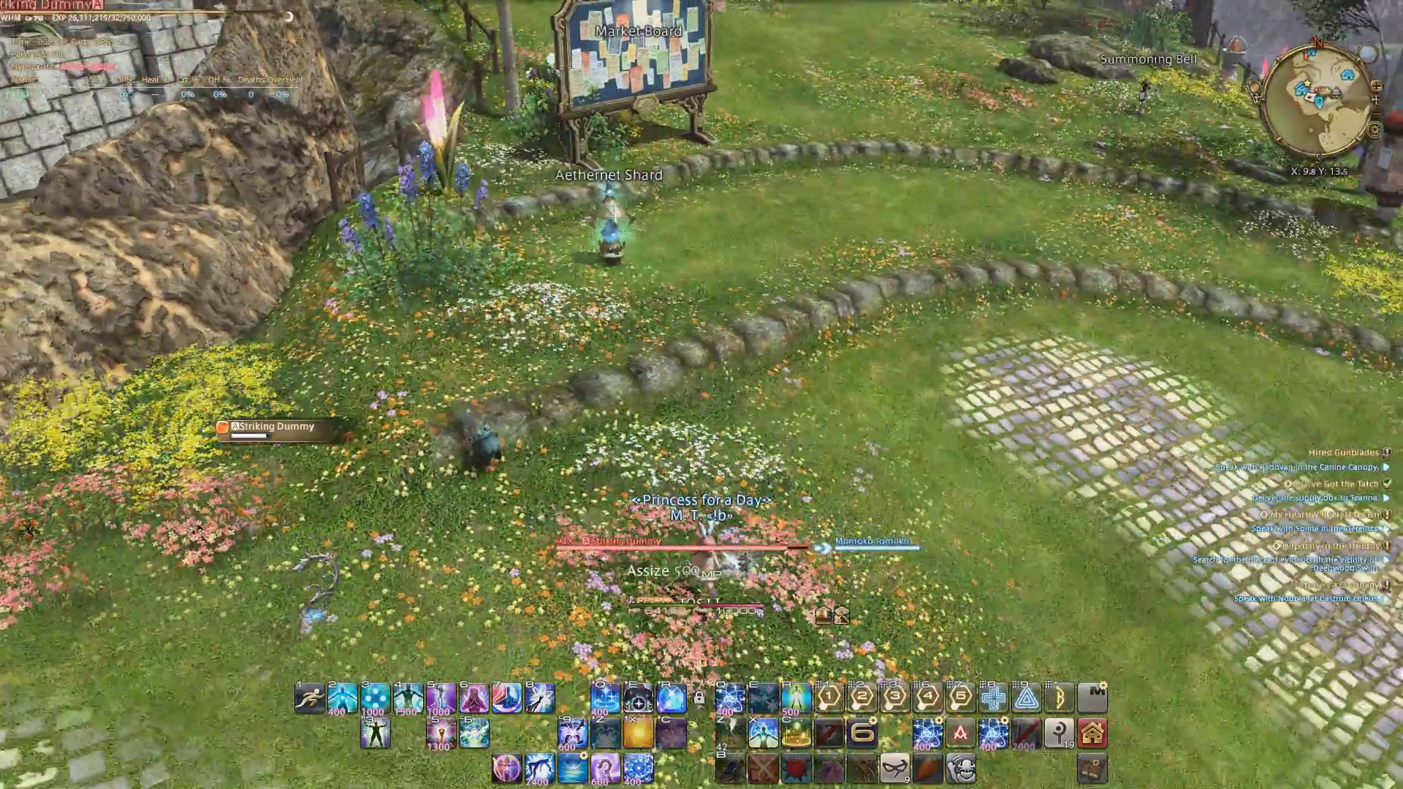
drag(380, 351, 553, 240)
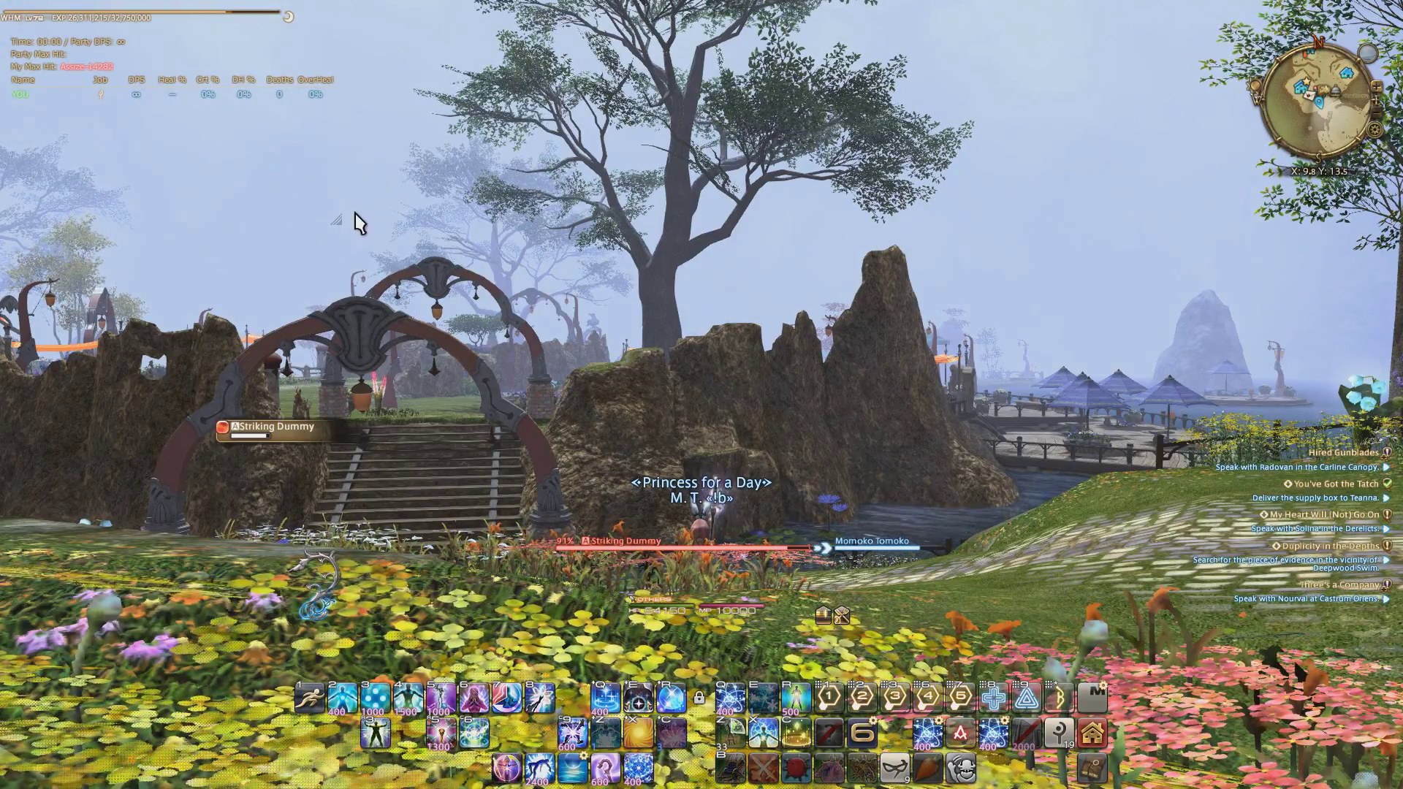
drag(438, 216, 681, 139)
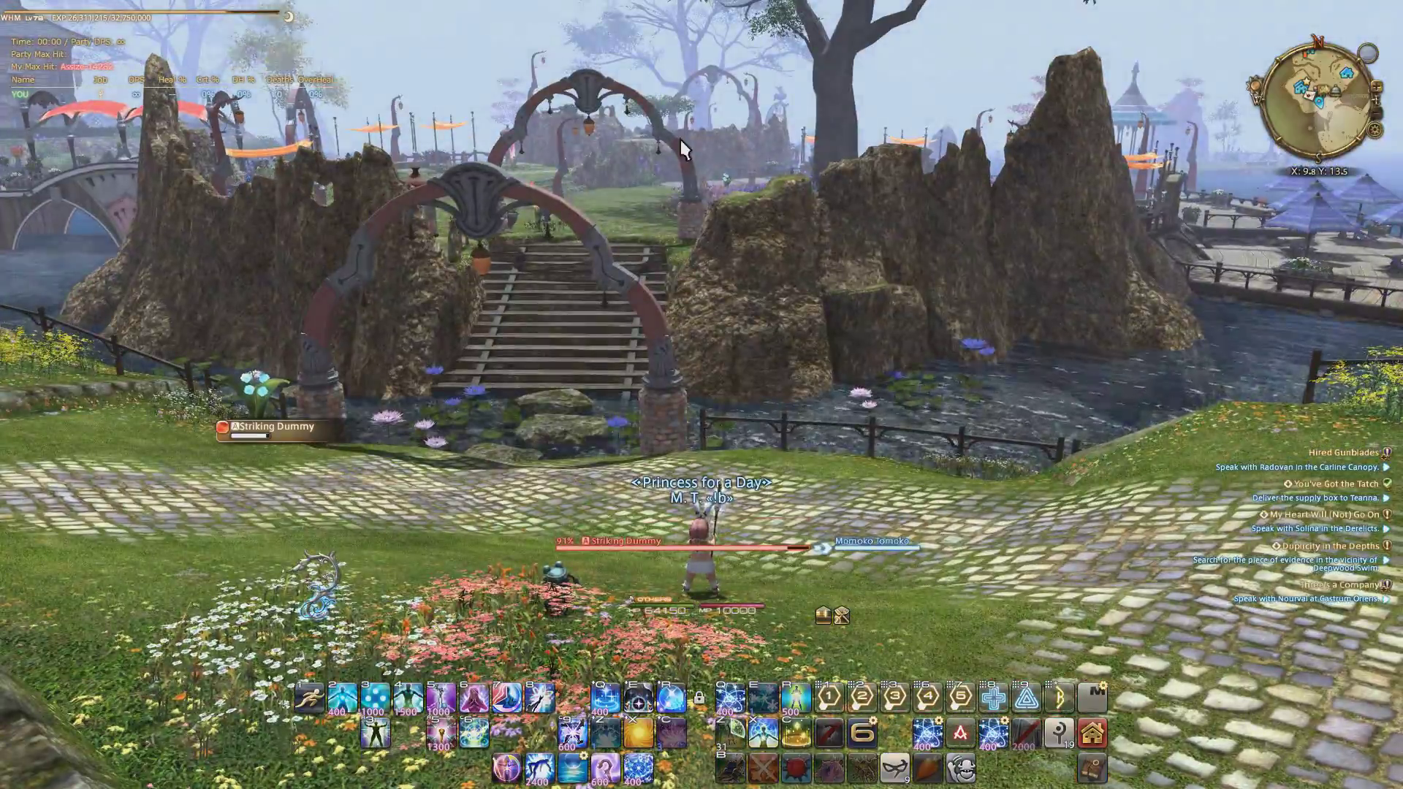
Run up the stairs beyond the stream and switch the character to the DNC gear set
drag(620, 243, 584, 252)
key(w)
drag(928, 280, 891, 263)
drag(599, 219, 718, 204)
key(w)
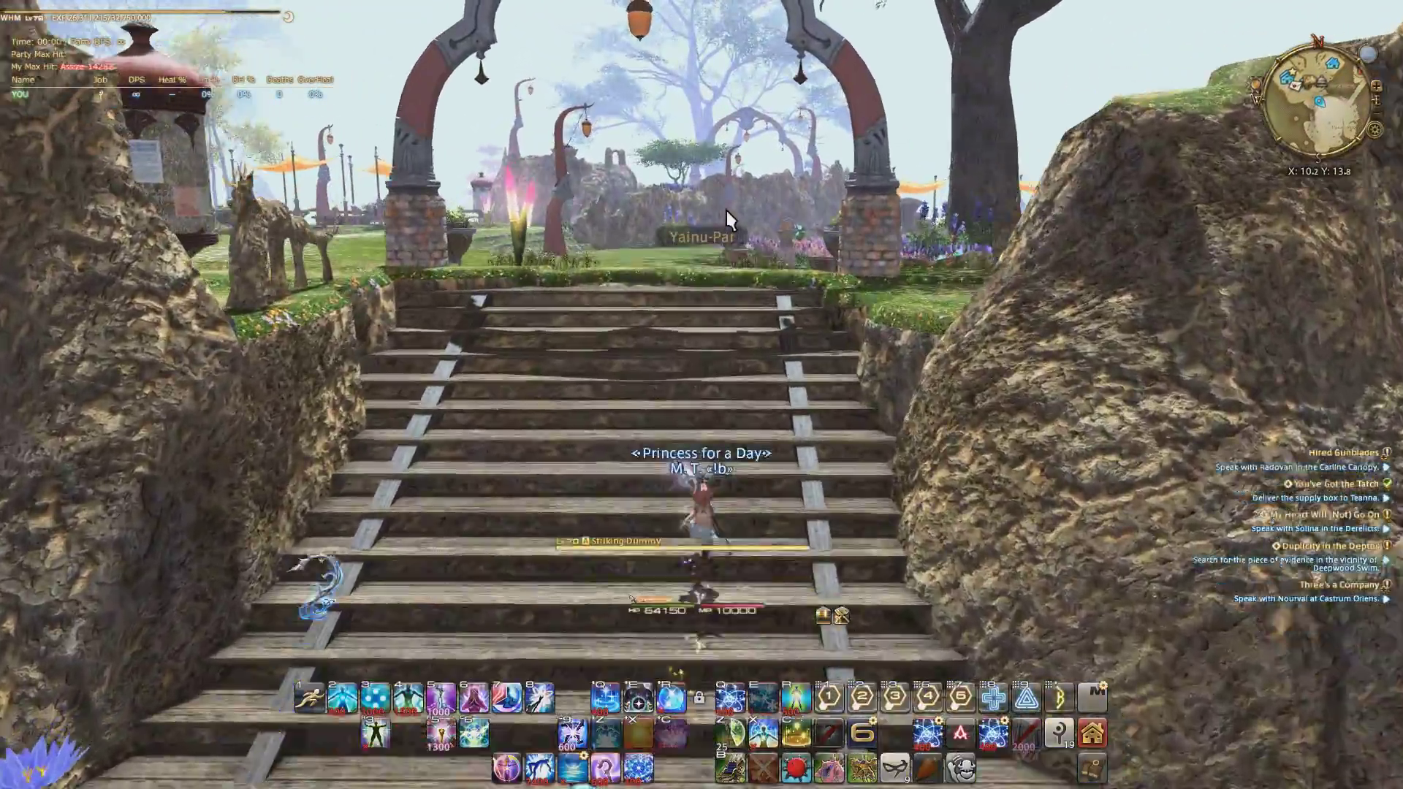
key(w)
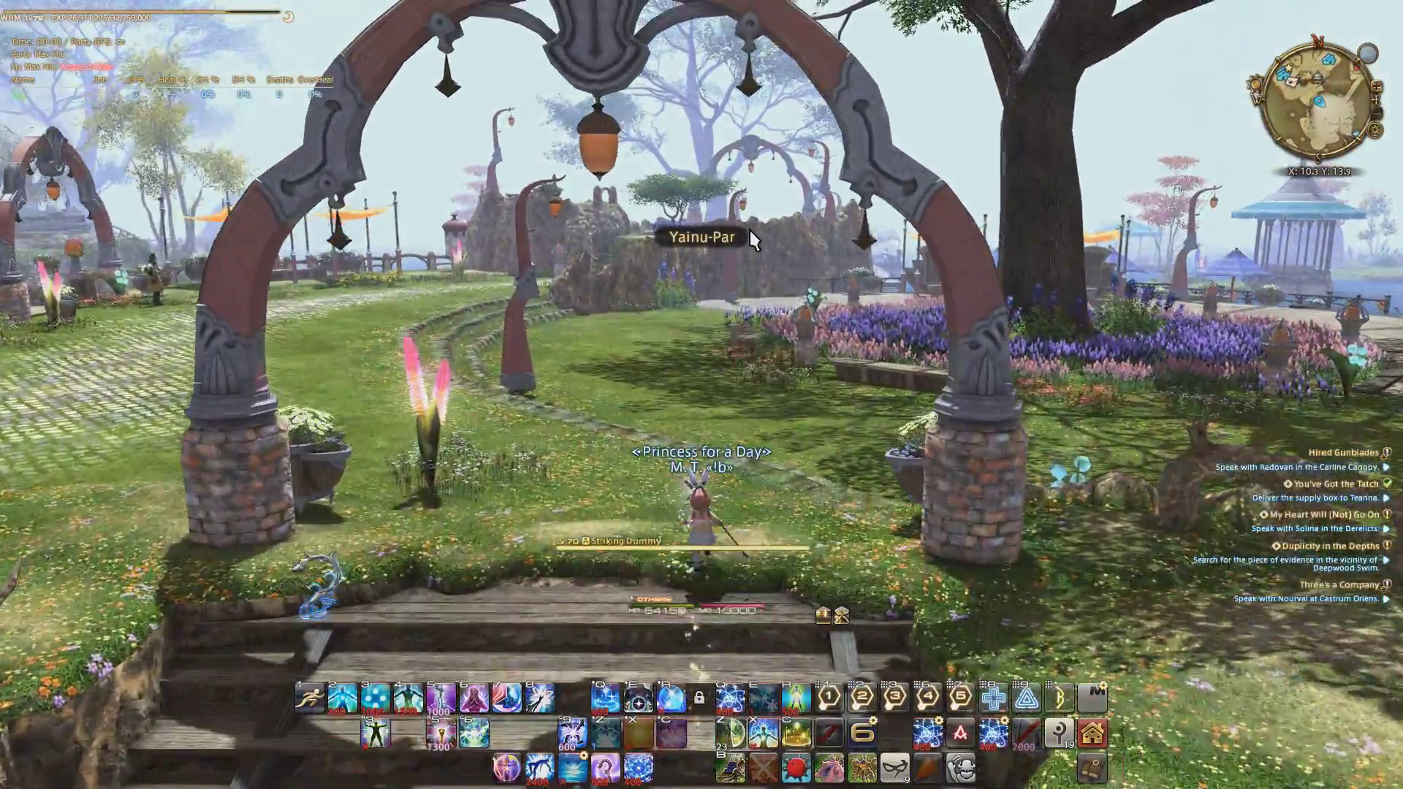
key(w)
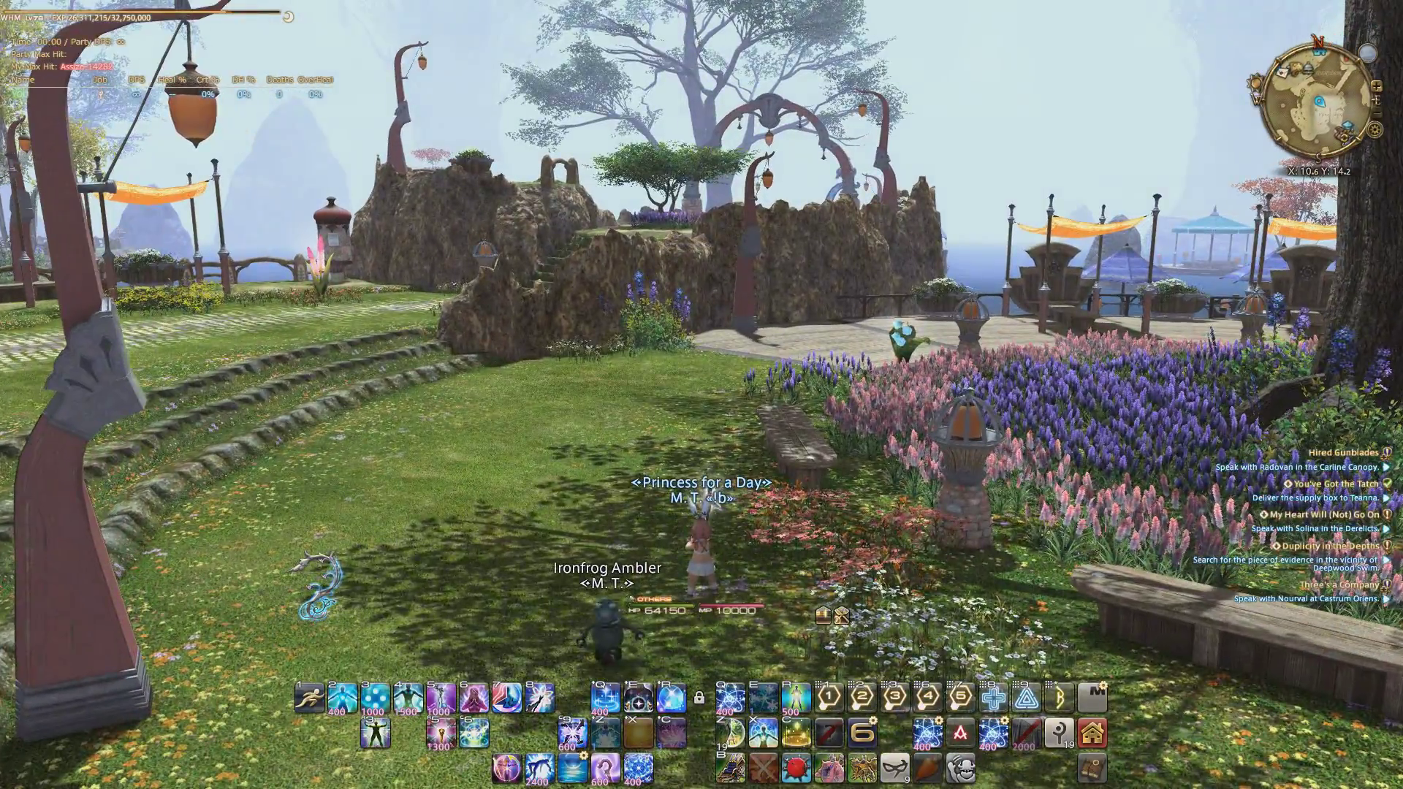
drag(968, 199, 1169, 199)
key(w)
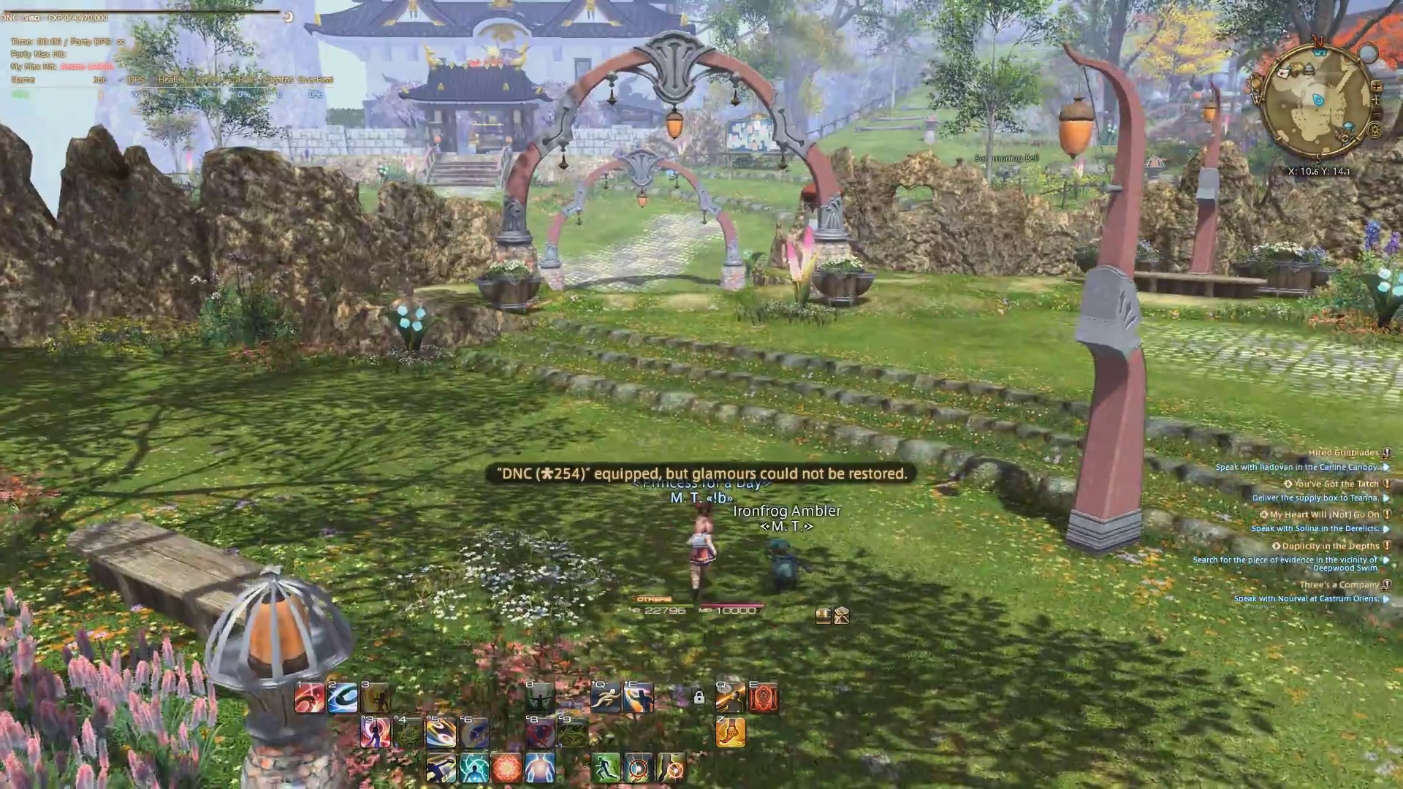
End the current encounter in Advanced Combat Tracker, reopen its plugin settings and return to the game
key(alt+Tab)
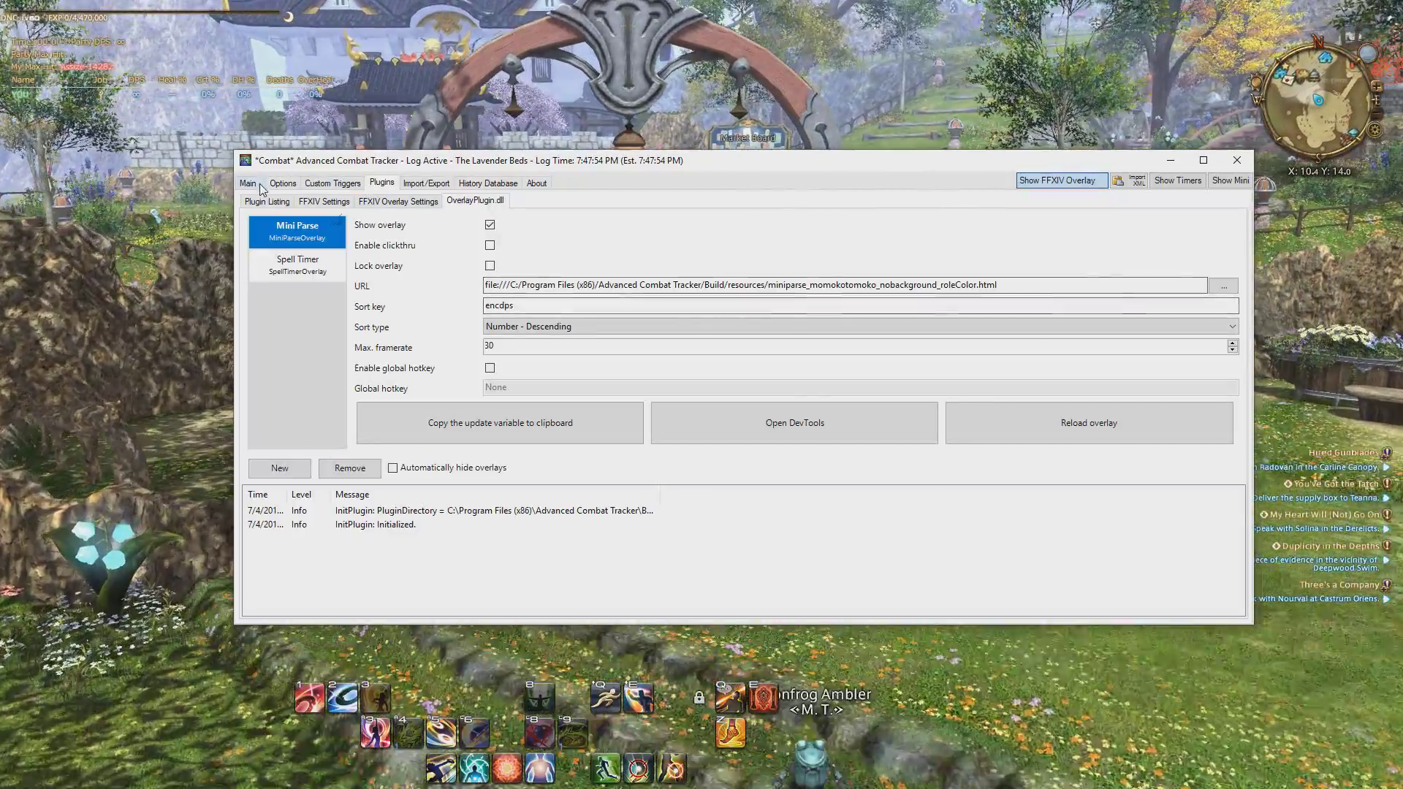
click(247, 182)
click(433, 594)
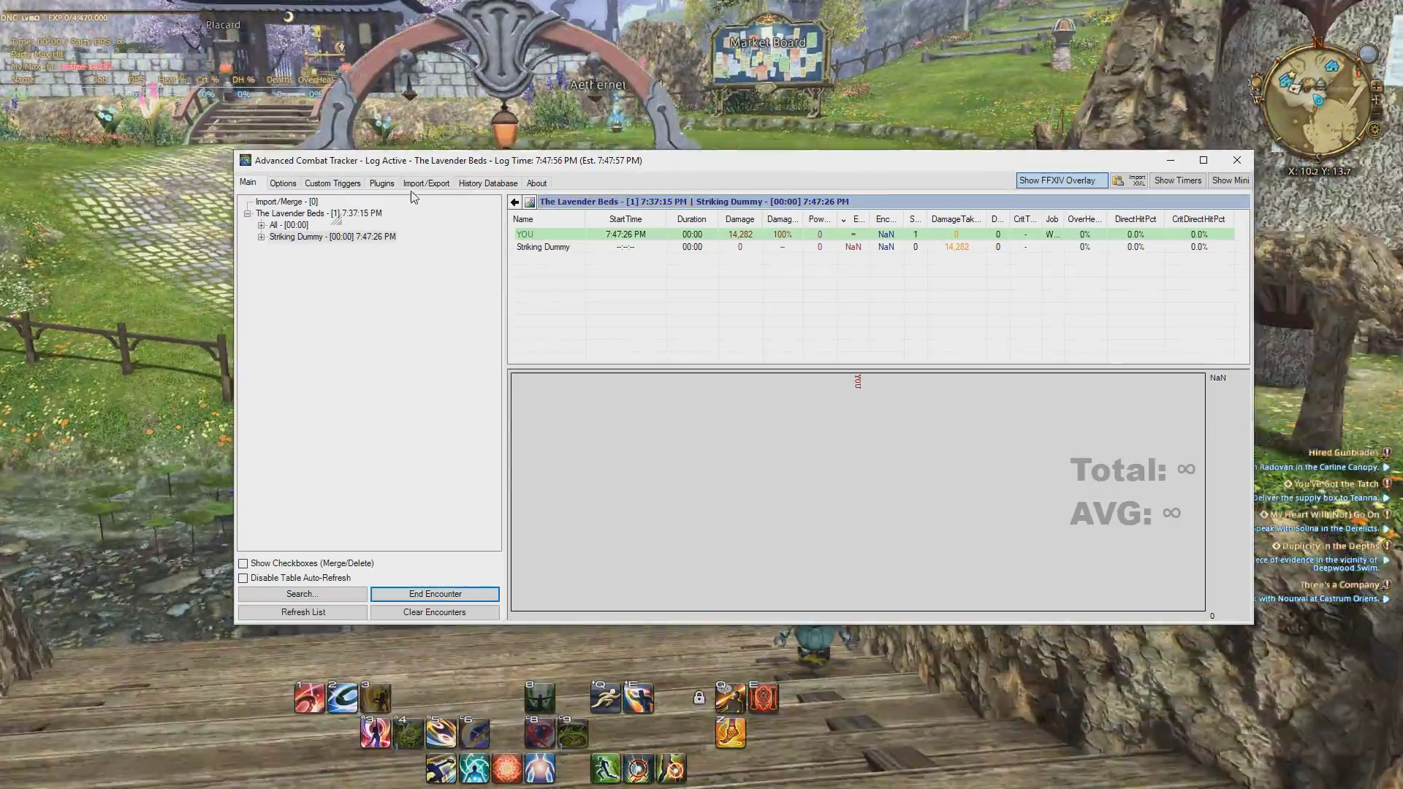
click(383, 183)
key(alt+Tab)
Run back to the stone wall and target the Lv70 Striking Dummy as DNC
key(d)
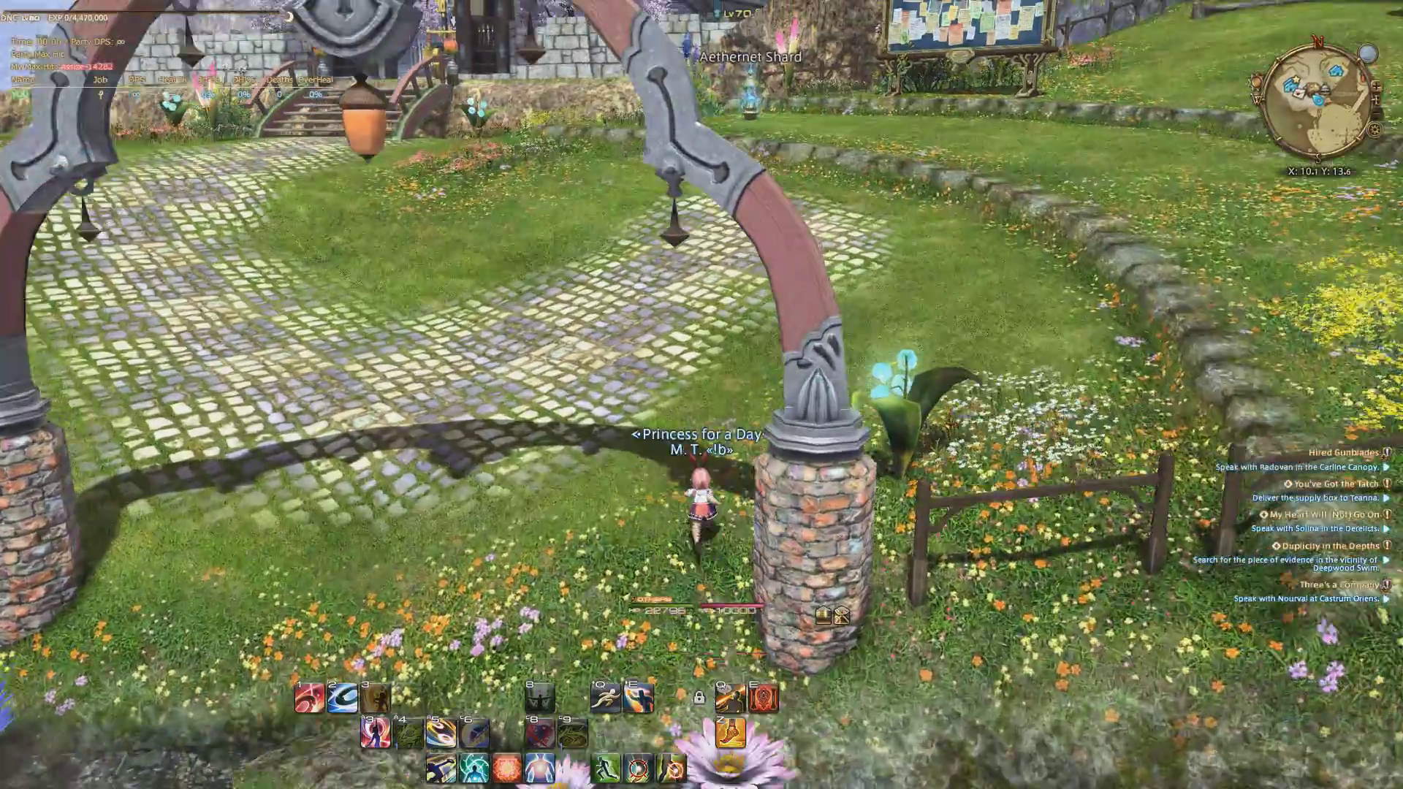
key(alt+Tab)
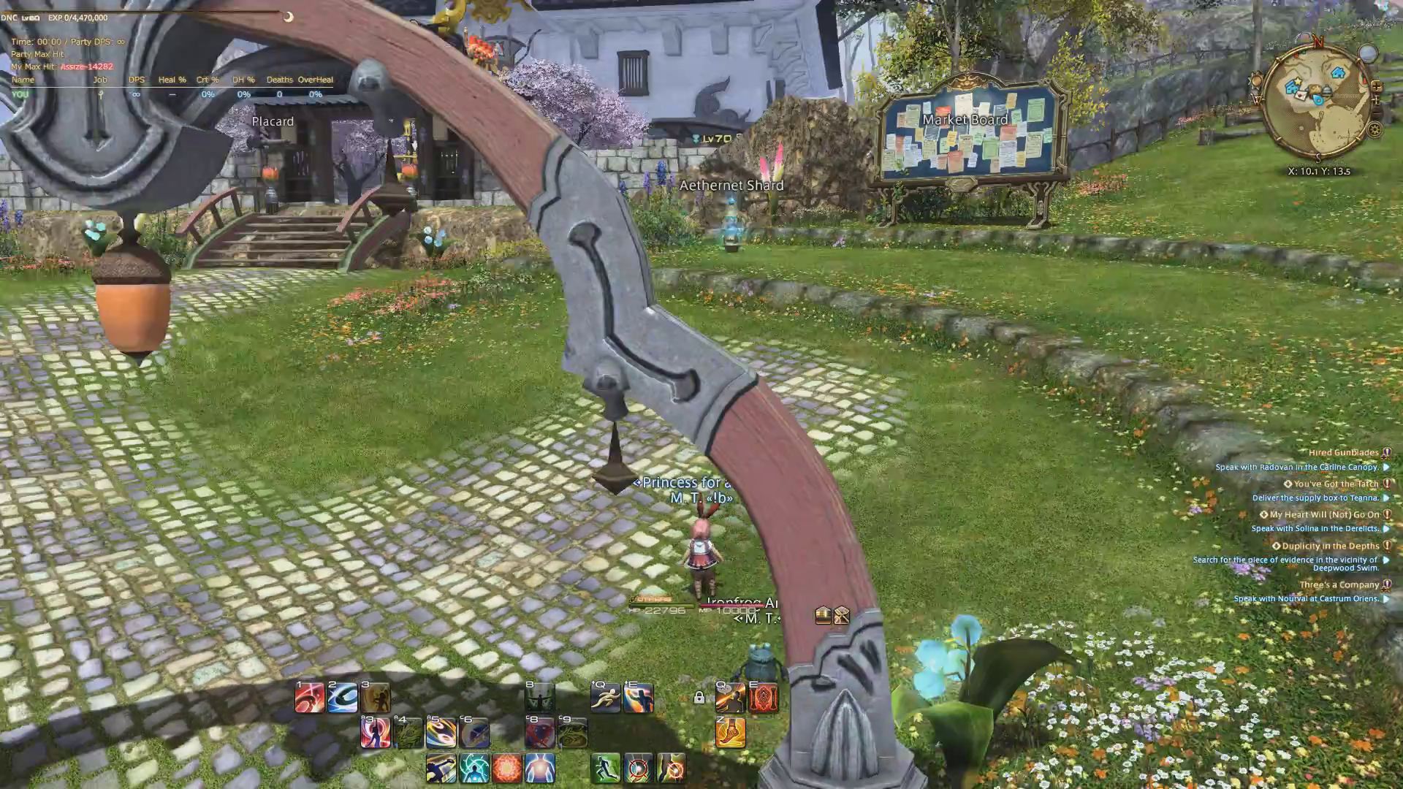
key(w)
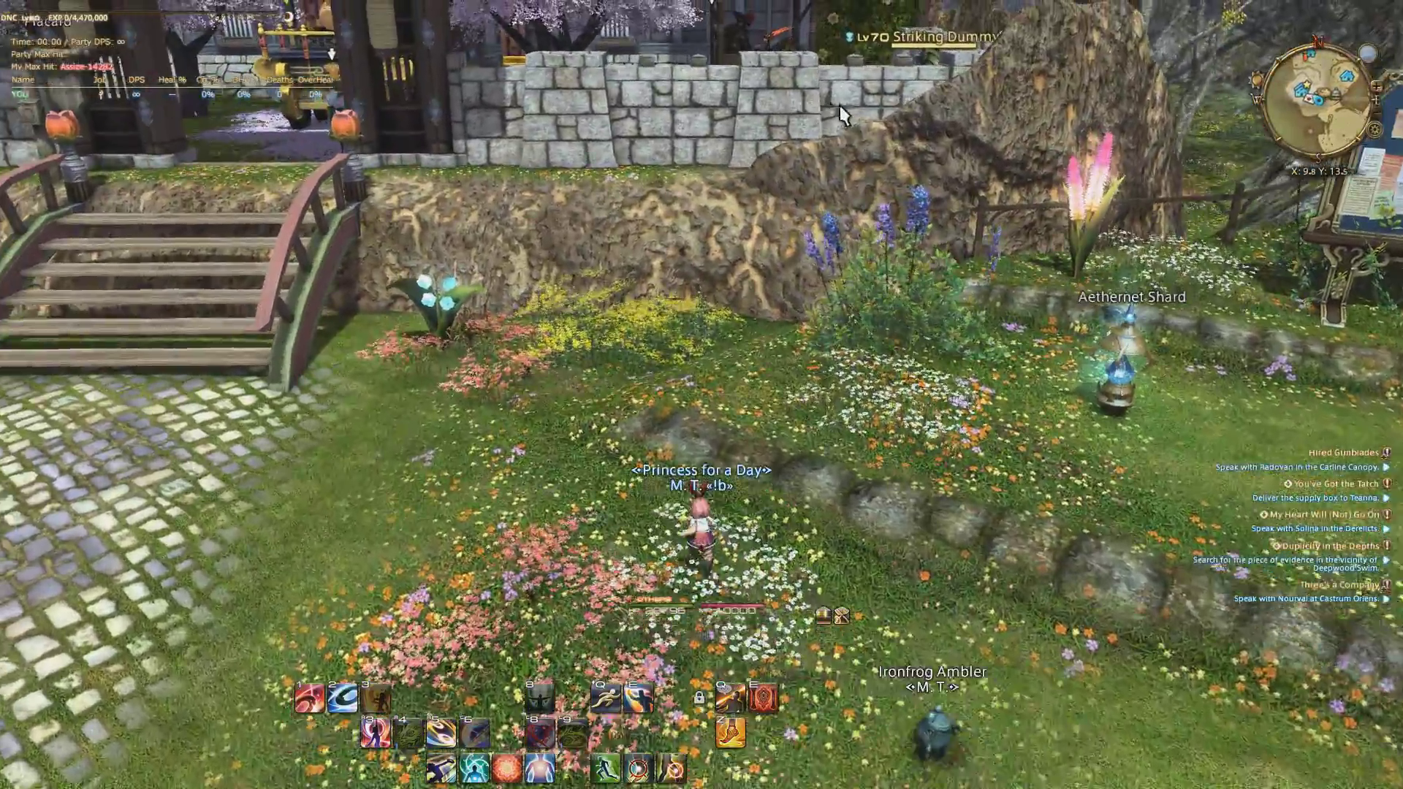
key(space)
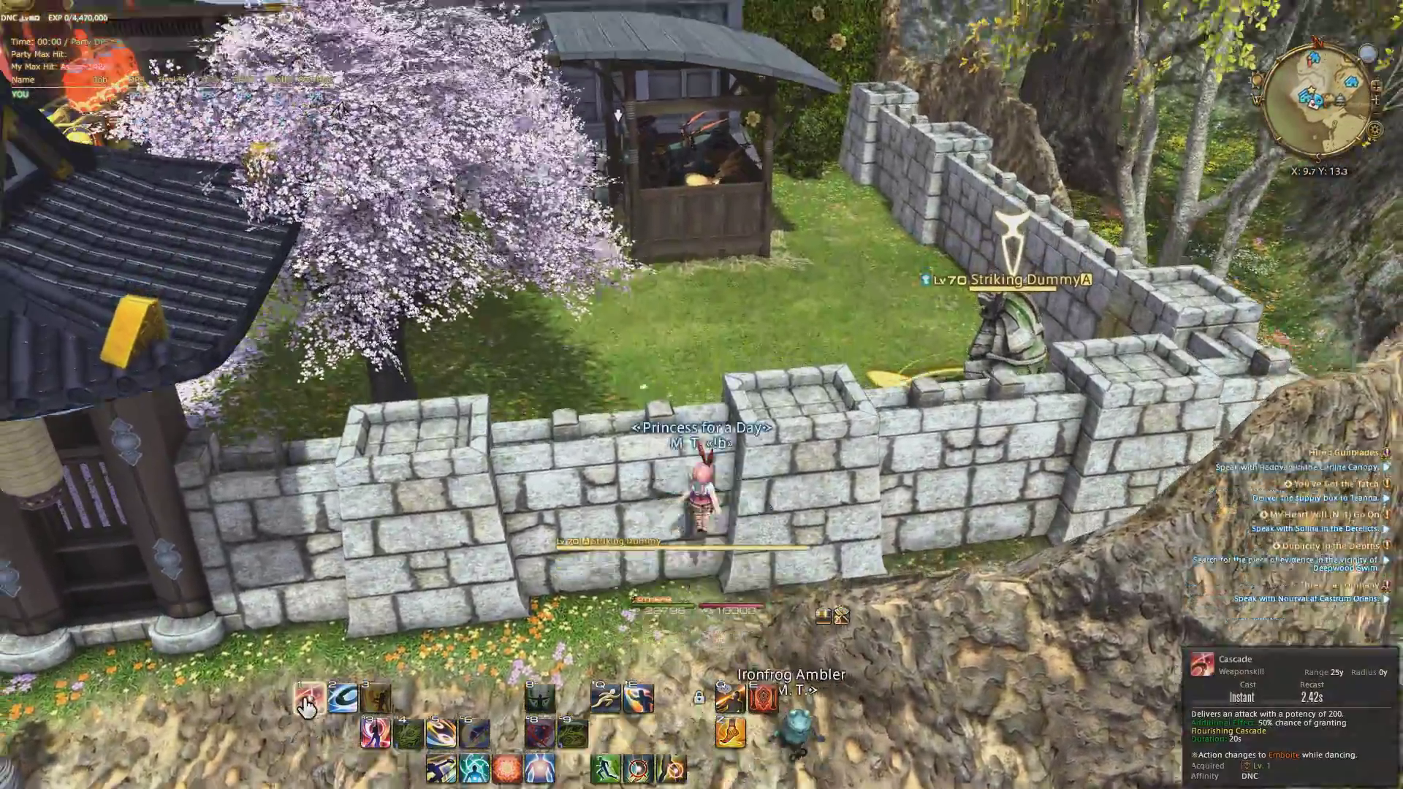
Attack the Striking Dummy repeatedly with Cascade, then move away to check the DPS overlay
click(307, 700)
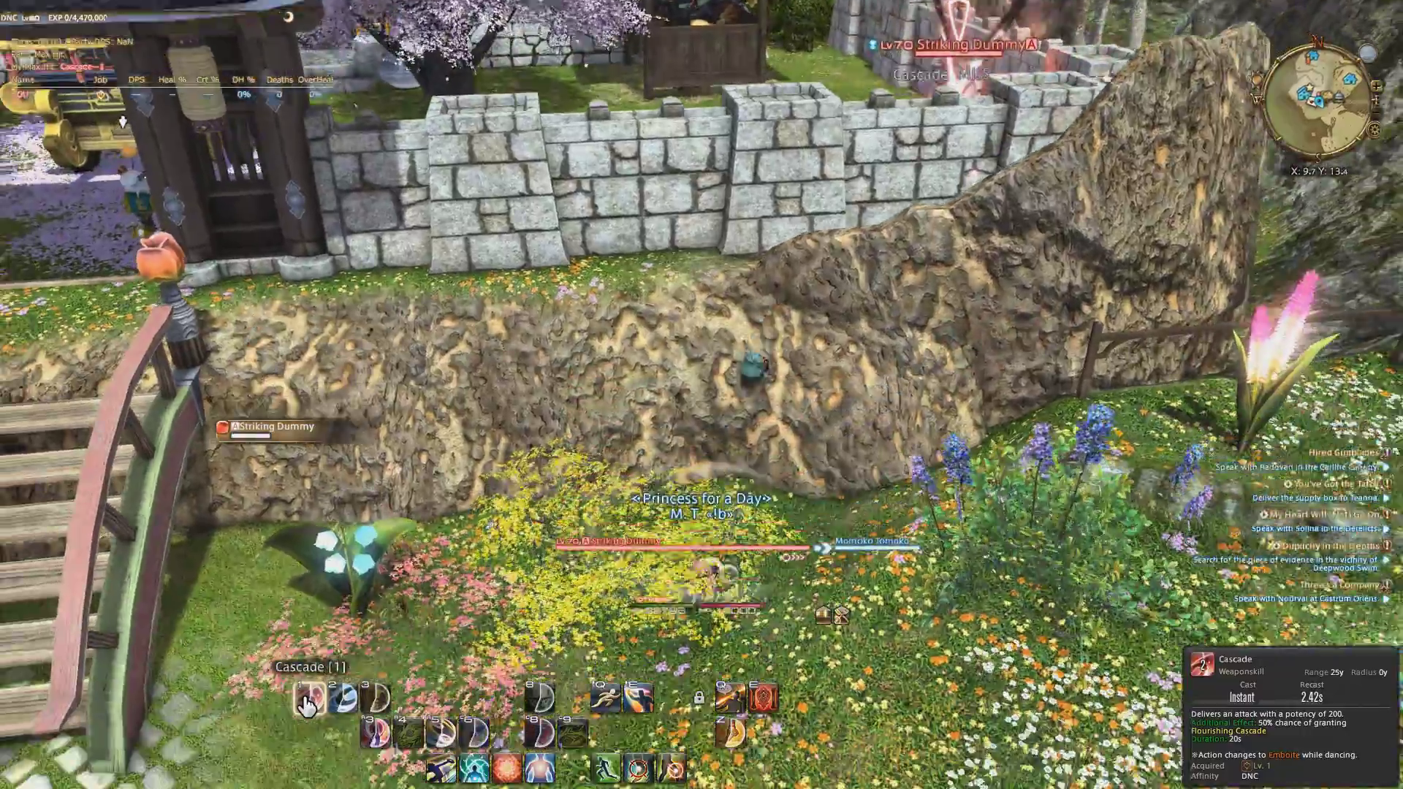
key(space)
click(307, 700)
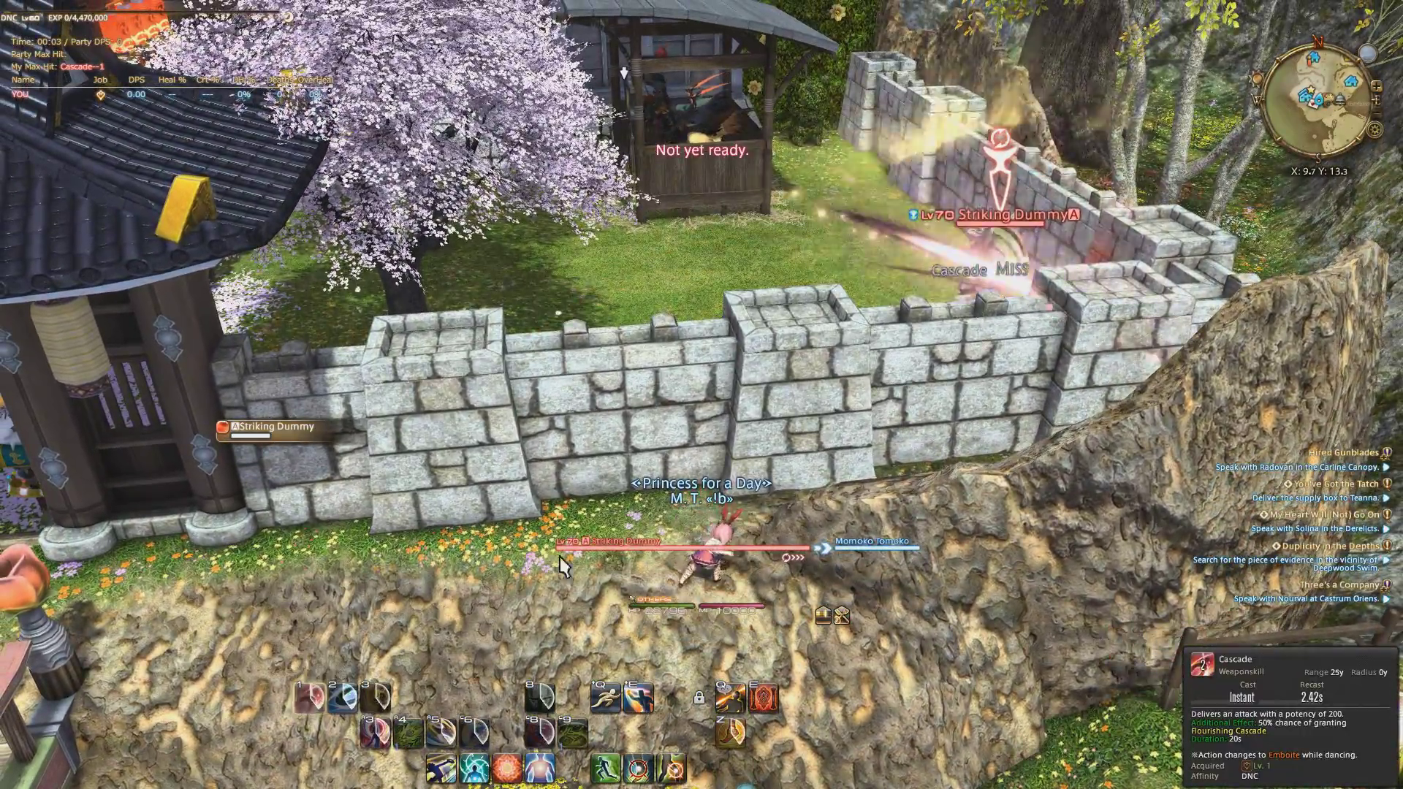
key(1)
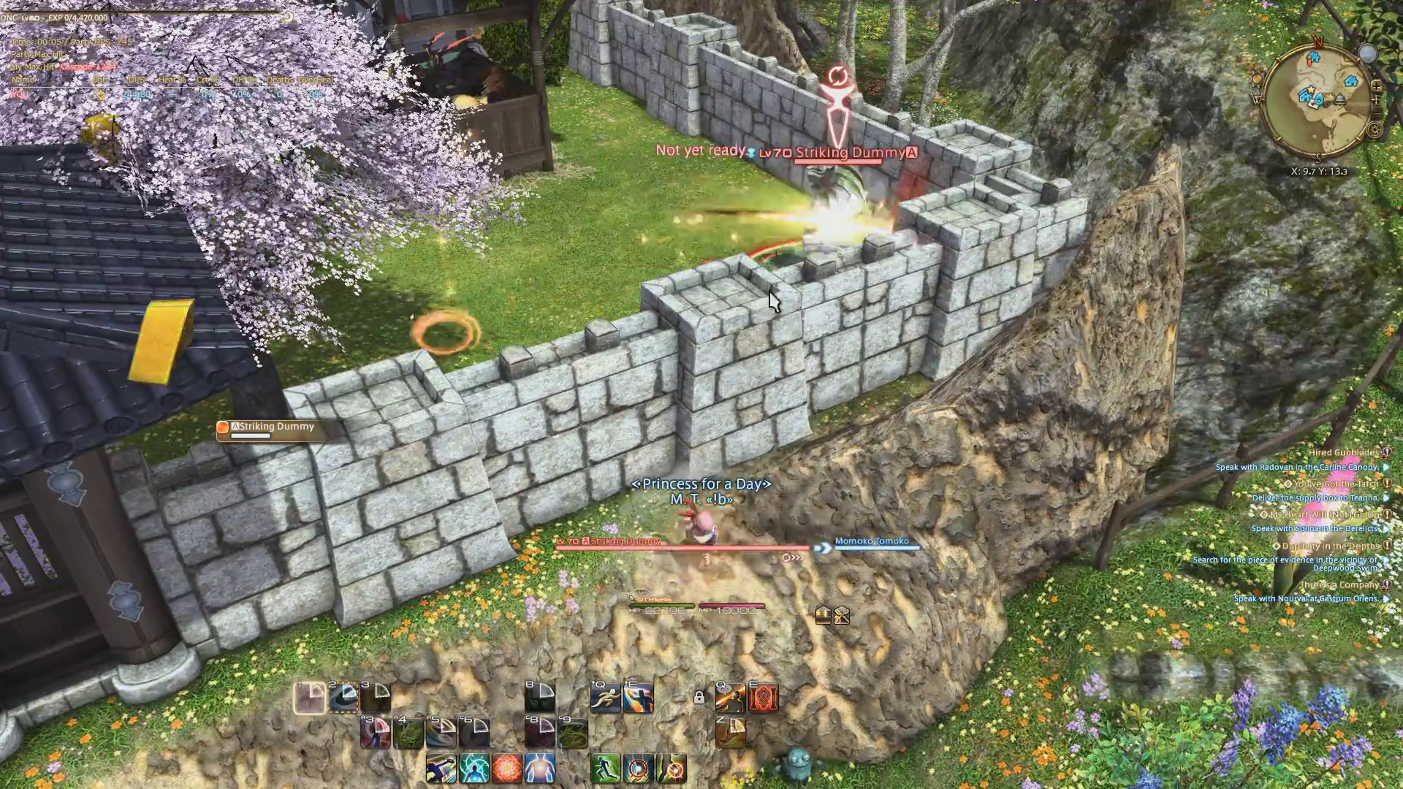
key(w)
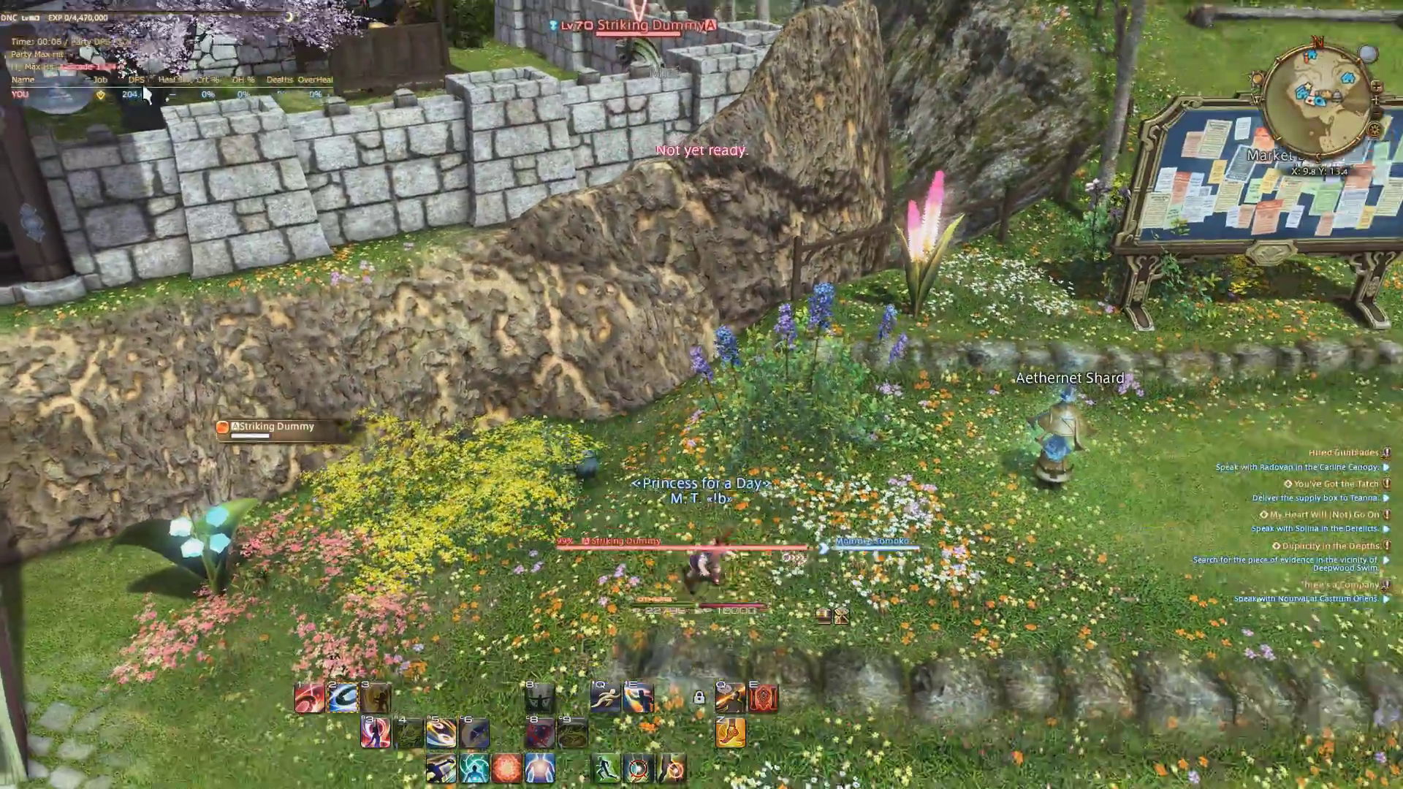
key(w)
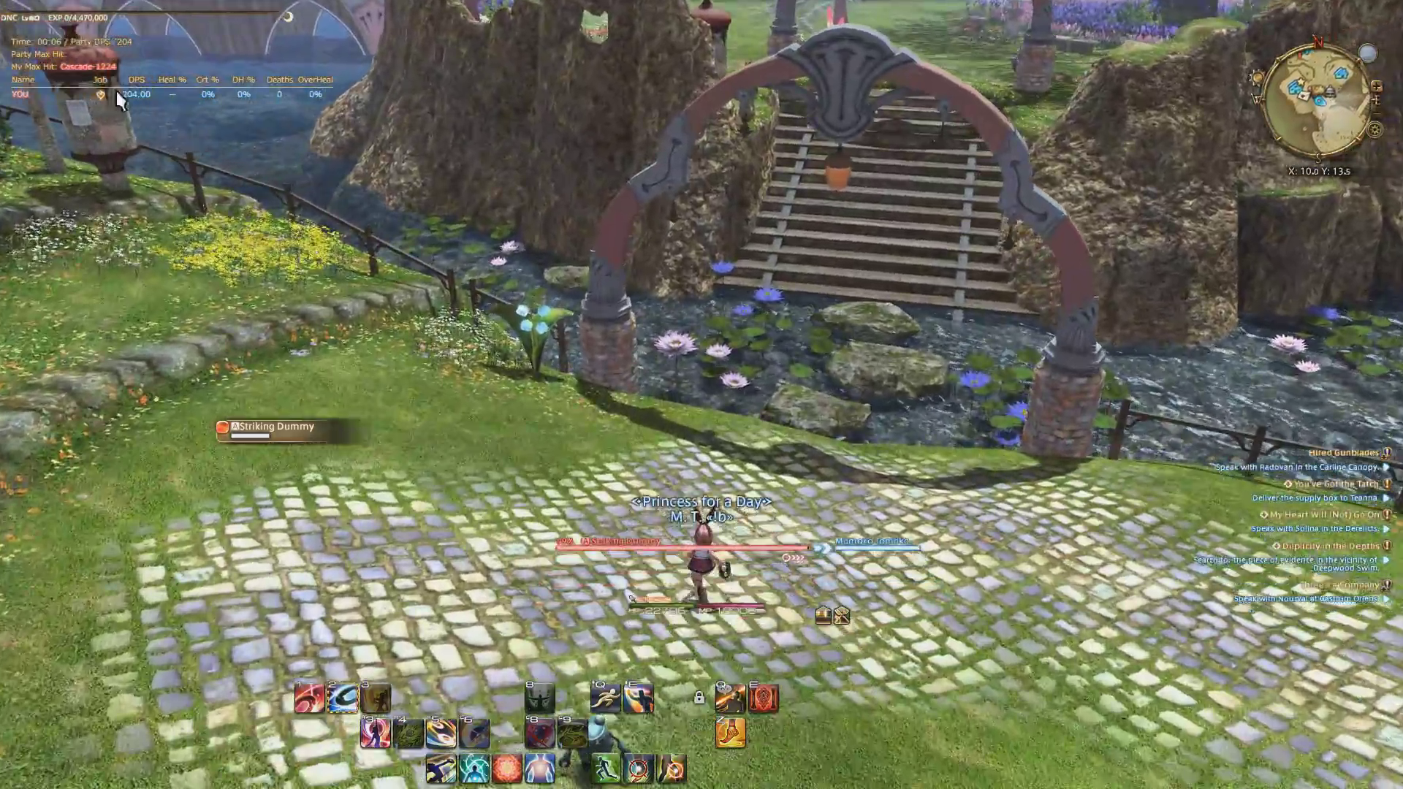
Switch to Advanced Combat Tracker and load miniparse.html from the Build\resources folder as the Mini Parse overlay URL
key(alt+Tab)
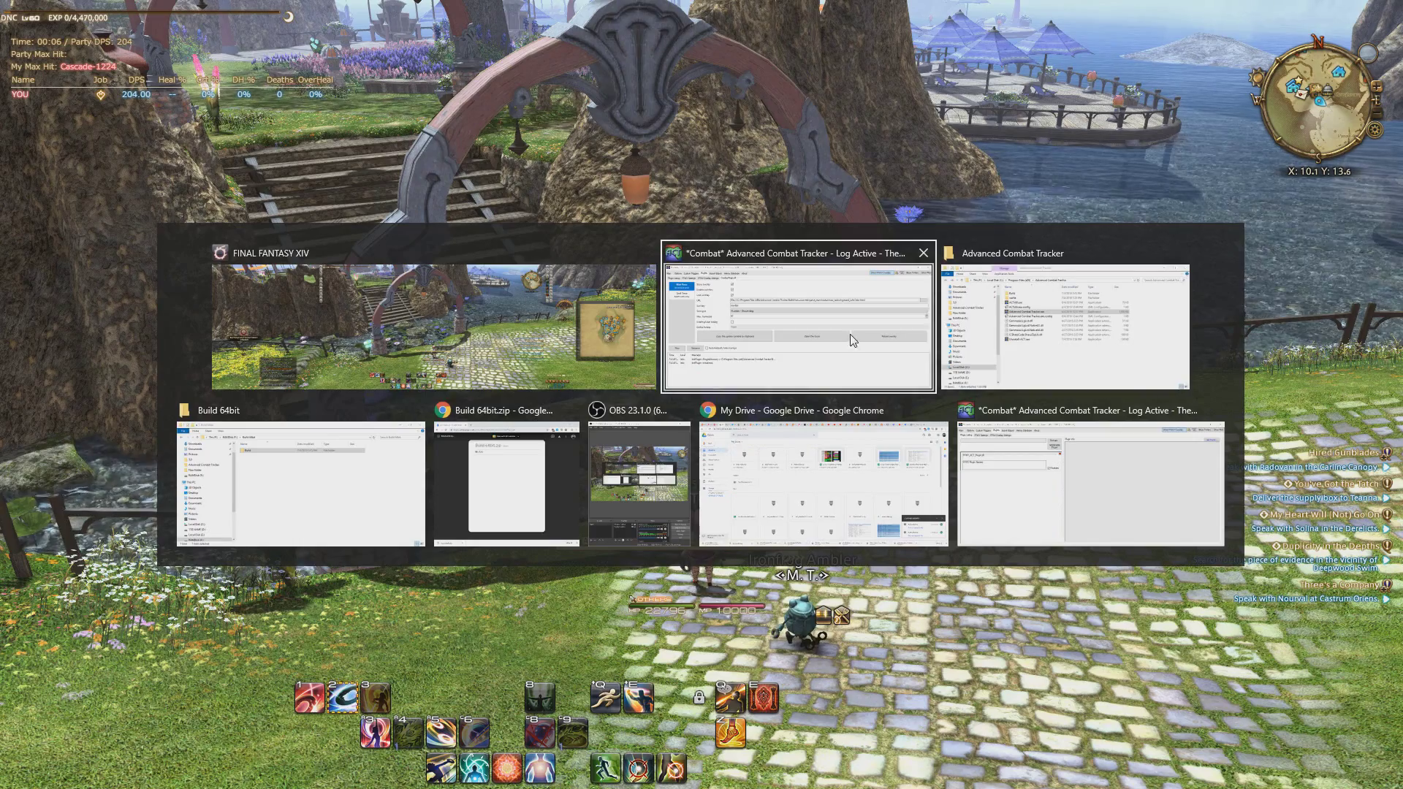
click(1221, 285)
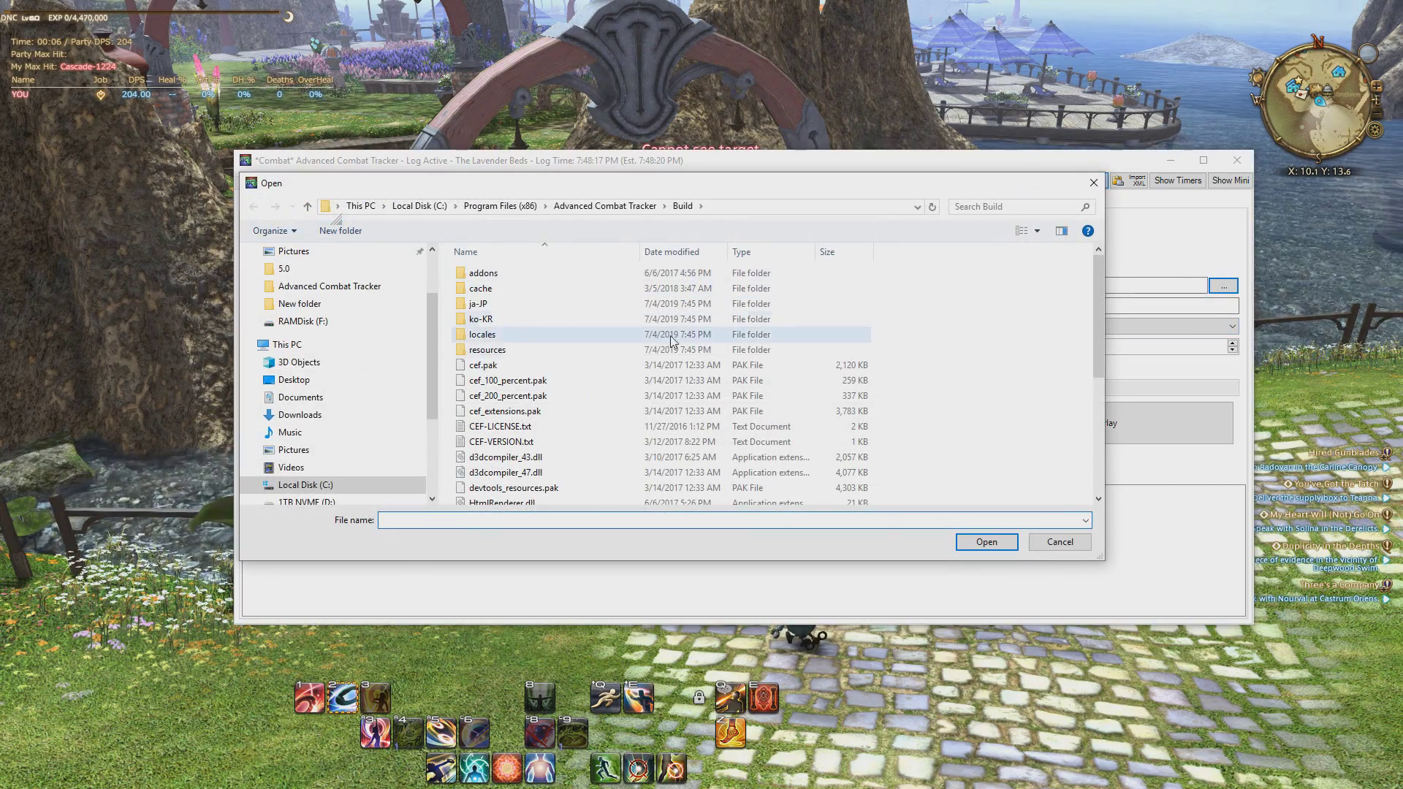
drag(719, 194, 637, 374)
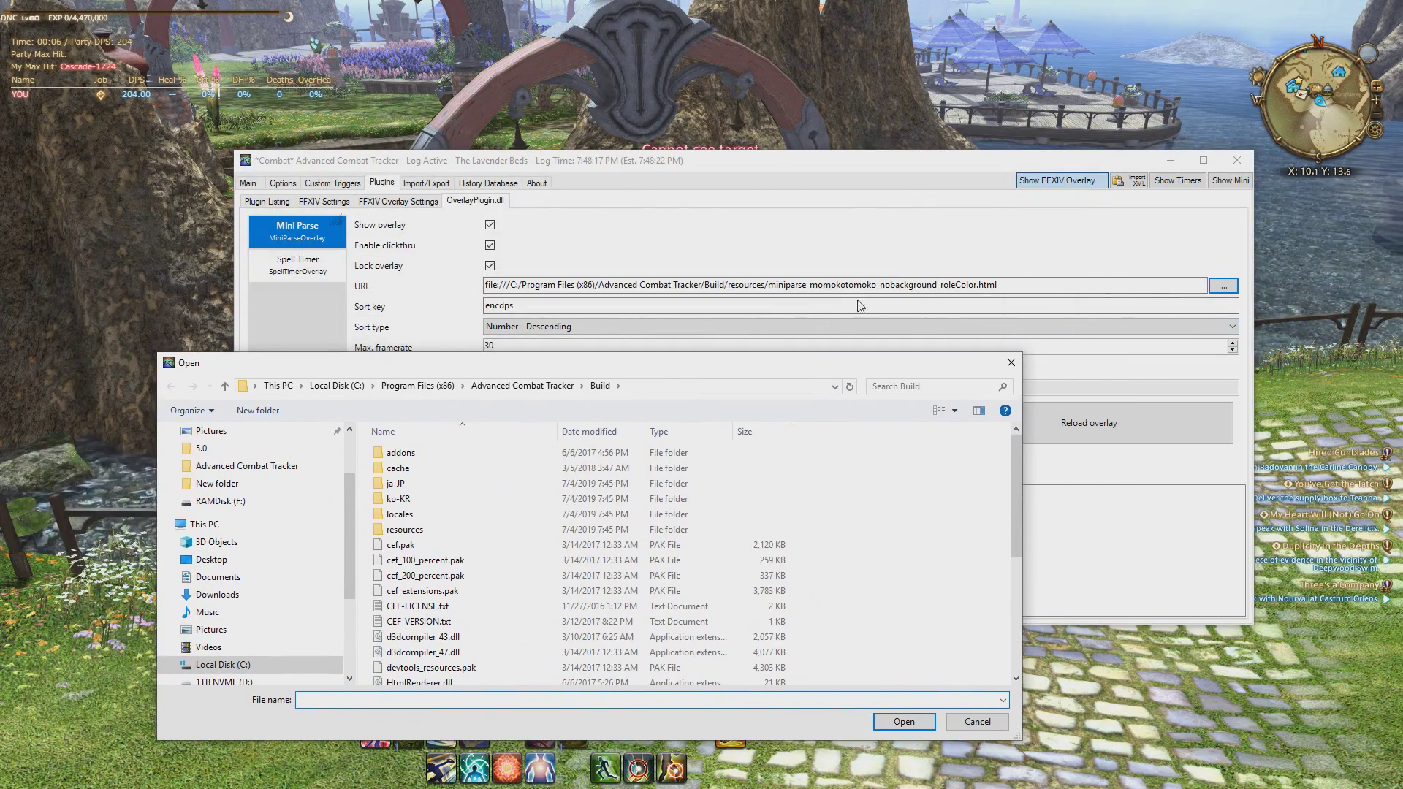
scroll(602, 526, down, 5)
scroll(603, 523, up, 5)
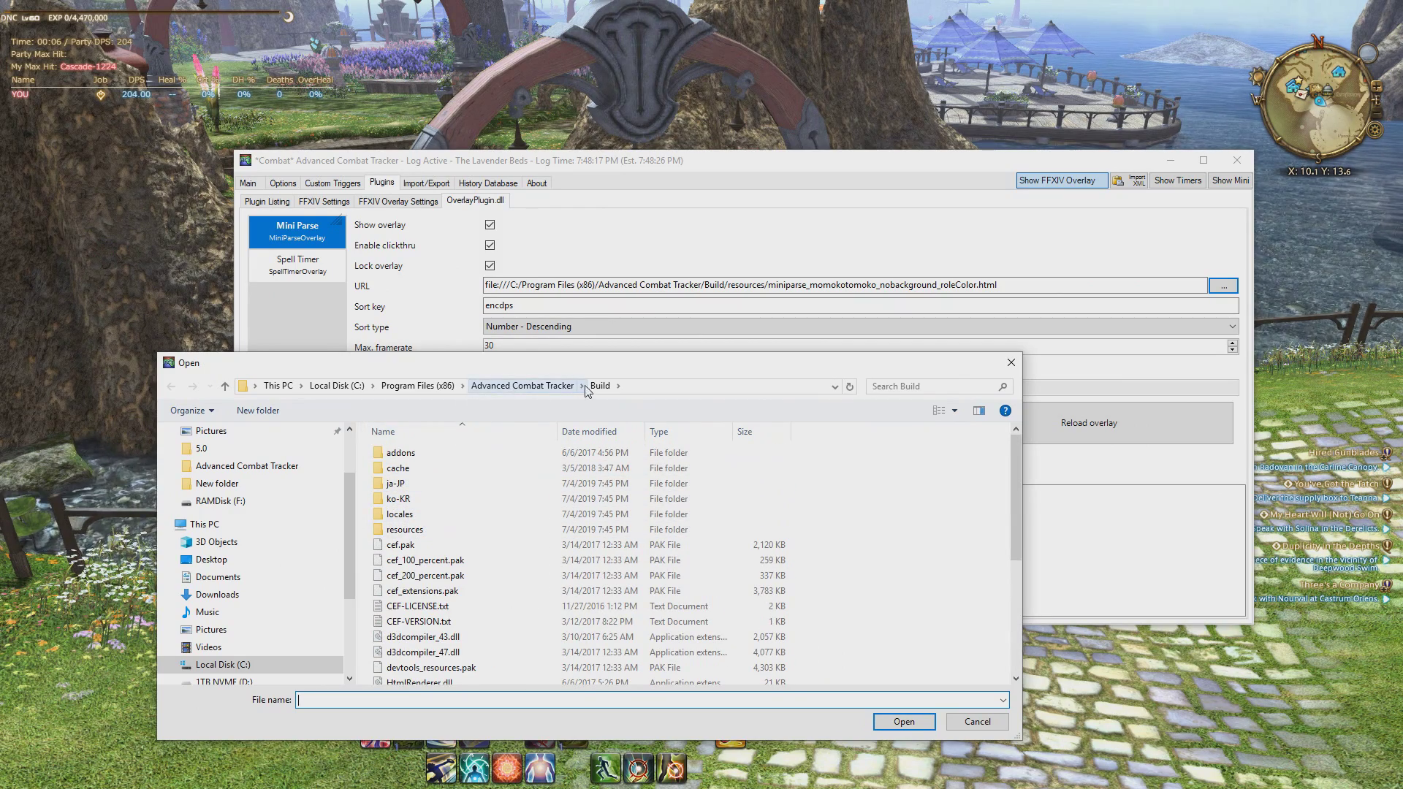
double_click(411, 530)
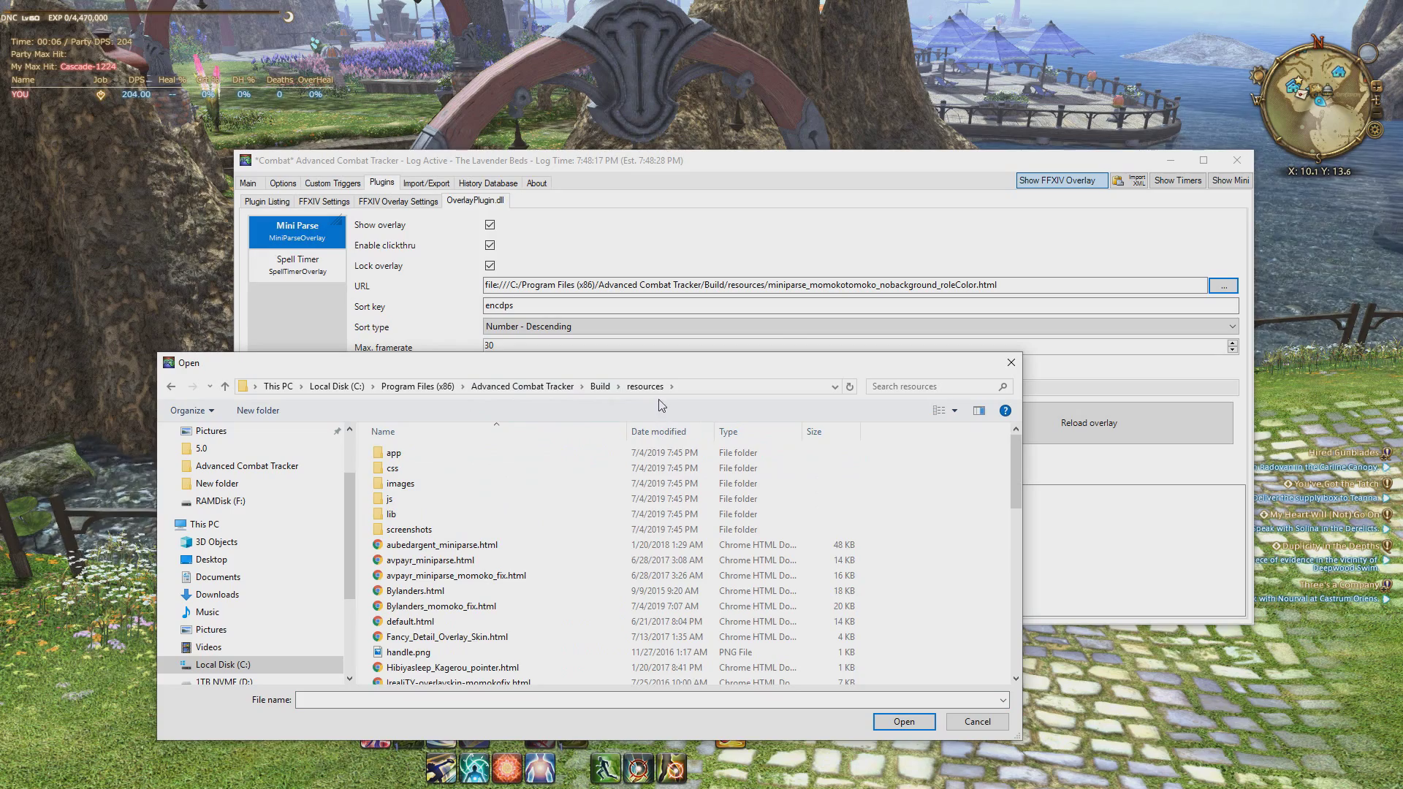
scroll(476, 561, down, 2)
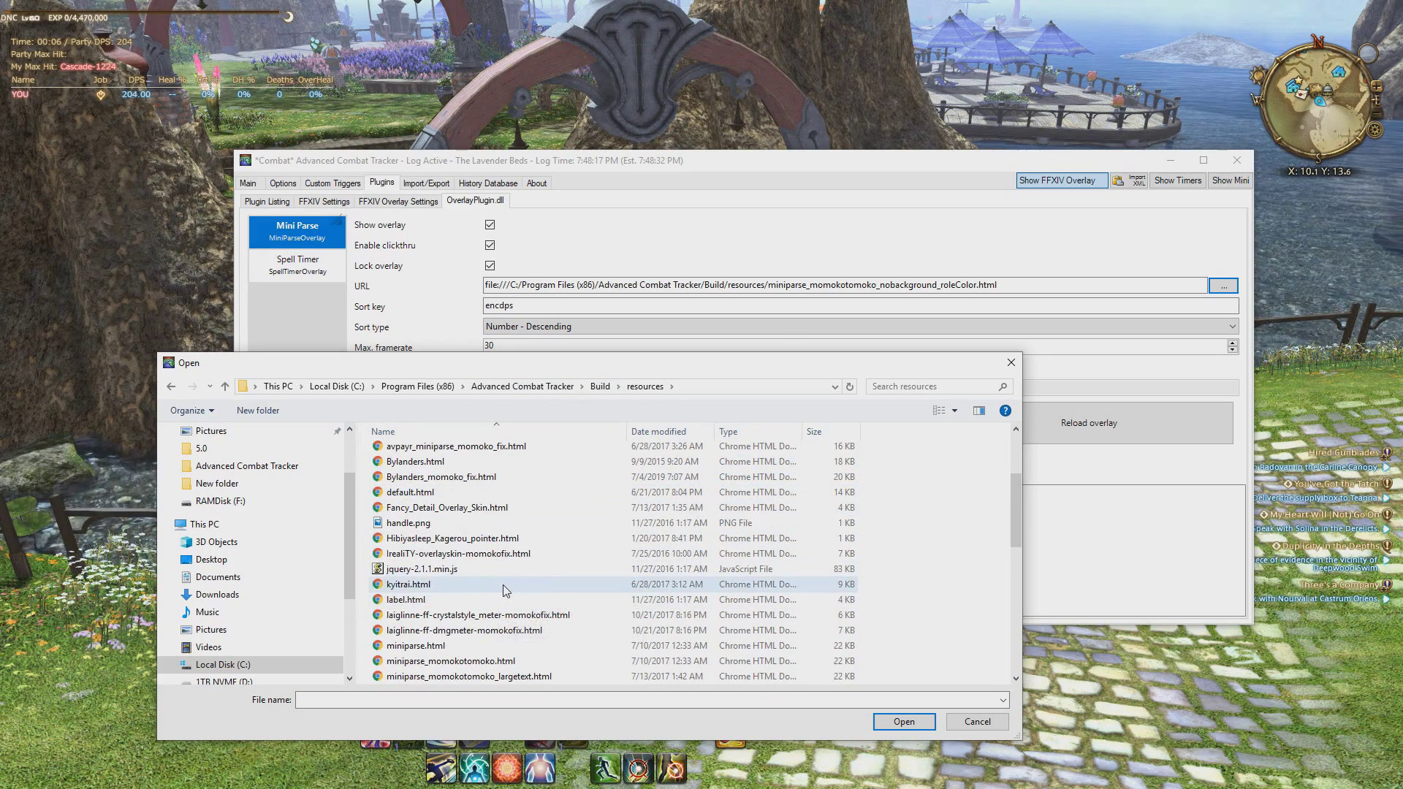
scroll(519, 504, down, 1)
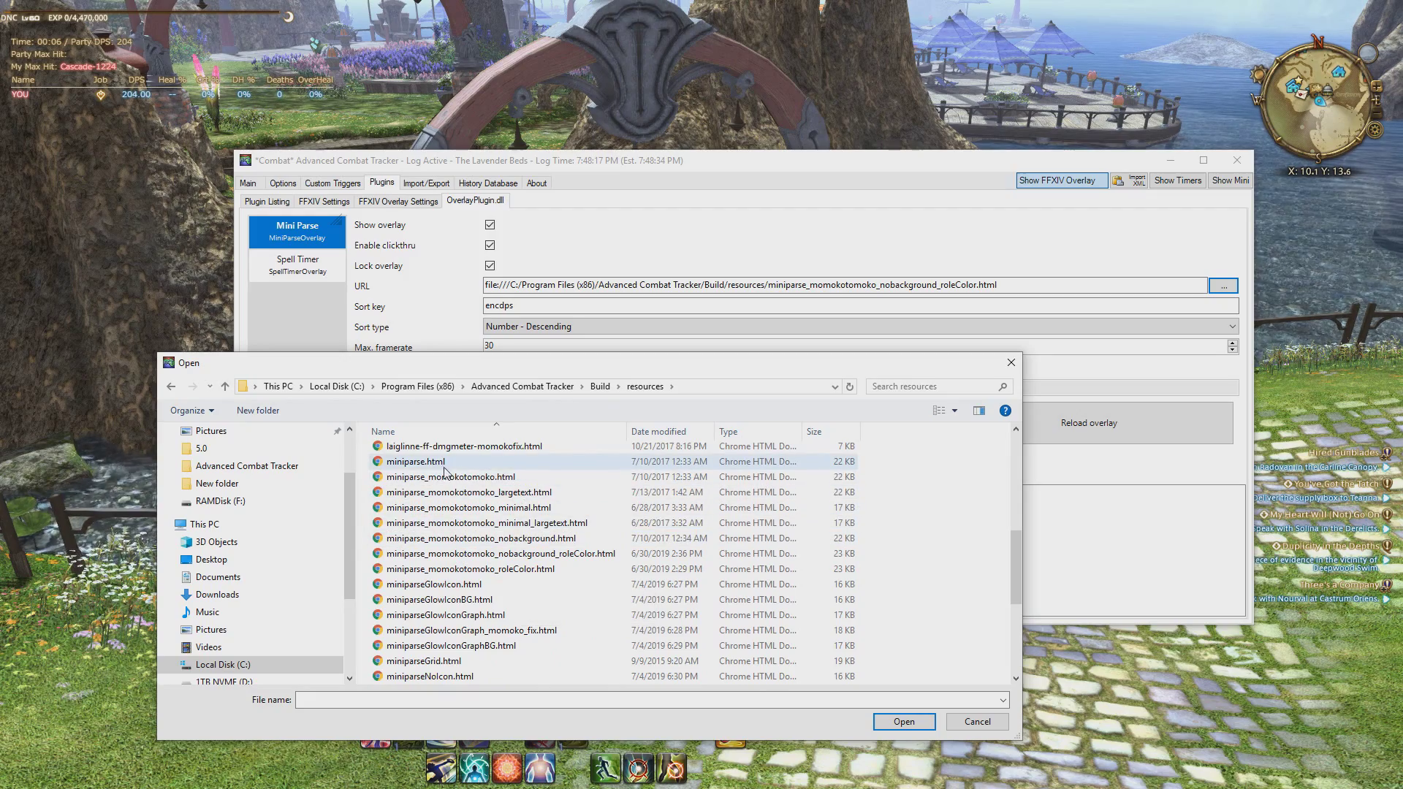
key(Return)
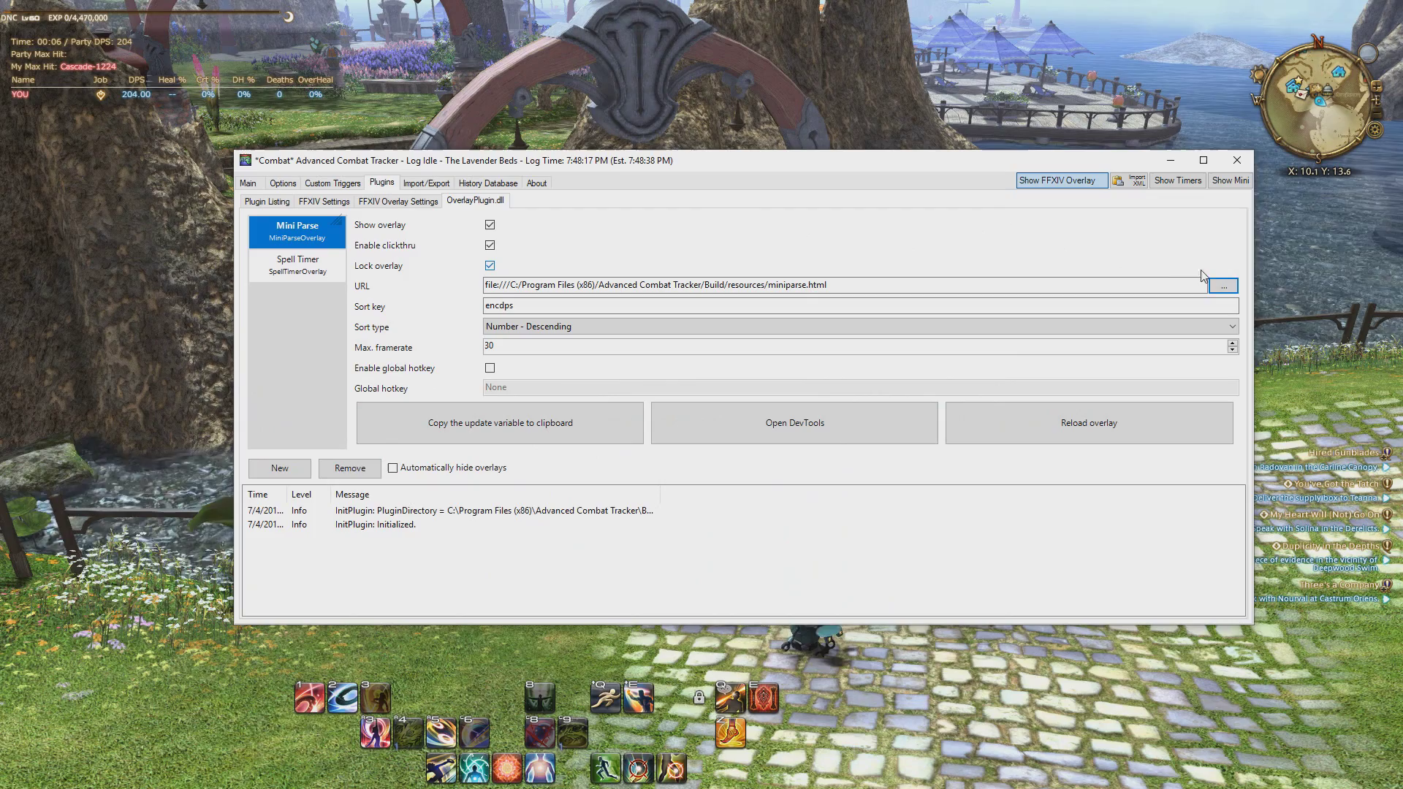
Load laiglinne-ff-crystalstyle_meter-momokofix.html as the Mini Parse skin and check it in the game
scroll(497, 578, down, 5)
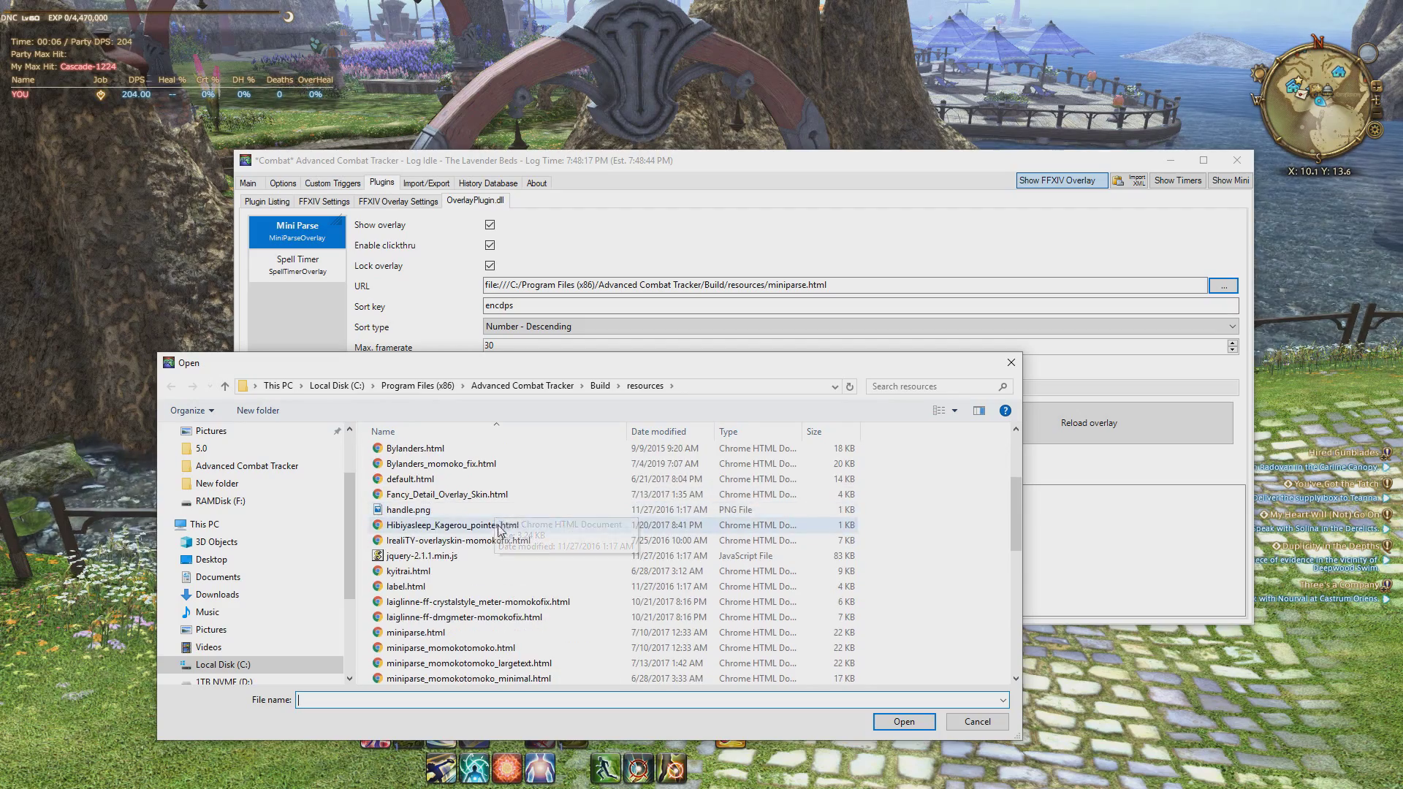
scroll(471, 608, up, 2)
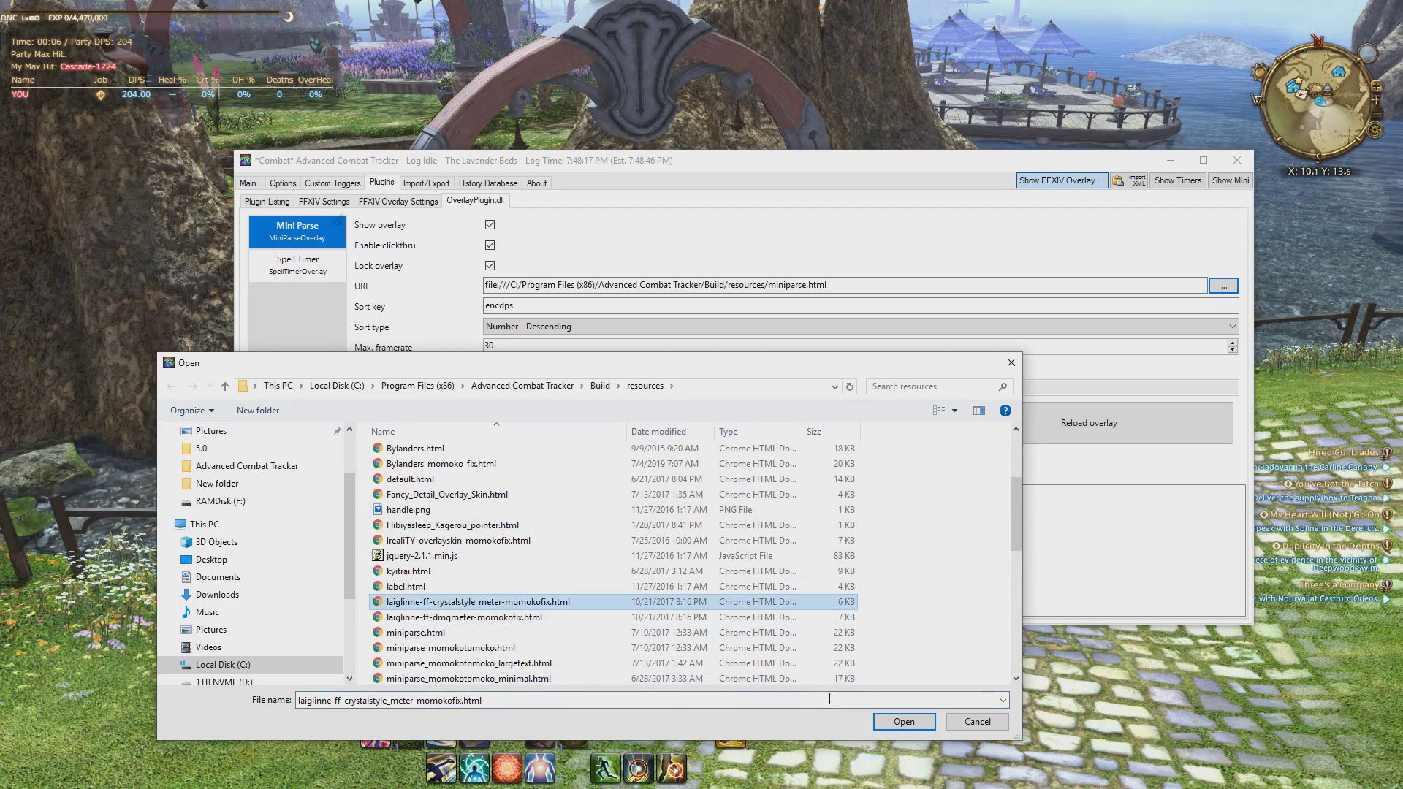
key(Return)
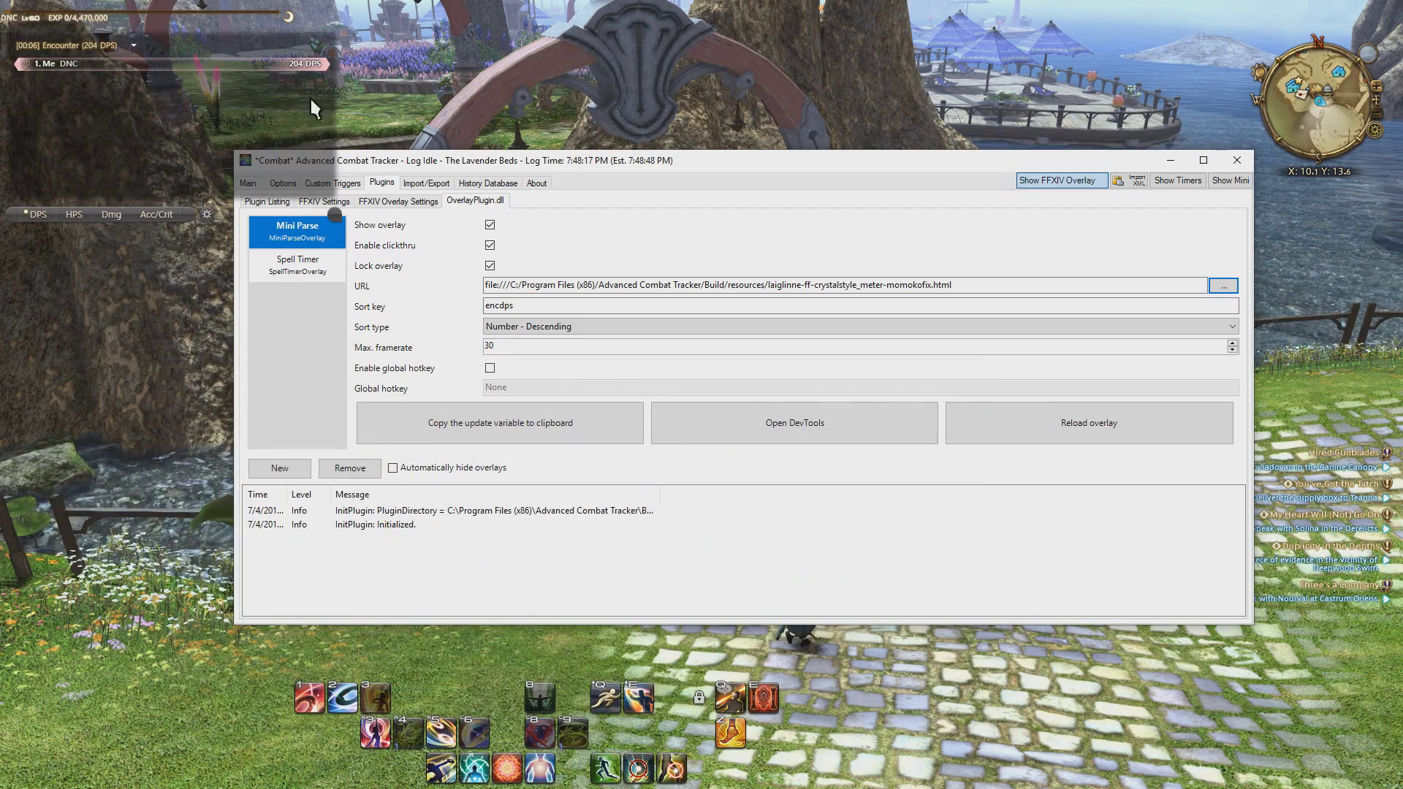
drag(128, 340, 194, 344)
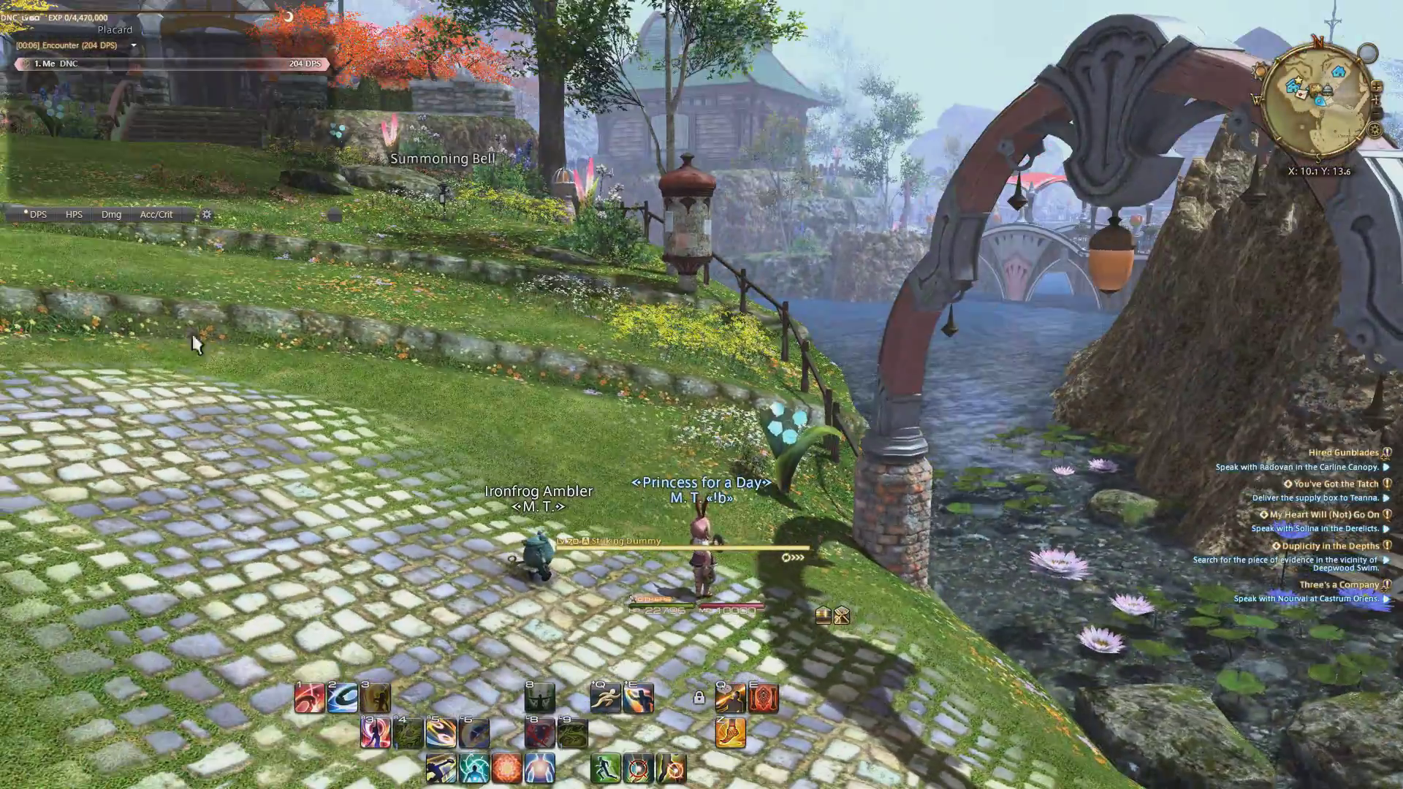
Change the Mini Parse skin to laiglinne-ff-dmgmeter-momokofix.html and view it over the game
key(alt+Tab)
click(1223, 284)
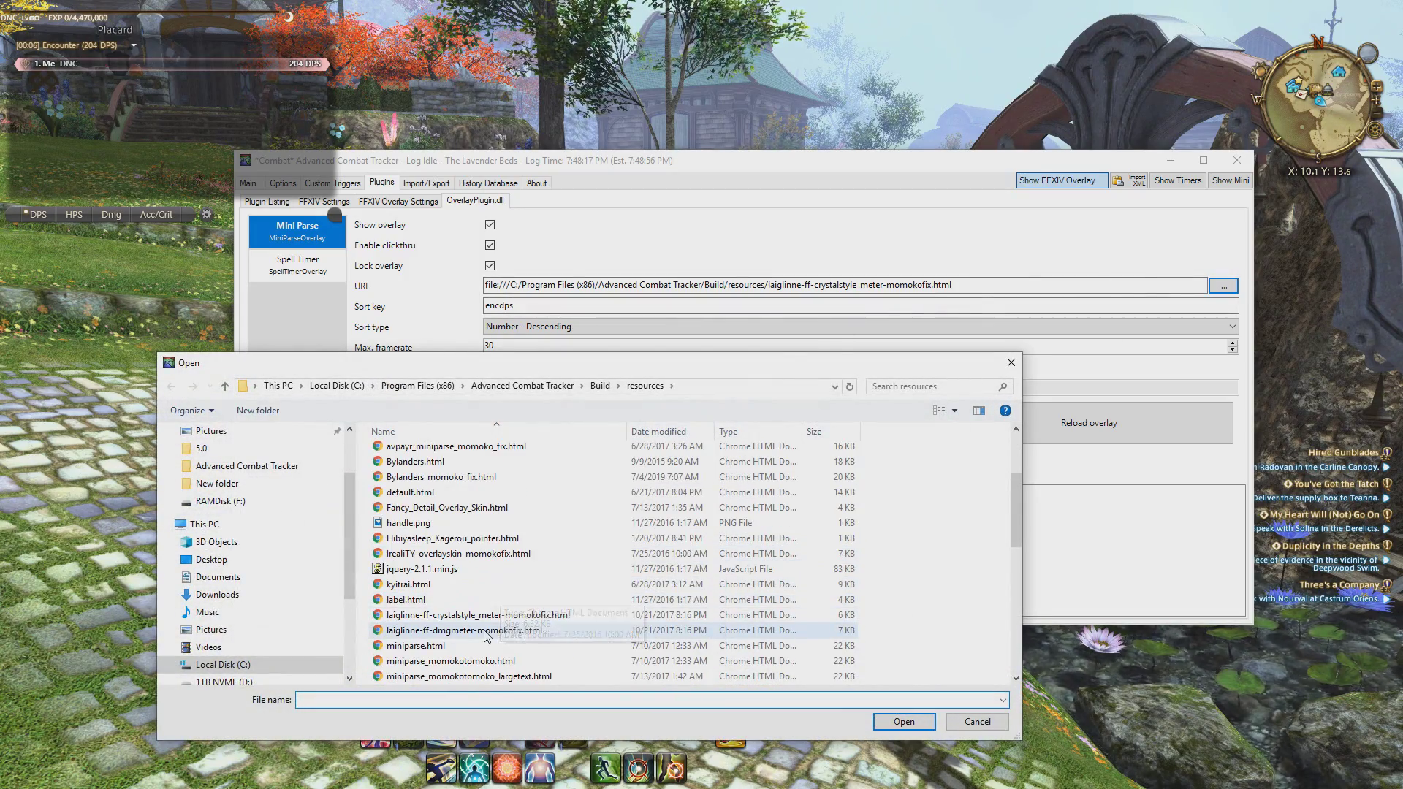
click(903, 722)
drag(42, 468, 99, 66)
Set the Mini Parse URL to miniparseGlowIconGraph.html and return to the game to inspect this skin
key(alt+Tab)
click(1223, 285)
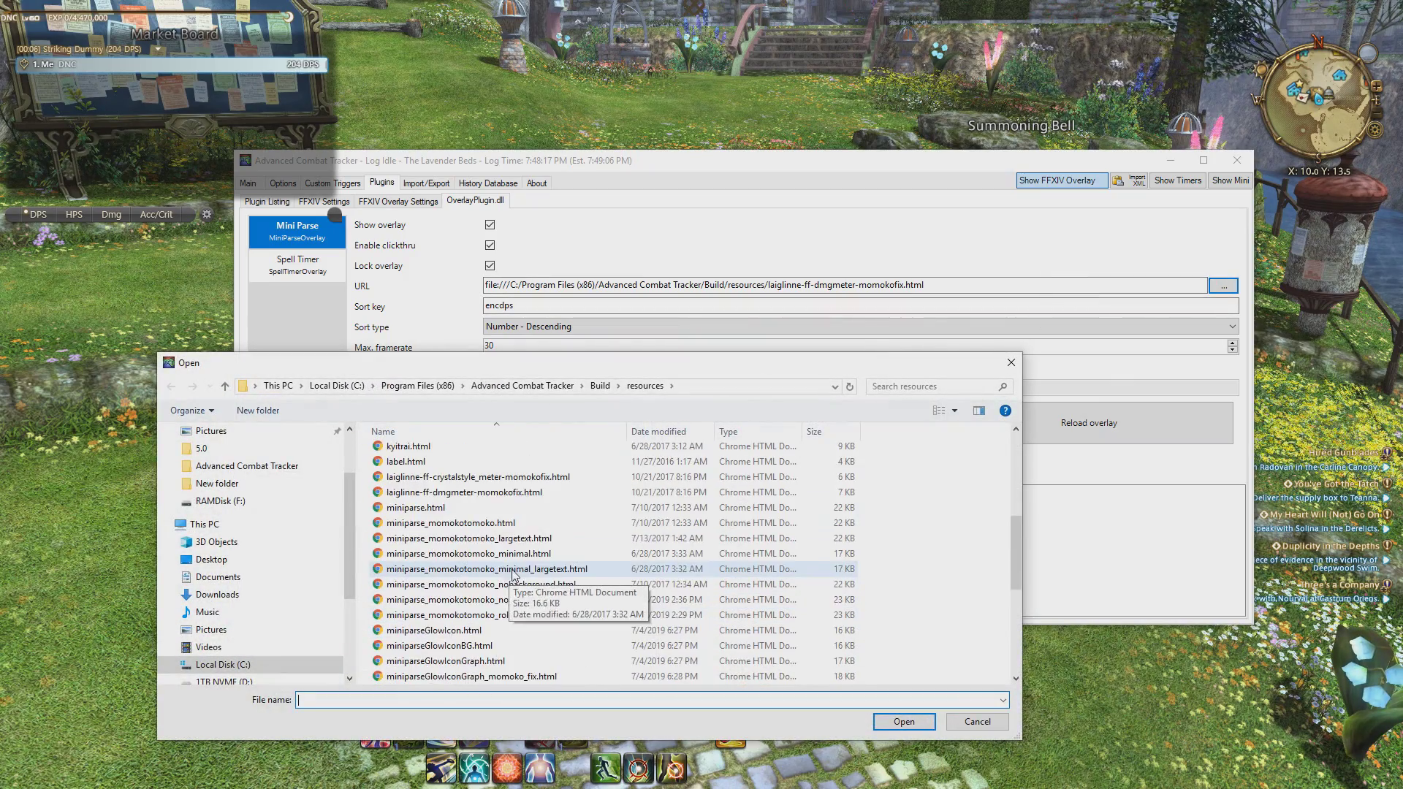
scroll(544, 570, down, 1)
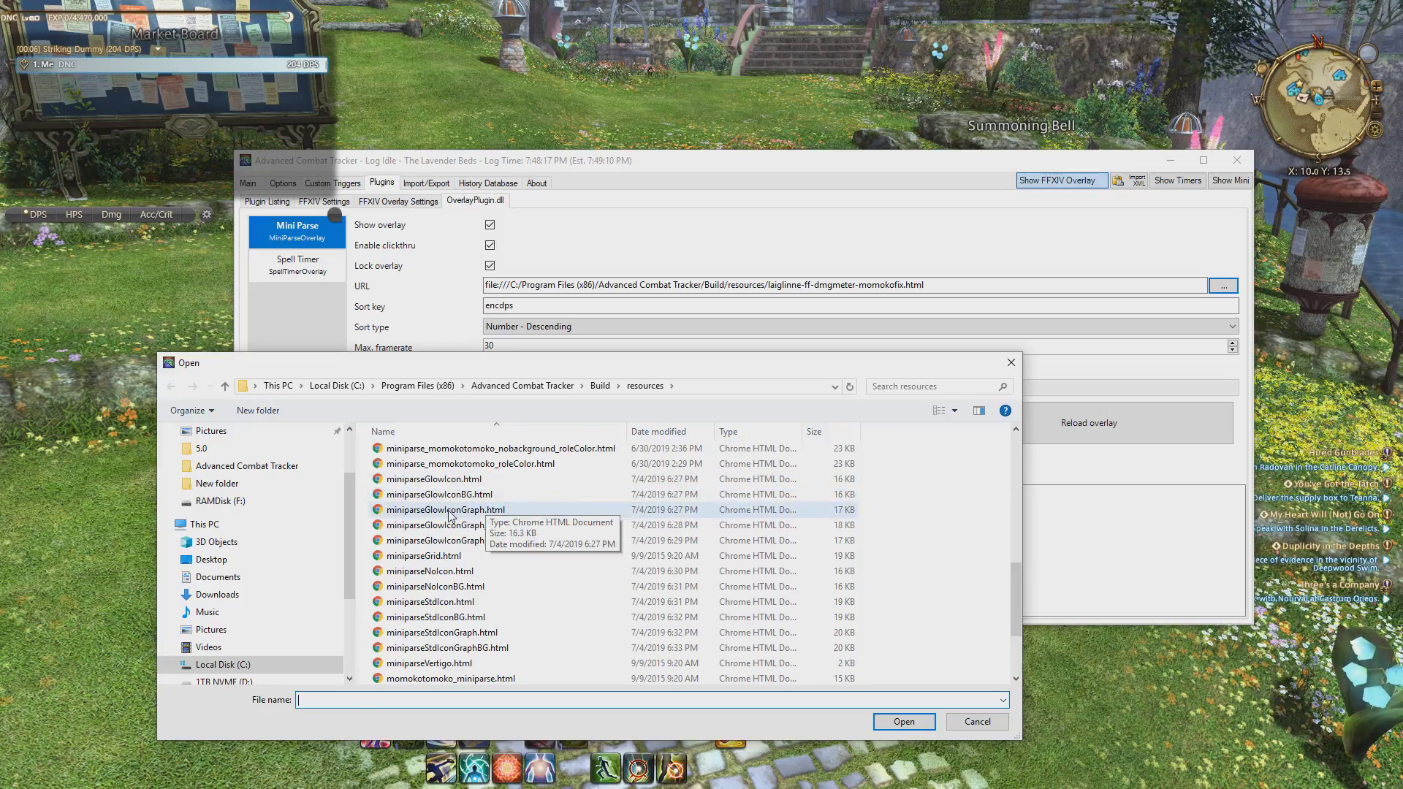
click(903, 721)
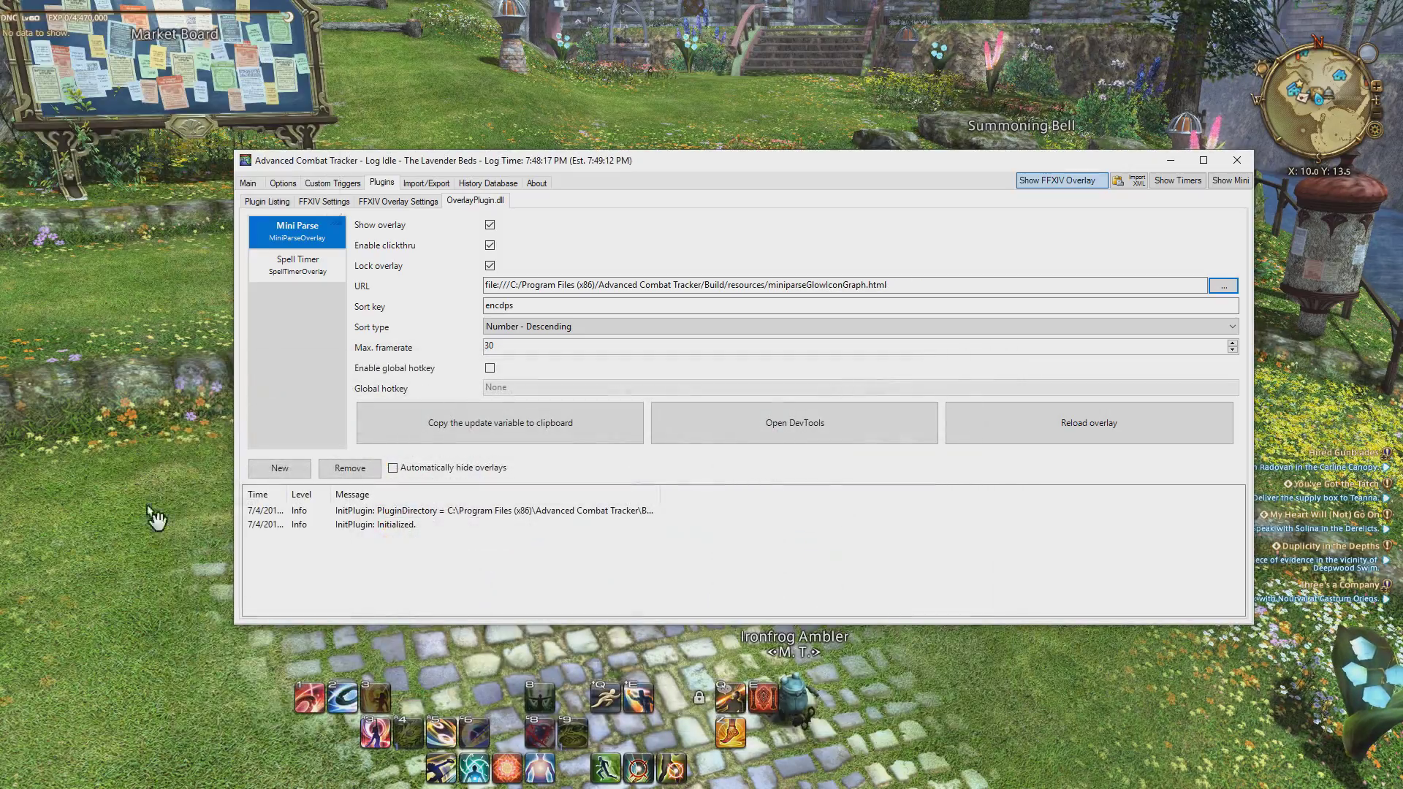
click(28, 503)
drag(201, 445, 241, 467)
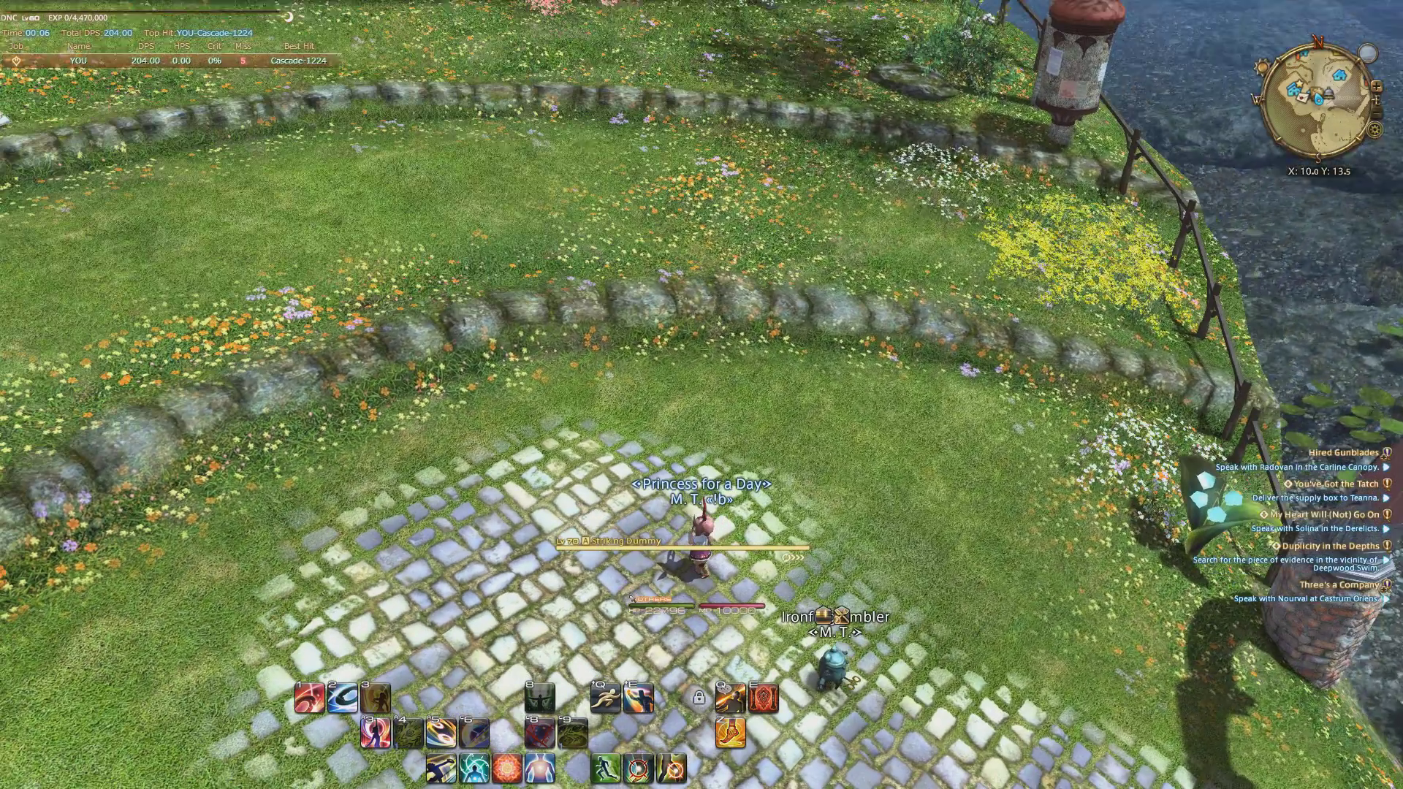
drag(228, 244, 225, 238)
Switch the Mini Parse overlay to the miniparseGlowIconBG.html skin and look at it in the game while walking around
key(alt+Tab)
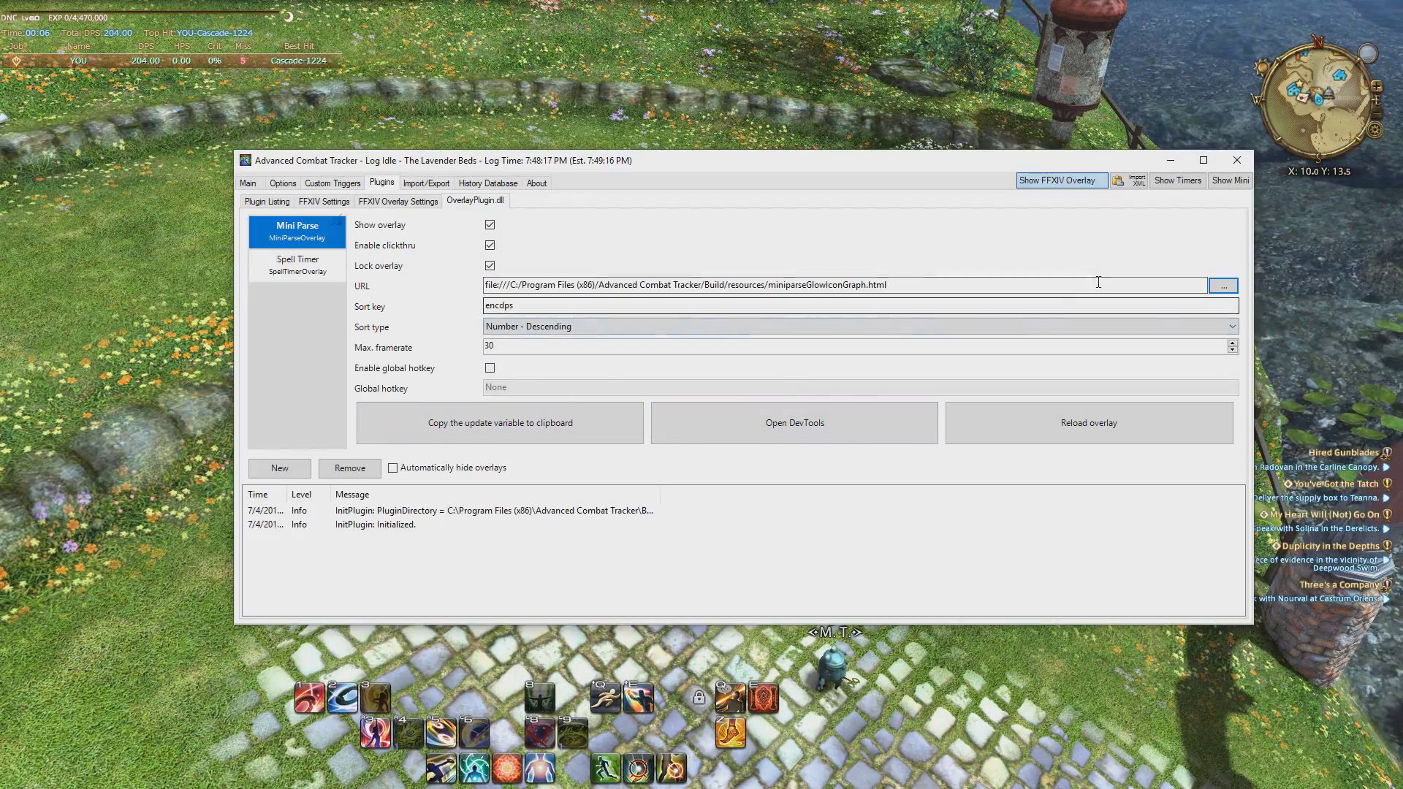
click(1215, 289)
scroll(599, 548, down, 8)
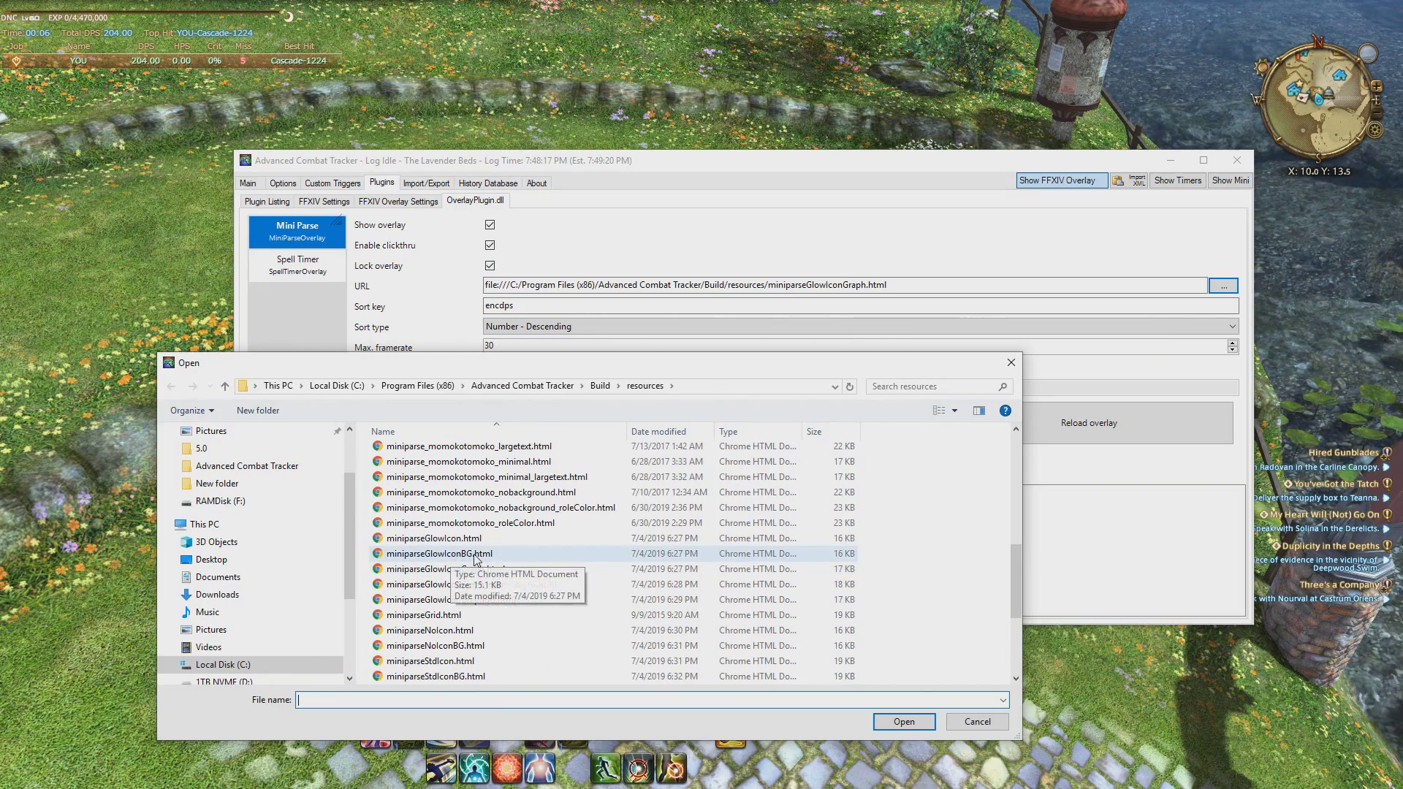
click(898, 723)
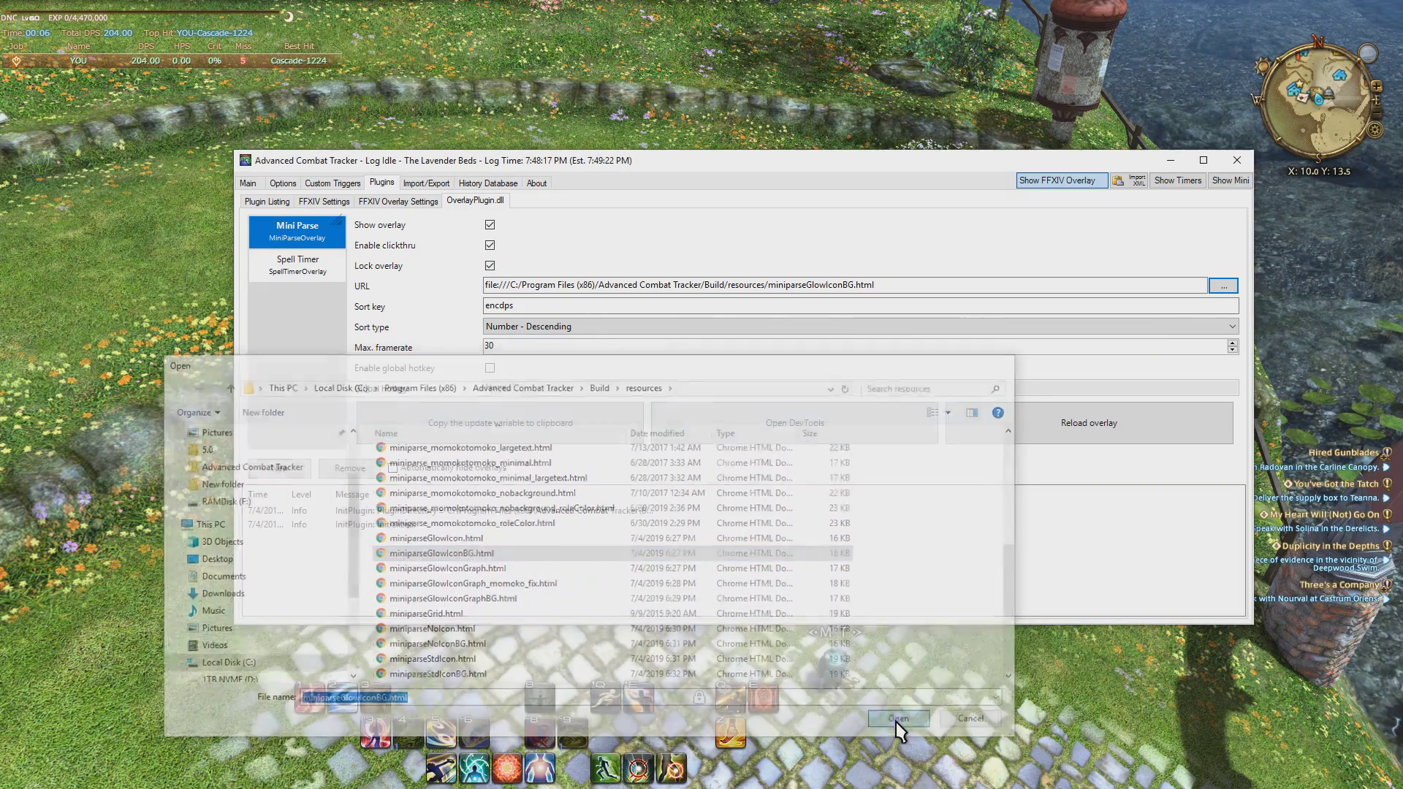
click(62, 368)
drag(203, 120, 585, 215)
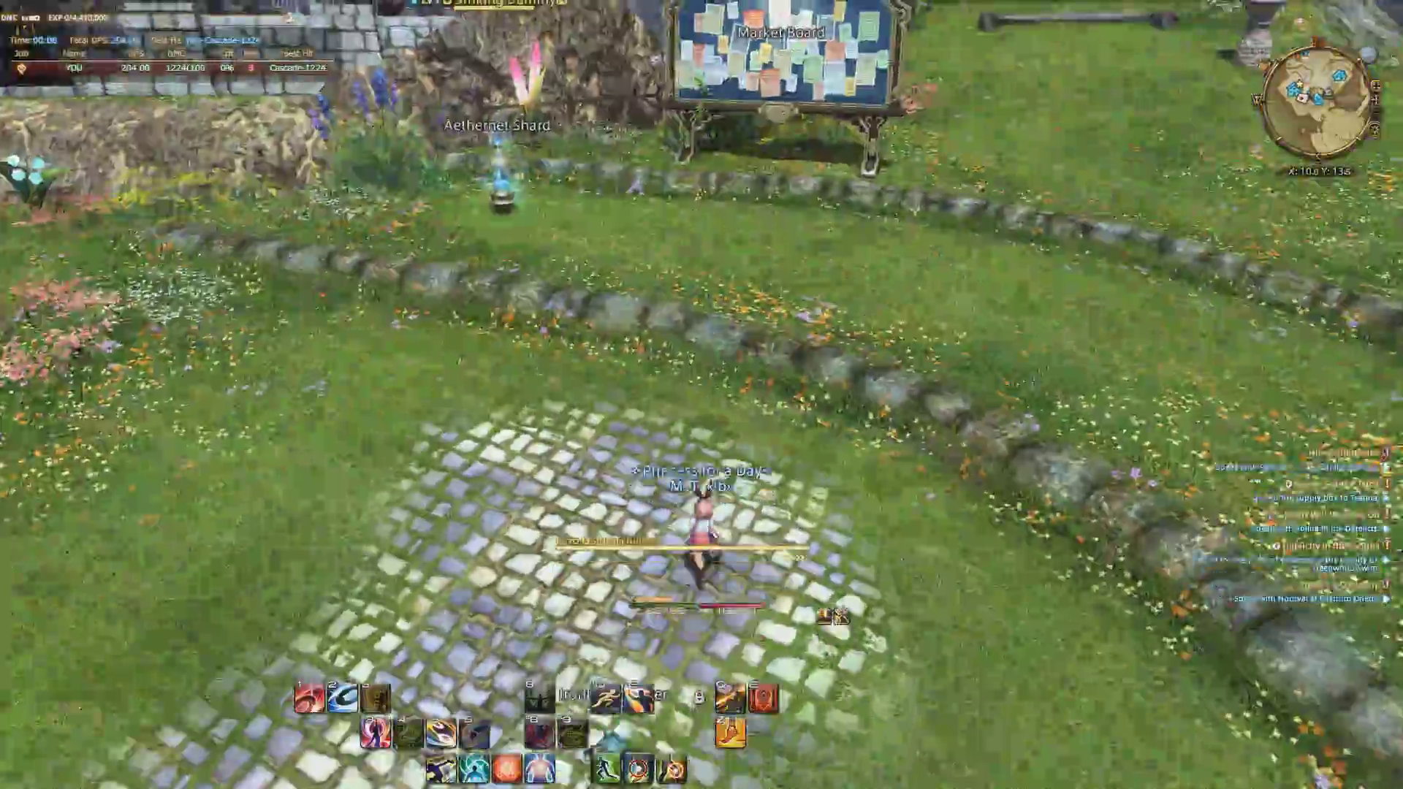
key(w)
key(d)
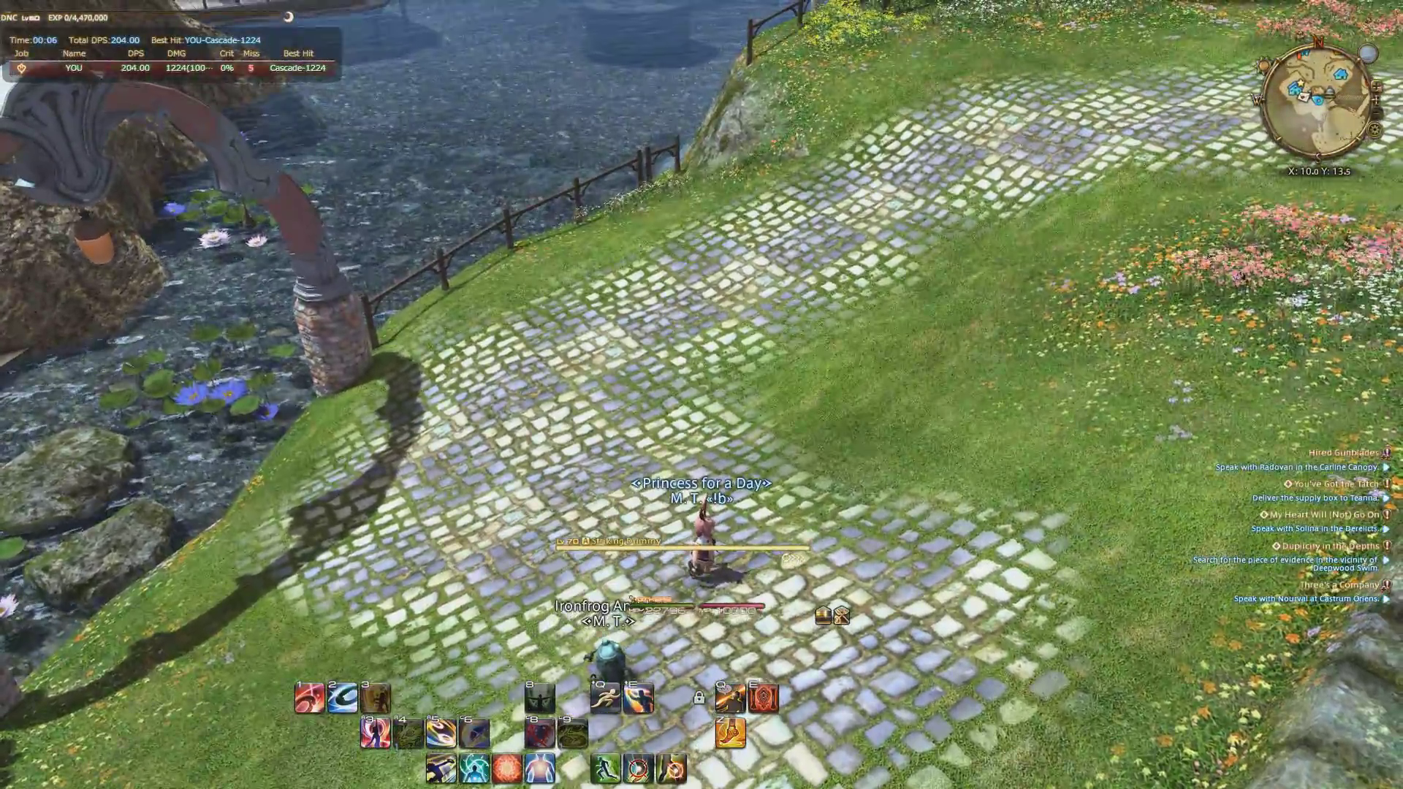
drag(345, 219, 612, 253)
Unlock the Mini Parse overlay with clickthru disabled, widen it to fit all columns, and re-enable Lock overlay and Enable clickthru
key(alt+Tab)
click(764, 309)
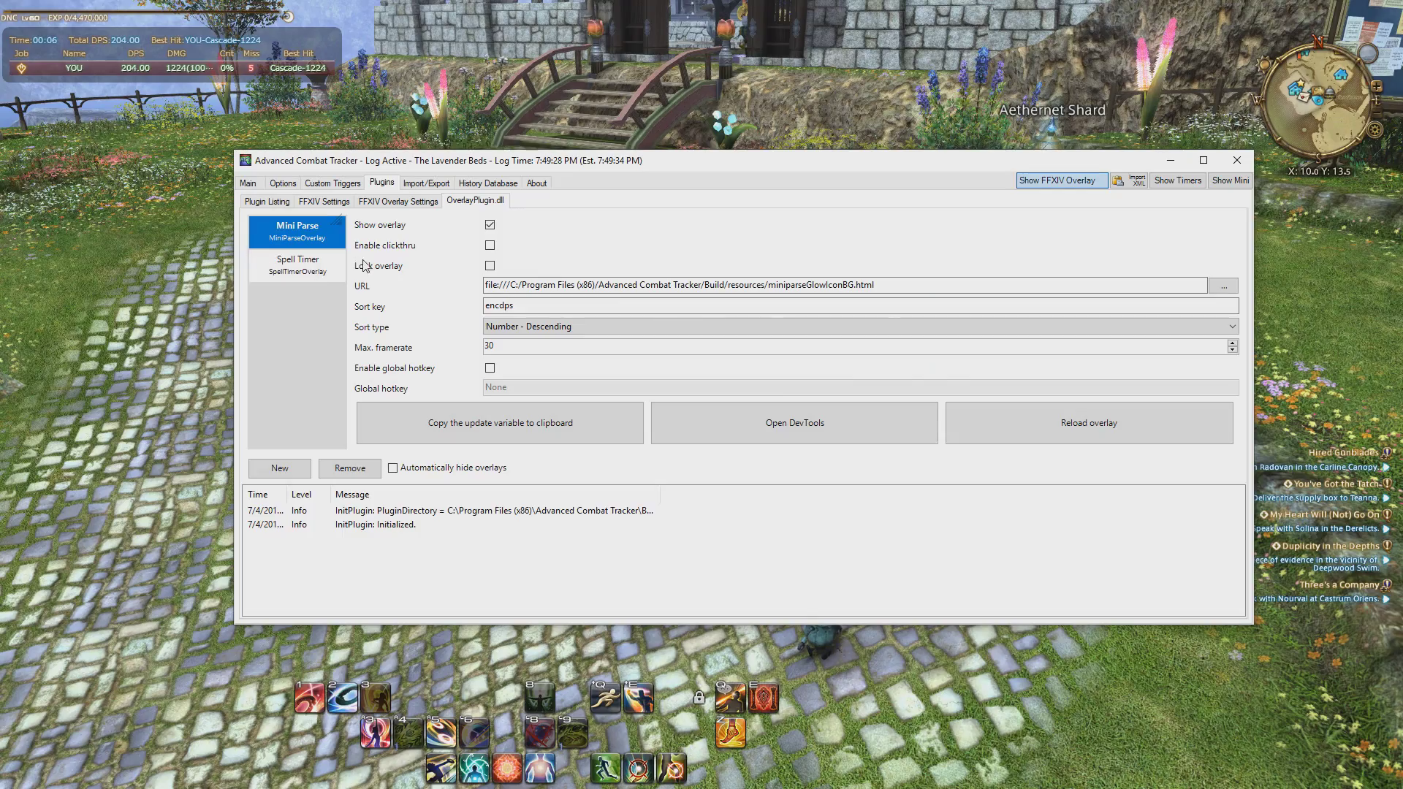
key(alt+Tab)
mouse_move(326, 222)
mouse_down()
mouse_move(365, 235)
mouse_move(326, 223)
mouse_up()
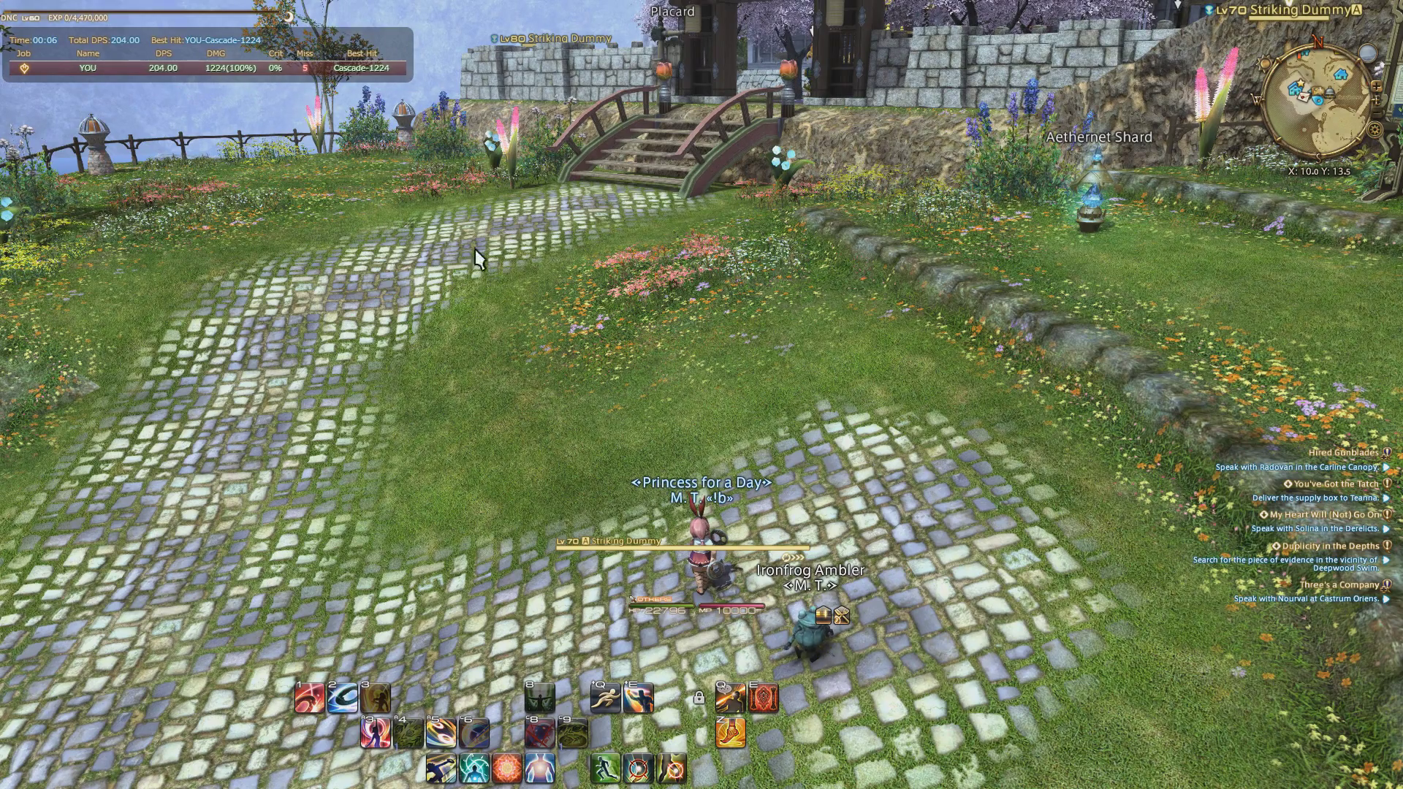
key(alt+Tab)
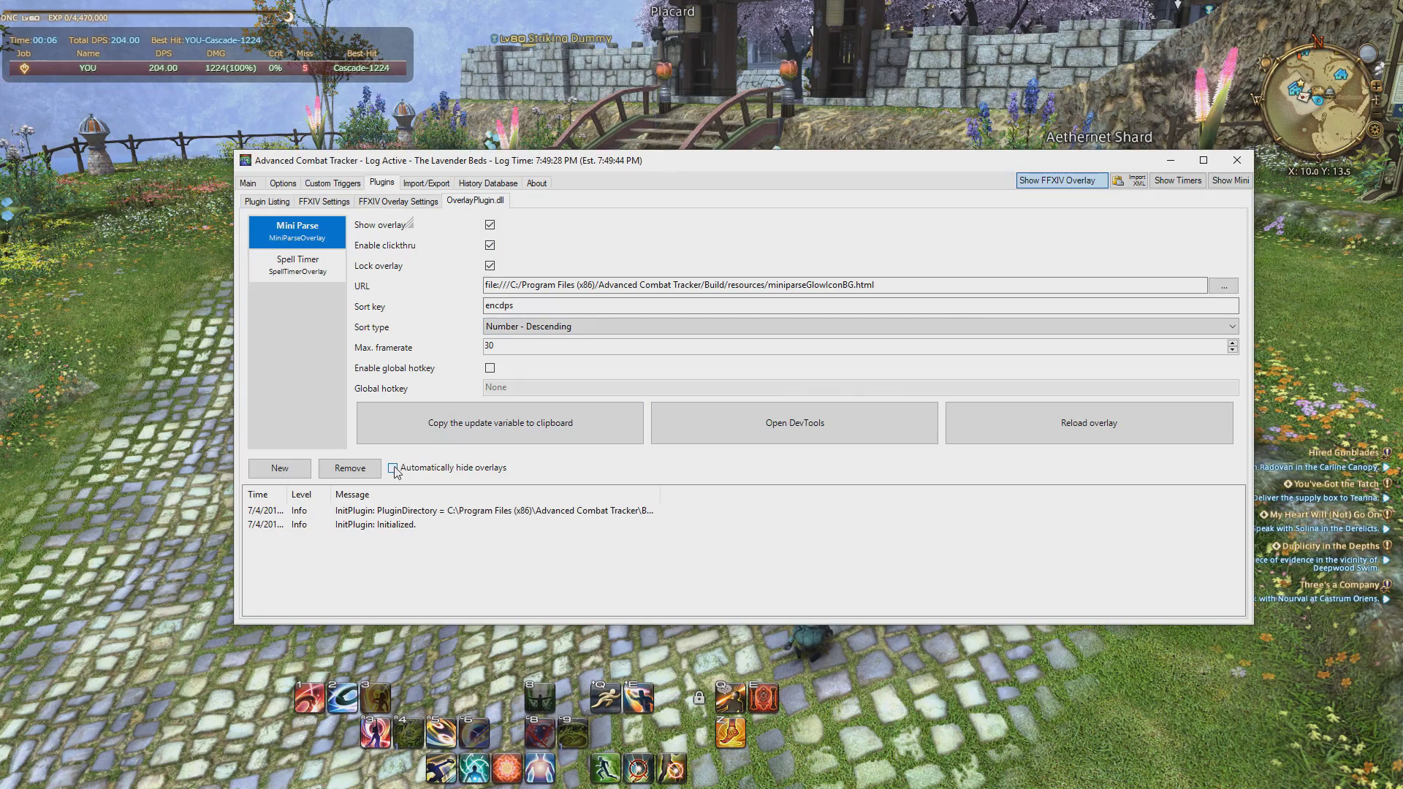
key(alt+Tab)
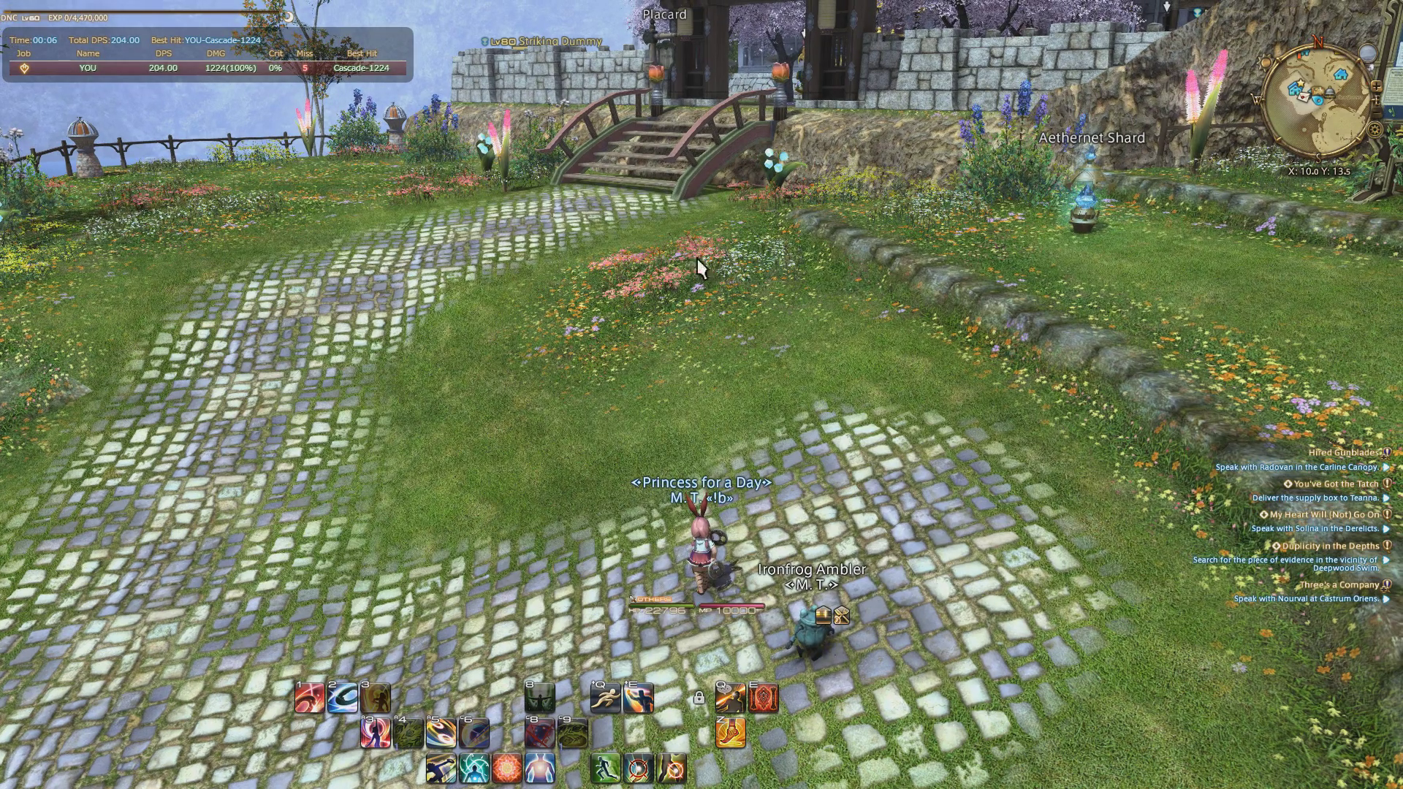
drag(729, 297, 468, 306)
key(w)
drag(780, 271, 738, 211)
key(w)
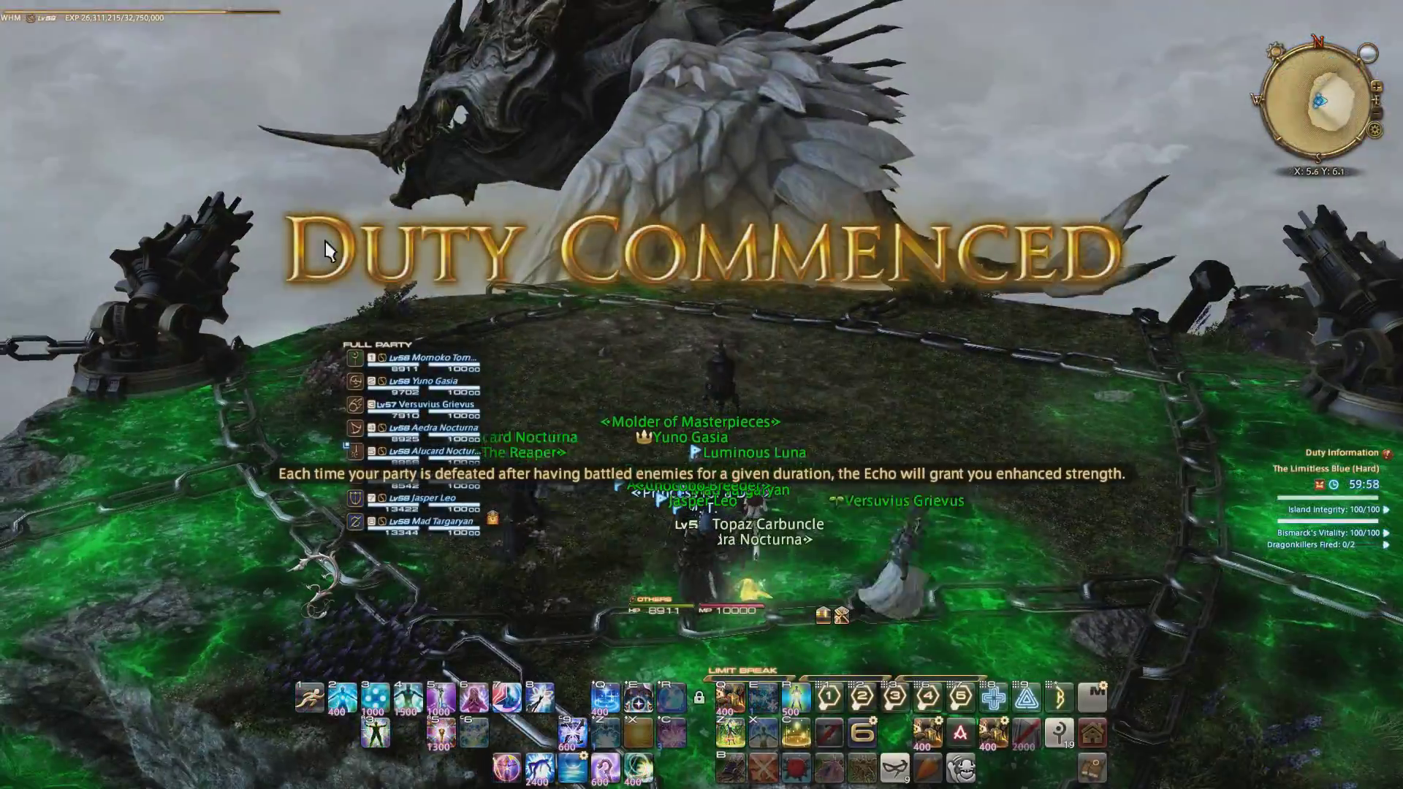
Advance with the party in The Limitless Blue (Hard) as WHM and watch the overlay as the fight with Bismarck begins
key(w)
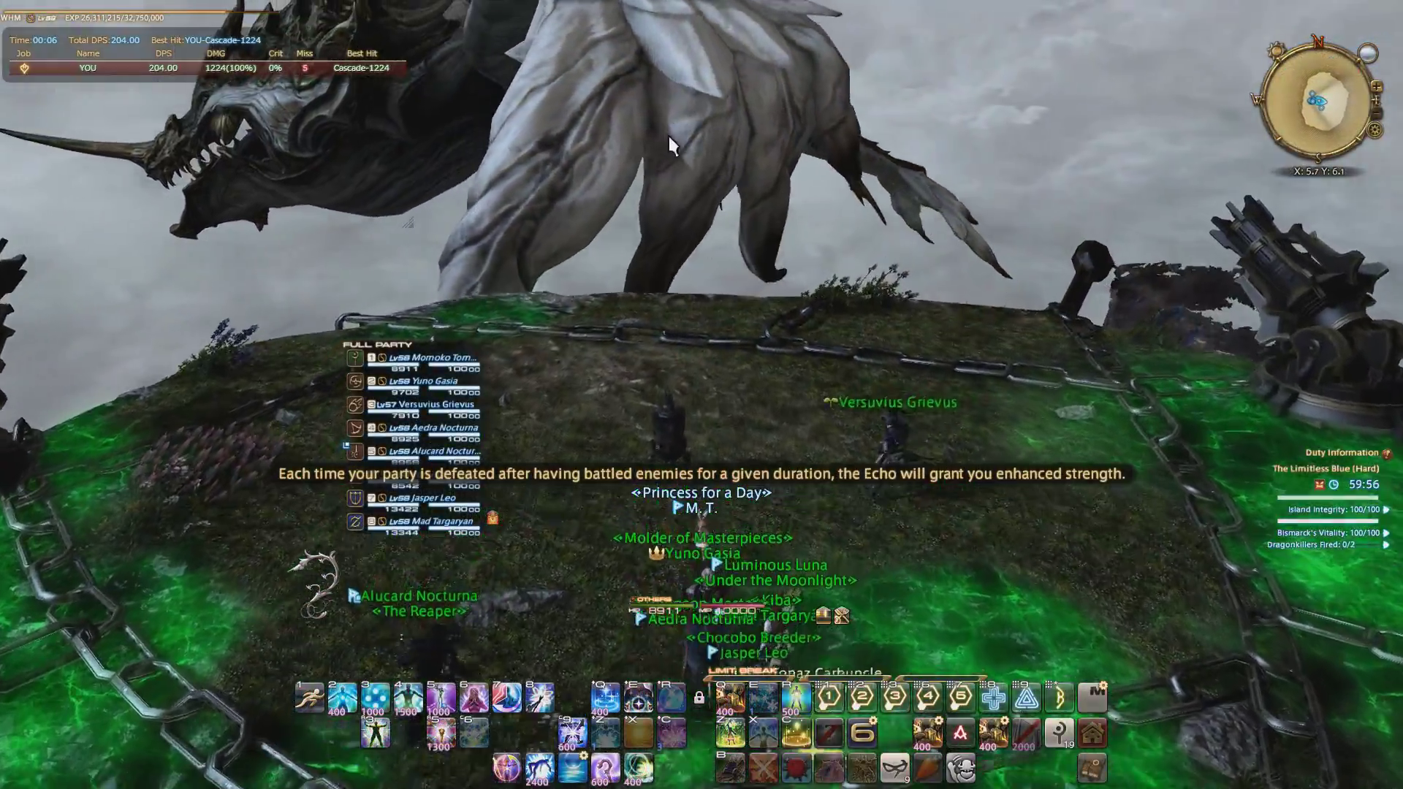
key(w)
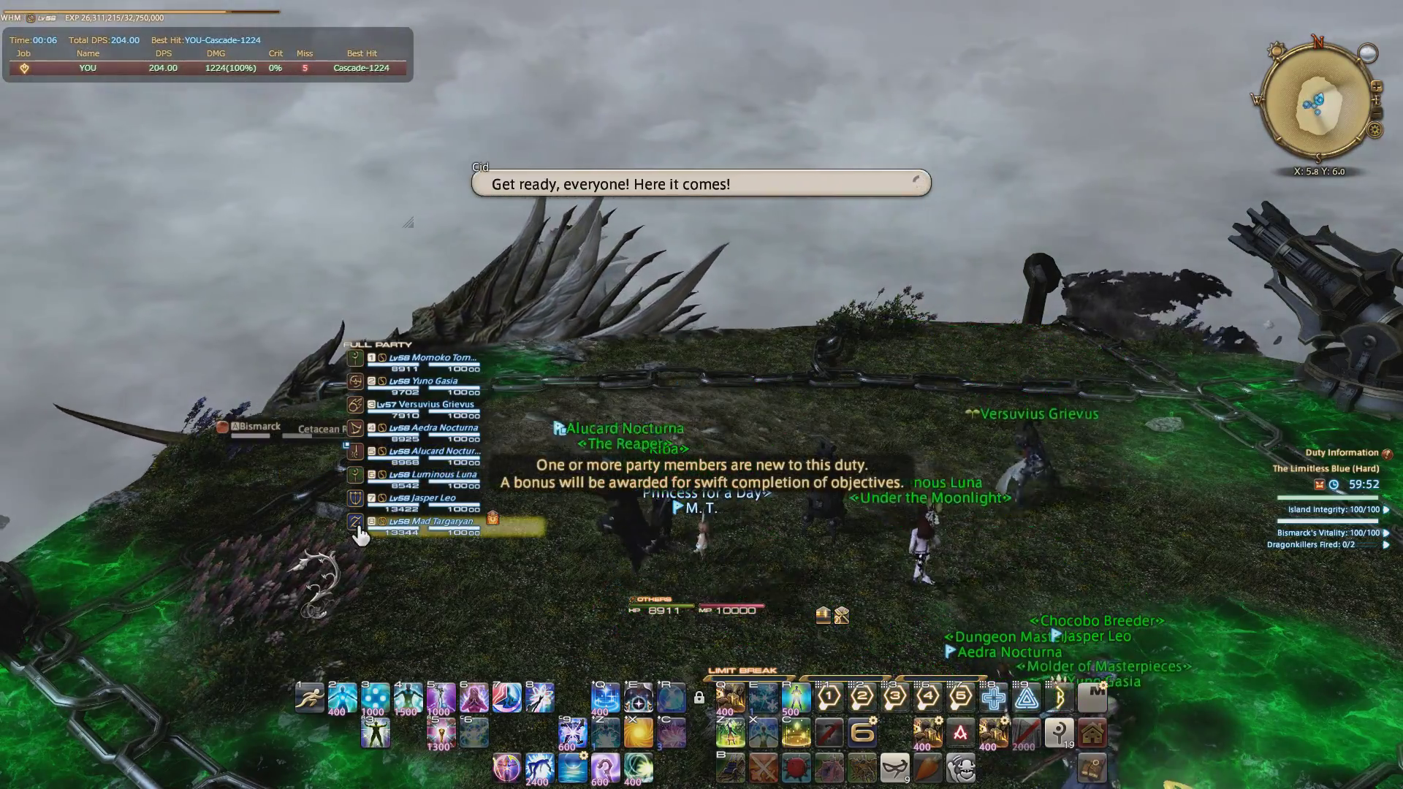
key(Left)
key(Right)
key(Up)
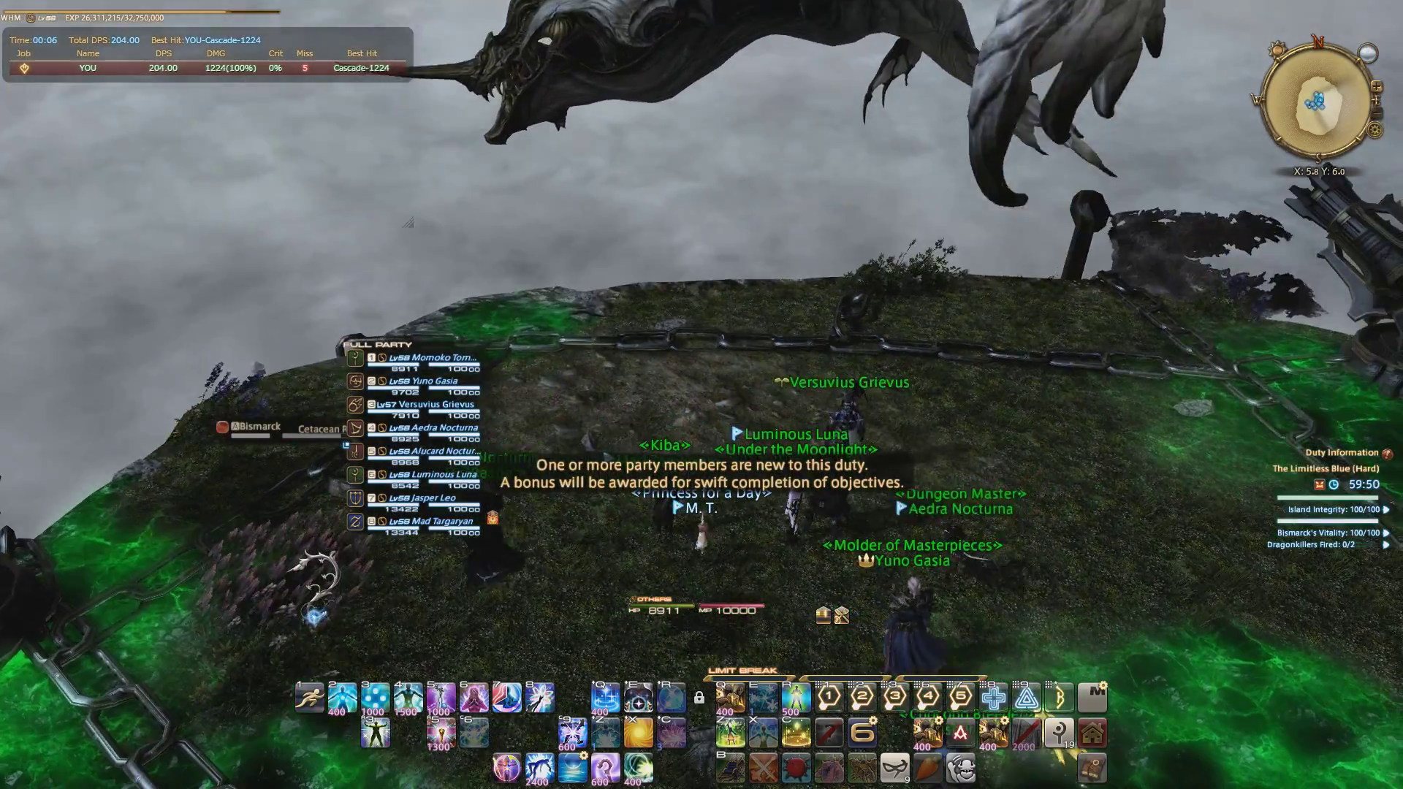
drag(862, 247, 928, 255)
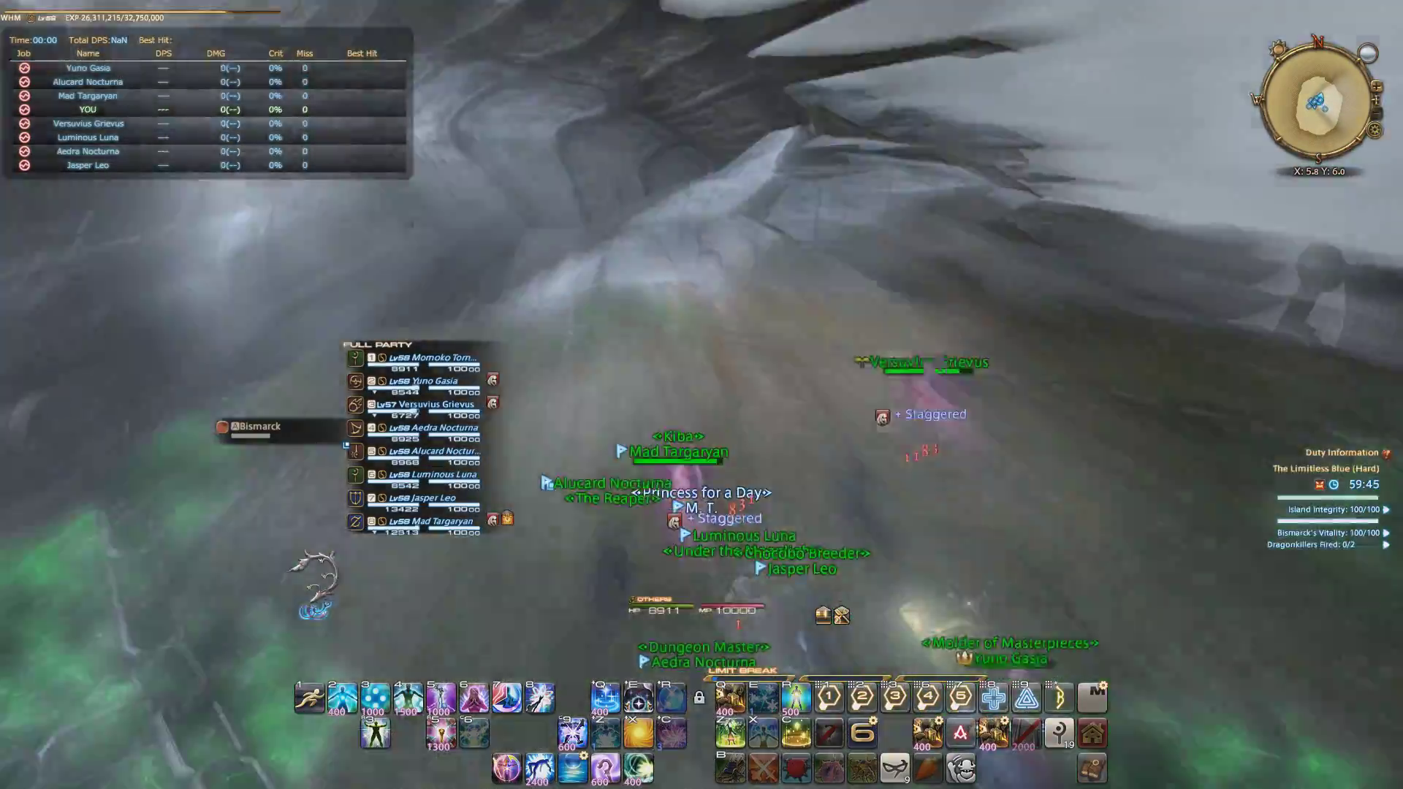
drag(797, 158, 628, 170)
key(w)
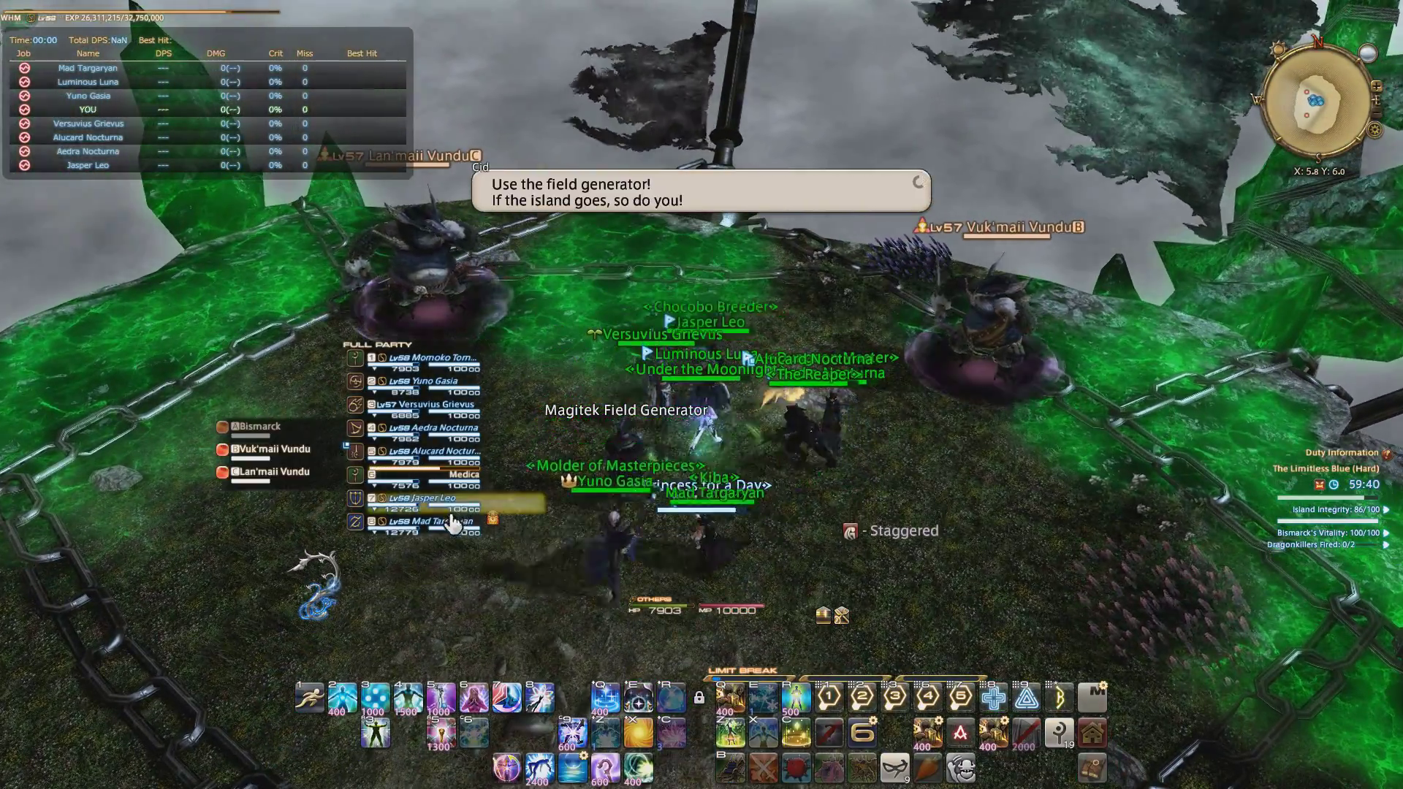
Cast Regen on the last tank in the party list and move back to watch the party's DPS in the overlay
key(r)
key(r)
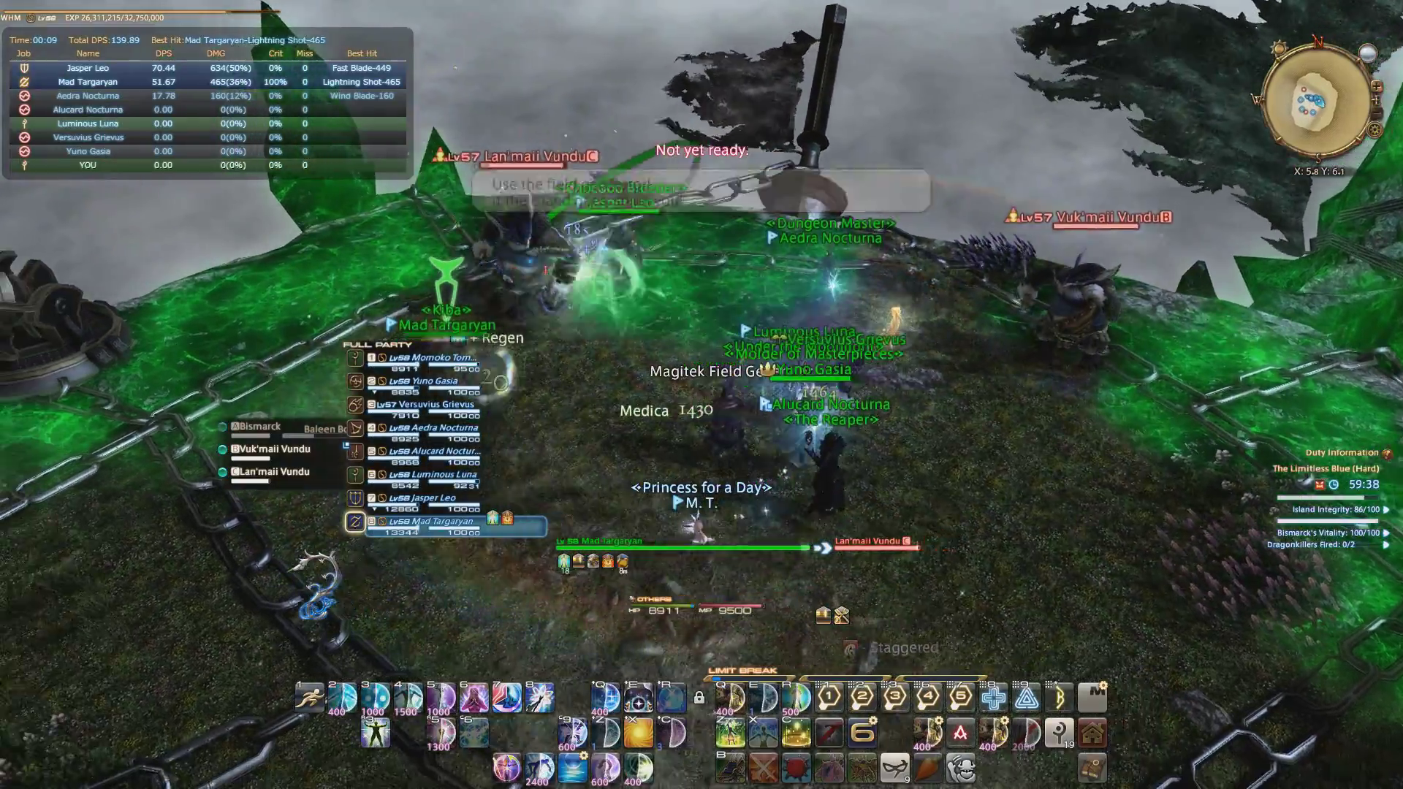
key(s)
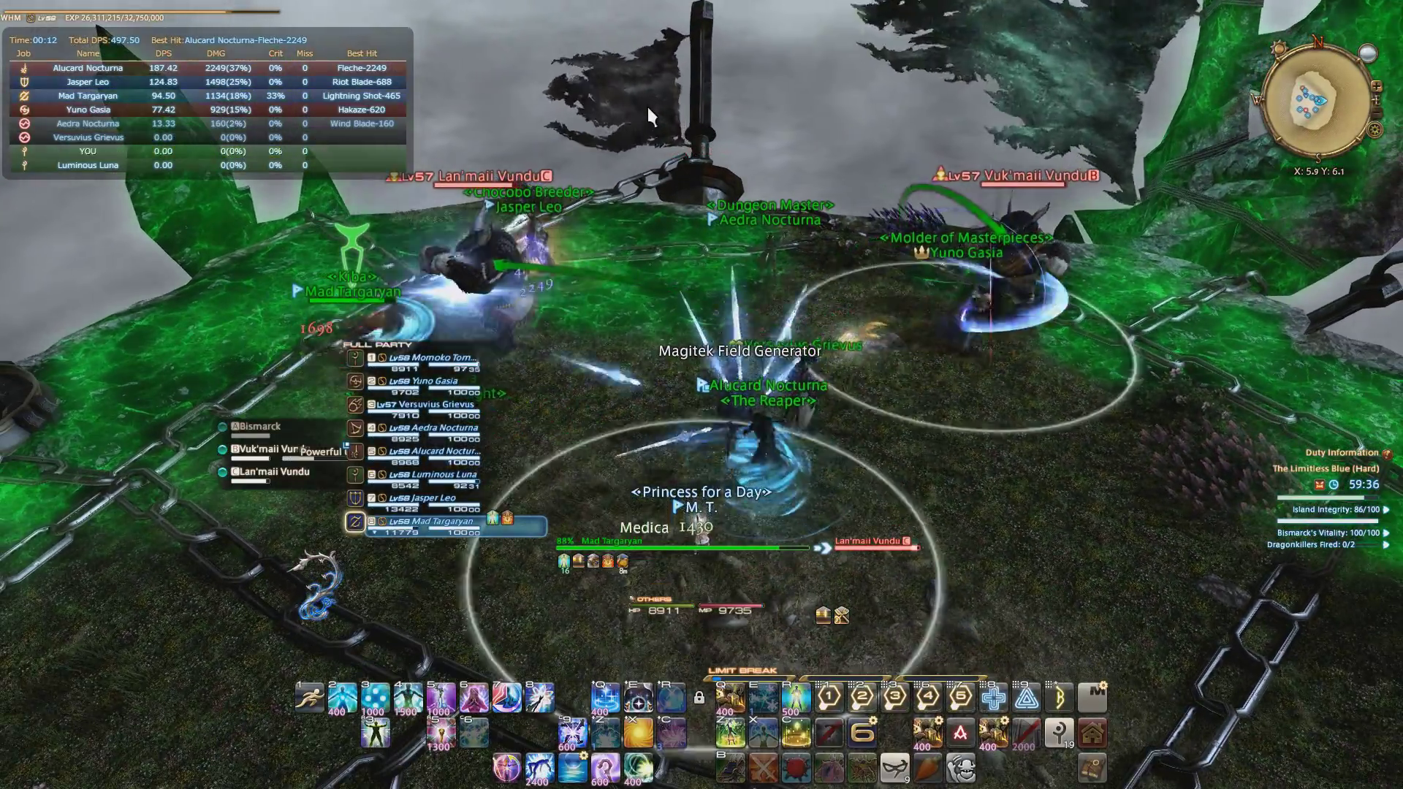
key(d)
drag(647, 109, 628, 157)
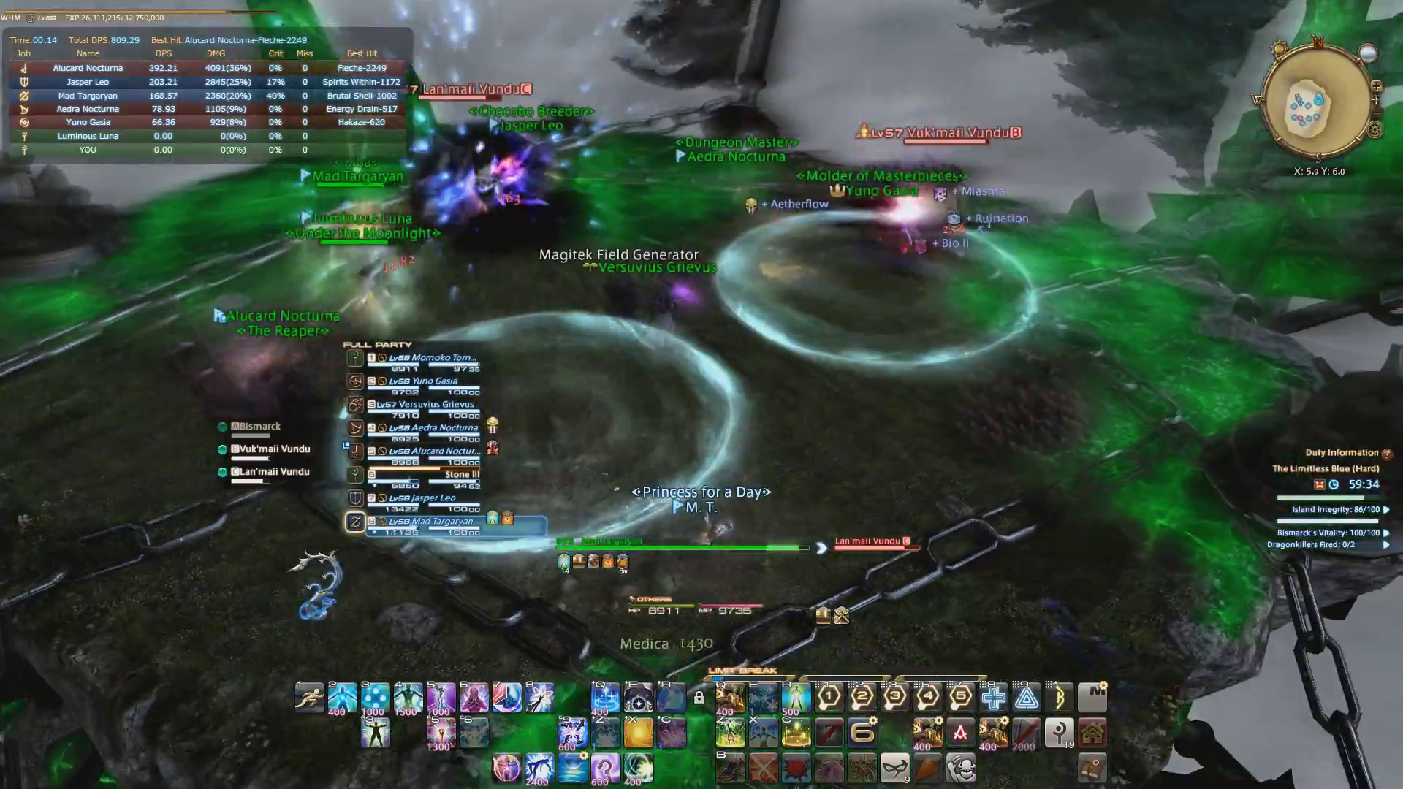
Cast Assize amid the party and enemies and reposition the white mage around the island
key(w)
key(z)
key(z)
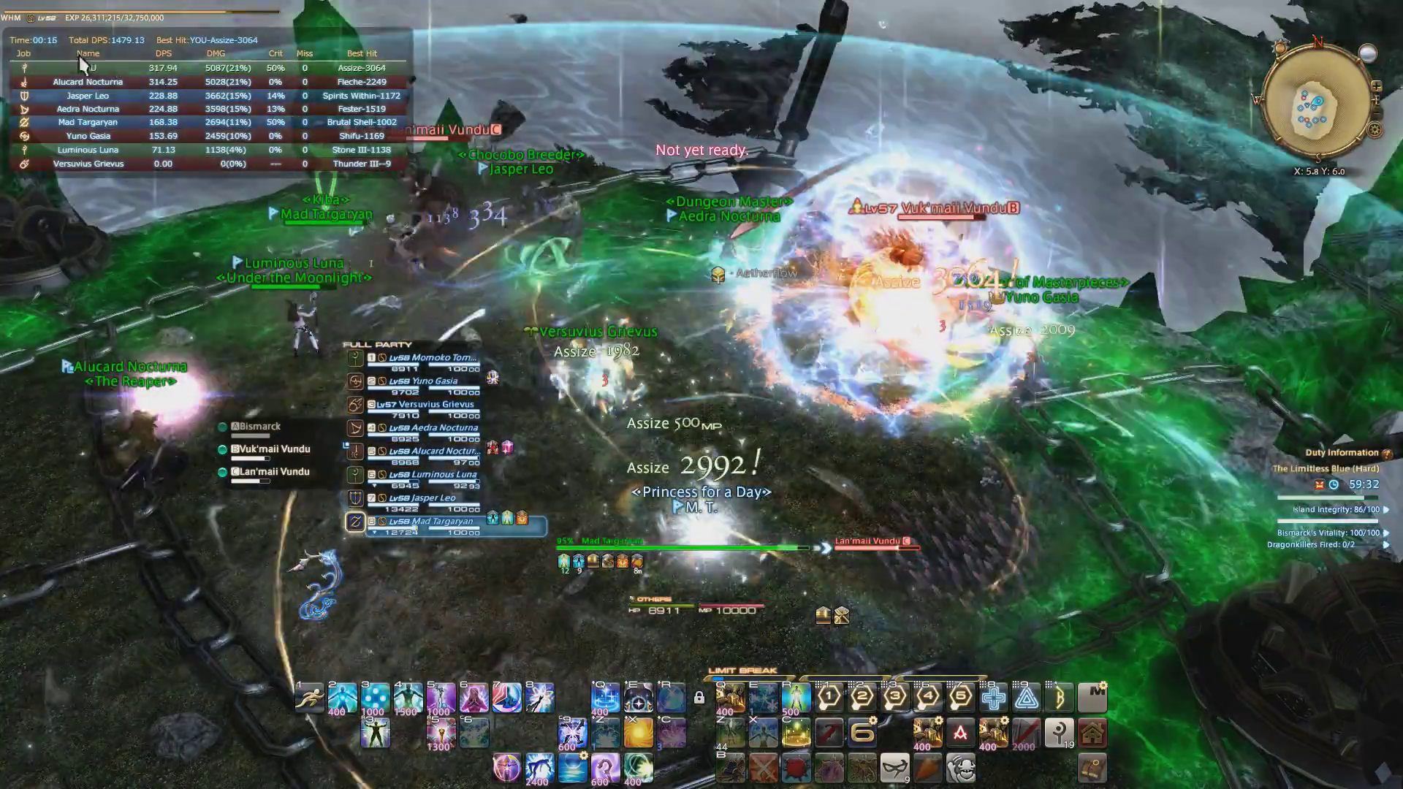
key(d)
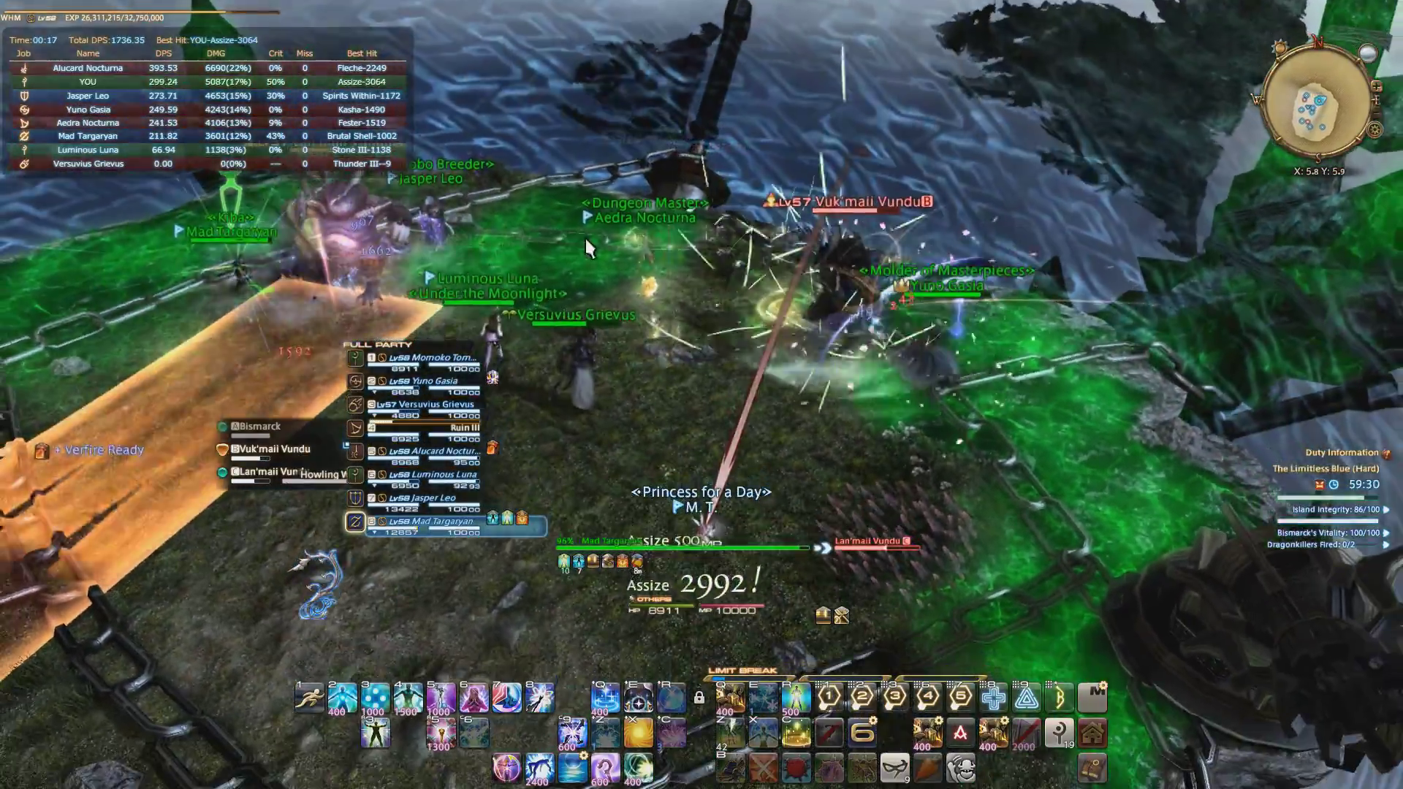
key(a)
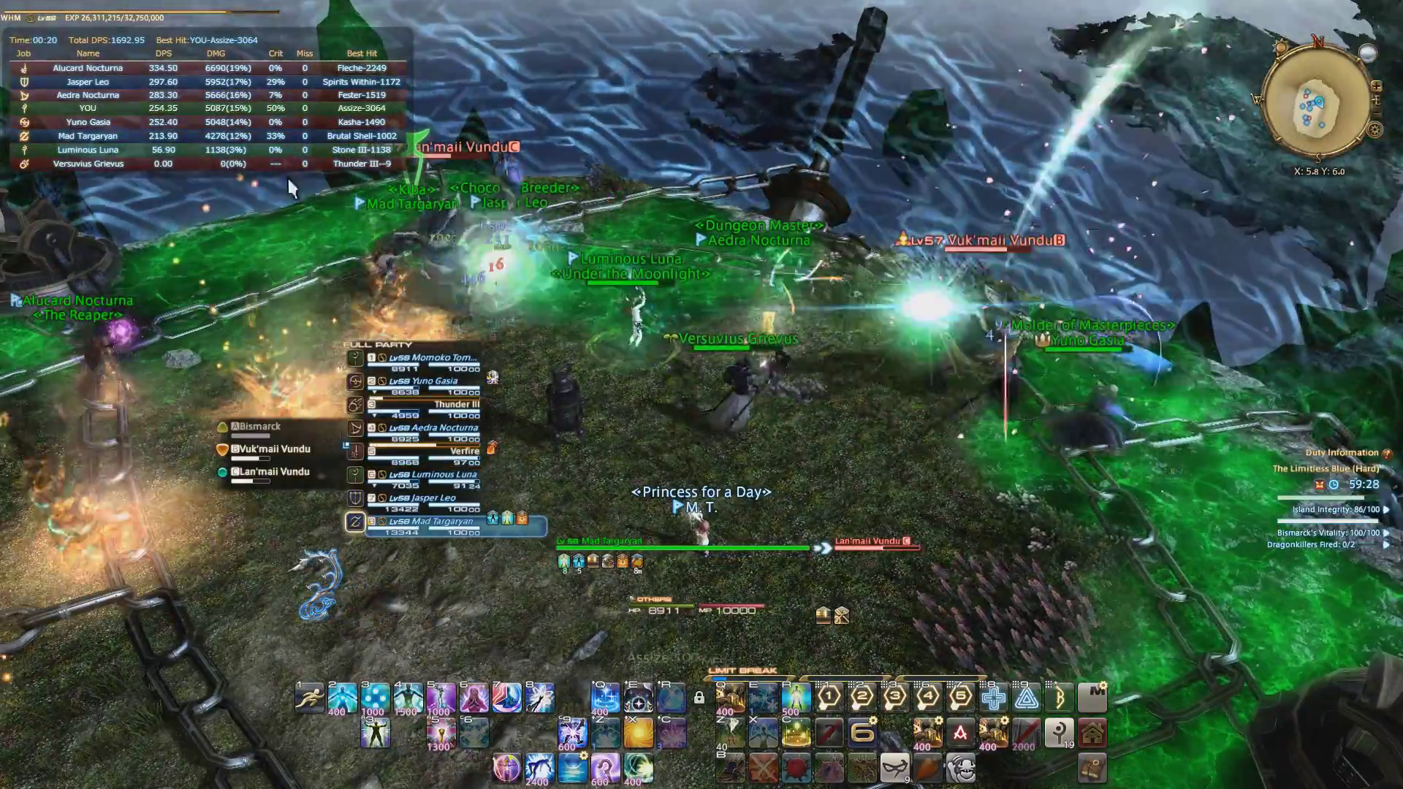
Move closer to the enemies and use Swiftcast followed by Holy beside Lan'maii Vundu
key(w)
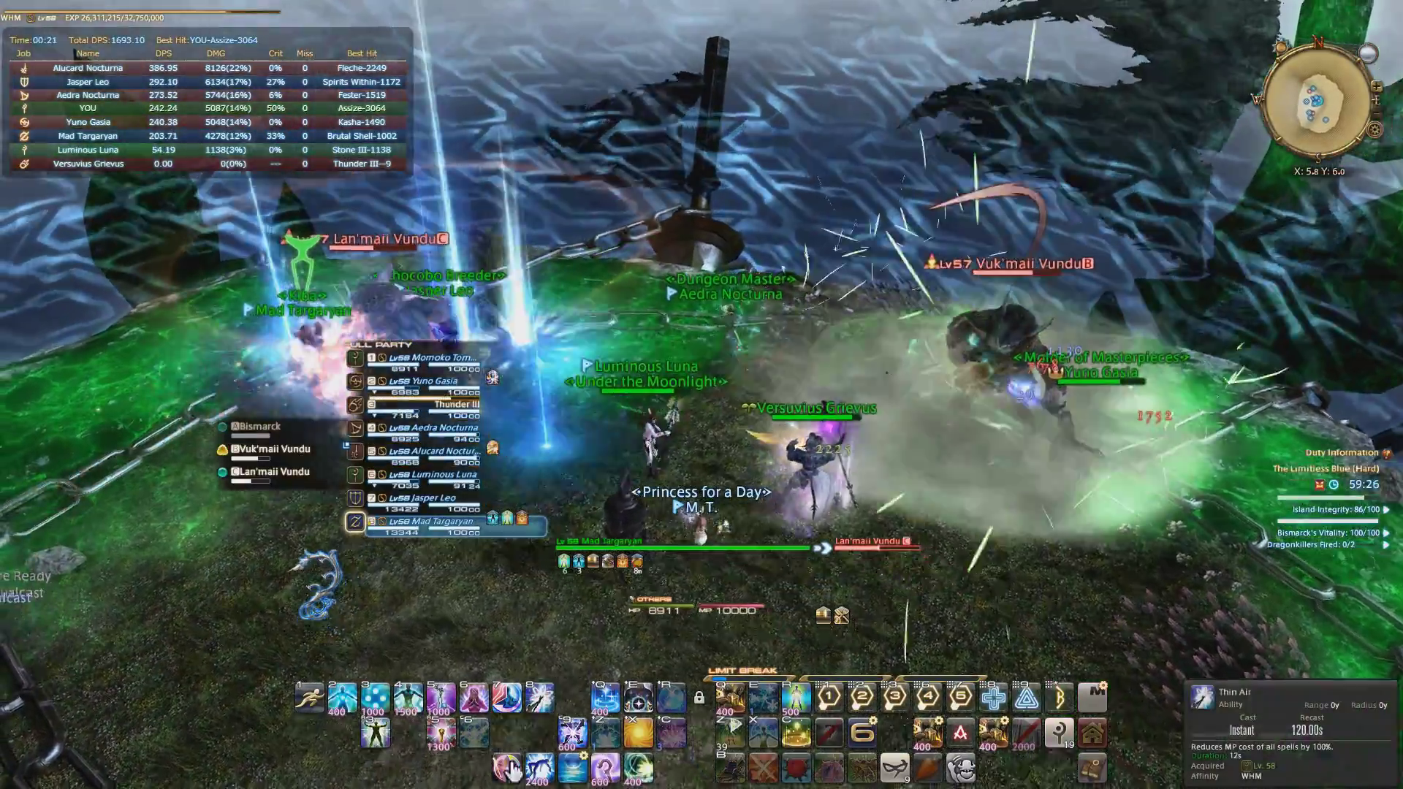
click(504, 774)
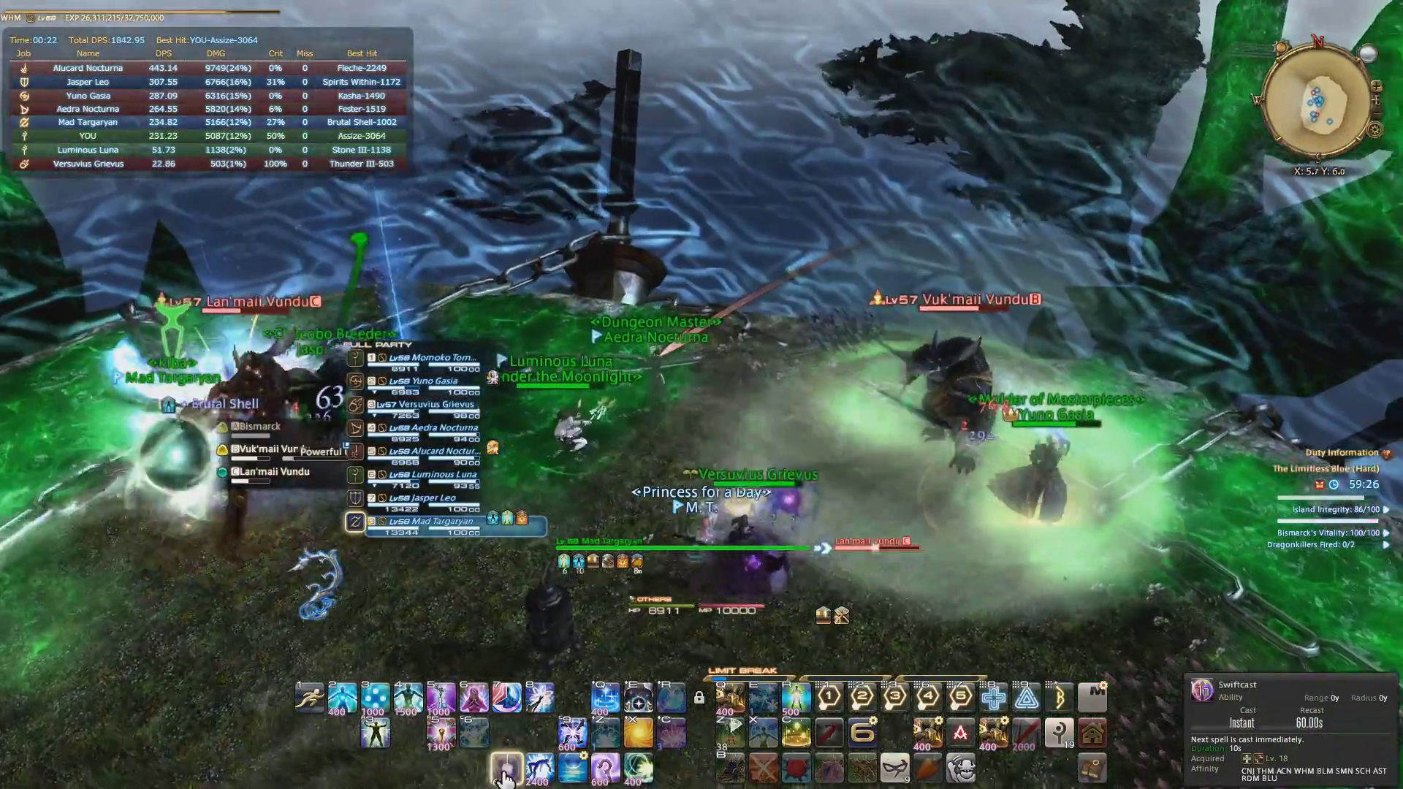
click(505, 771)
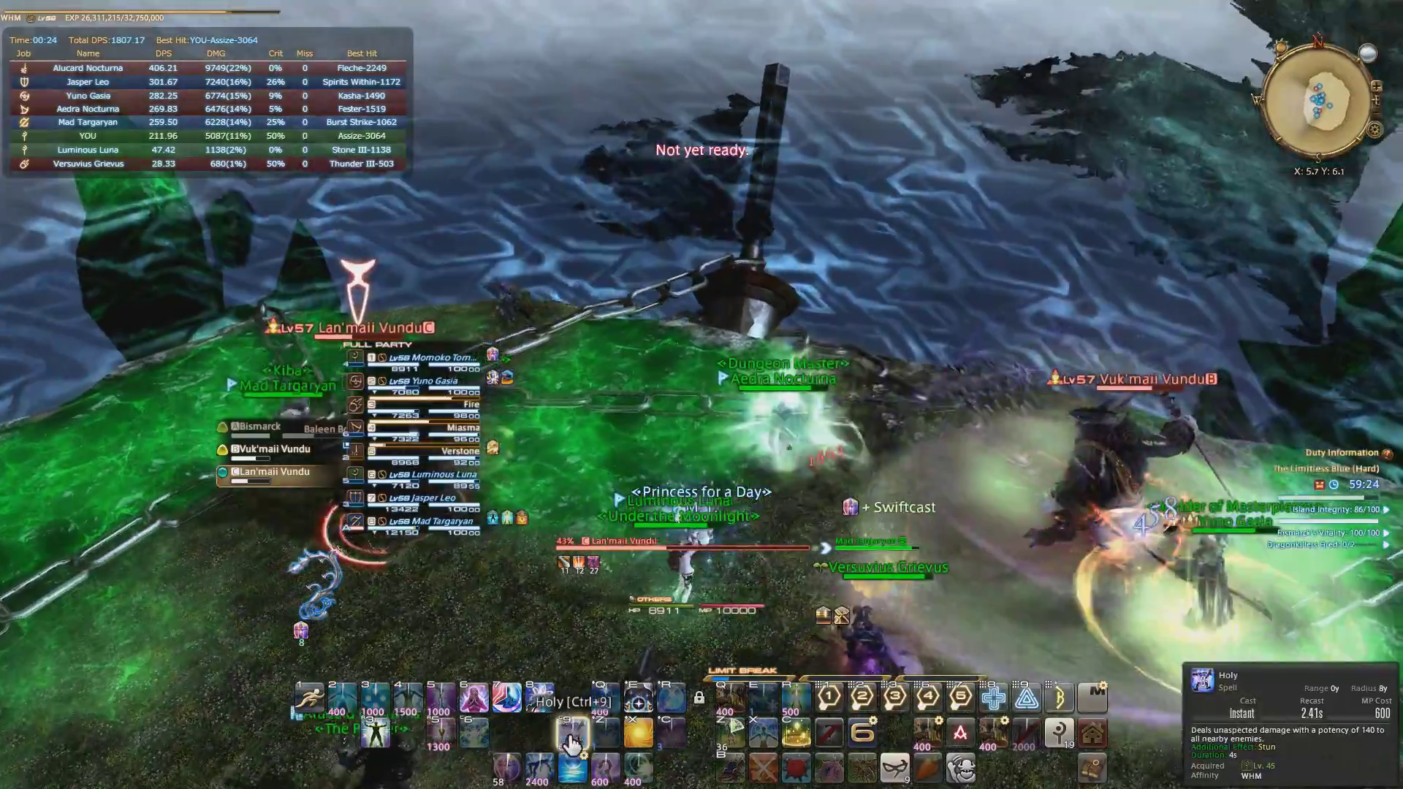
click(572, 738)
drag(875, 244, 420, 281)
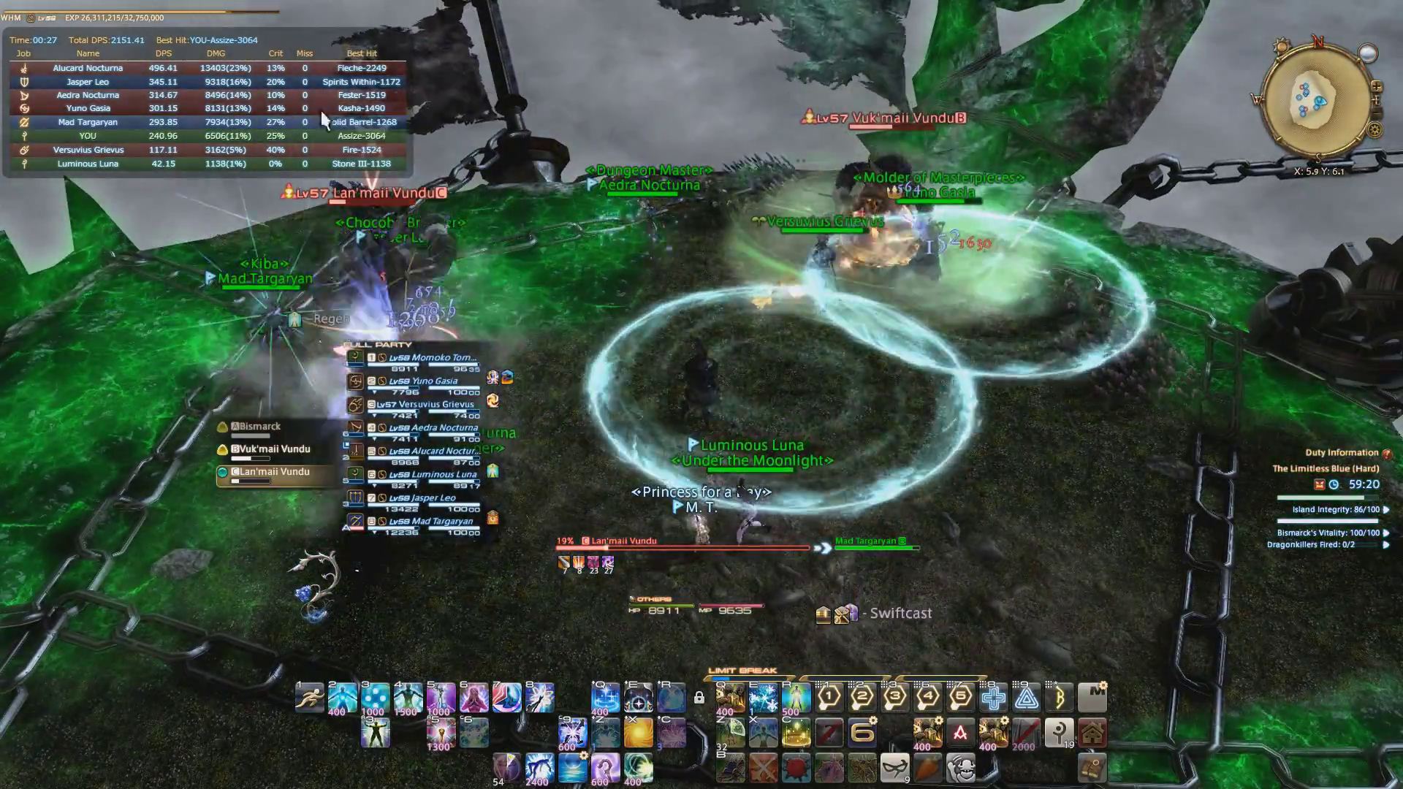
Switch to Advanced Combat Tracker, load the miniparse_momokotomoko_nobackground.html skin for the Mini Parse overlay, and view it in the game
key(alt+Tab)
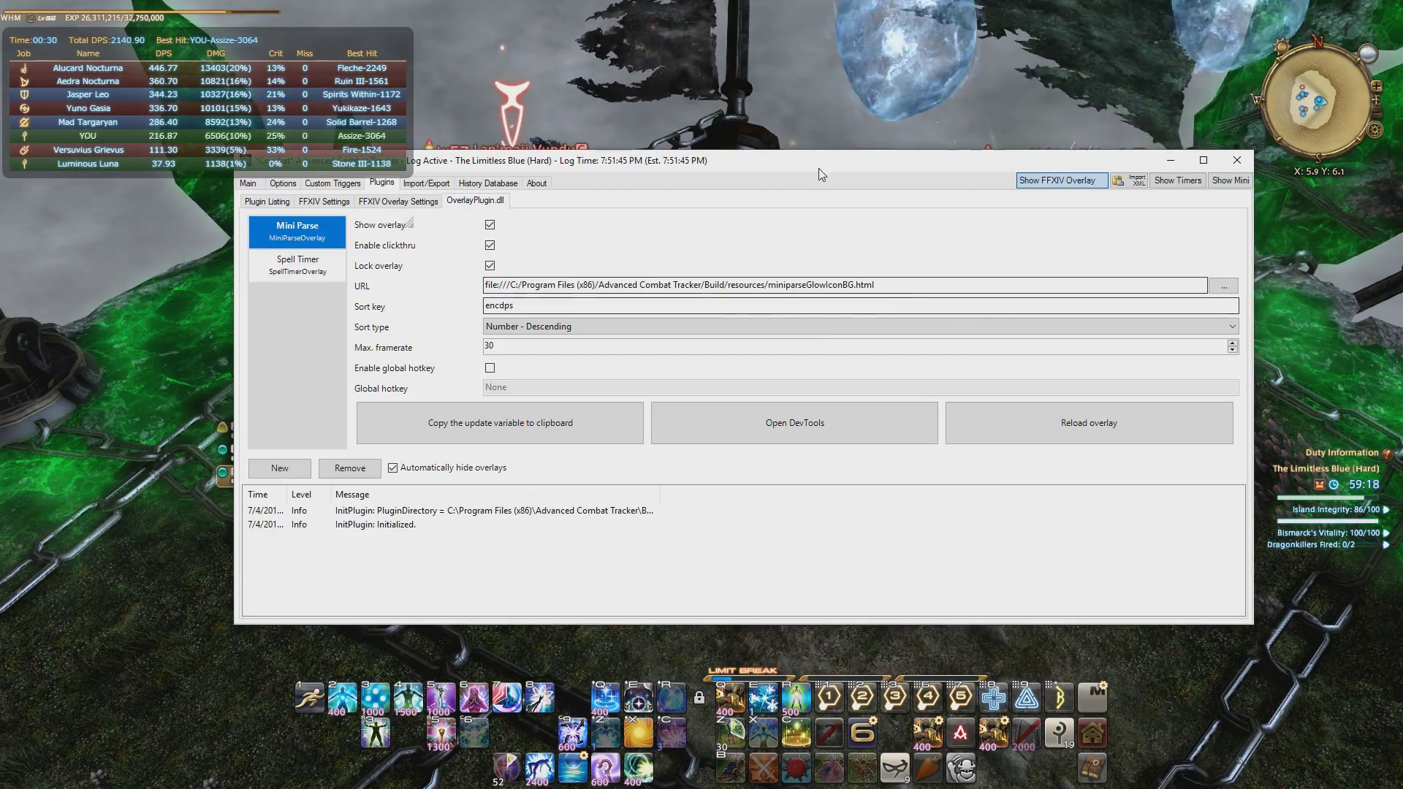
drag(820, 174, 829, 205)
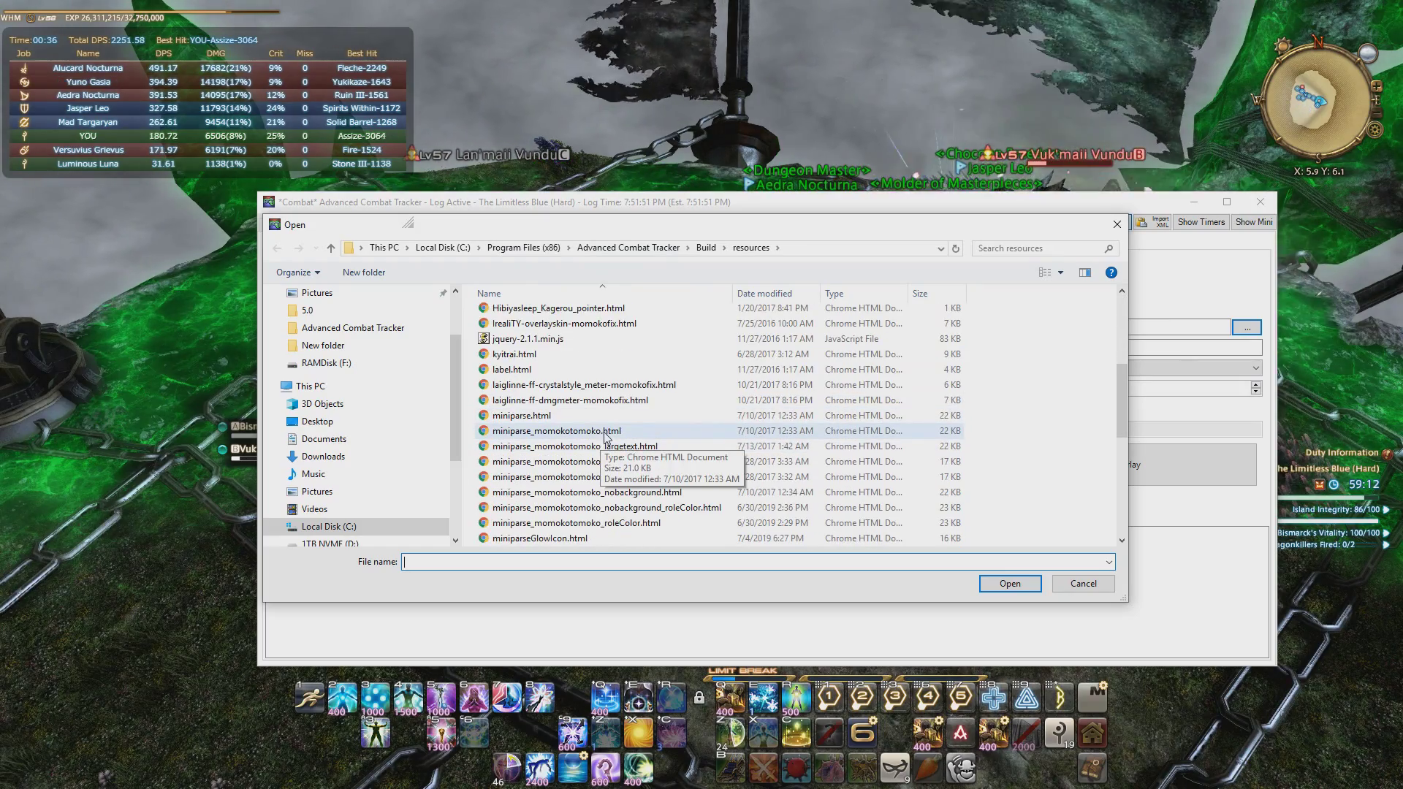
double_click(680, 495)
click(58, 363)
drag(573, 252, 657, 254)
mouse_move(358, 159)
mouse_down()
mouse_move(365, 227)
mouse_move(292, 164)
mouse_move(358, 159)
mouse_up()
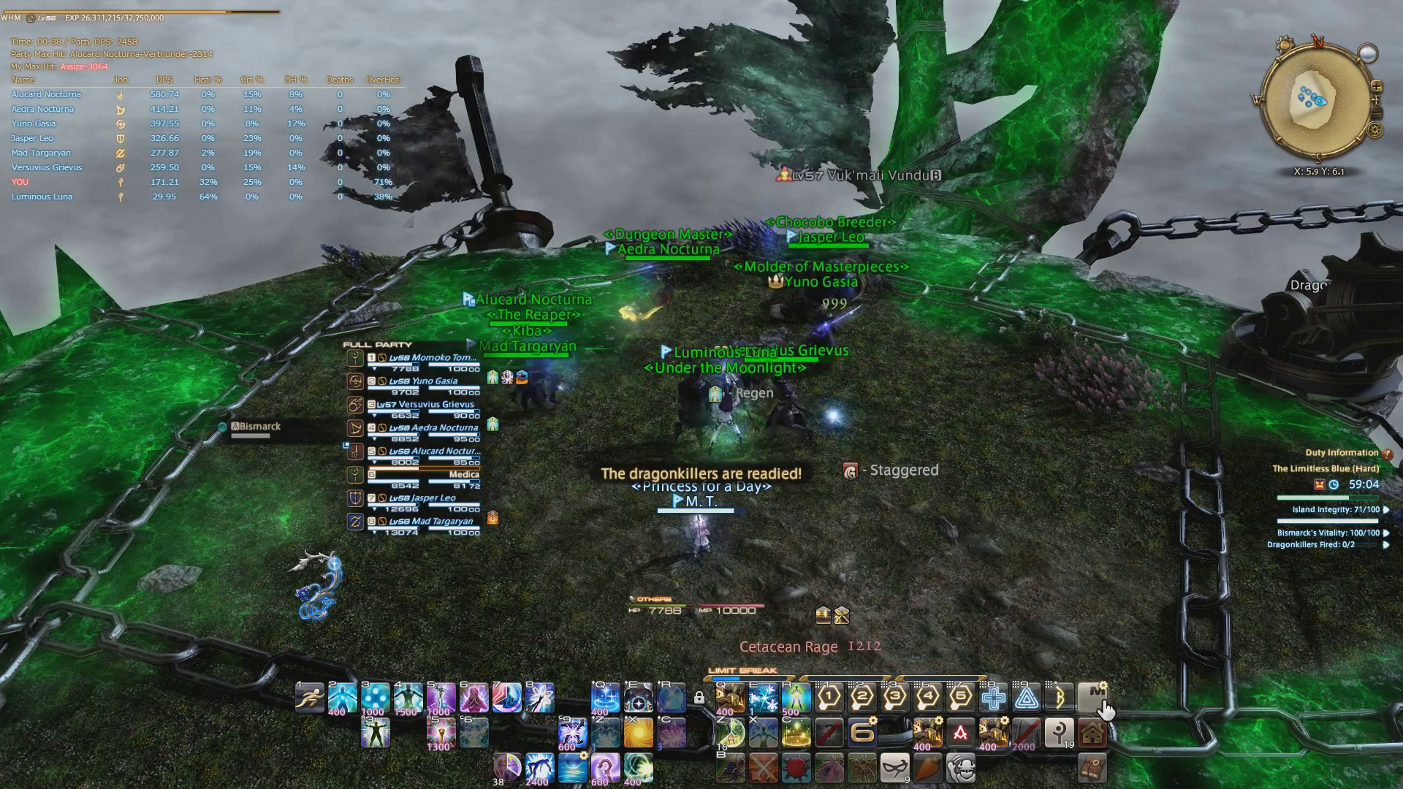
Switch to Advanced Combat Tracker, load the miniparse_momokotomoko_roleColor.html skin for the Mini Parse overlay, and return to the game
key(alt+Tab)
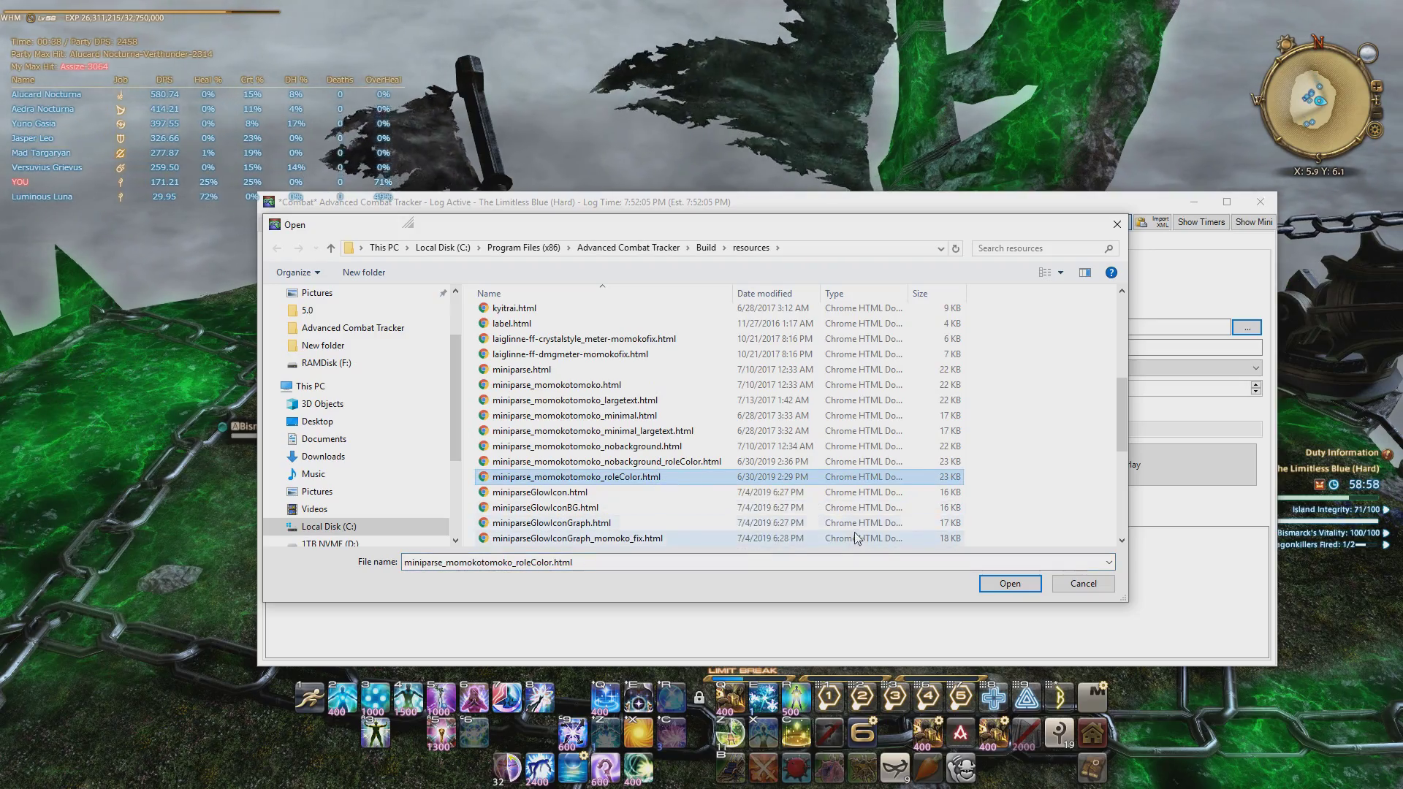
click(1015, 584)
click(214, 318)
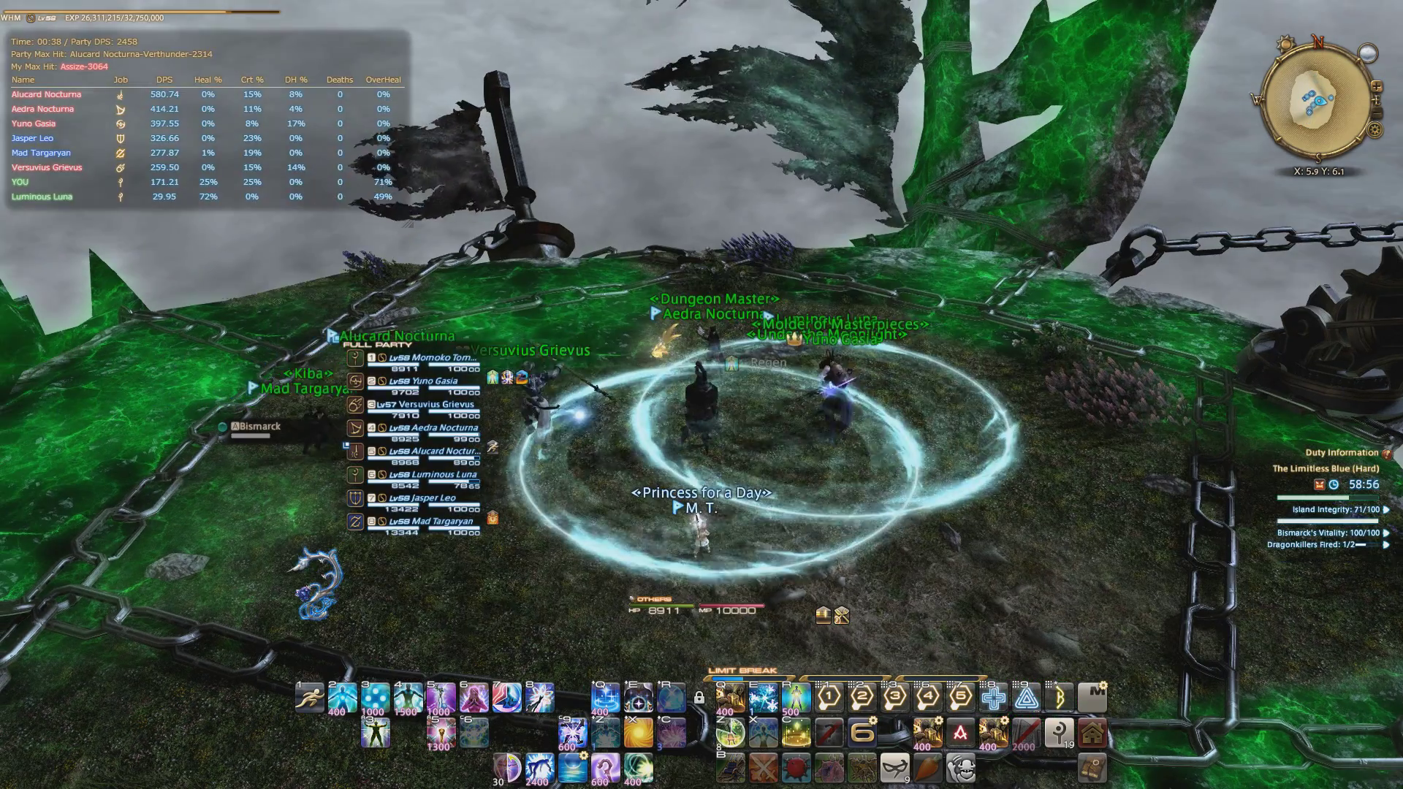
Walk around the island and examine the overlay's role-coloured names, job icons, and heal, crit and direct-hit columns
key(a)
key(s)
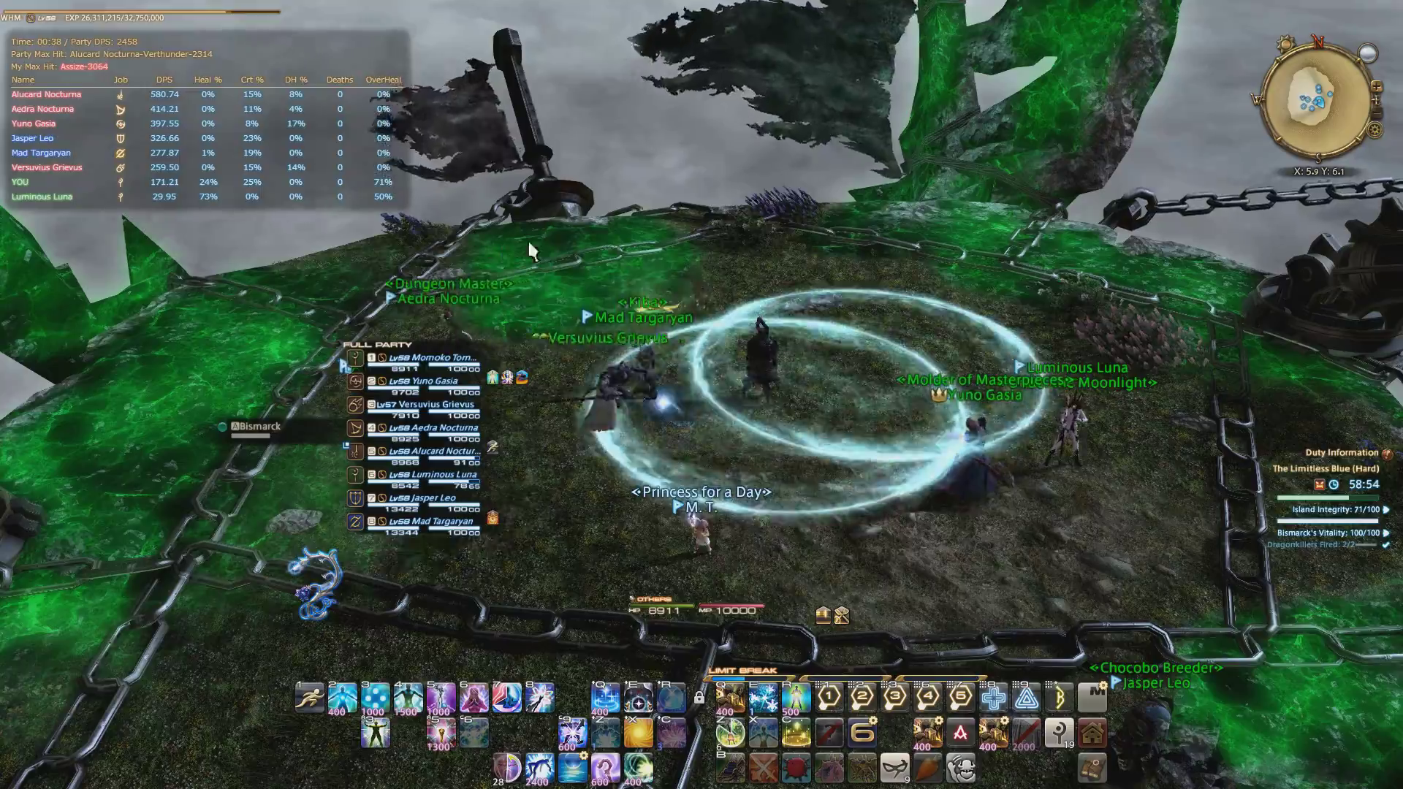
key(a)
key(d)
key(a)
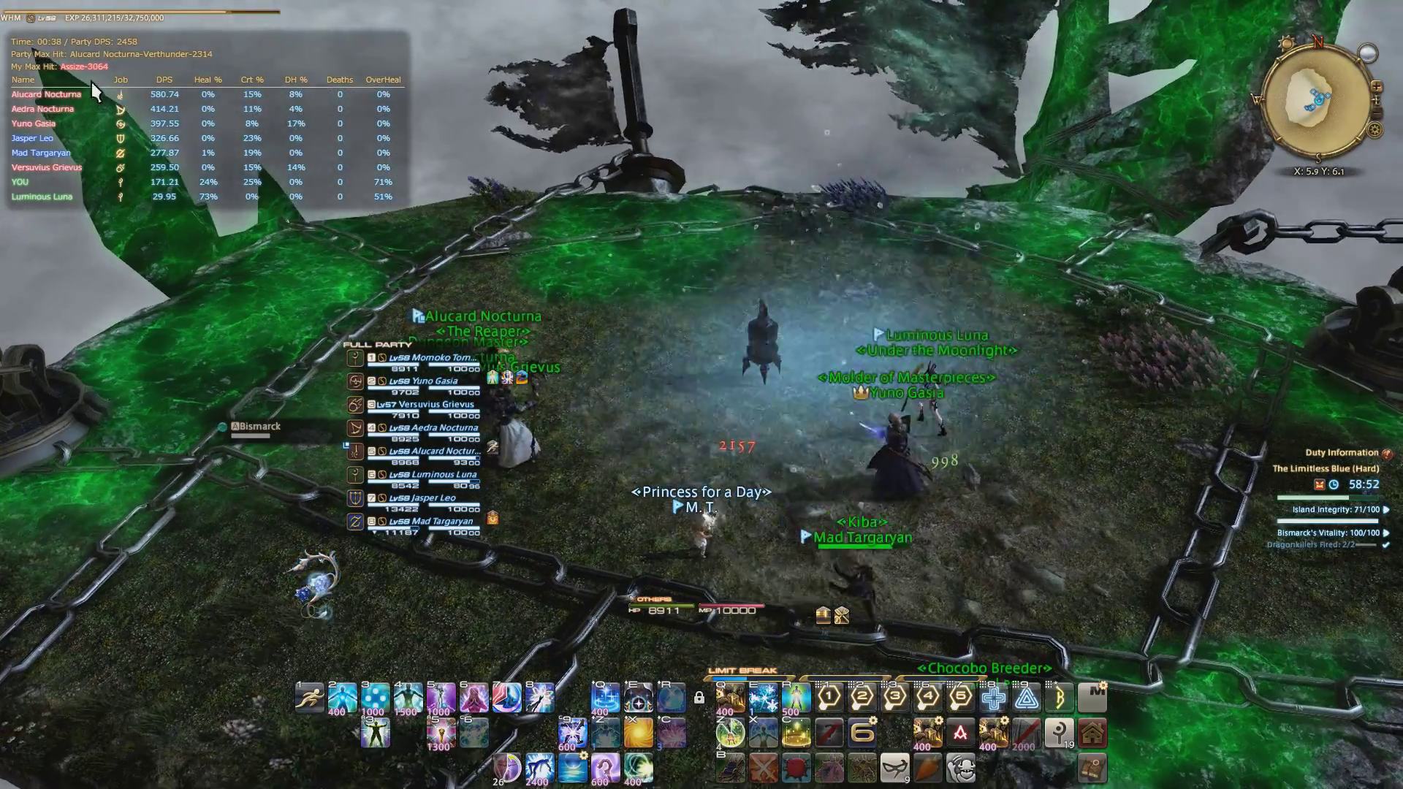
key(w)
key(a)
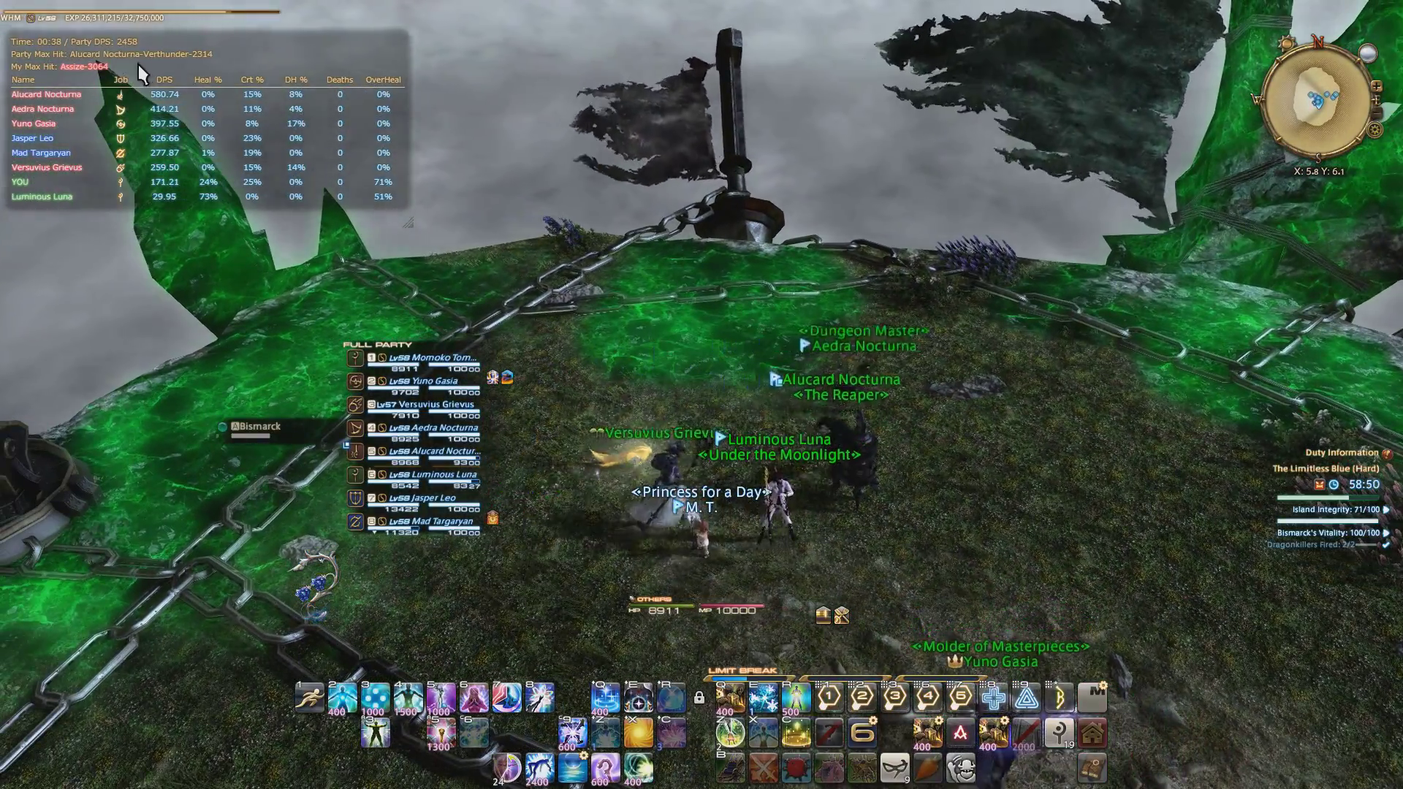
mouse_move(163, 88)
mouse_down()
mouse_move(321, 87)
mouse_move(163, 87)
mouse_up()
Run onto Bismarck's back, target the Chitin Carapace, and open the attack with Assize
key(w)
key(w)
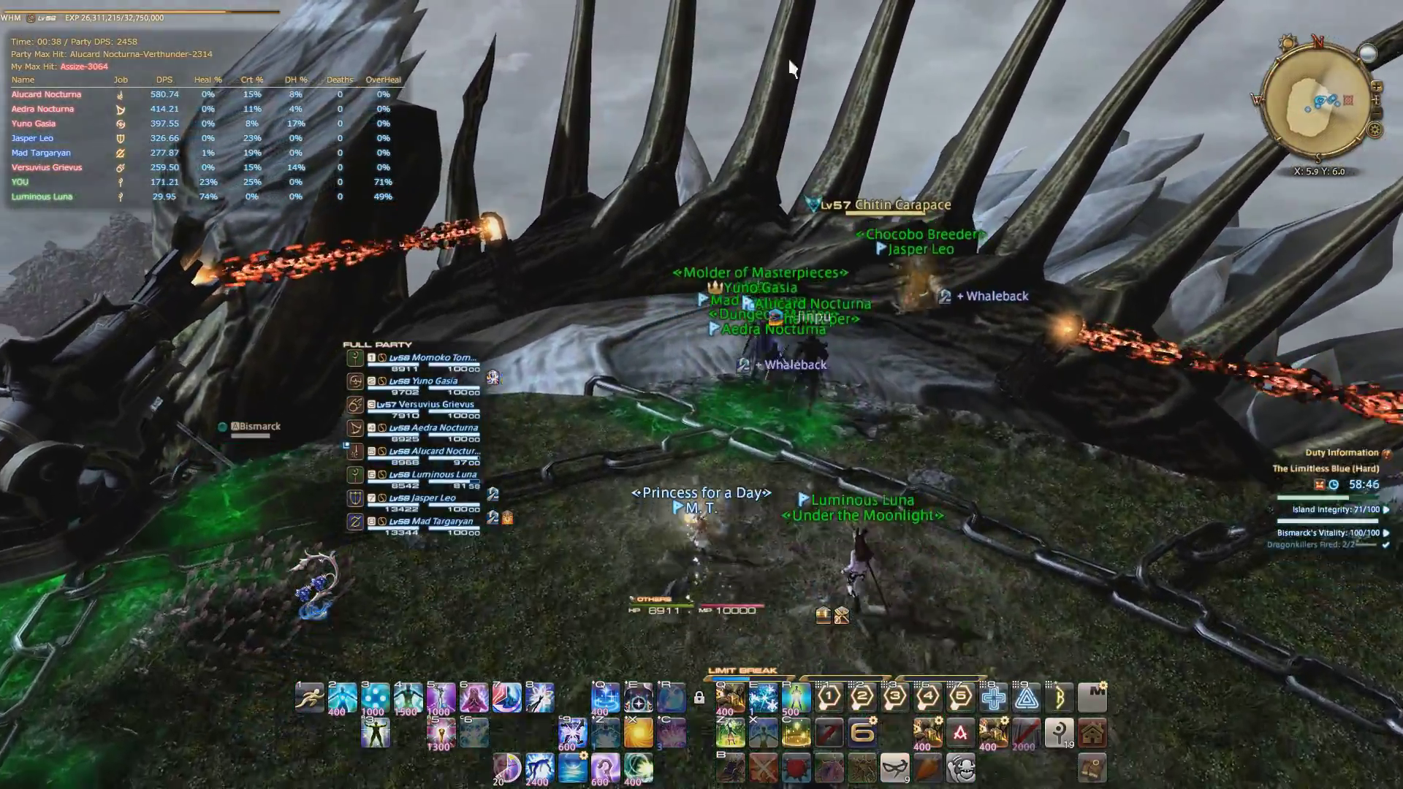
key(w)
key(Tab)
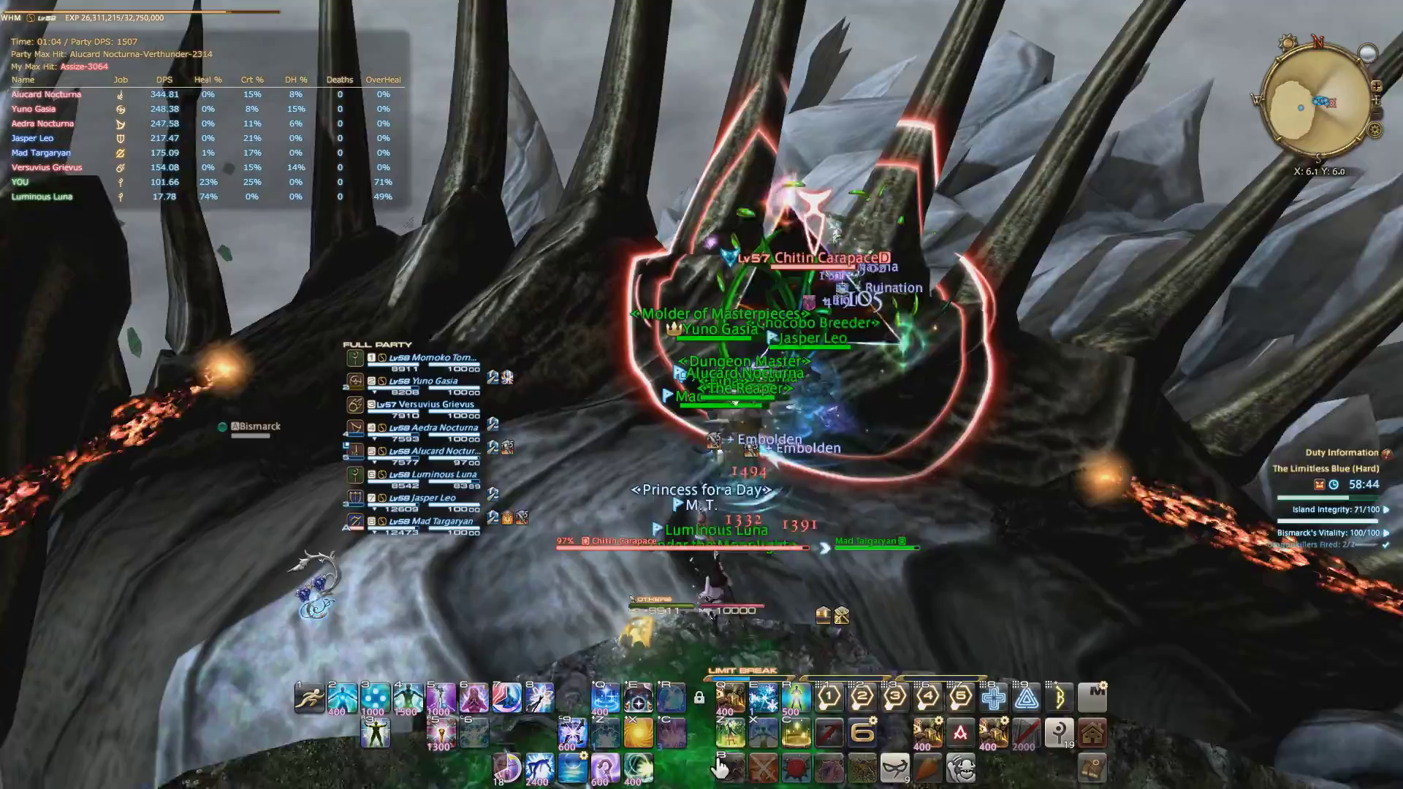
key(z)
click(641, 771)
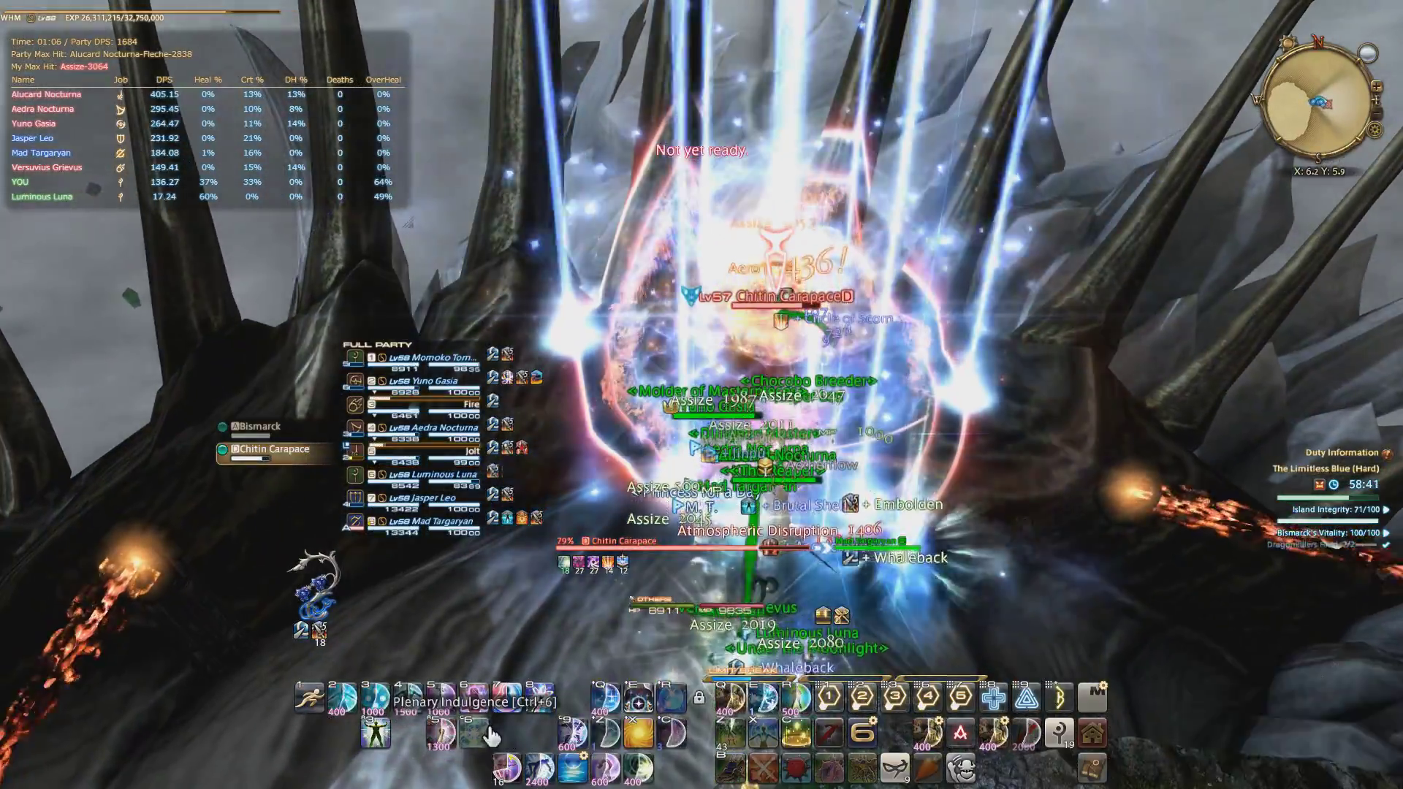
Heal the party with Medica II during the Chitin Carapace fight and check the overlay's healing columns
click(444, 740)
click(443, 736)
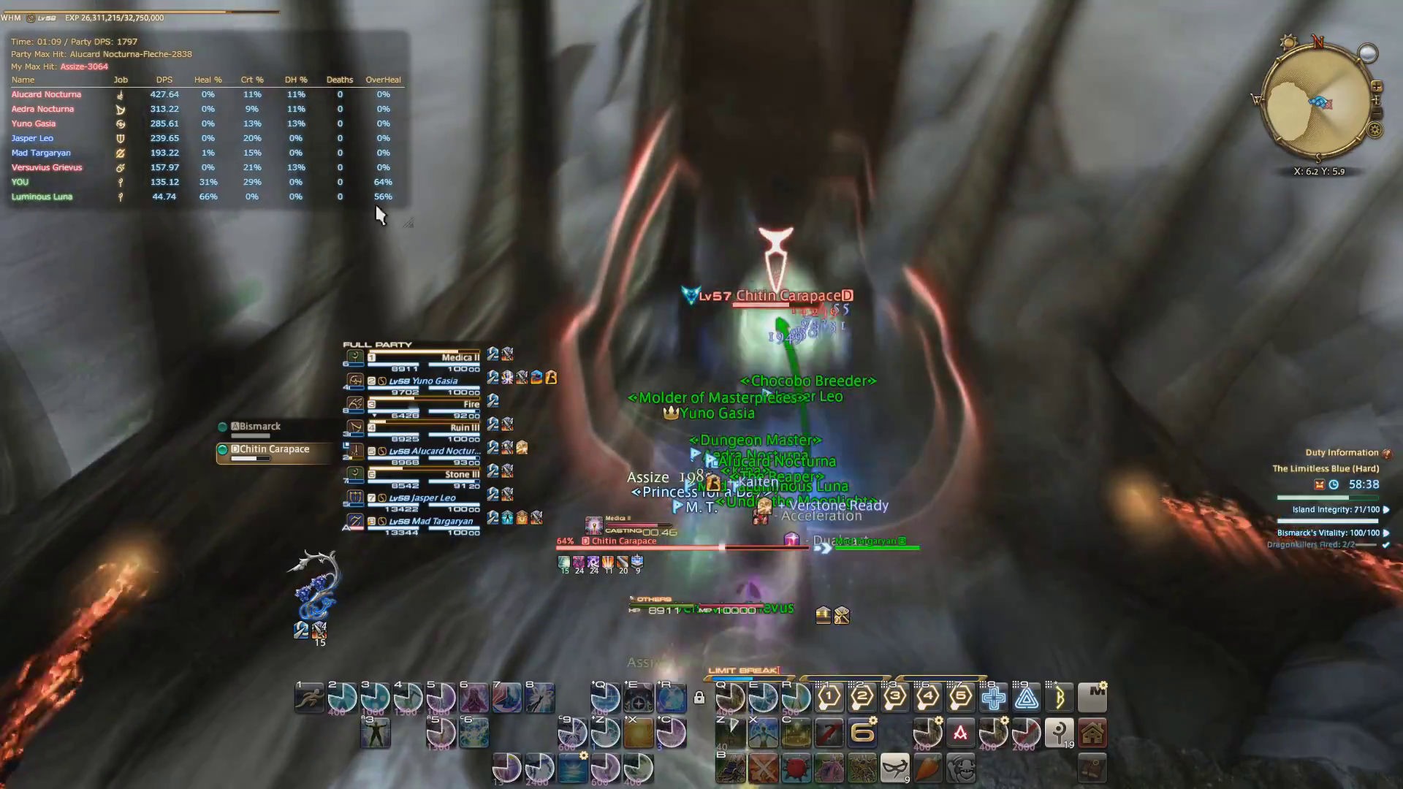
mouse_move(940, 216)
mouse_down()
mouse_move(905, 216)
mouse_move(941, 216)
mouse_up()
drag(450, 243, 896, 493)
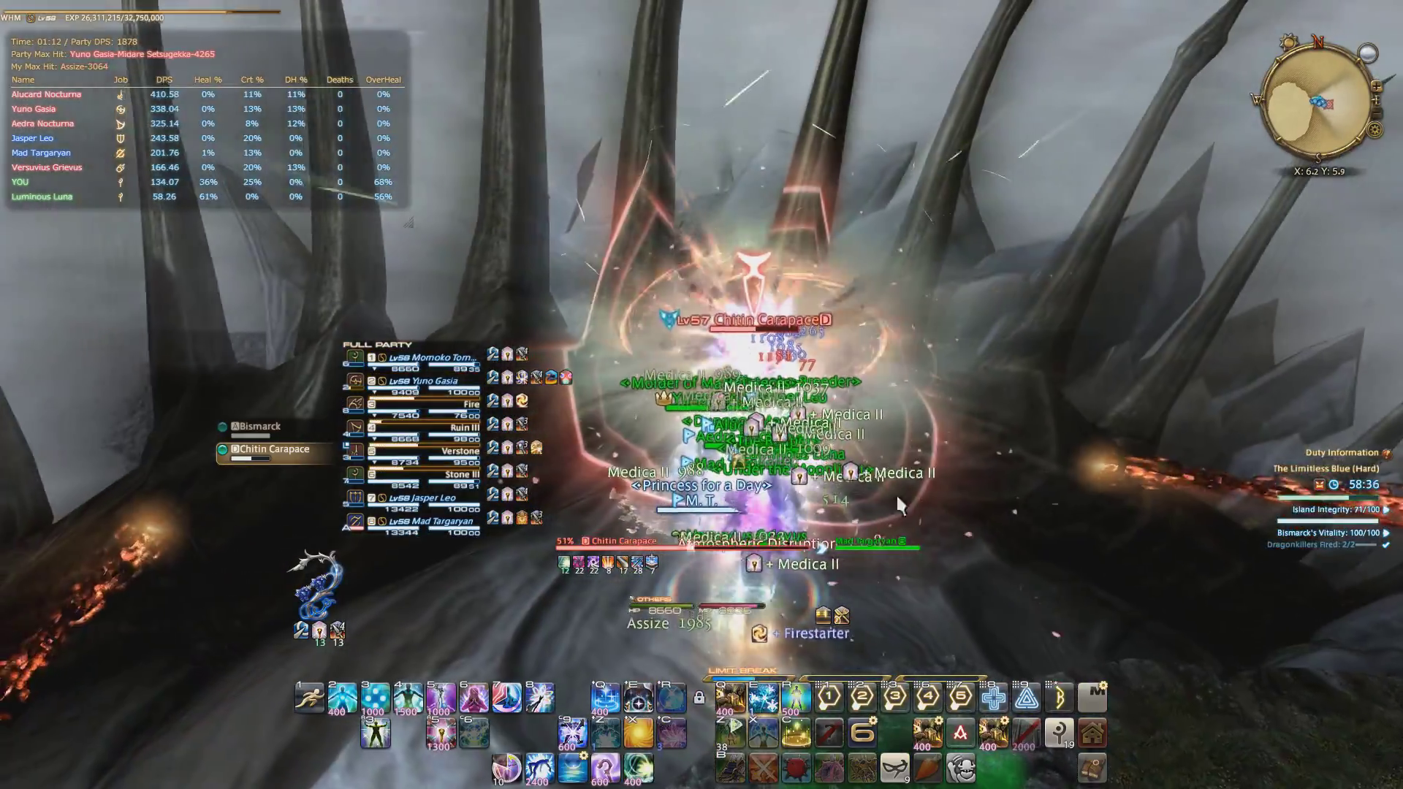
click(760, 698)
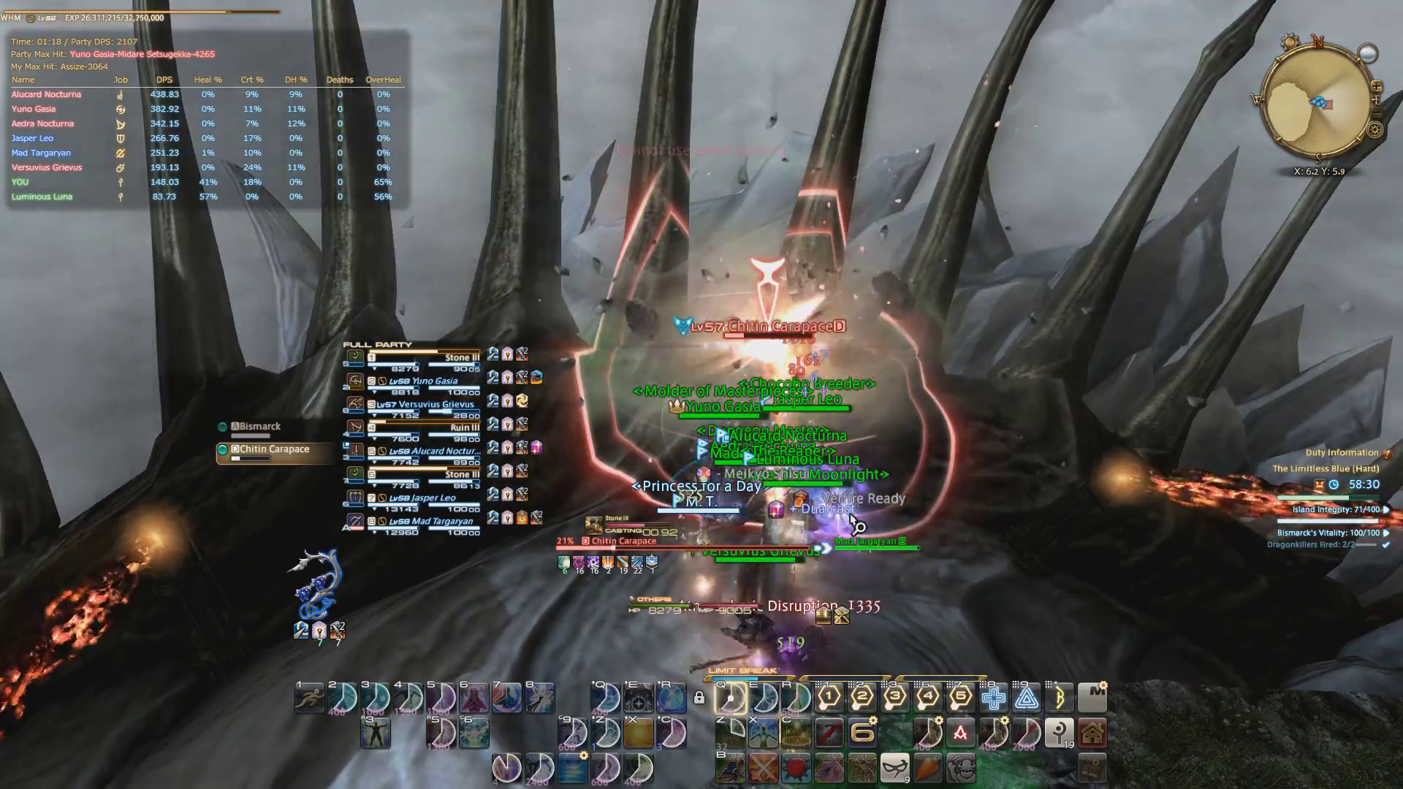
Cast Stone III repeatedly on the Chitin Carapace and move back across the island with the party
key(q)
key(q)
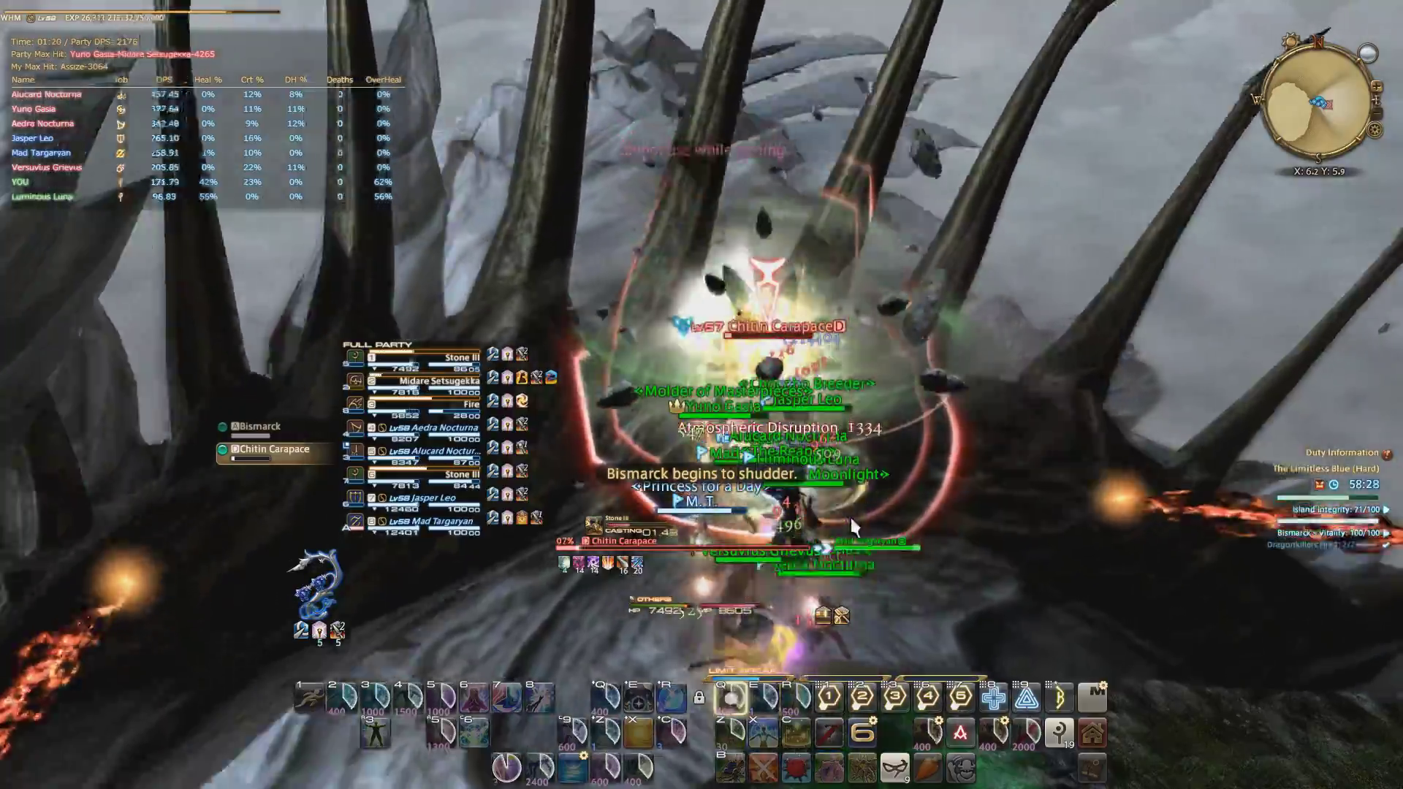
key(q)
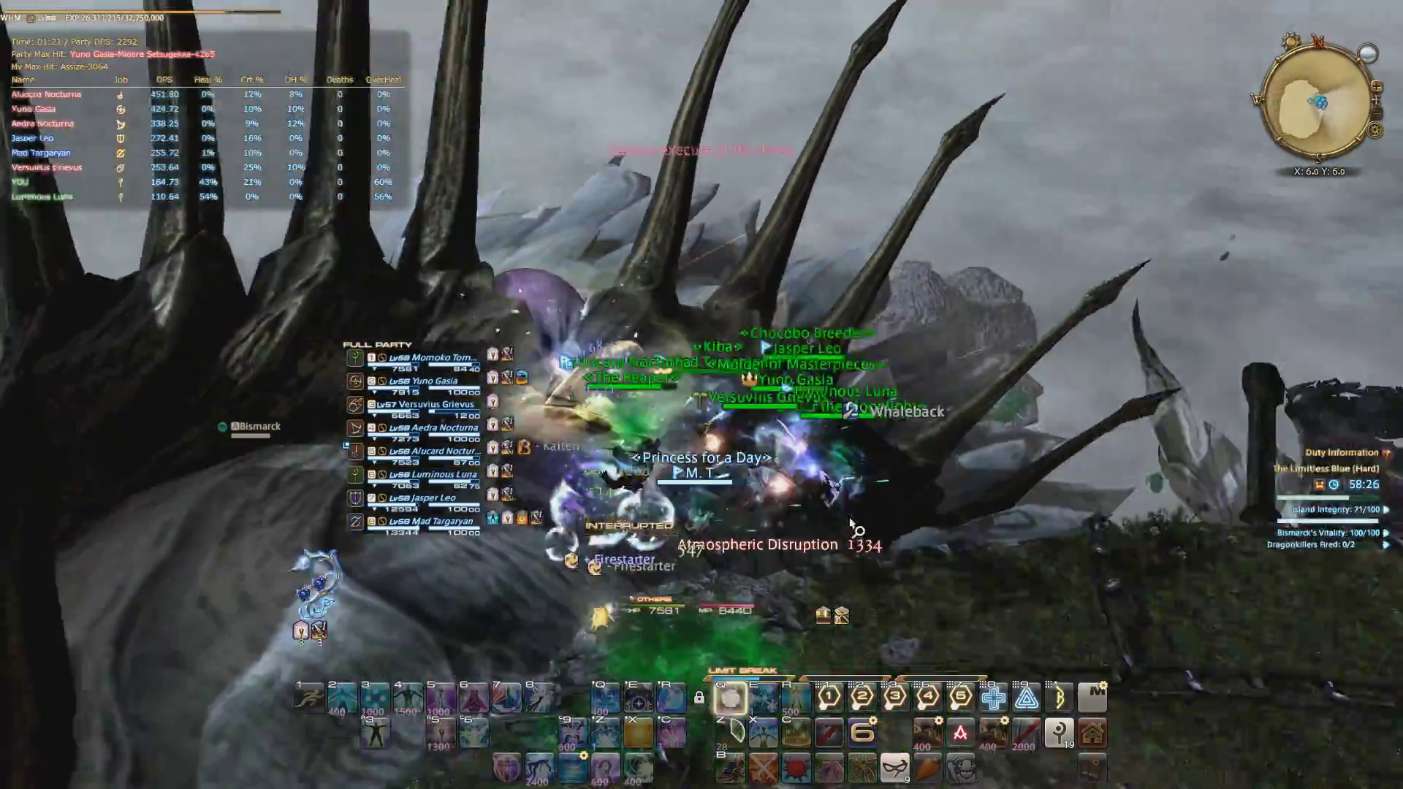
key(q)
drag(616, 313, 804, 322)
key(d)
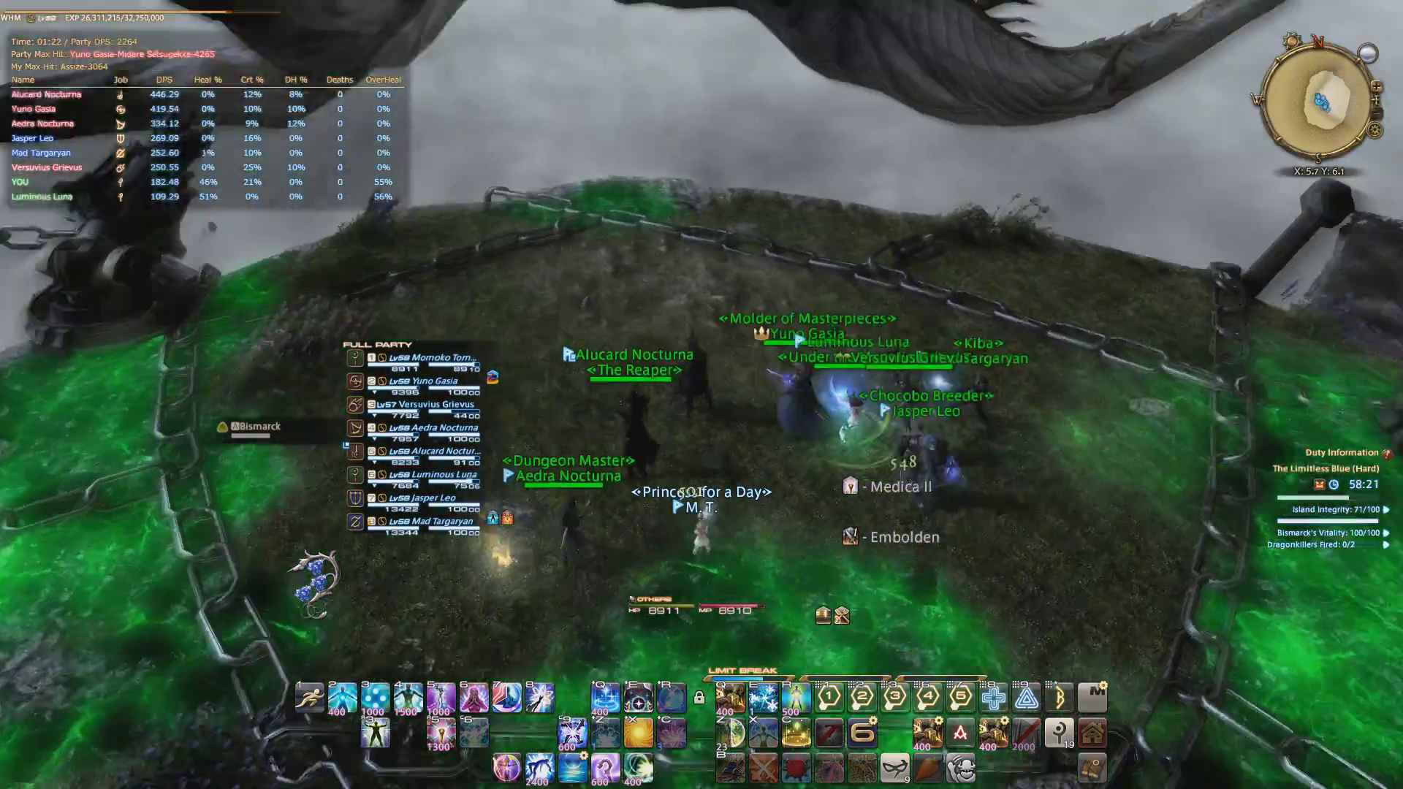
Switch to Advanced Combat Tracker, load the laiglinne-ff-dmgmeter-momokofix.html skin for the Mini Parse overlay, and return to the game
key(alt+Tab)
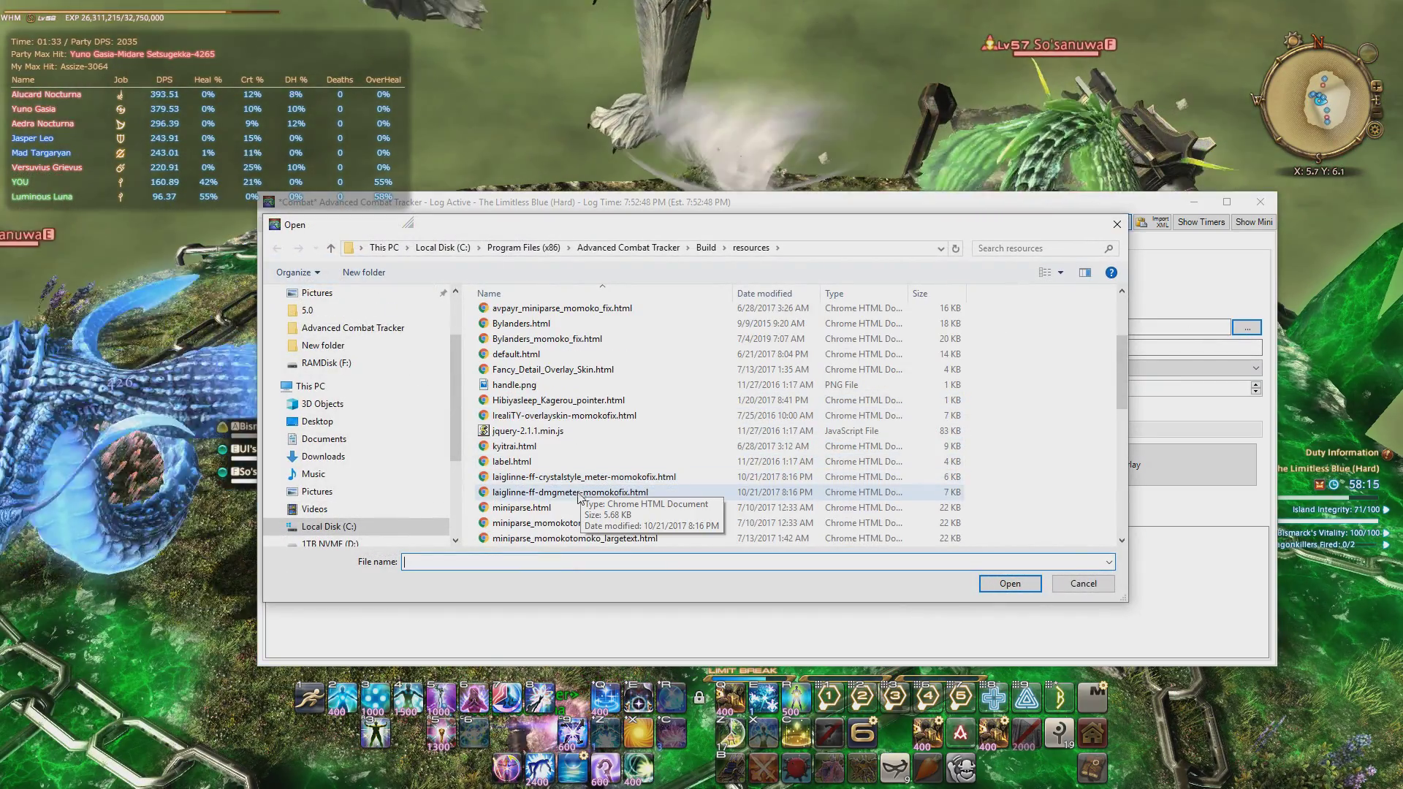
double_click(580, 492)
key(alt+Tab)
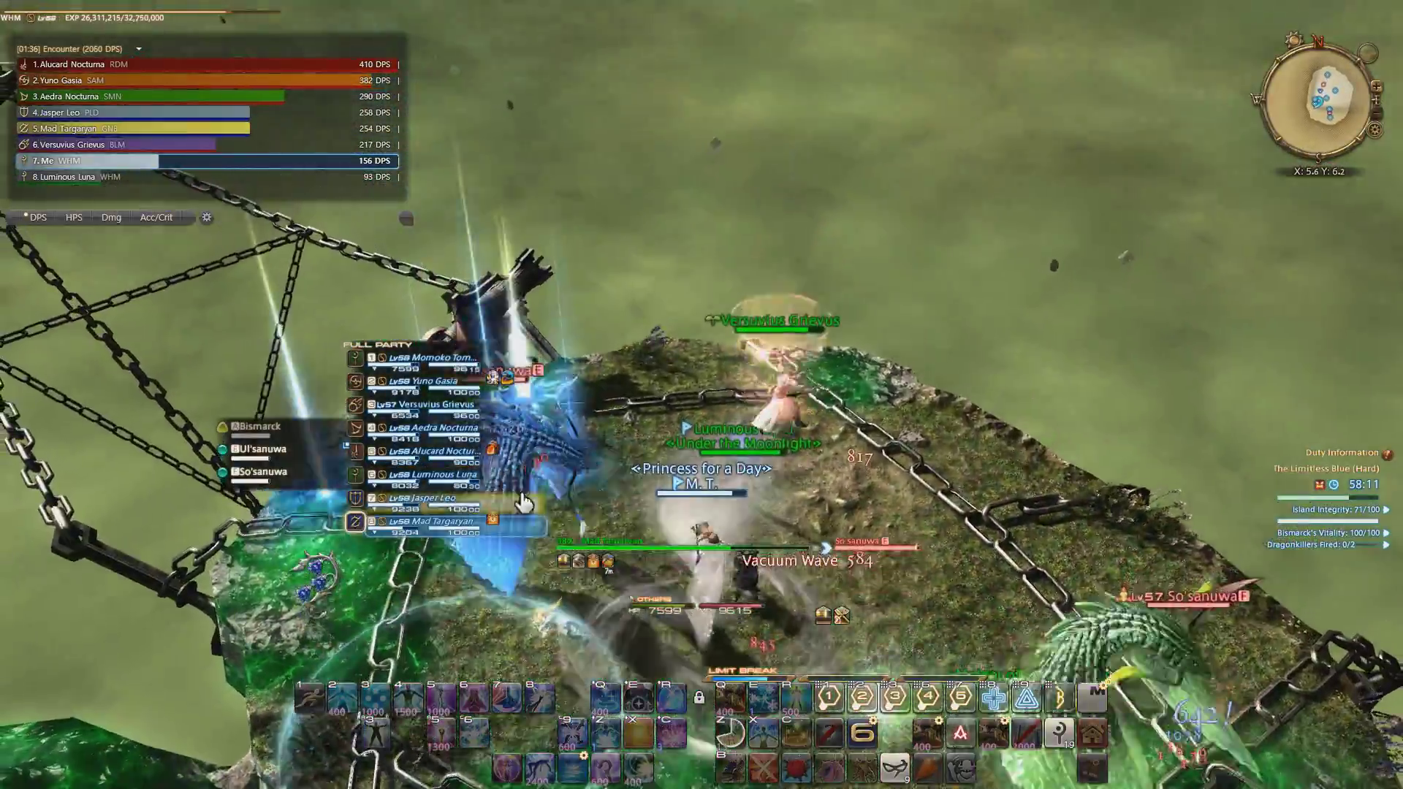
Cast Regen on the last tank in the party list and a healing spell on the tank above
click(423, 522)
key(r)
key(r)
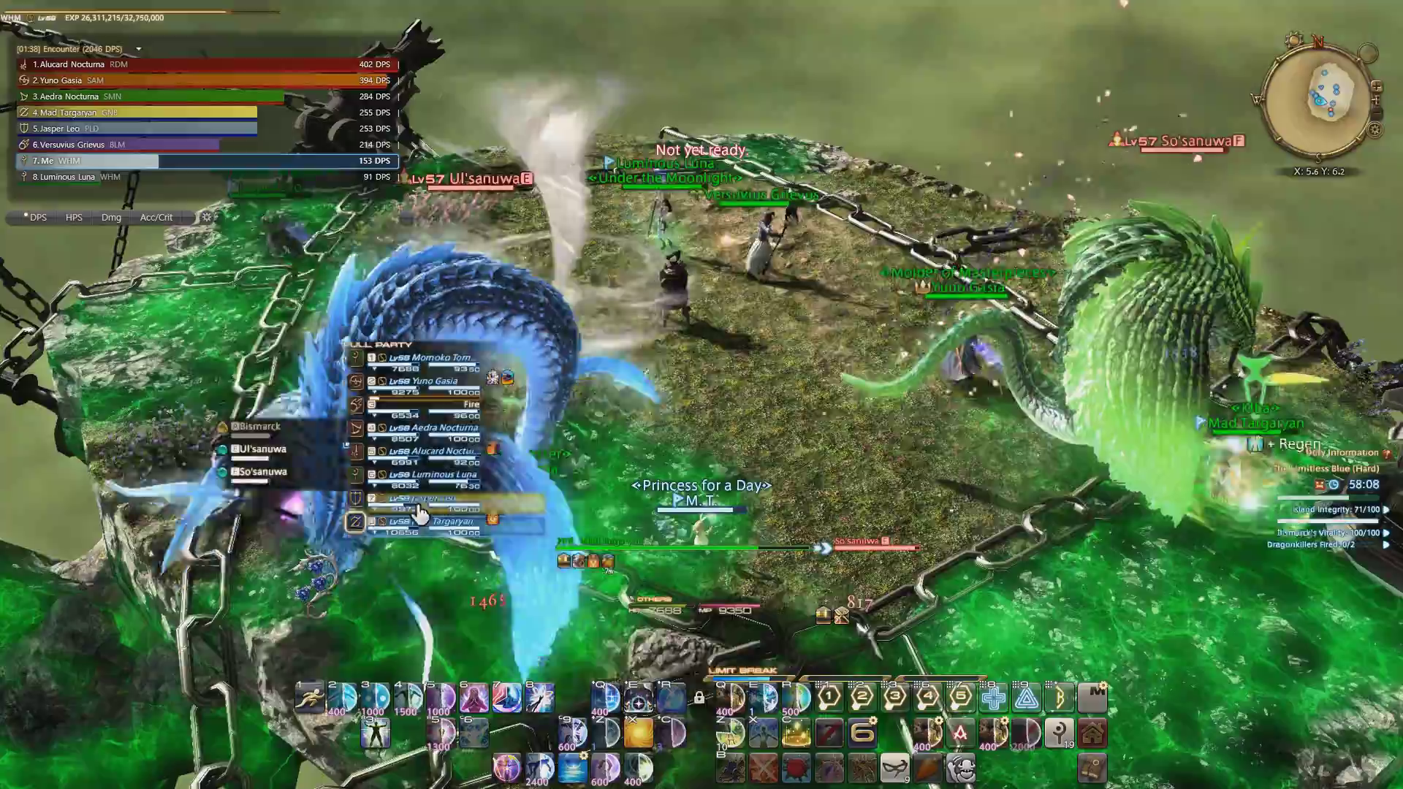
click(419, 506)
key(e)
key(e)
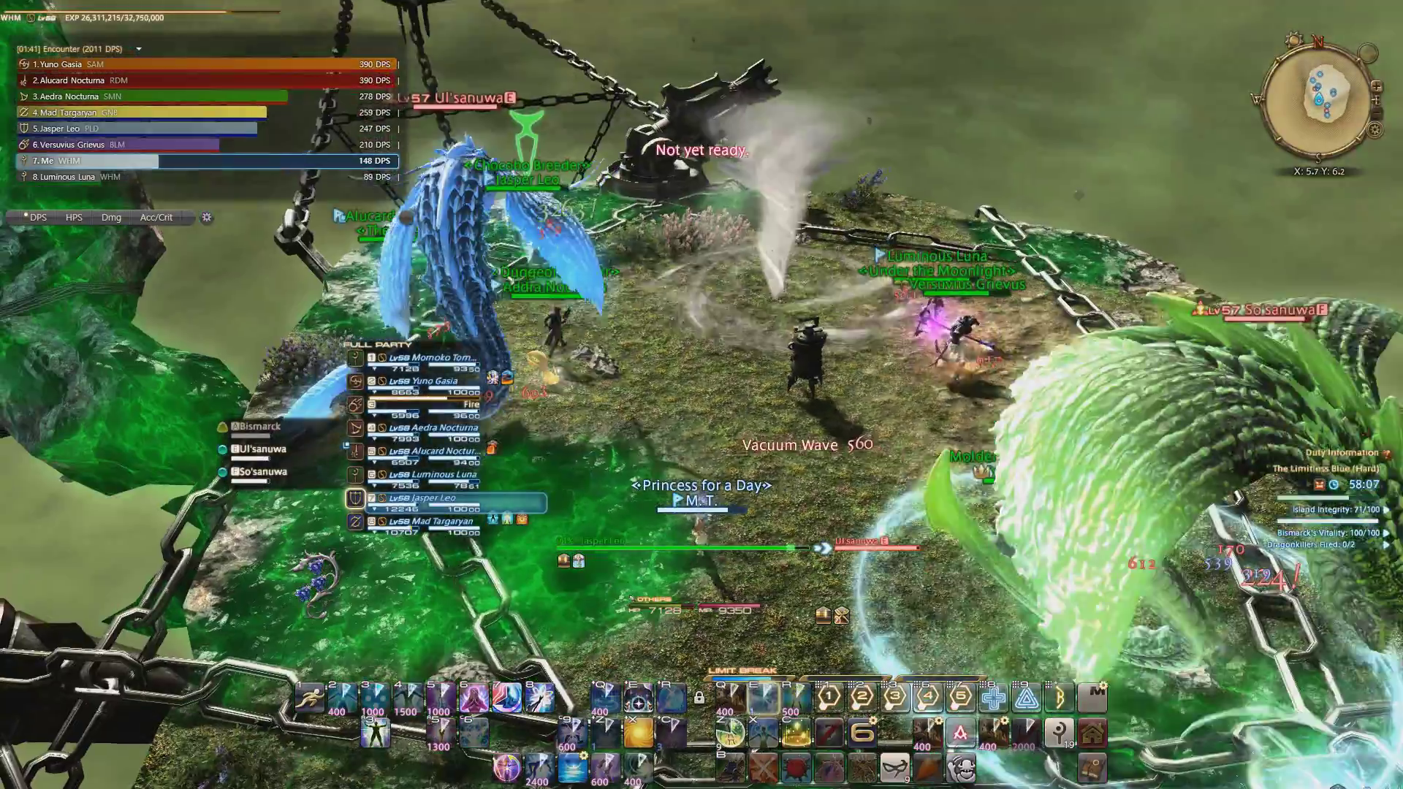
Place Asylum on the ground of the island and cast Regen on the second party member
key(c)
click(634, 273)
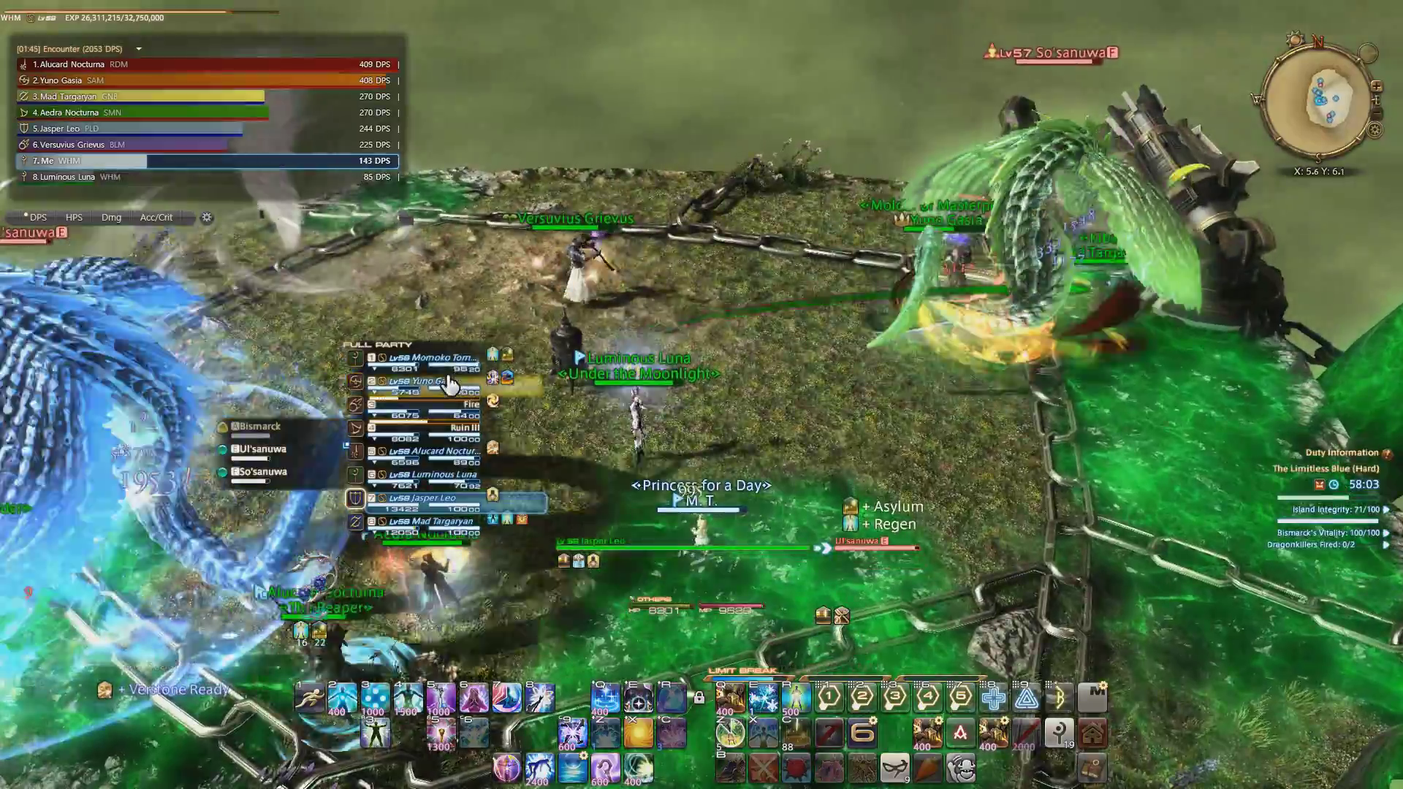
click(447, 383)
key(r)
key(r)
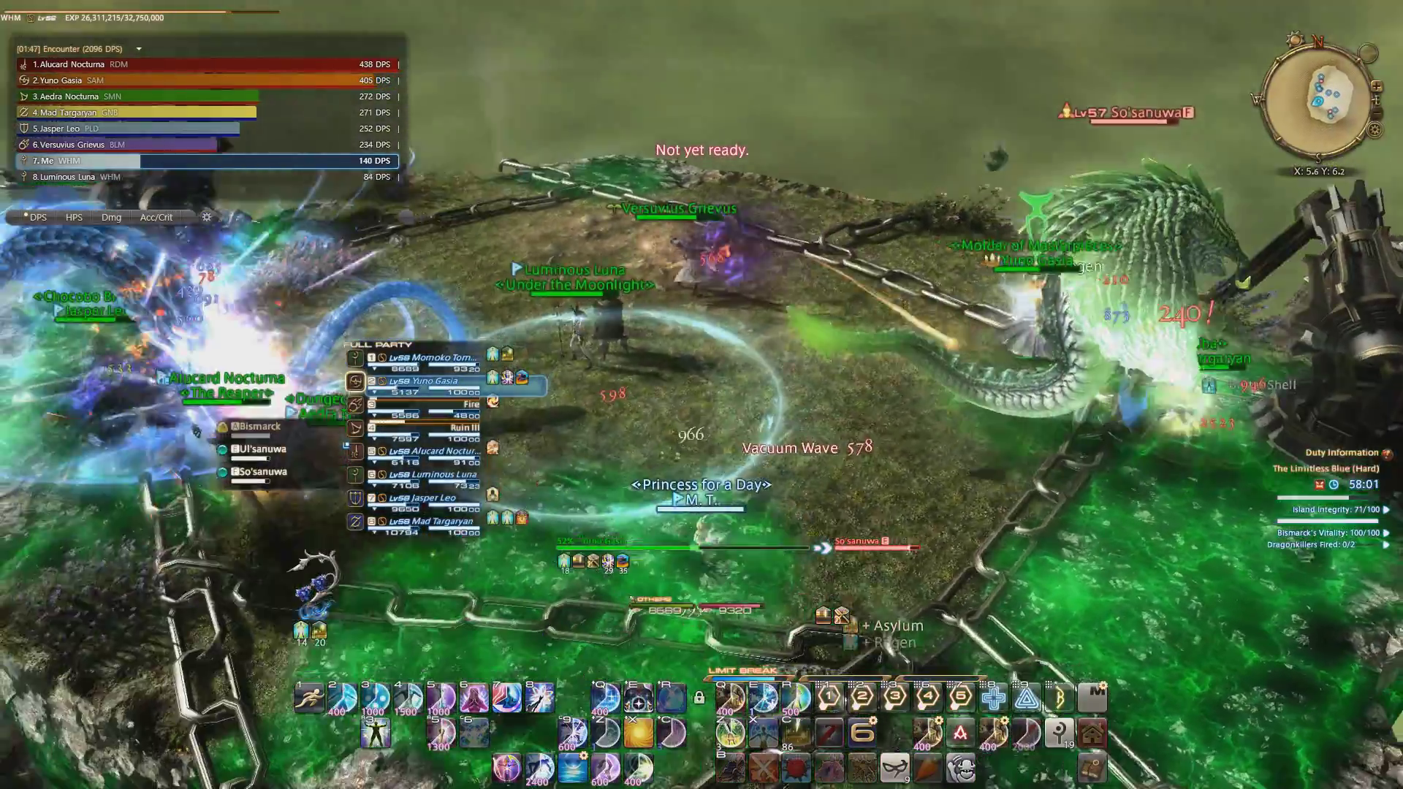
Use Swiftcast with Medica II to heal the party and follow up with Assize
key(w)
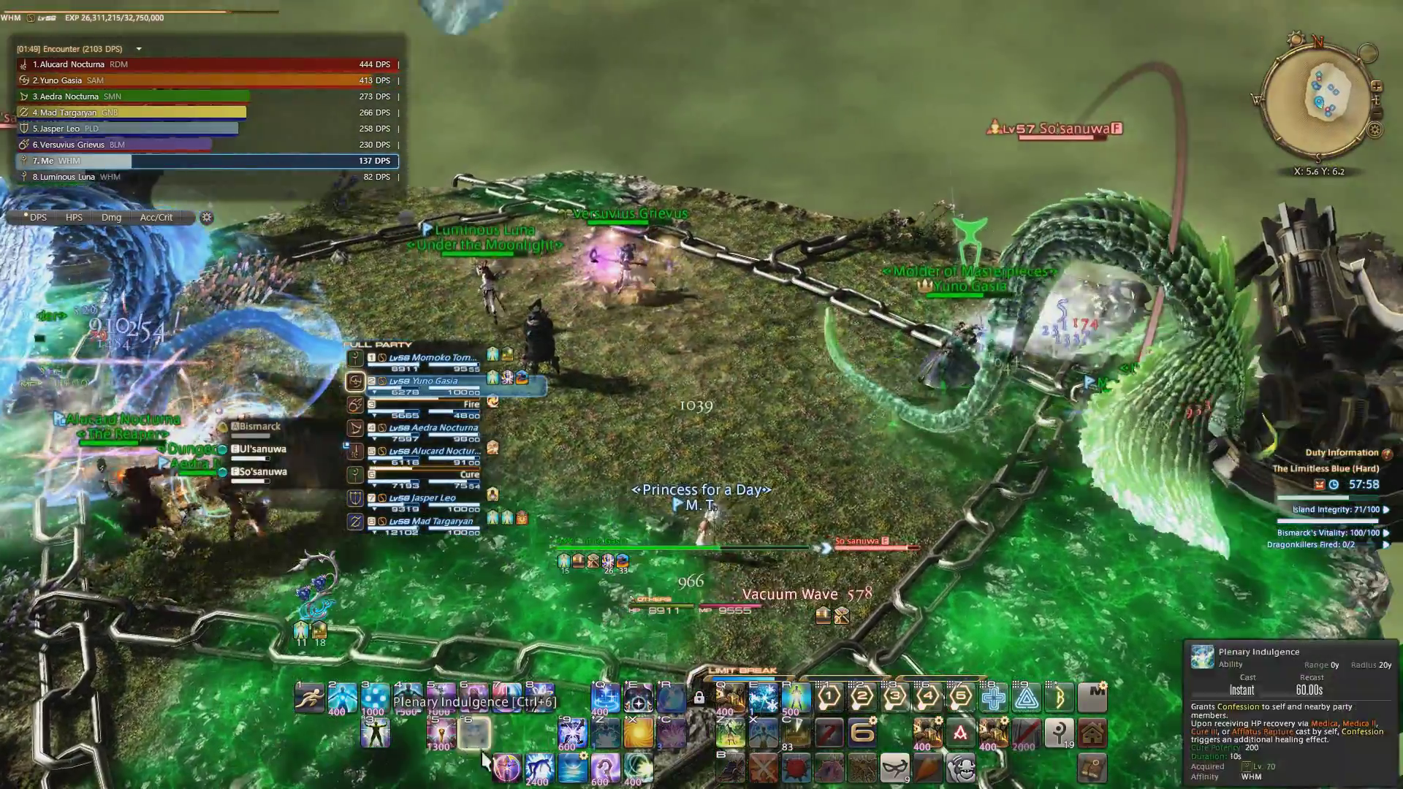
click(507, 768)
click(440, 733)
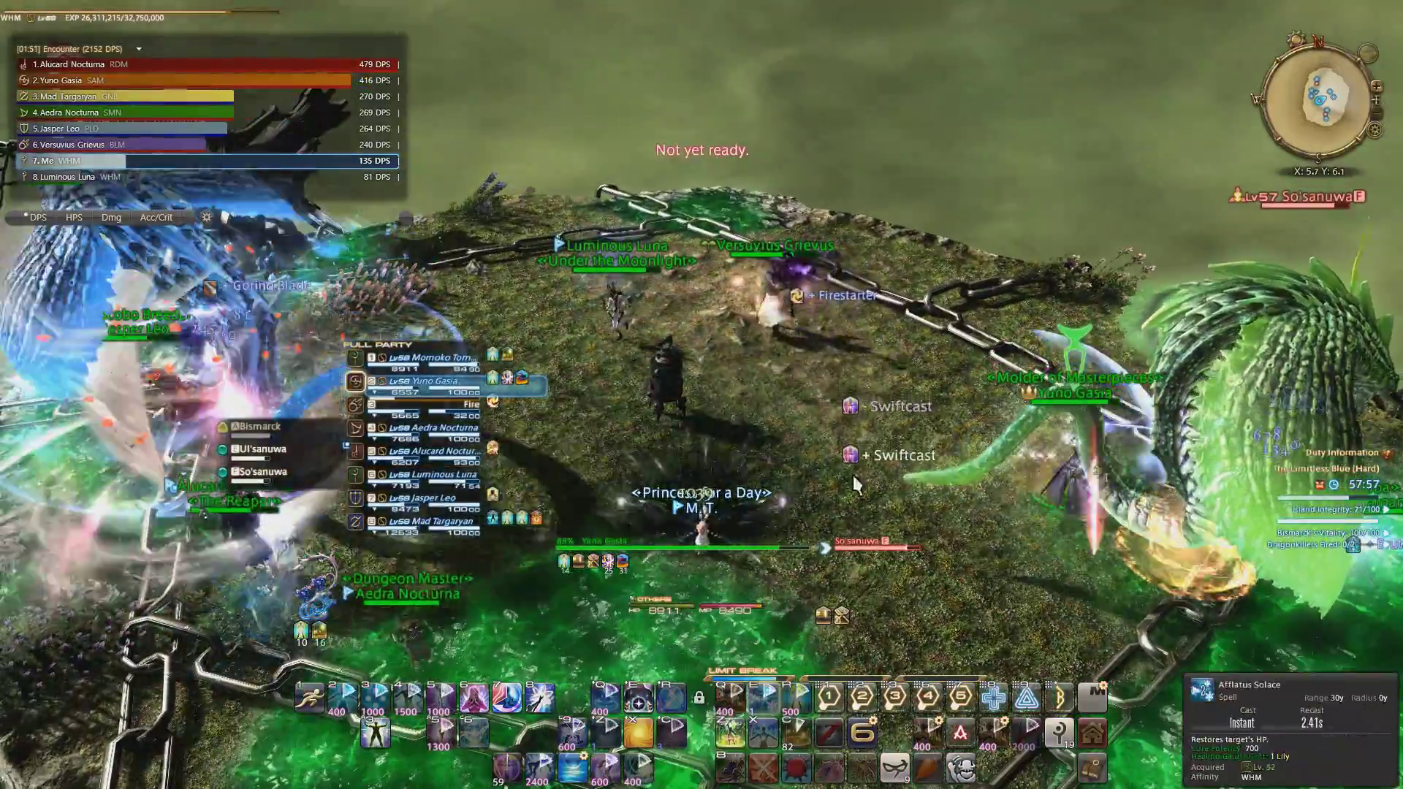
key(z)
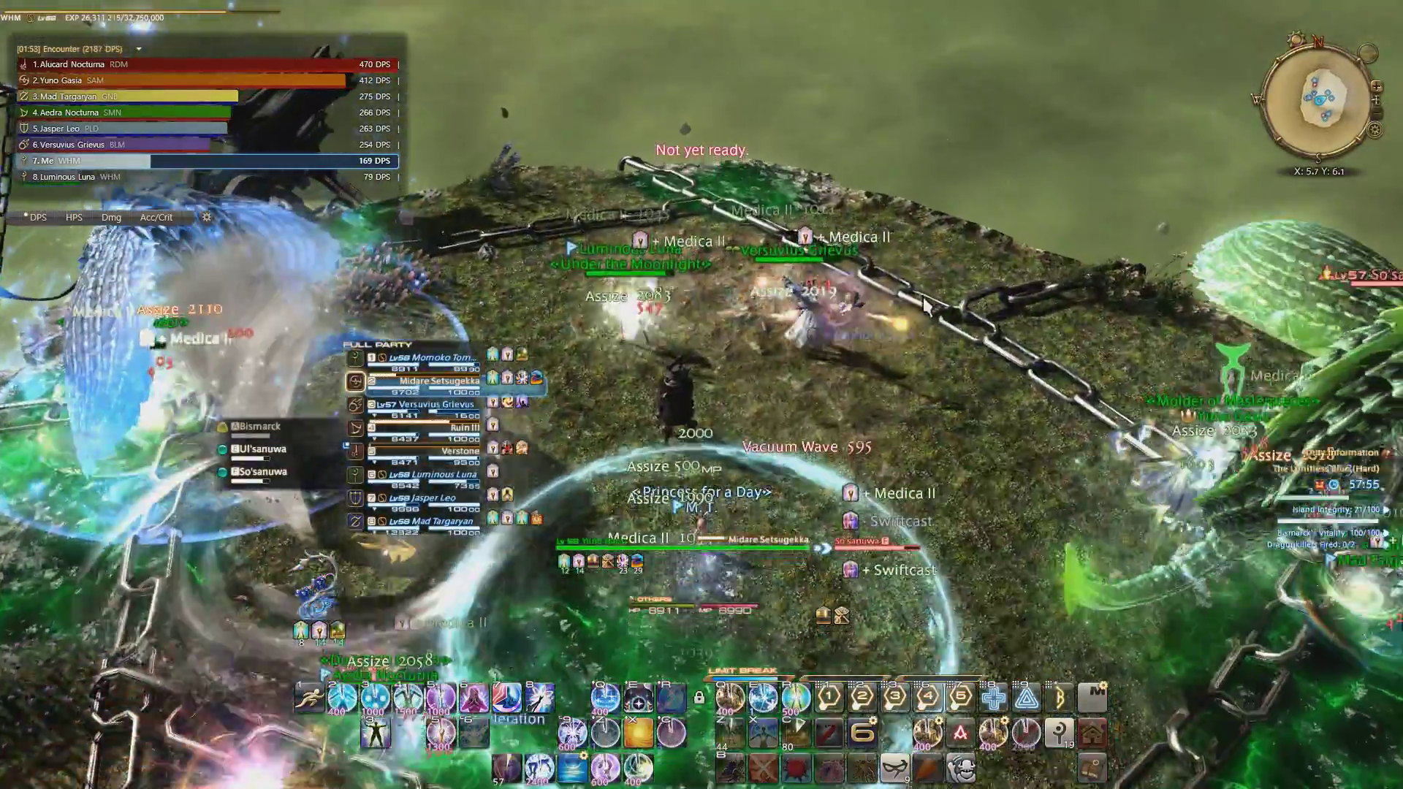
Cast Regen on the seventh party member and watch the party's DPS bars in the overlay
click(432, 498)
key(r)
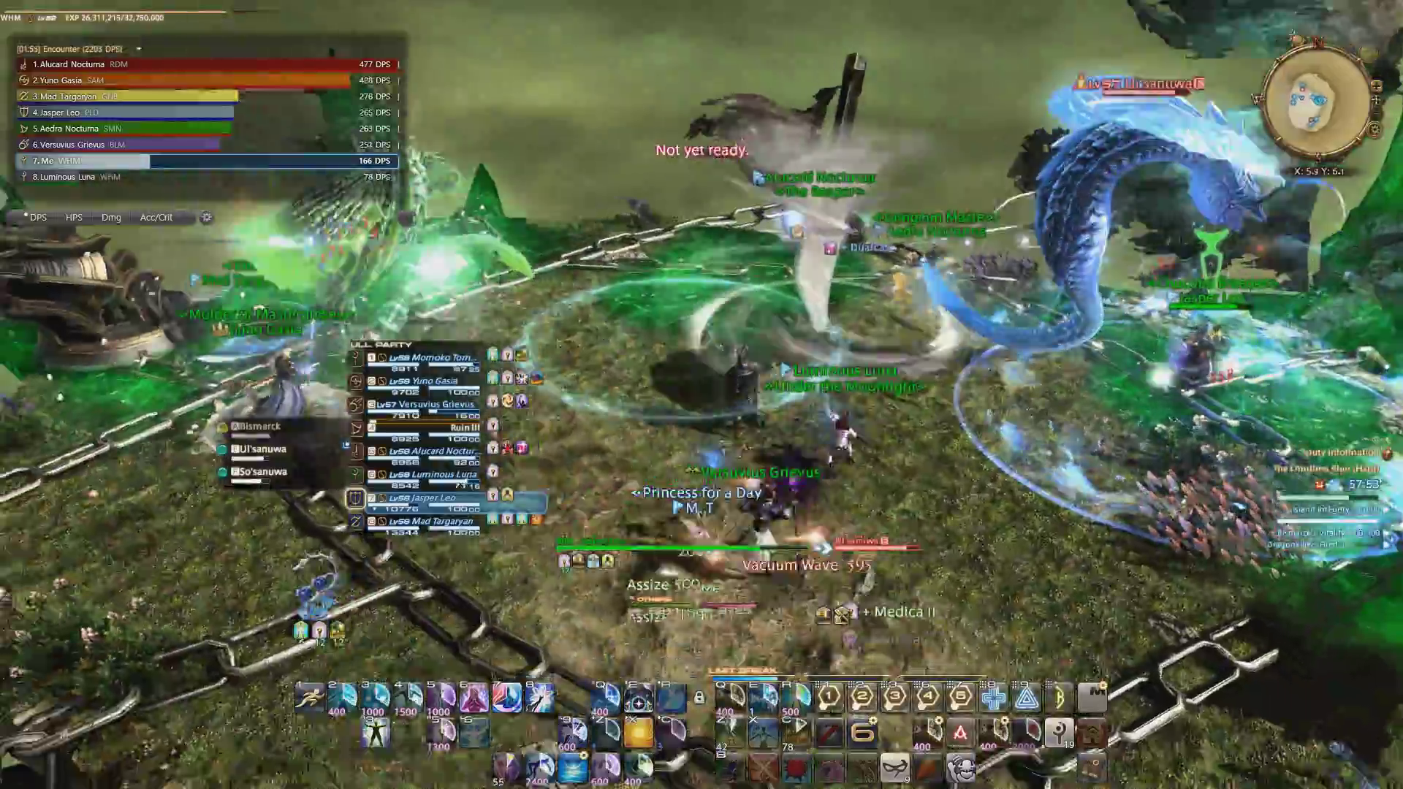
drag(687, 329, 710, 344)
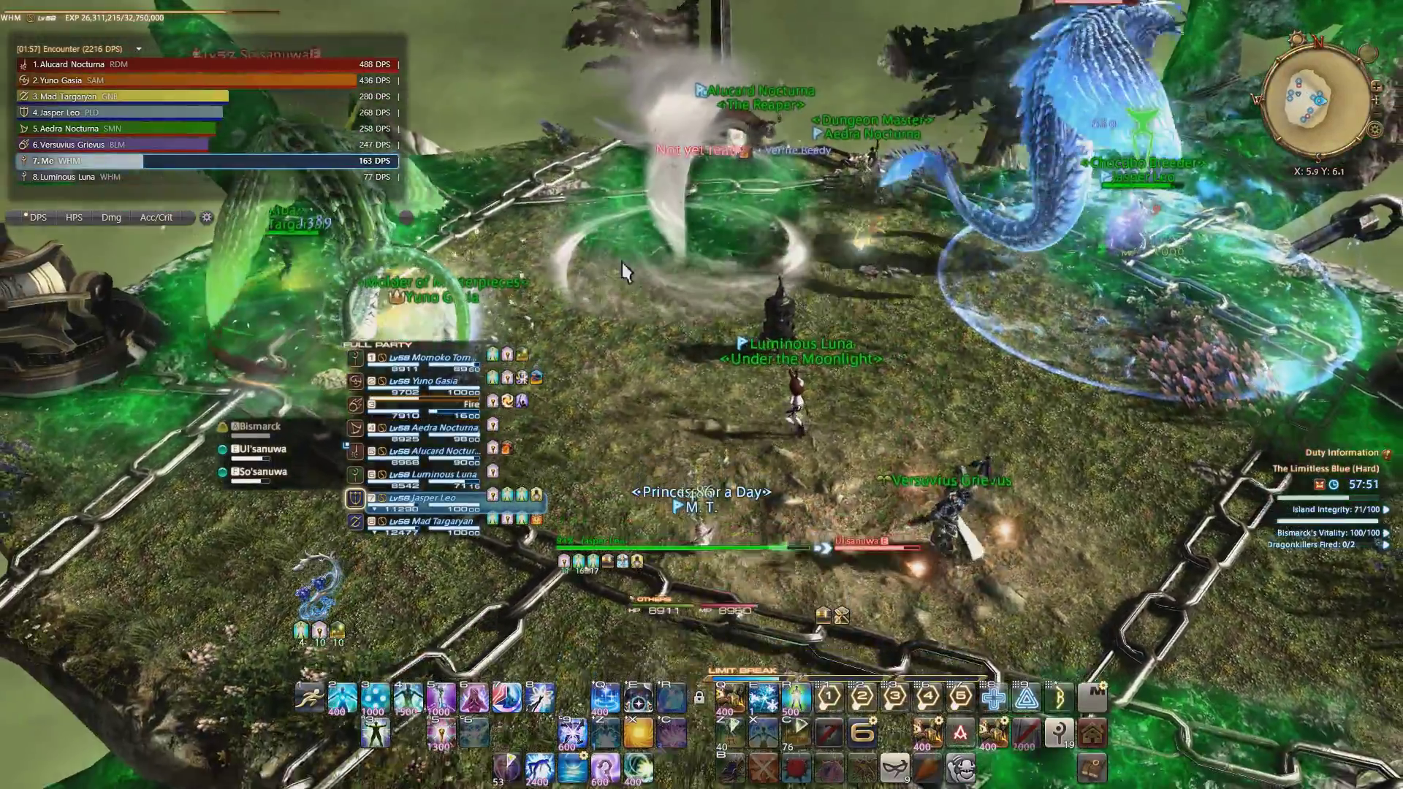
Target the enemy Ul'sanuwa and cast Aero II on it
drag(621, 262, 669, 336)
key(Tab)
click(637, 768)
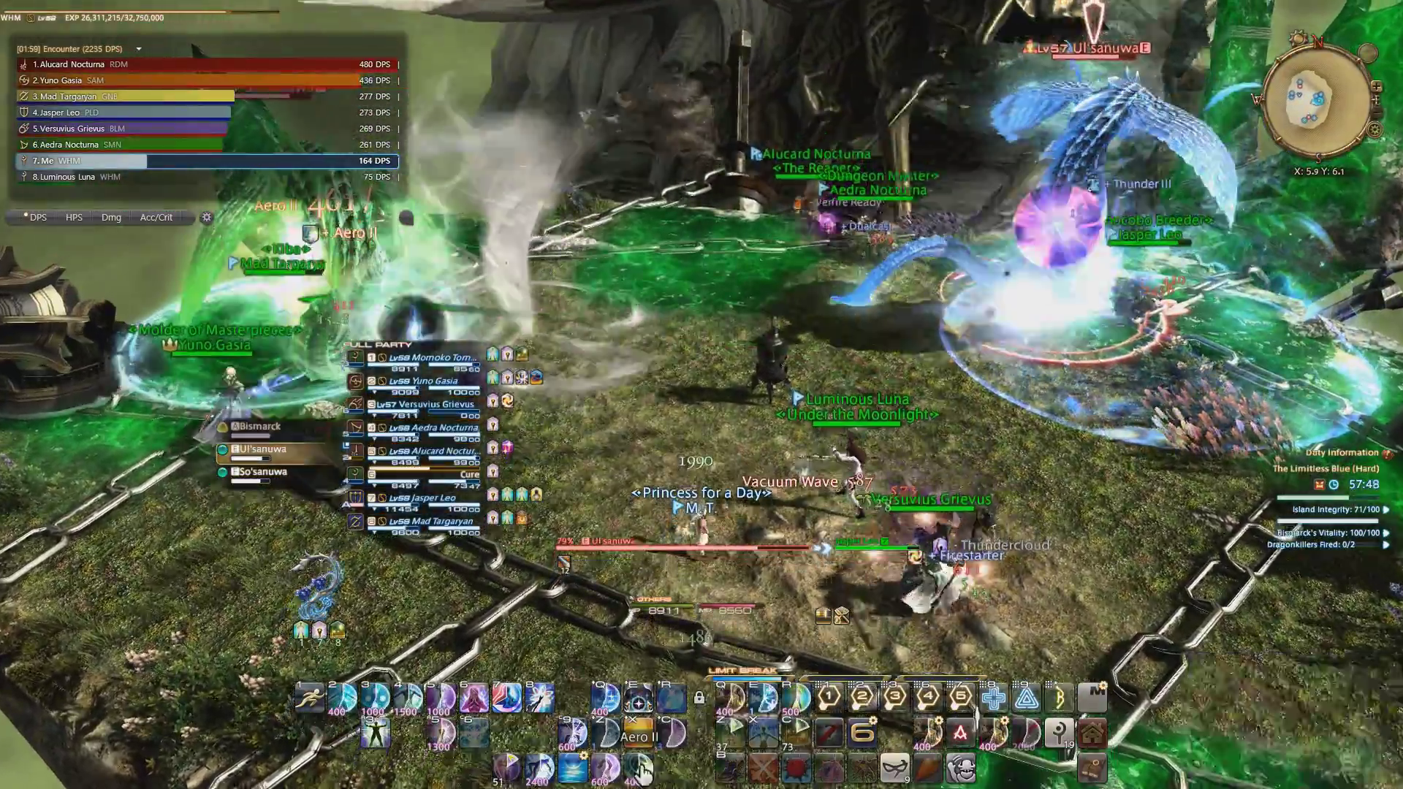
click(638, 768)
click(637, 769)
drag(833, 401, 895, 394)
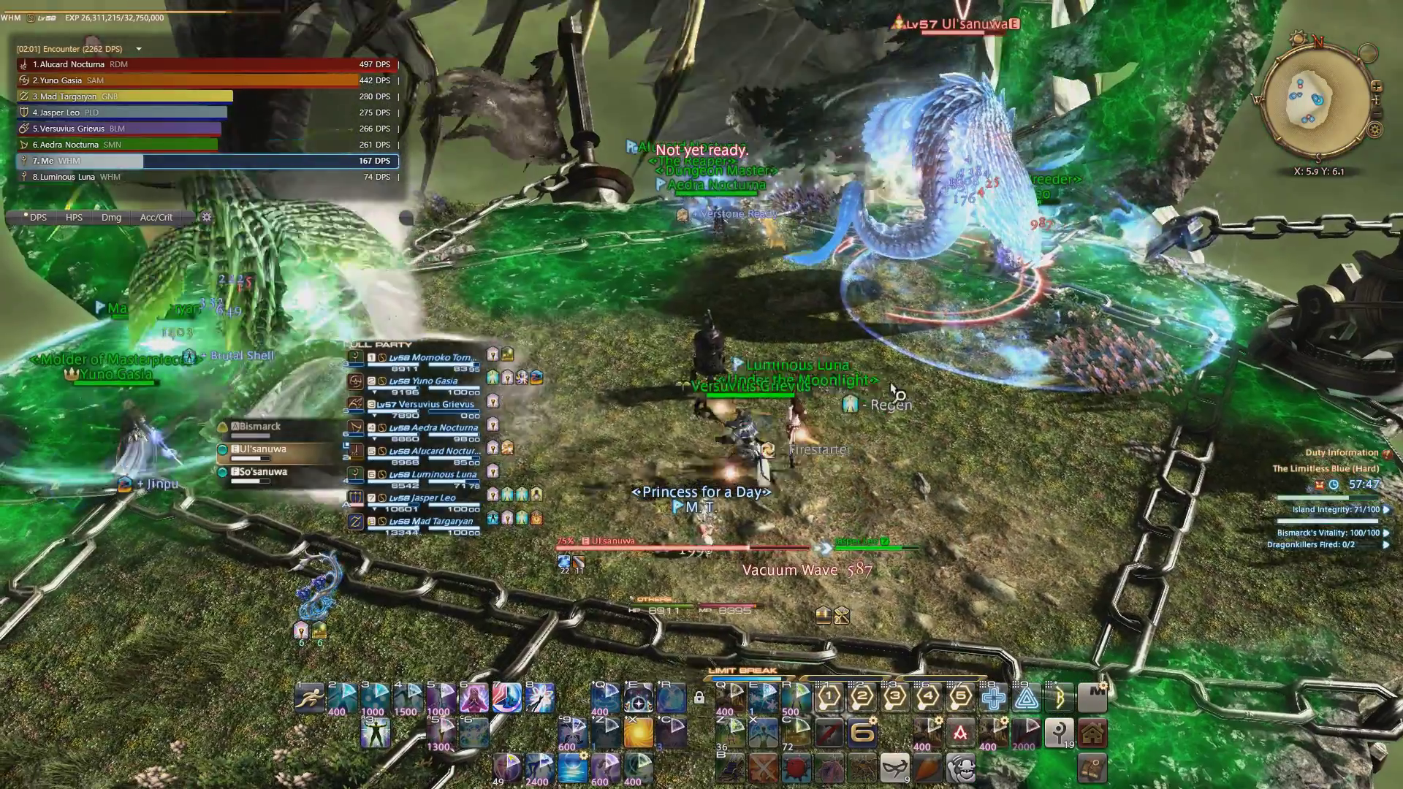
Switch to Advanced Combat Tracker and load avpayr_miniparse_momoko_fix.html as the Mini Parse skin
key(alt+Tab)
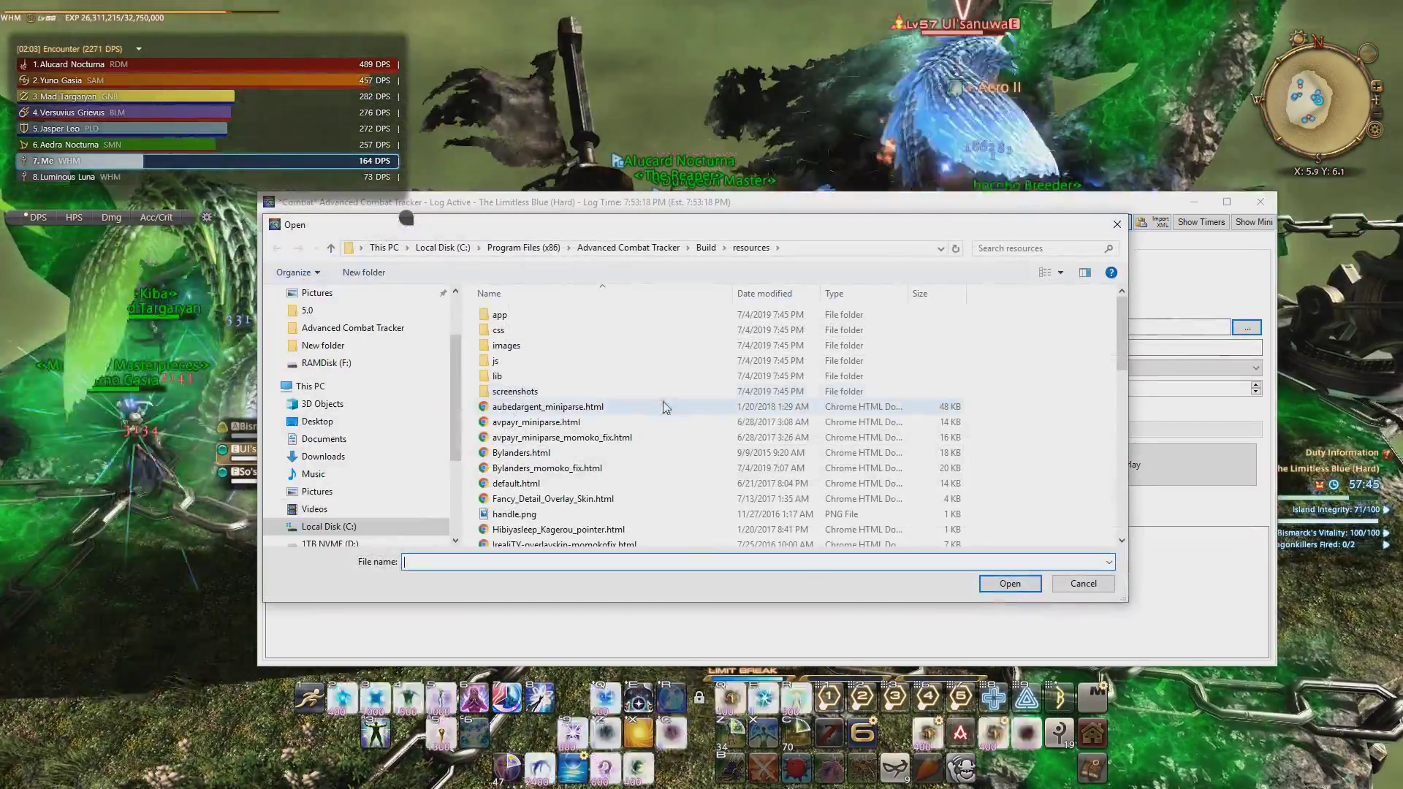
double_click(583, 438)
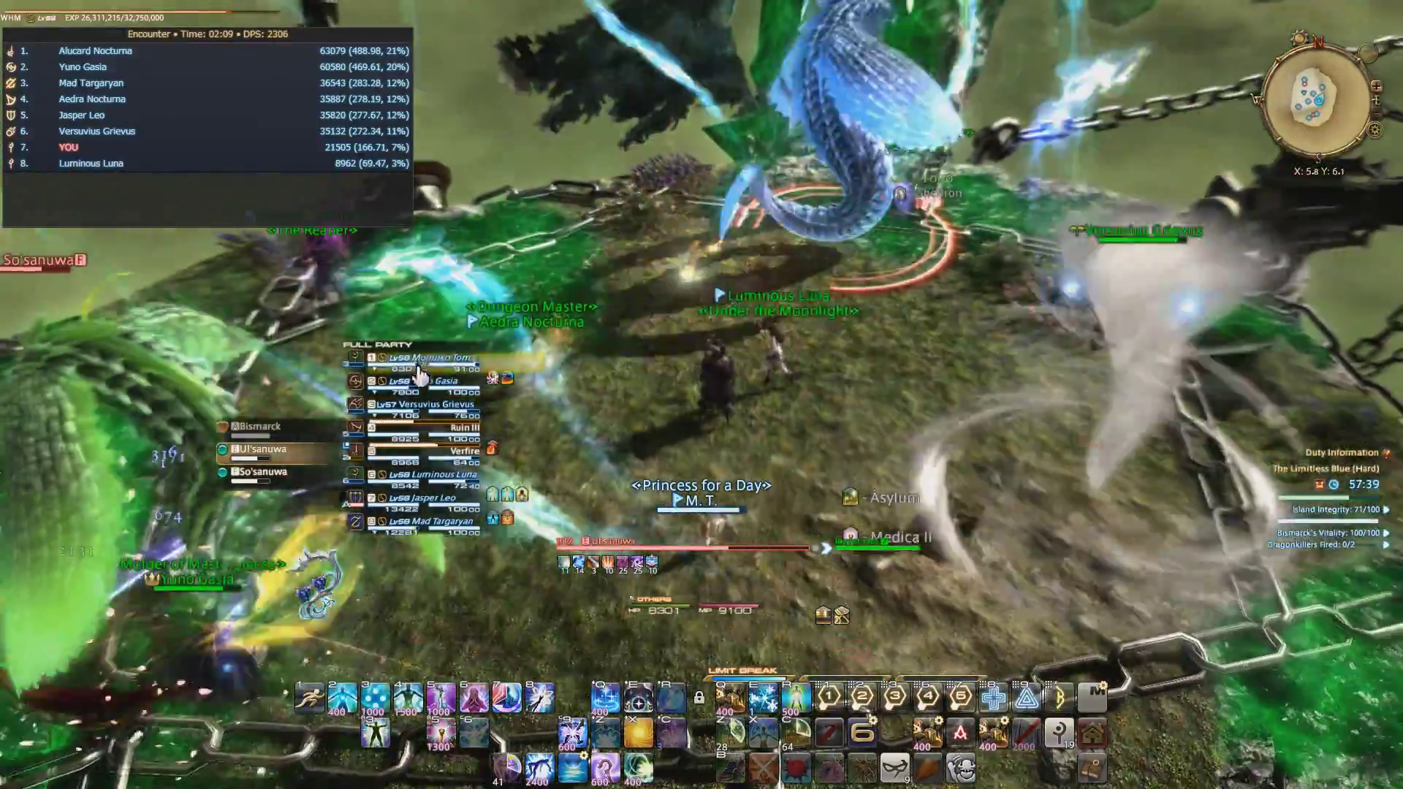
Cast Regen on the second party member and follow up with further healing for the party
click(423, 381)
key(r)
key(r)
drag(735, 315, 774, 379)
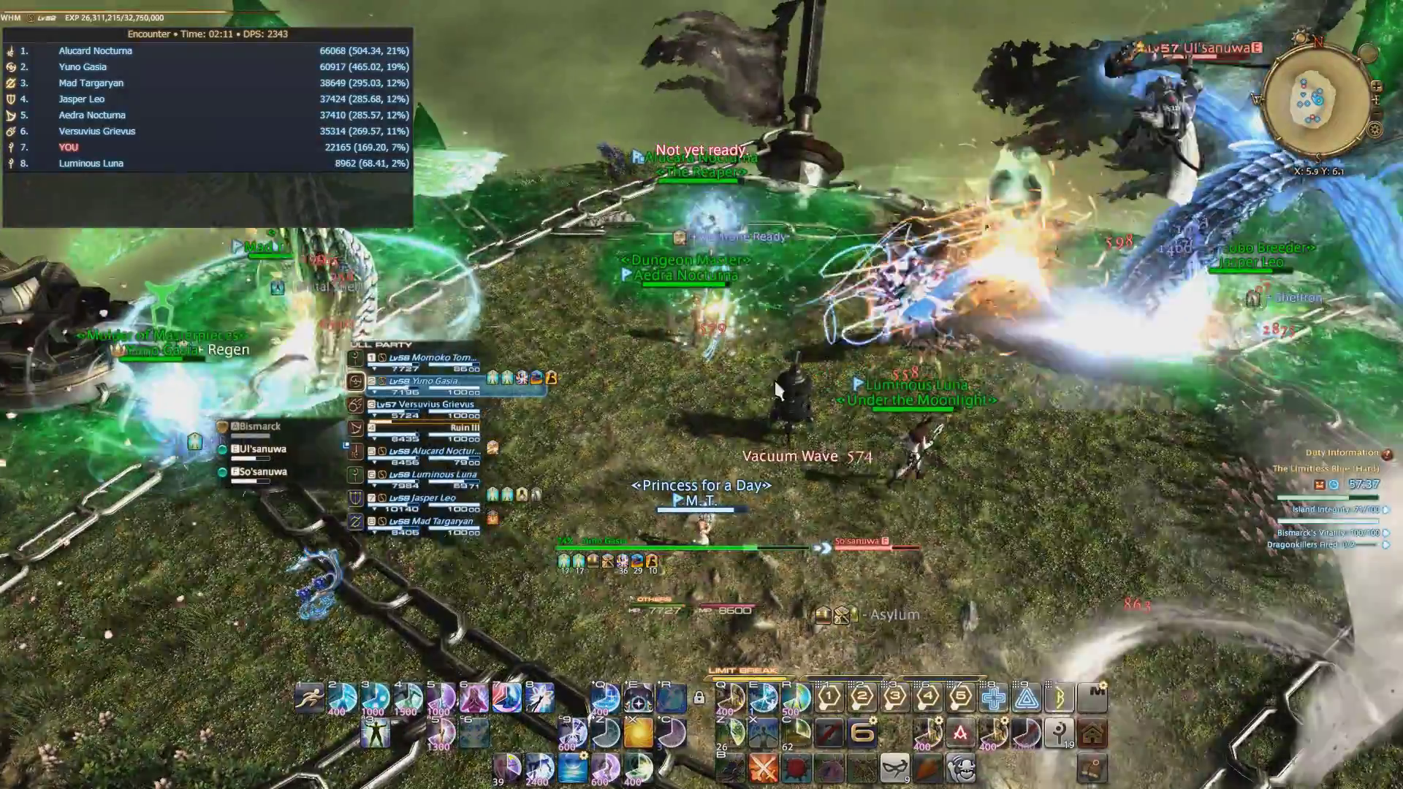
drag(658, 431, 744, 379)
key(e)
key(e)
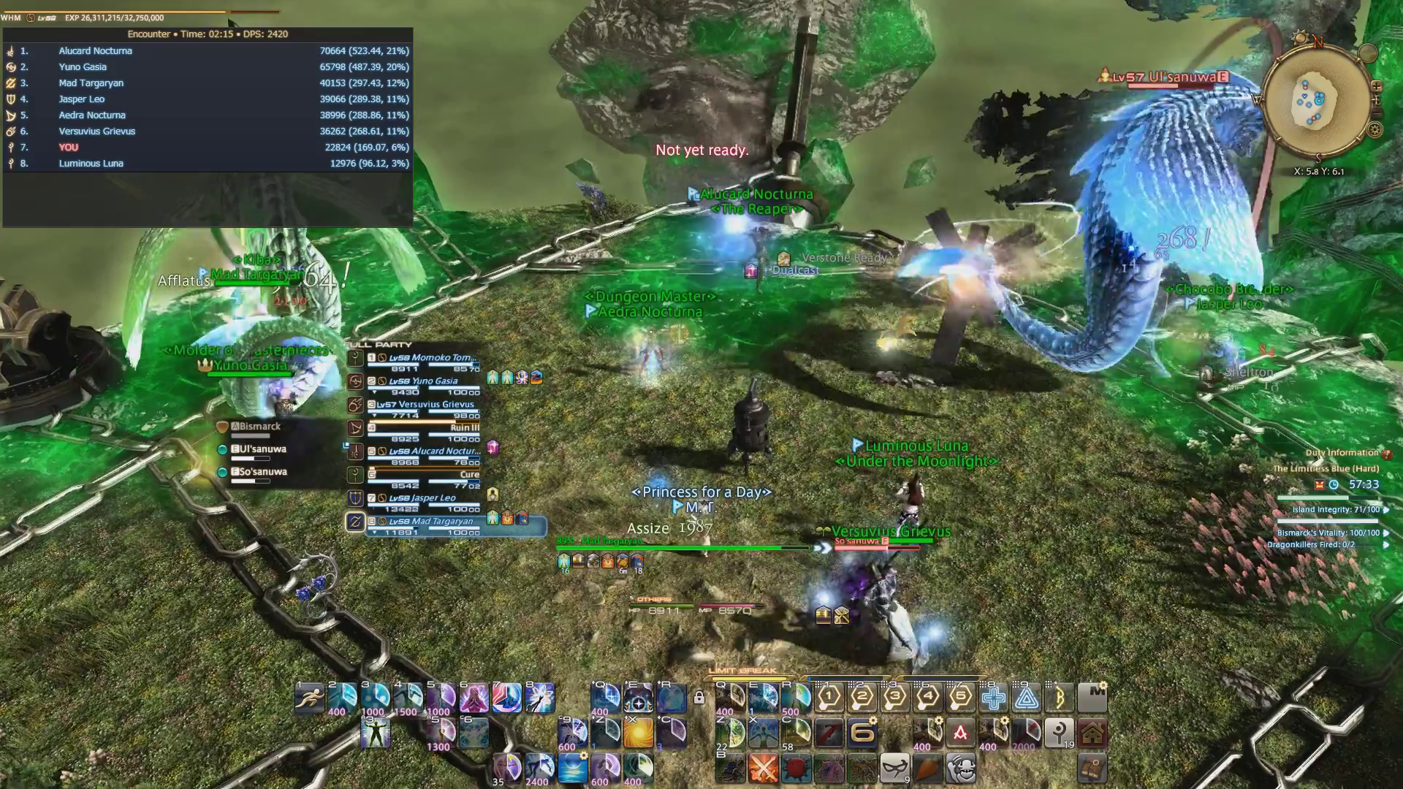
Load IrealiTY-overlayskin-momokofix.html as the Mini Parse skin in Advanced Combat Tracker, and replace it with another skin from the resources folder
key(alt+Tab)
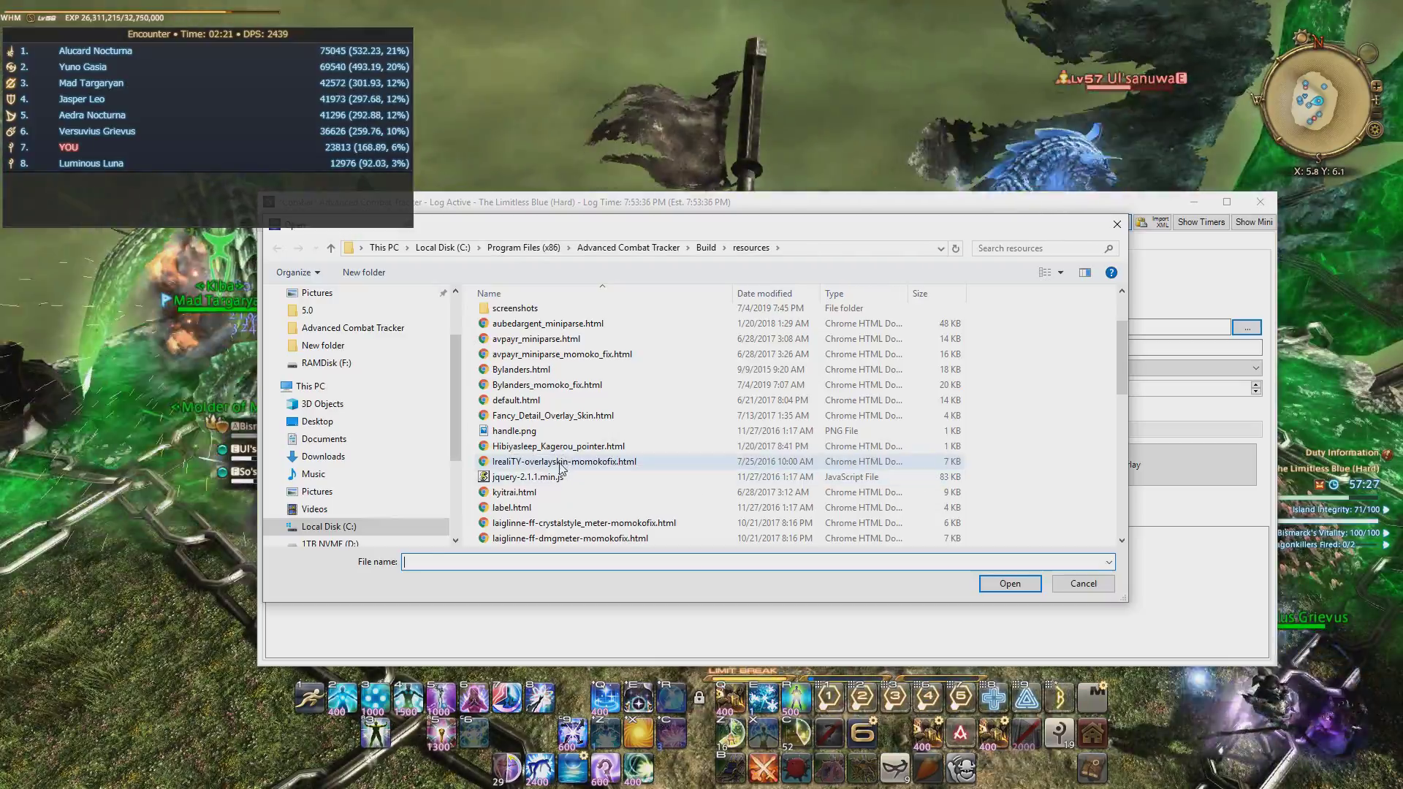
double_click(560, 462)
click(151, 431)
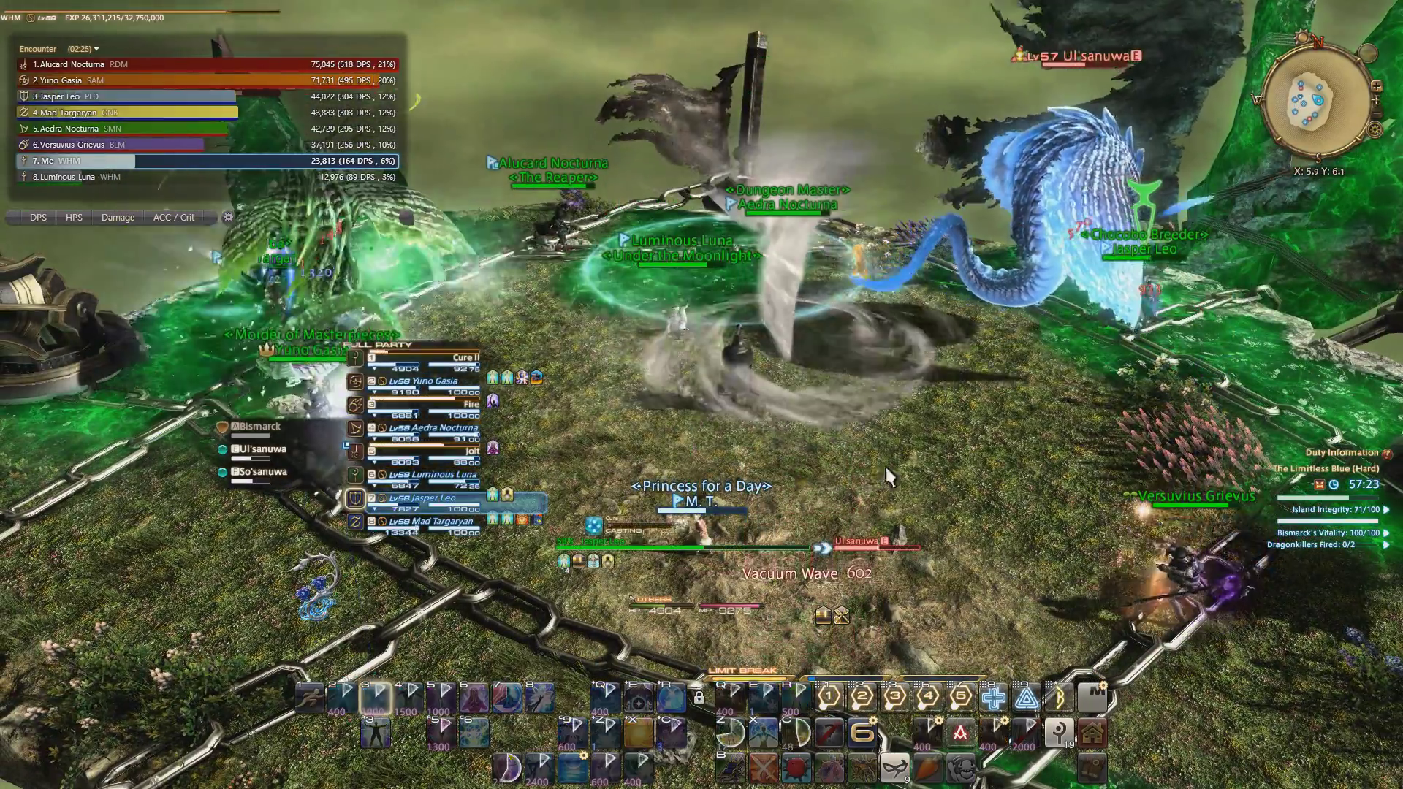
key(alt+Tab)
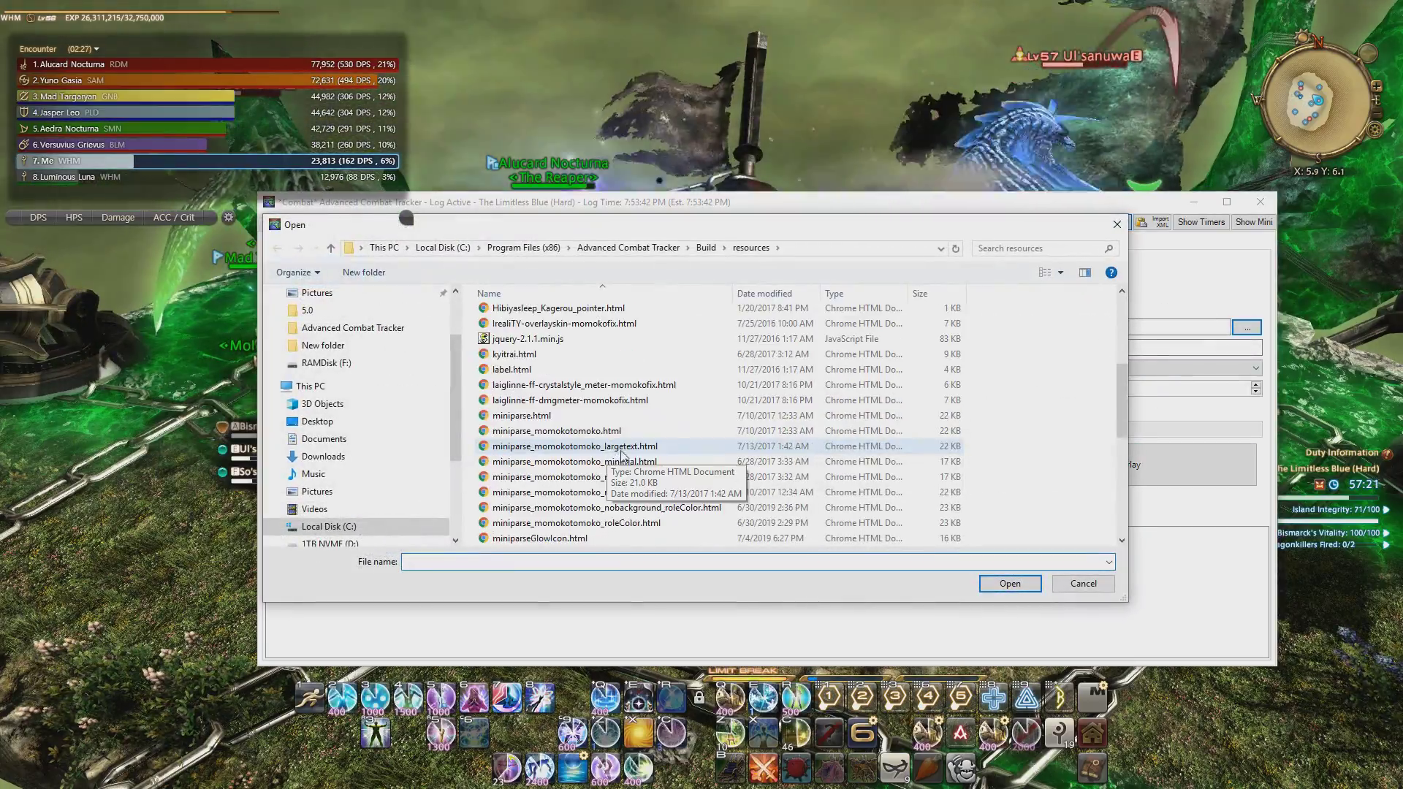
key(alt+Tab)
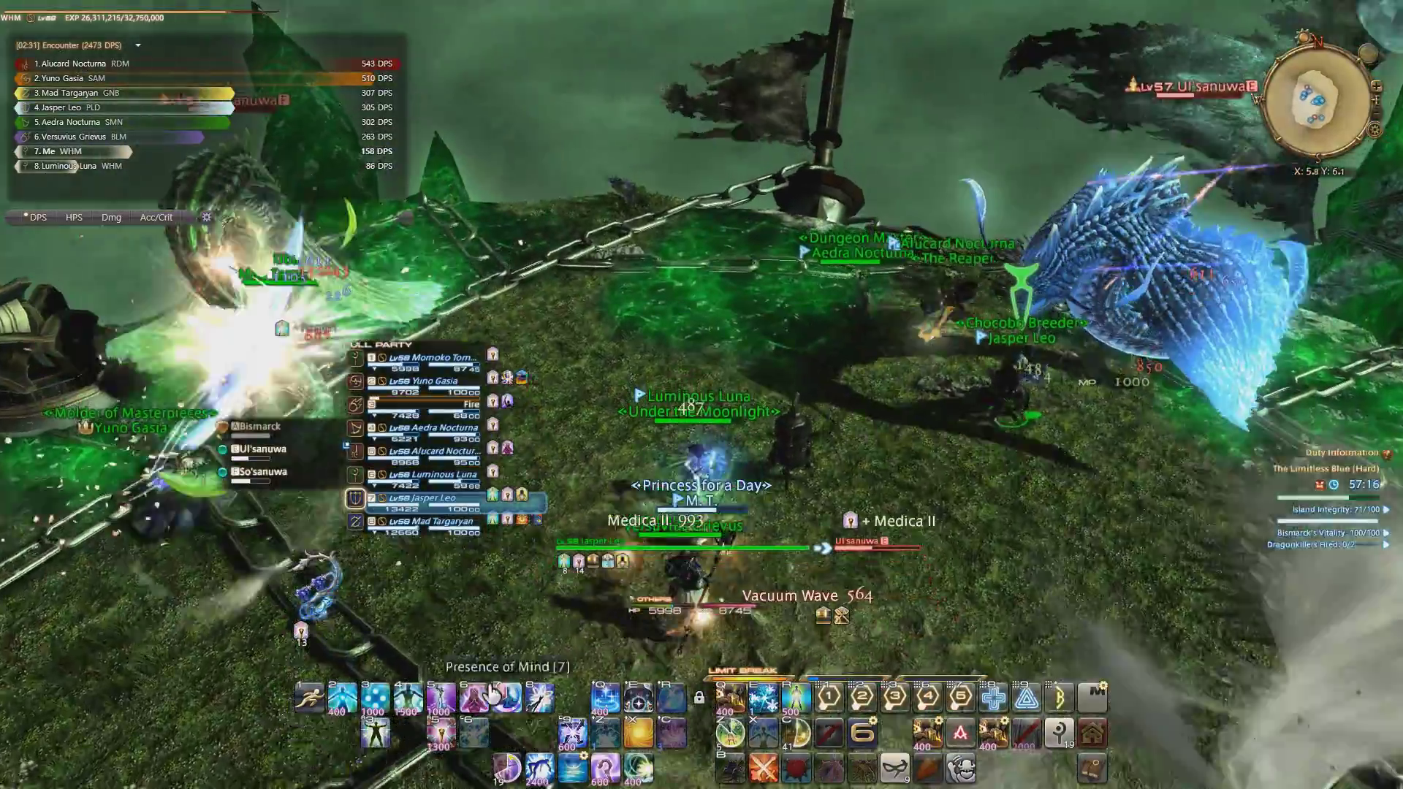
Move across the island and heal the whole party with Medica
click(447, 700)
click(446, 700)
key(w)
drag(590, 419, 774, 420)
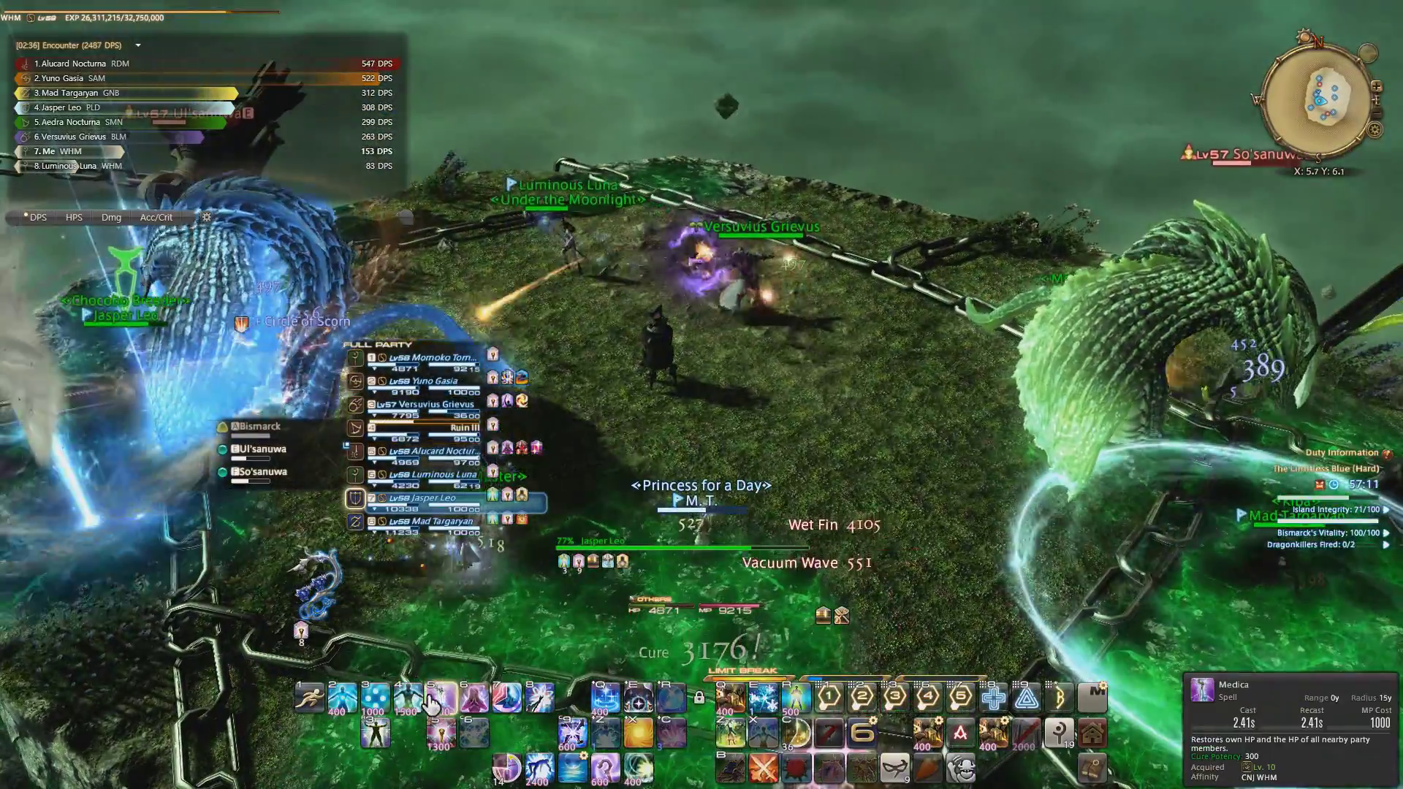
click(432, 701)
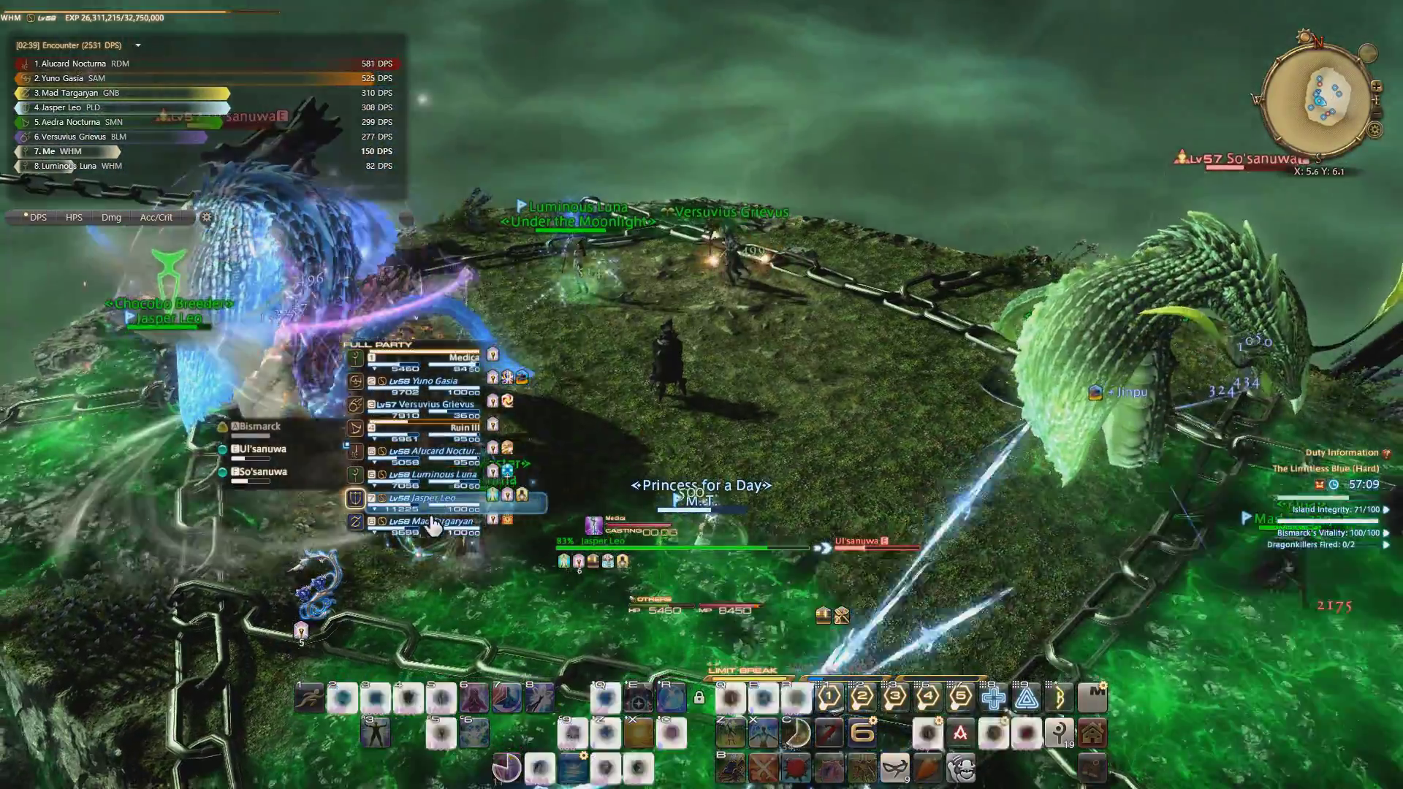
Cast Regen on the last party member and follow up with Assize
click(431, 525)
key(s)
key(r)
click(414, 515)
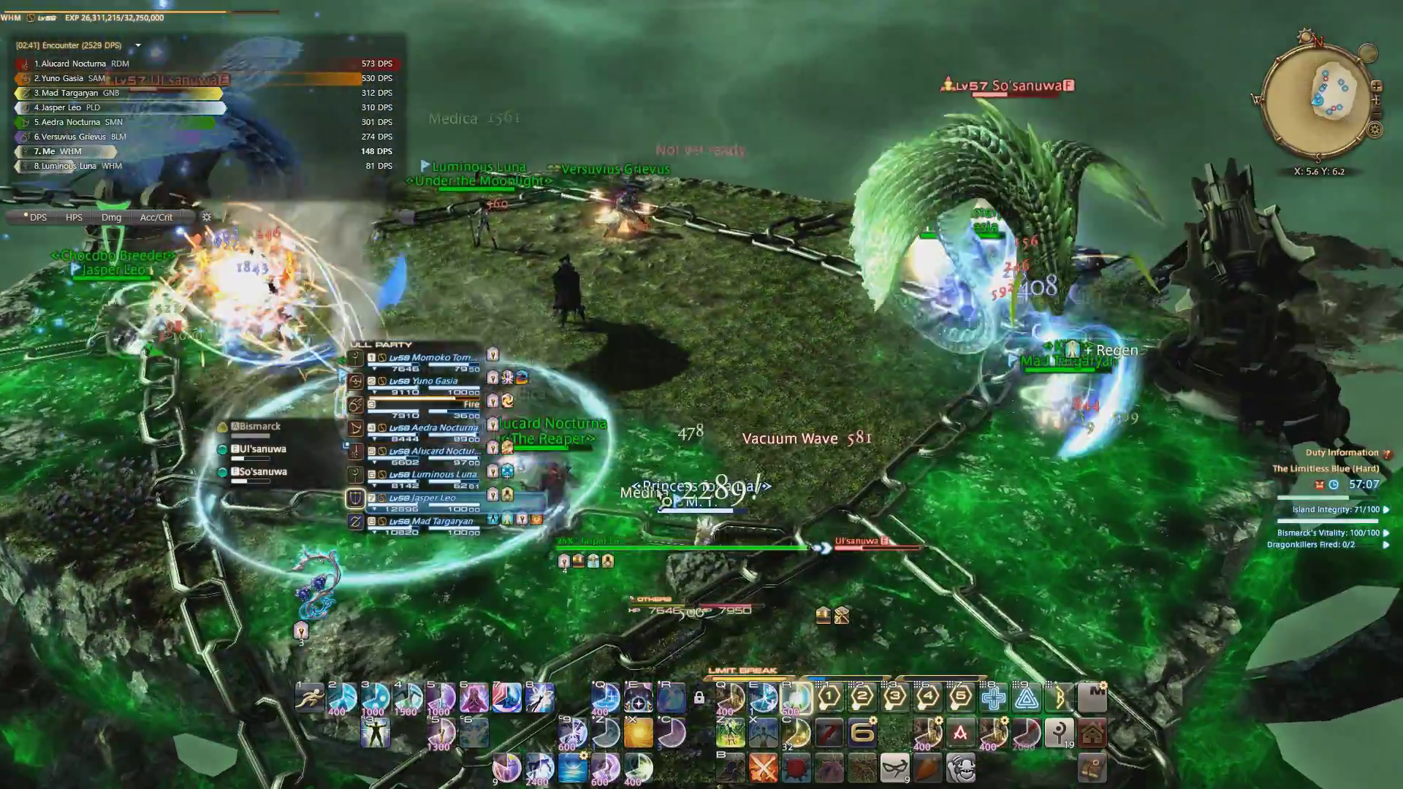
key(z)
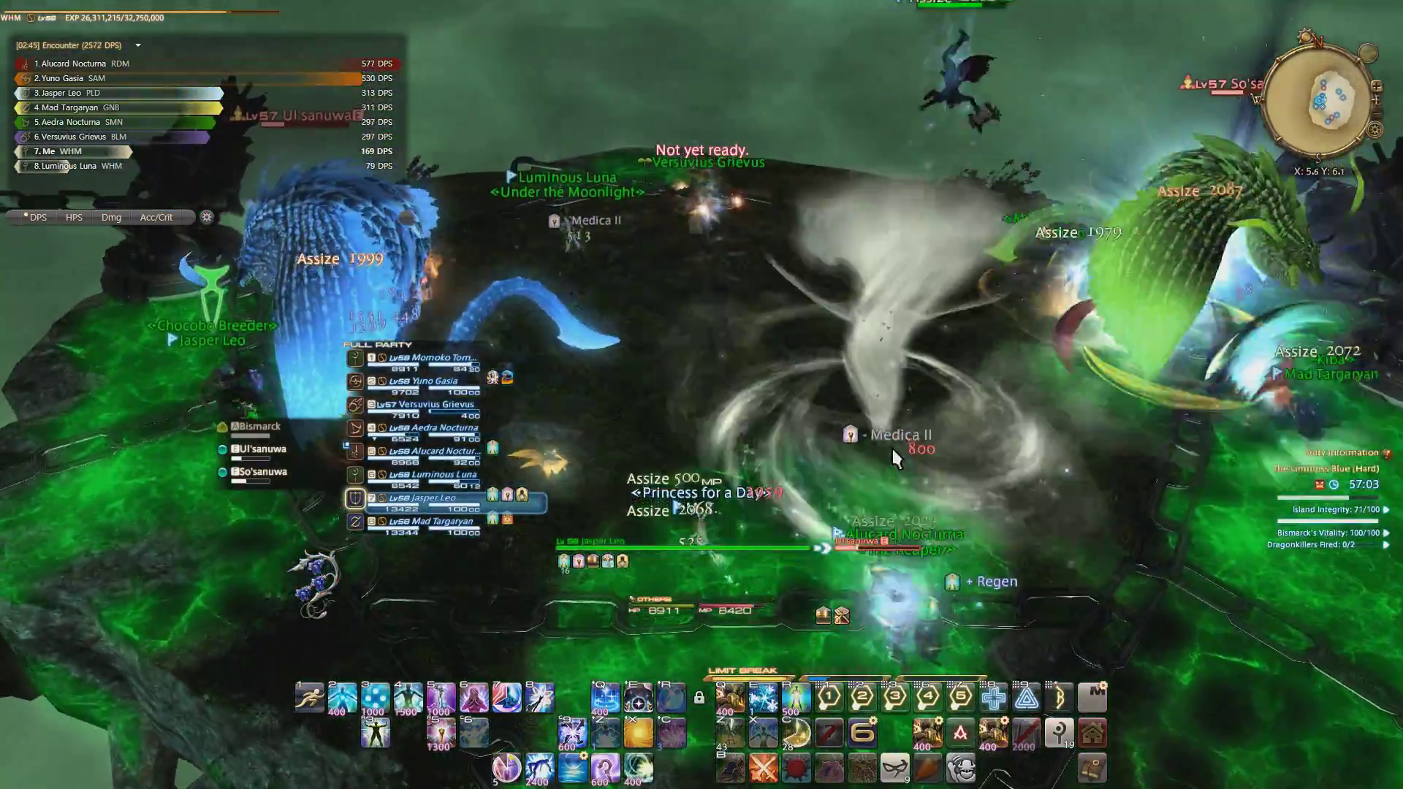
Load miniparseGlowIconGraph_momoko_fix.html as the Mini Parse skin in Advanced Combat Tracker and return to the game
key(alt+Tab)
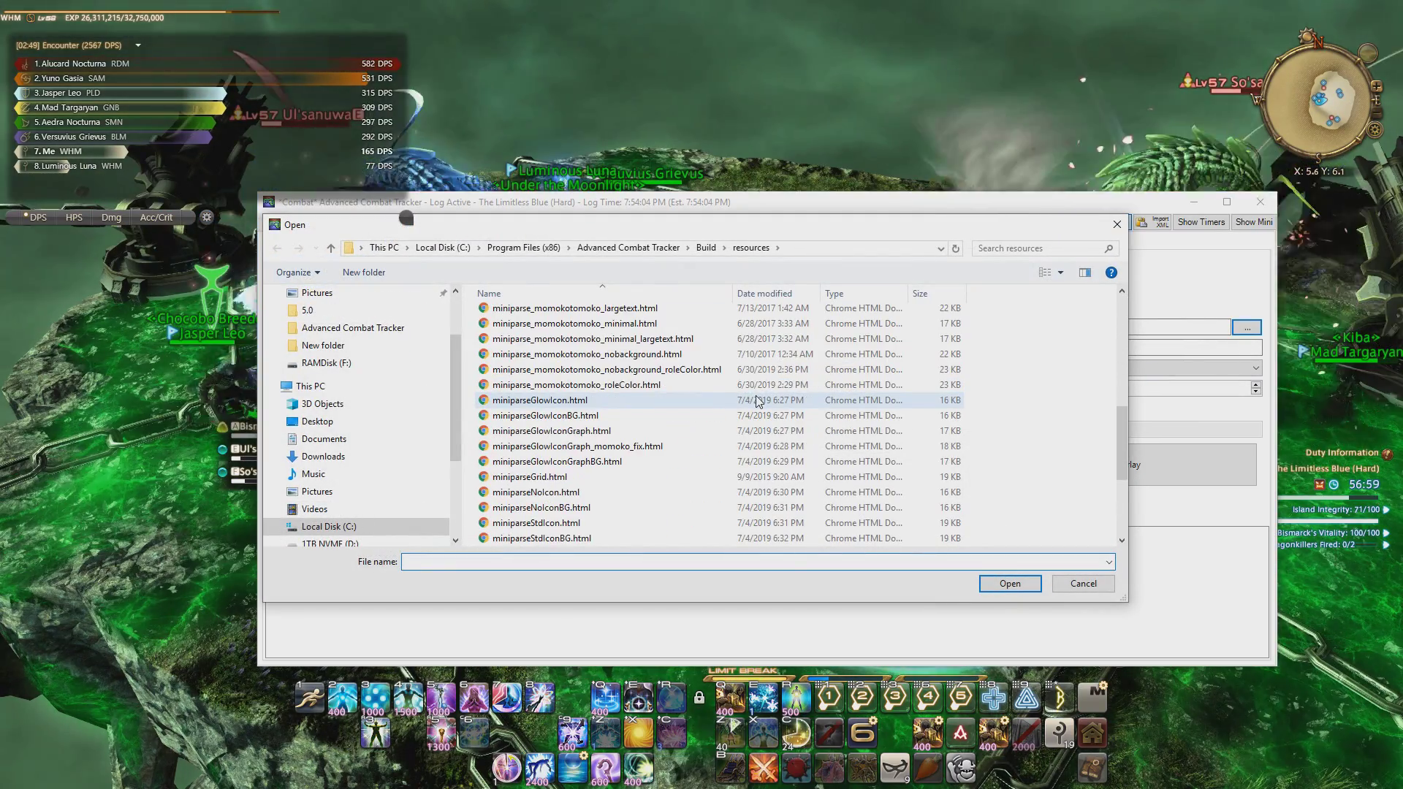
double_click(616, 403)
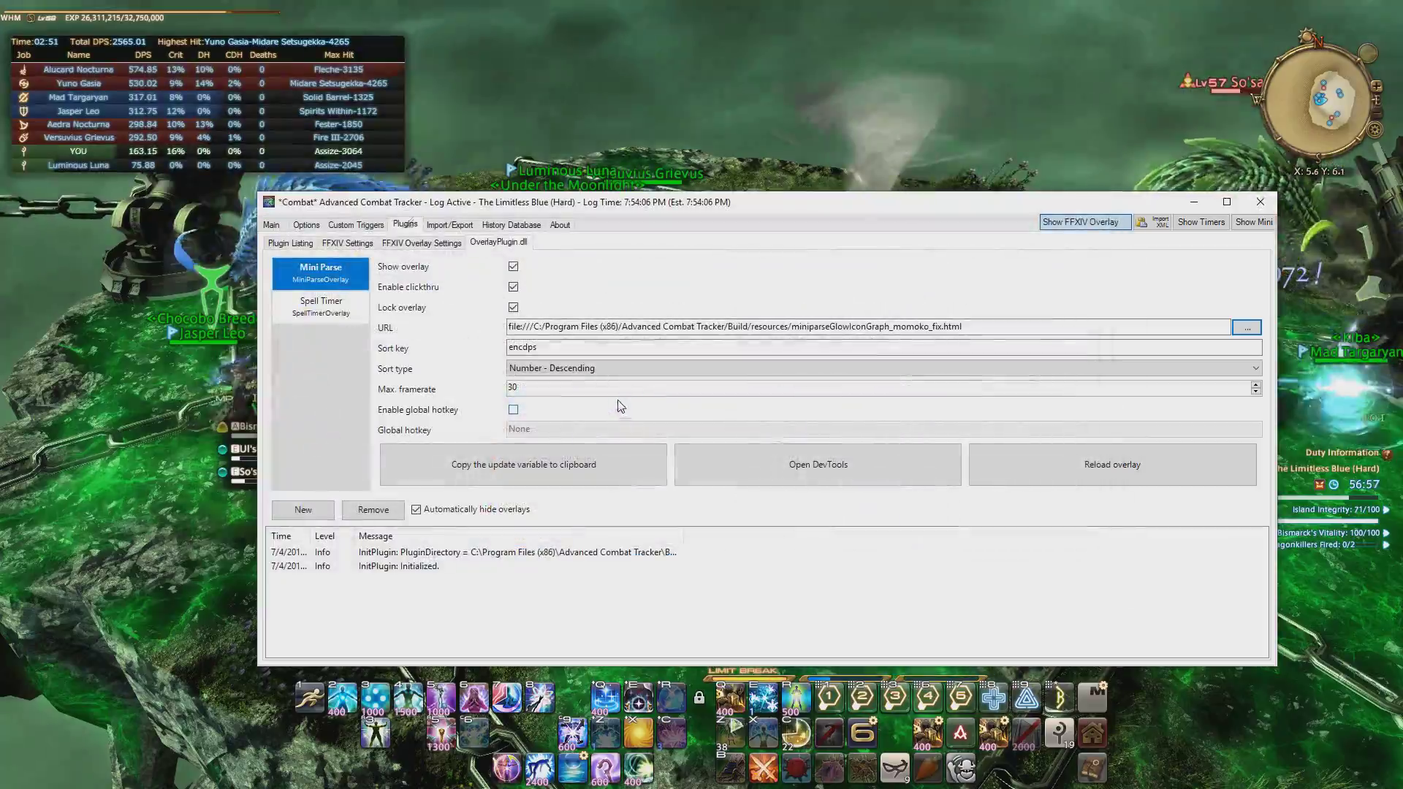
click(37, 400)
Cast Regen on your own character, heal the party with Medica II and reposition on the island
key(d)
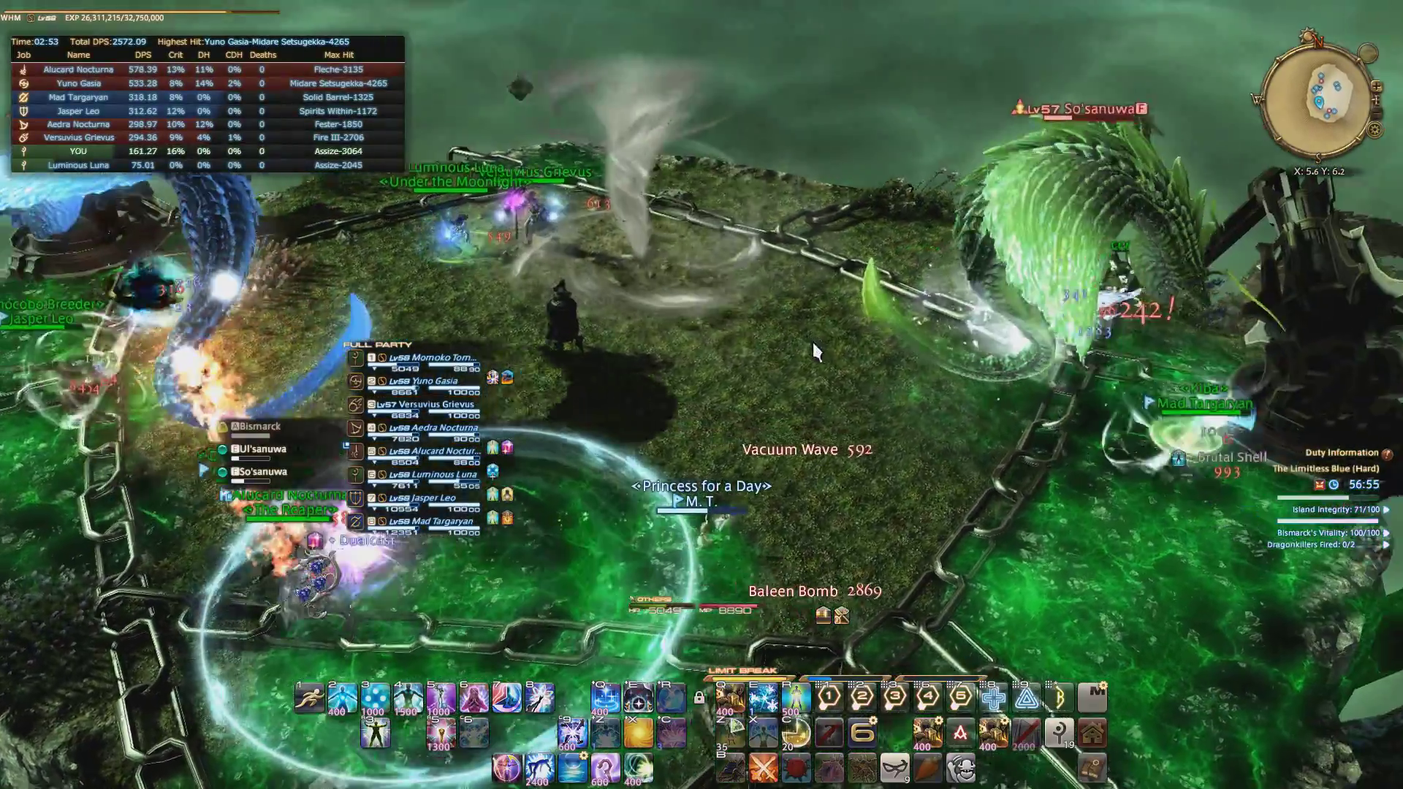
key(r)
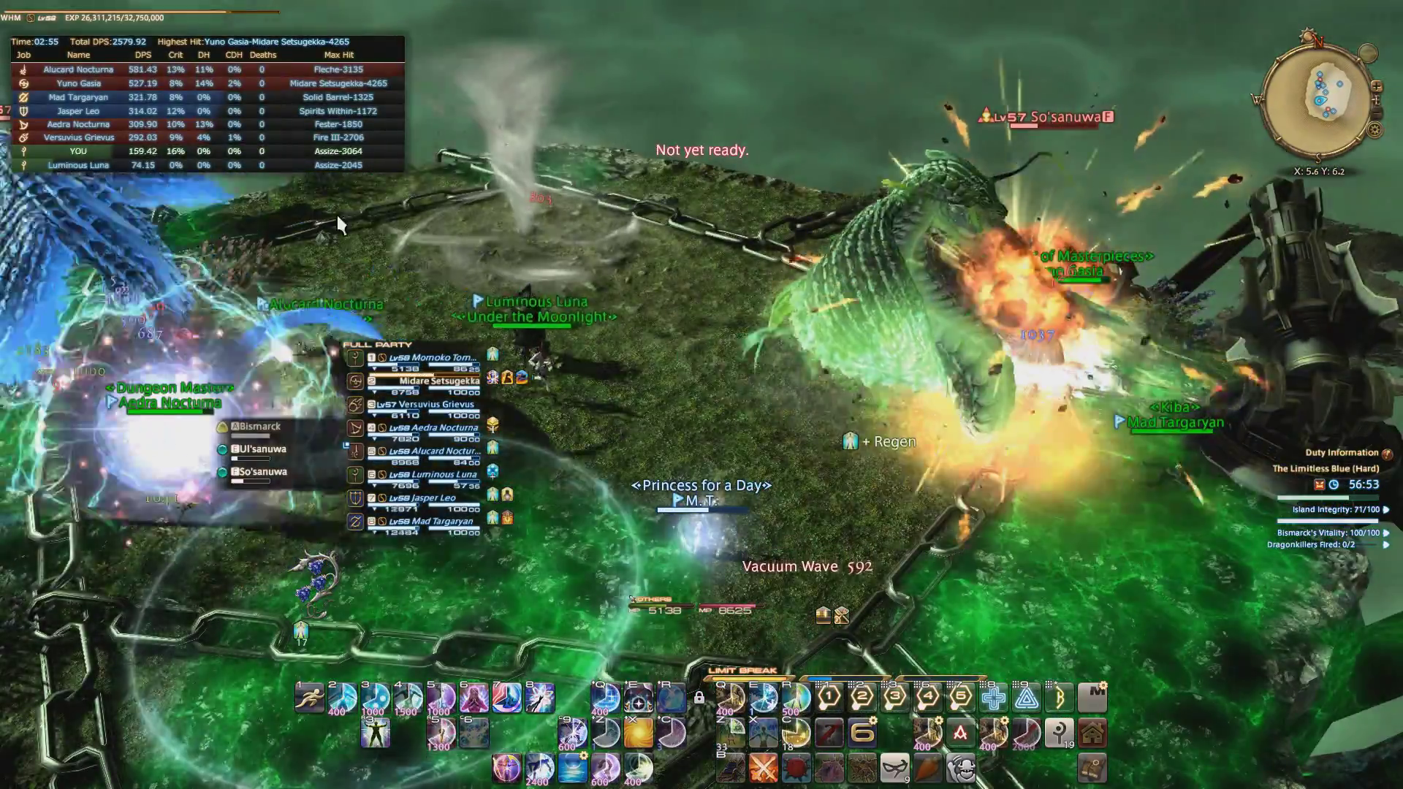
key(w)
key(a)
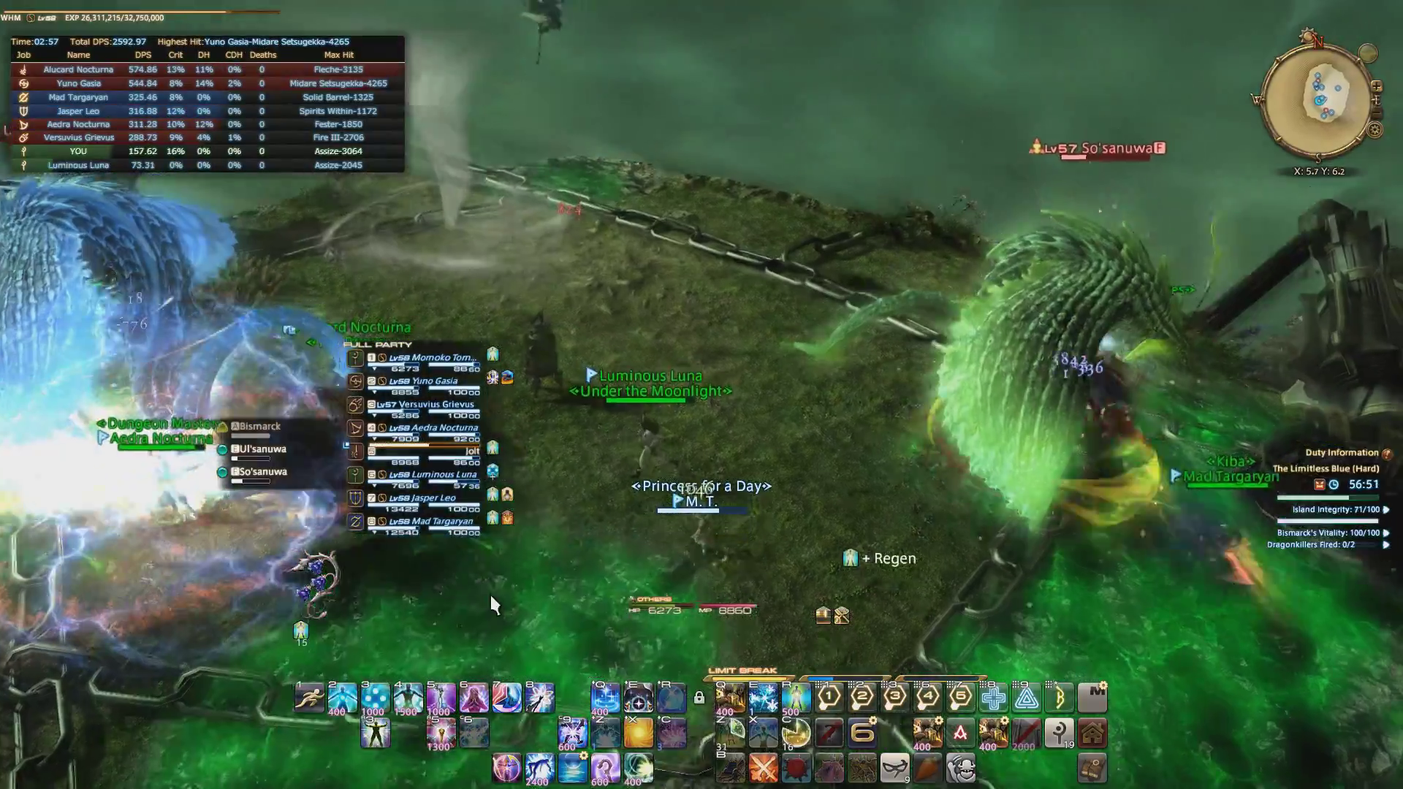
key(ctrl+5)
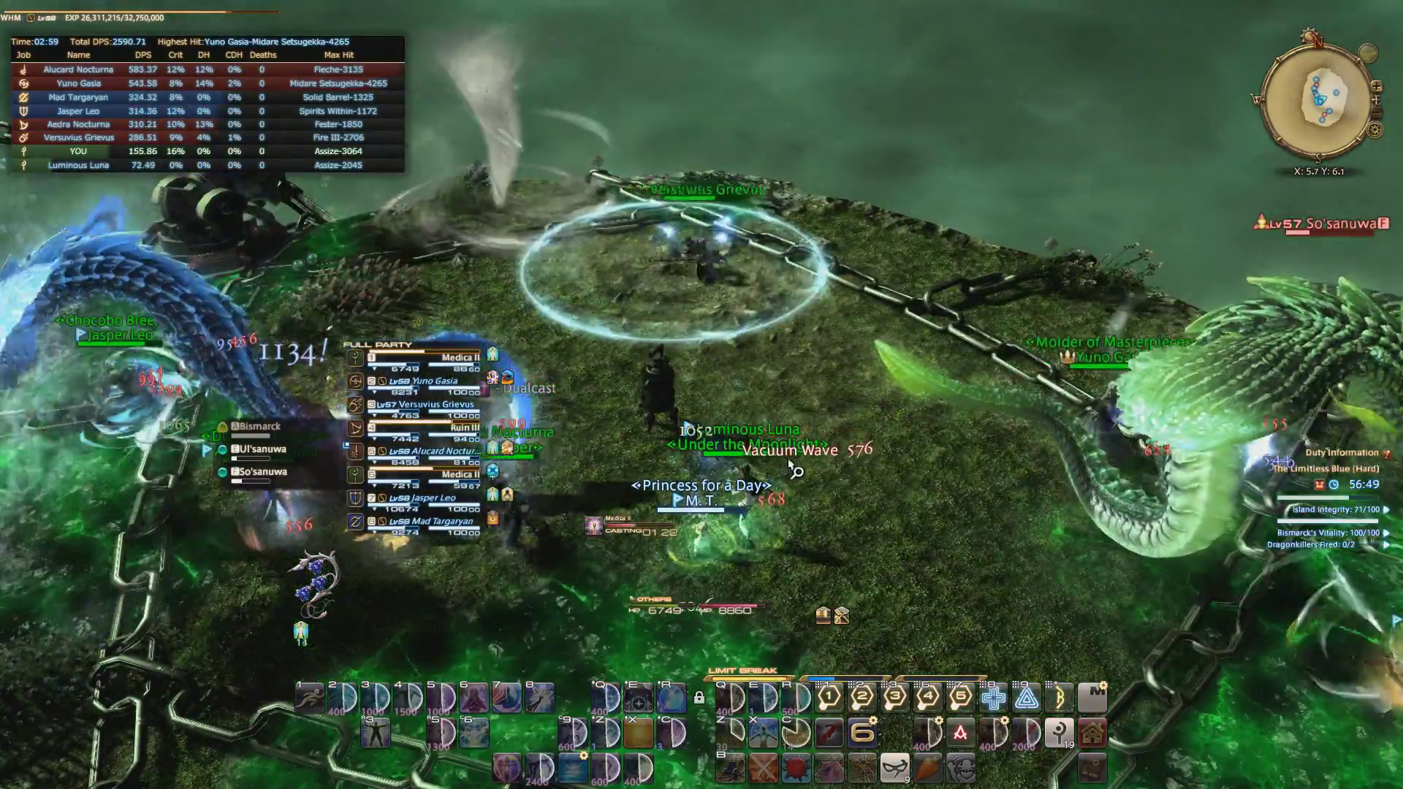
key(s)
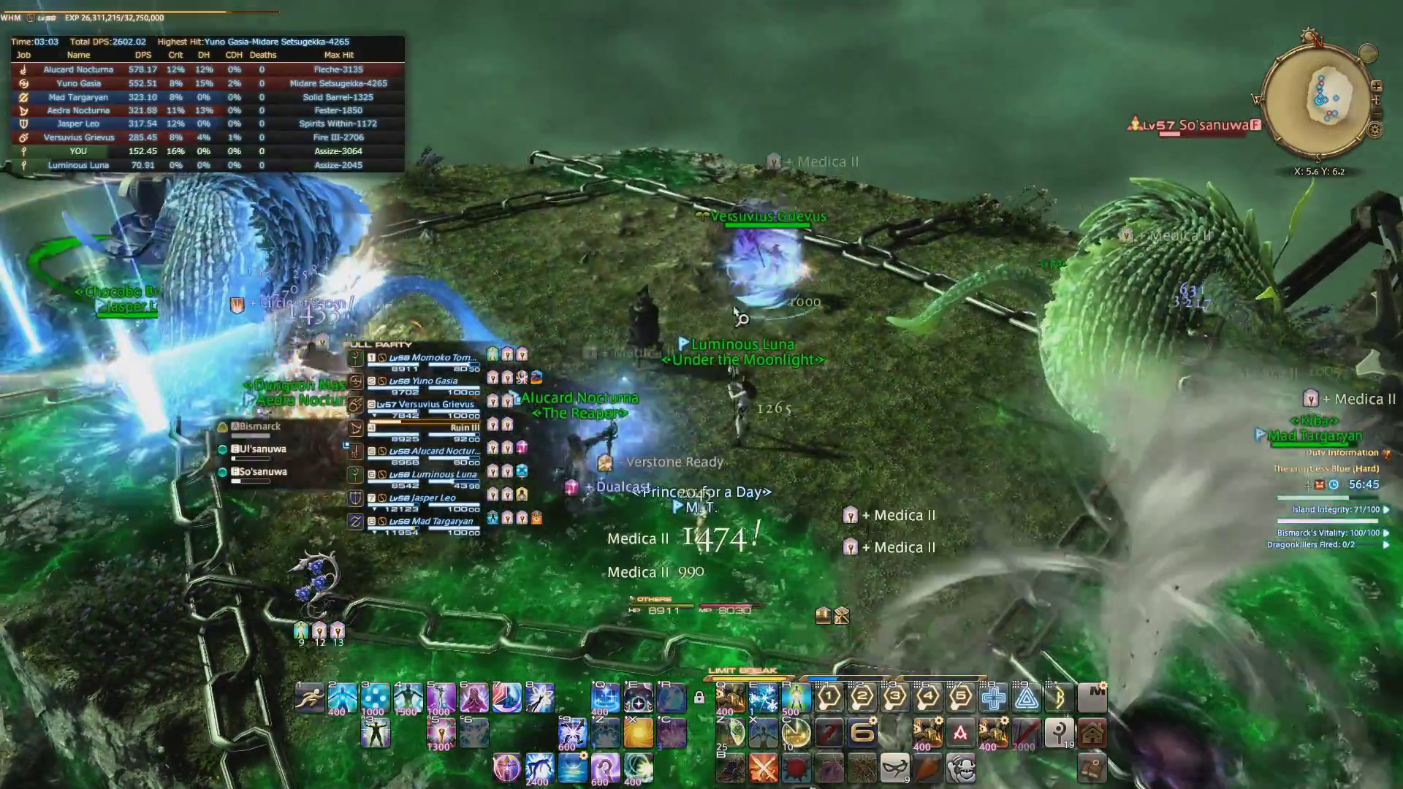
key(a)
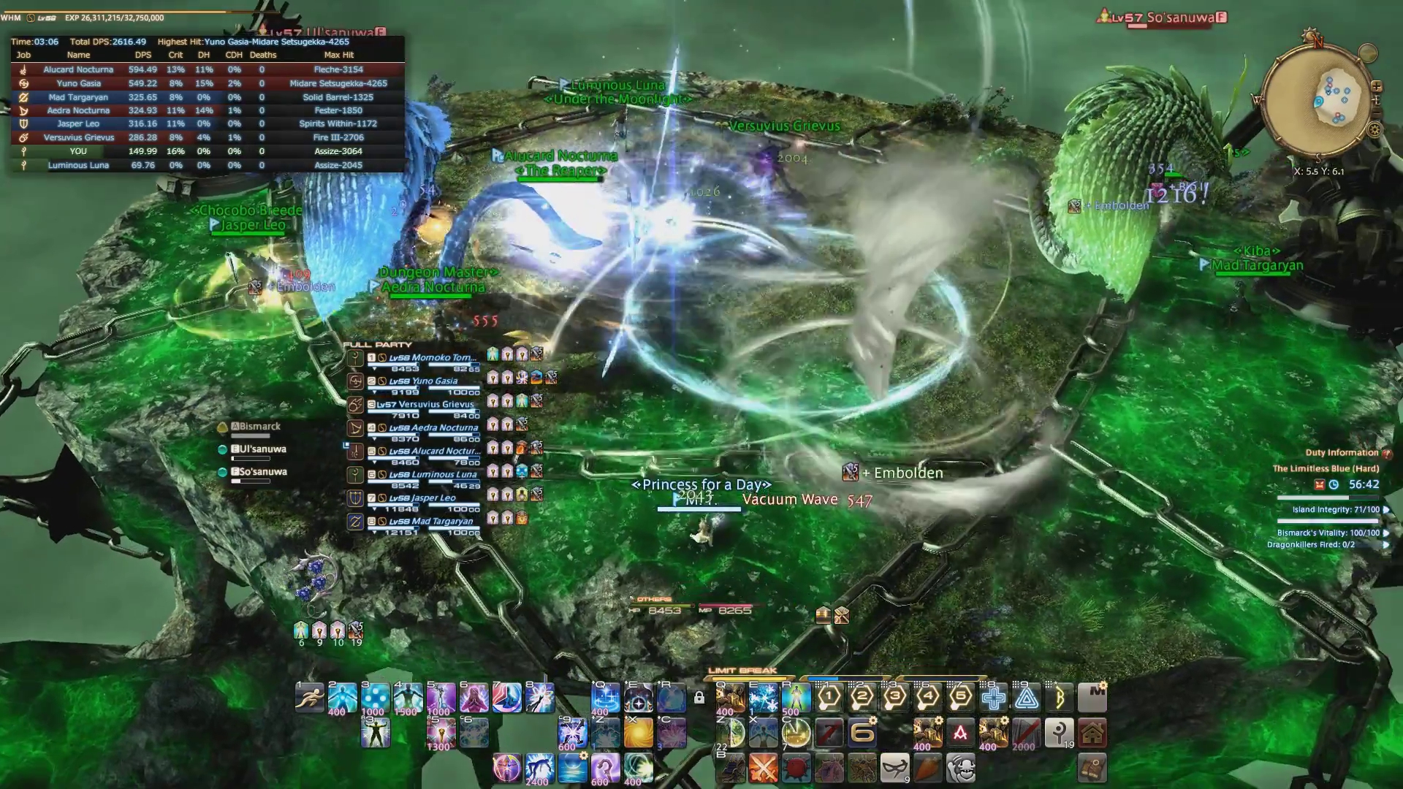
drag(786, 476, 786, 476)
Load rdmty_default_momoko_fix.html as the Mini Parse skin in Advanced Combat Tracker and return to the game
key(alt+Tab)
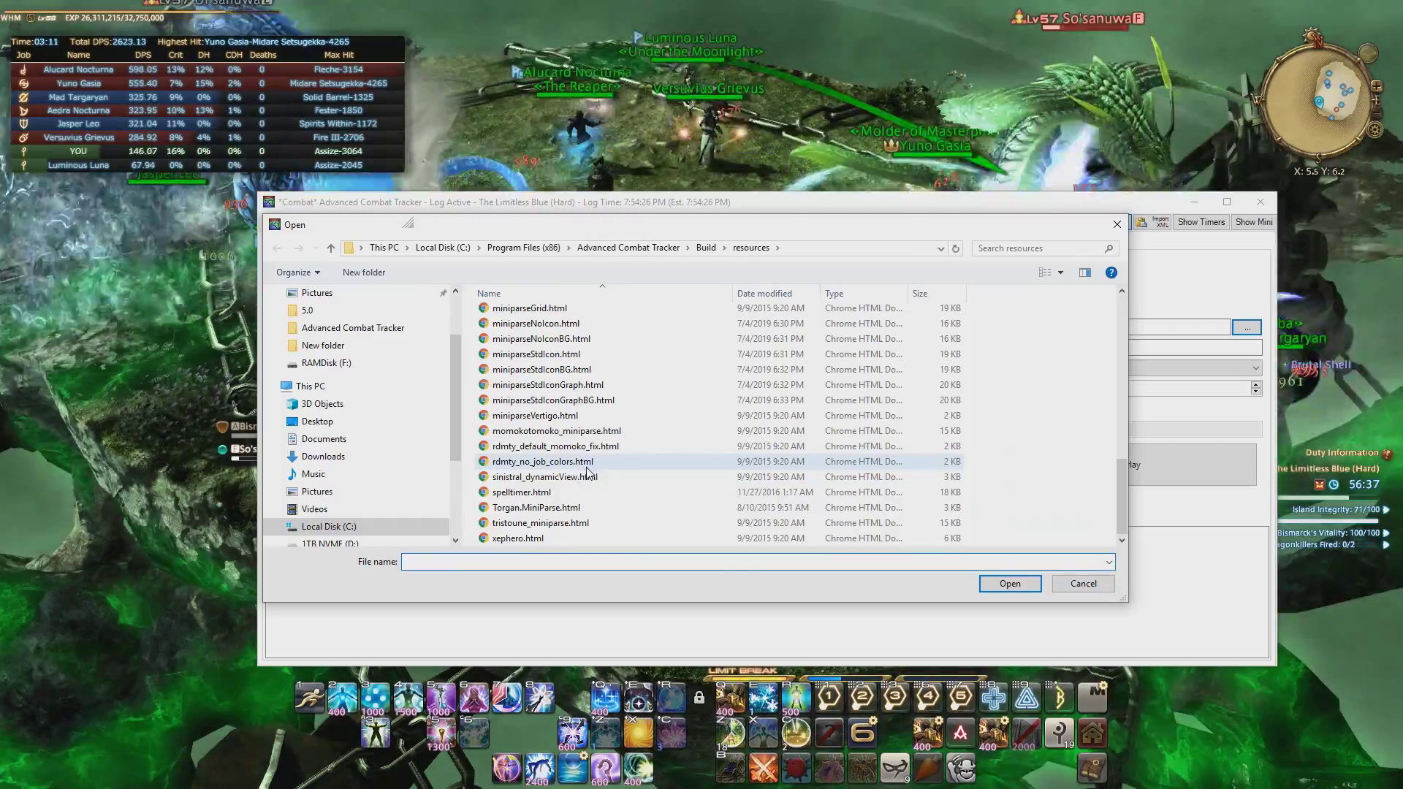
double_click(581, 449)
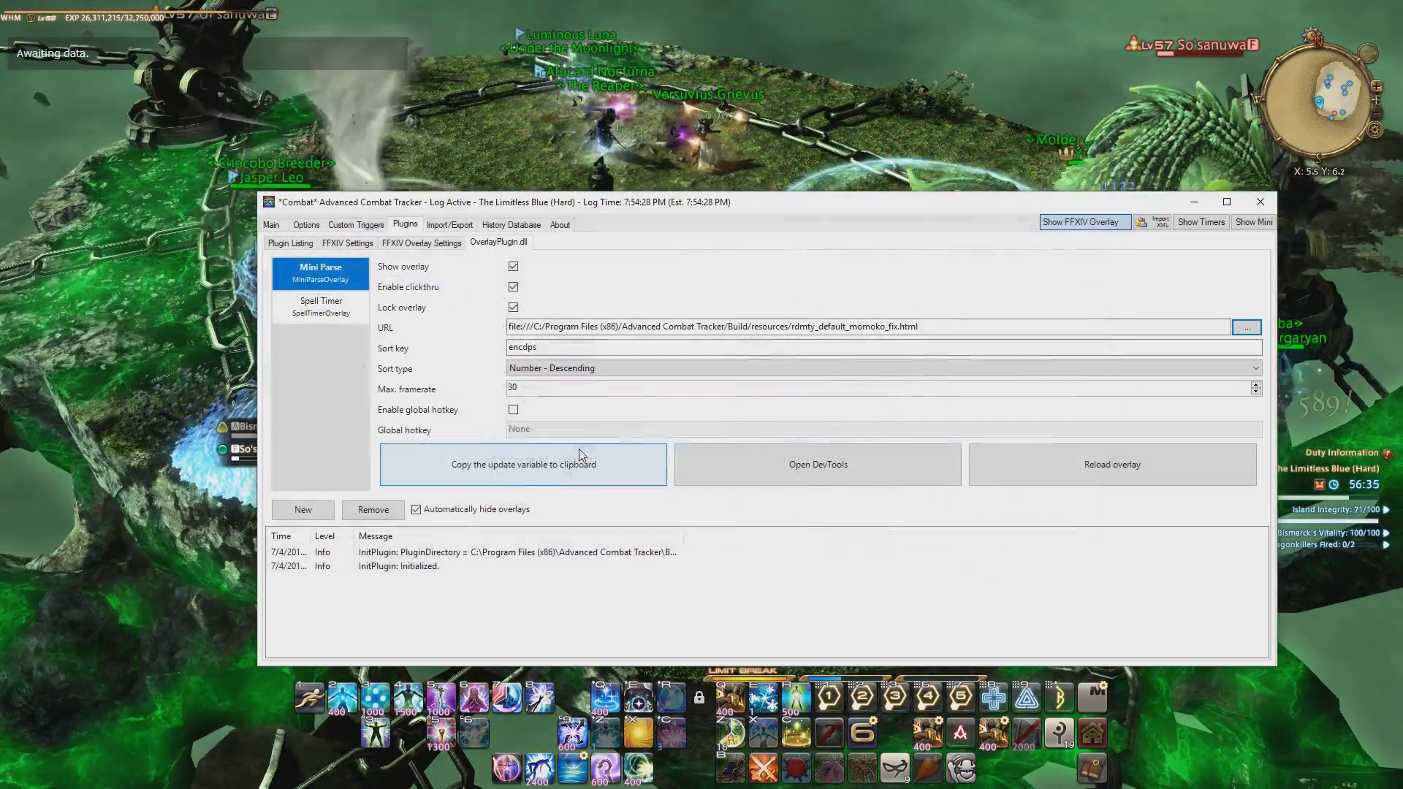
click(10, 370)
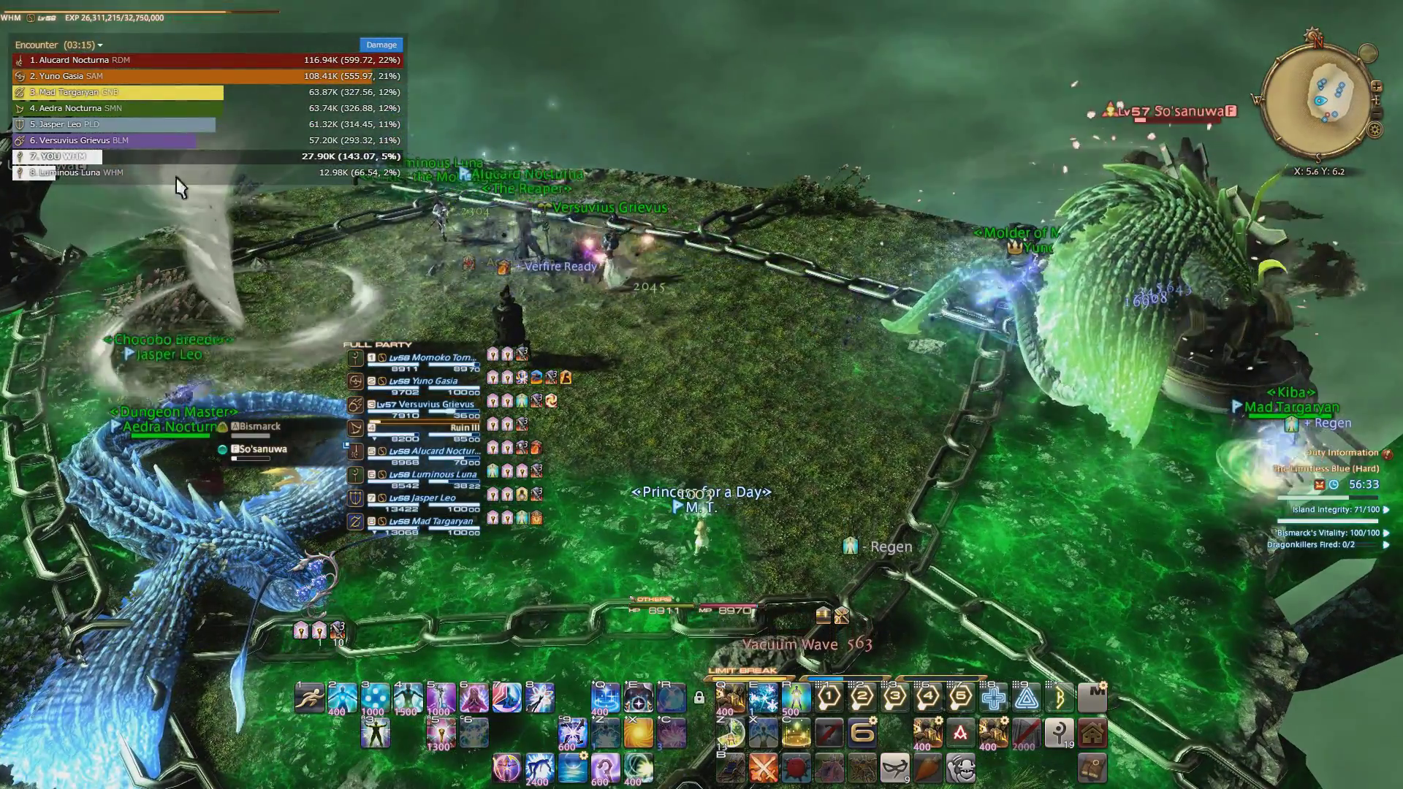
Move around the island while examining the party's damage bars in the rdmty default skin
key(w)
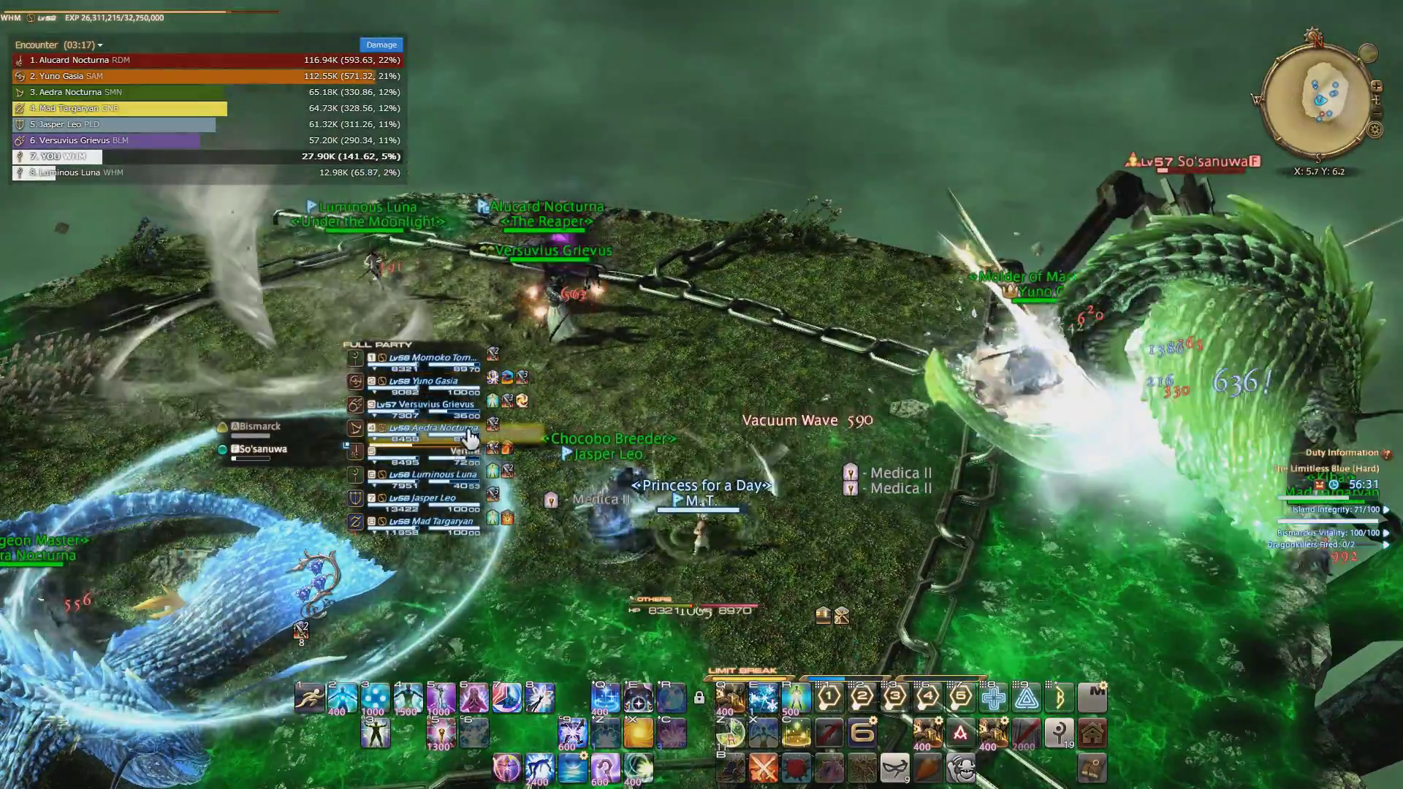
key(s)
key(d)
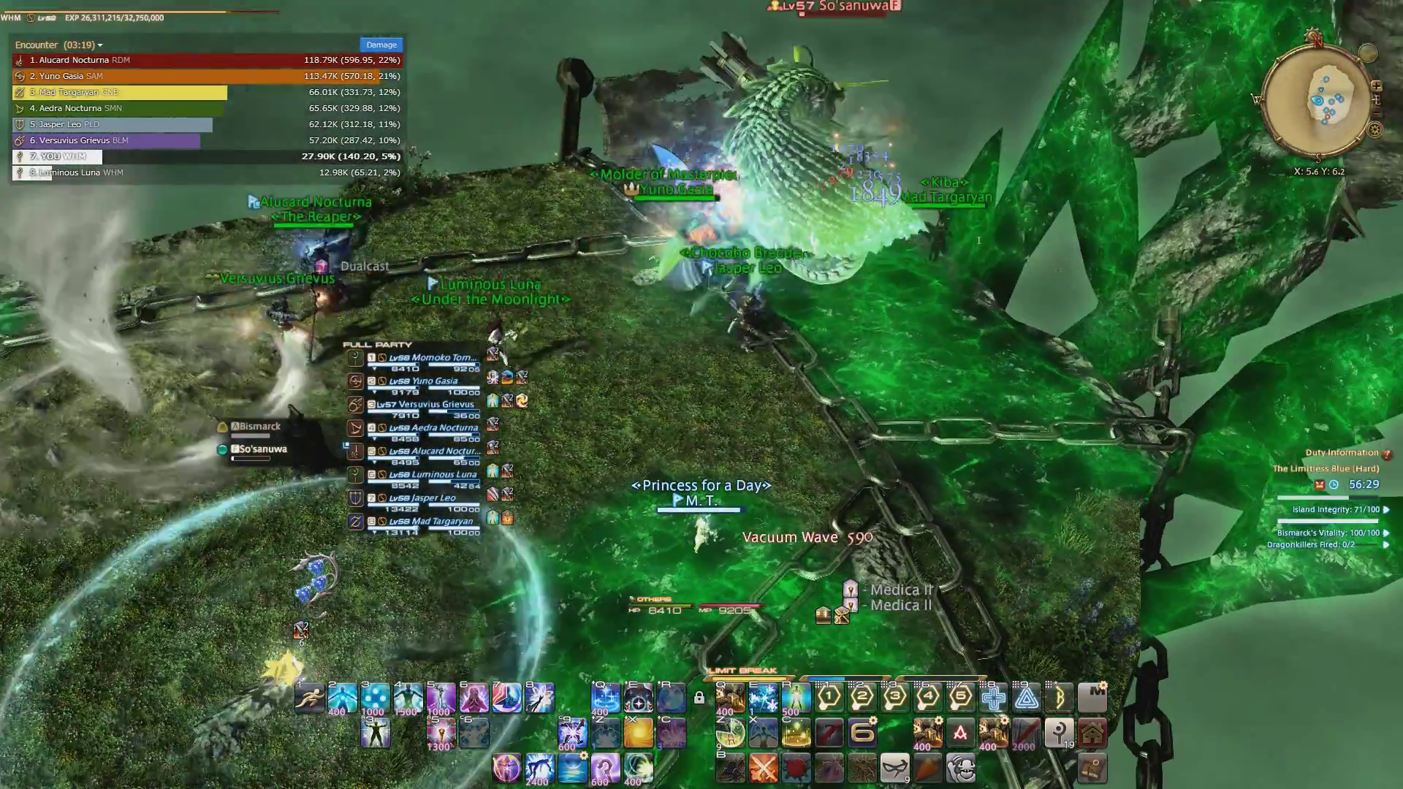
key(a)
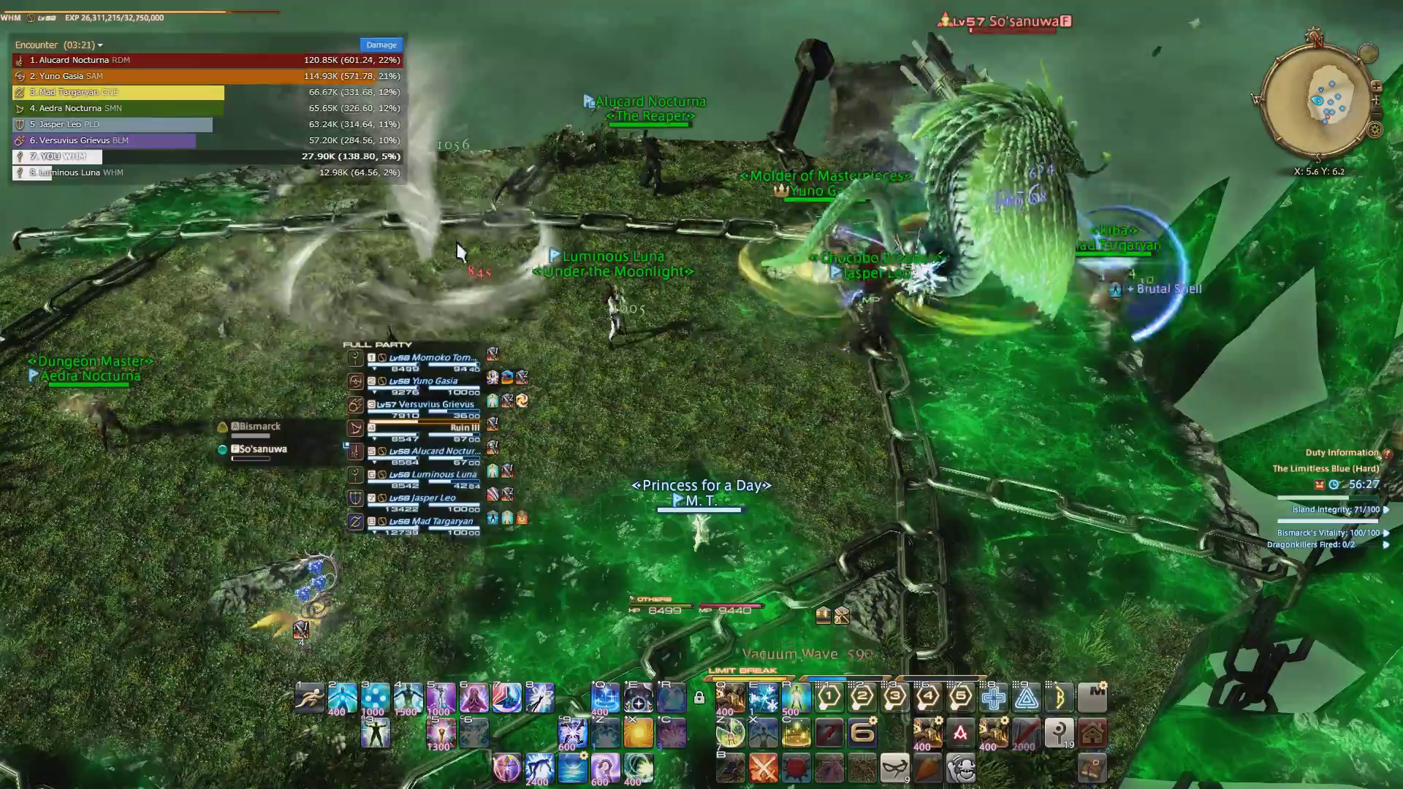
key(d)
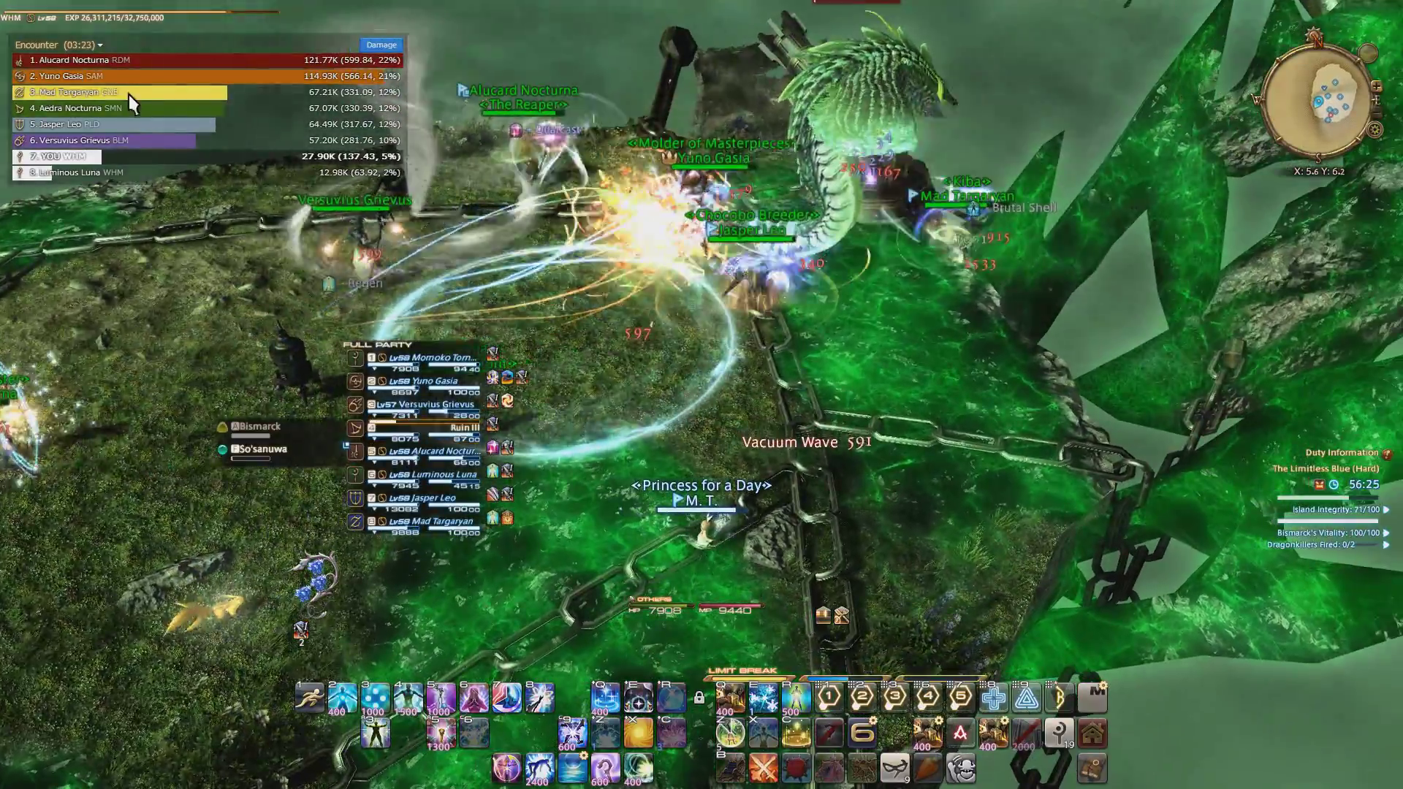
key(a)
key(w)
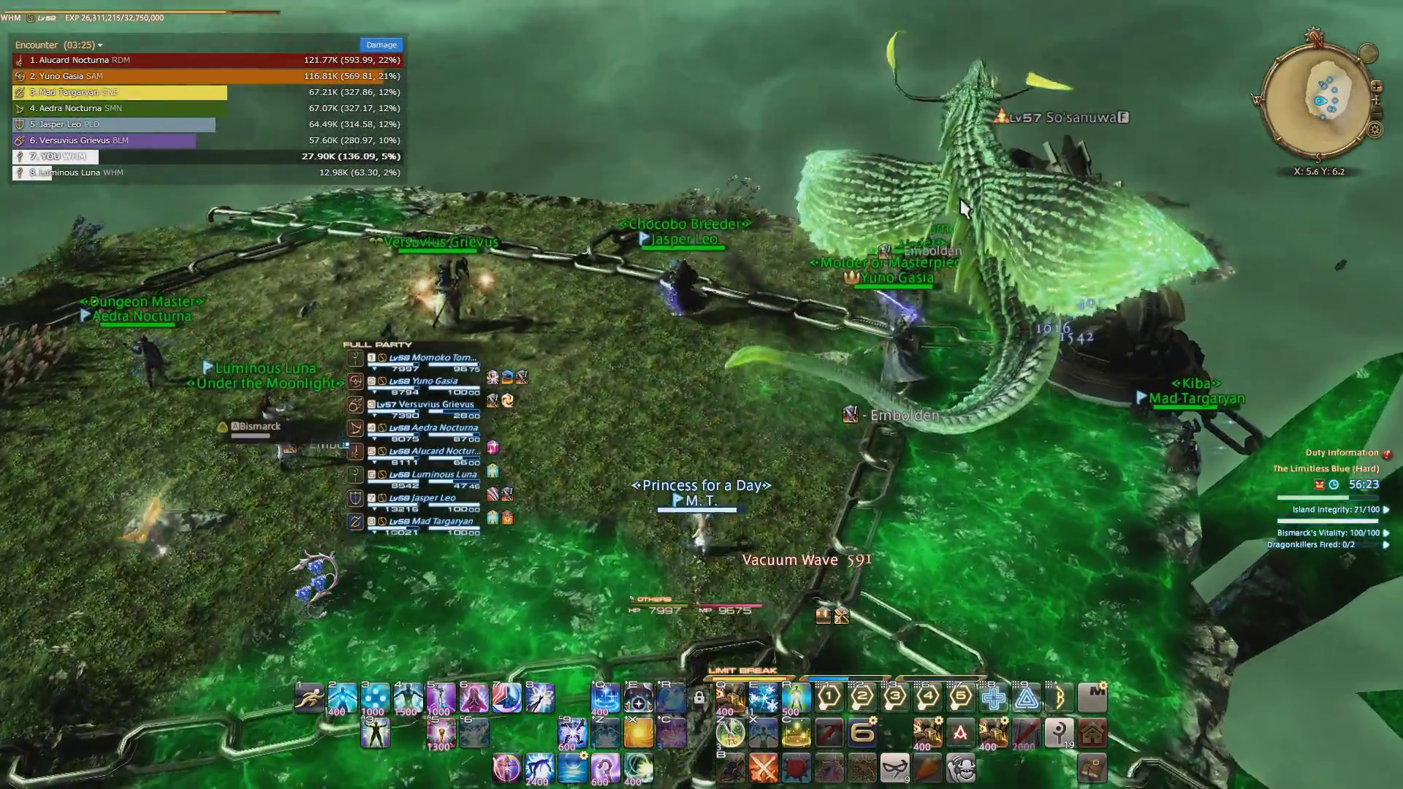
key(a)
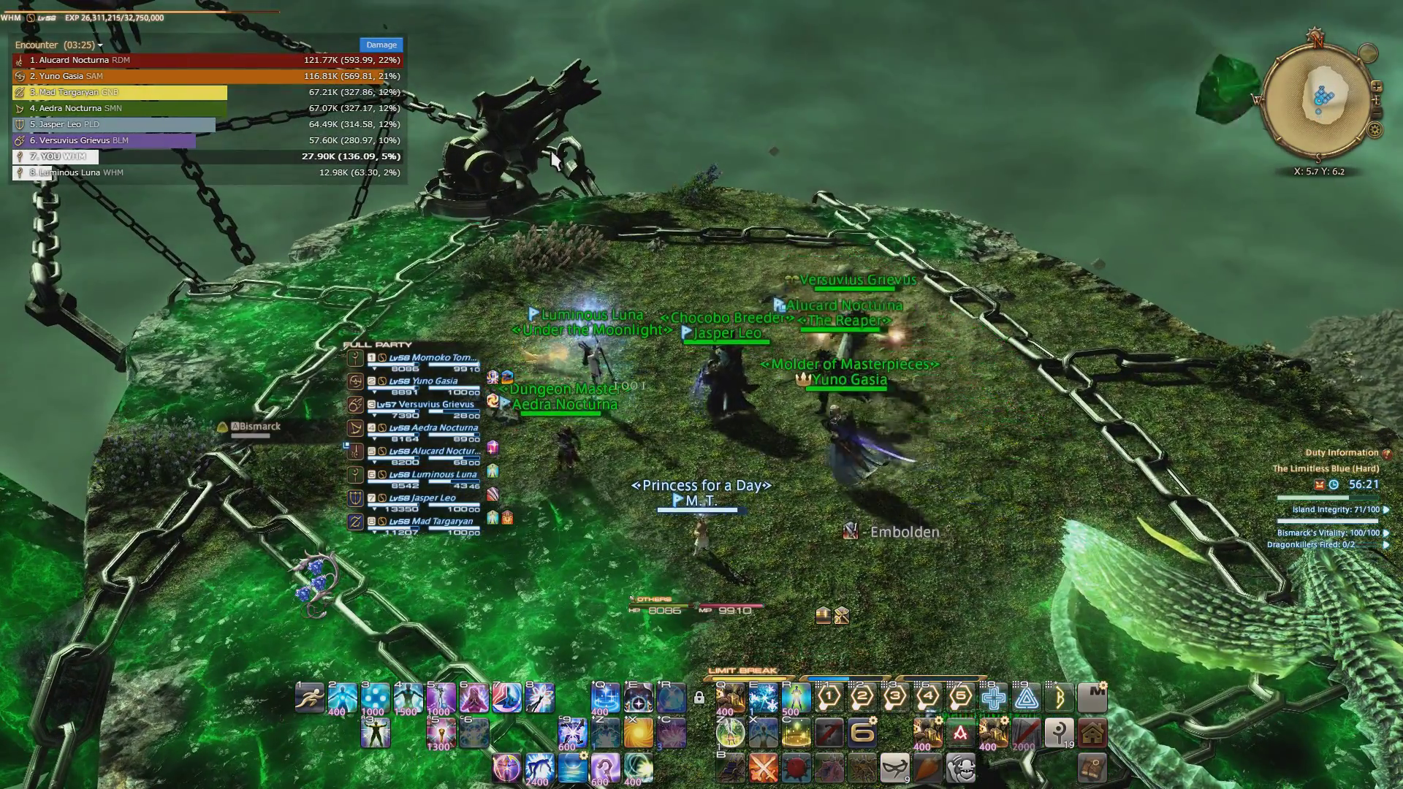
Load rdmty_no_job_colors.html as the Mini Parse skin in Advanced Combat Tracker
key(alt+Tab)
click(1242, 330)
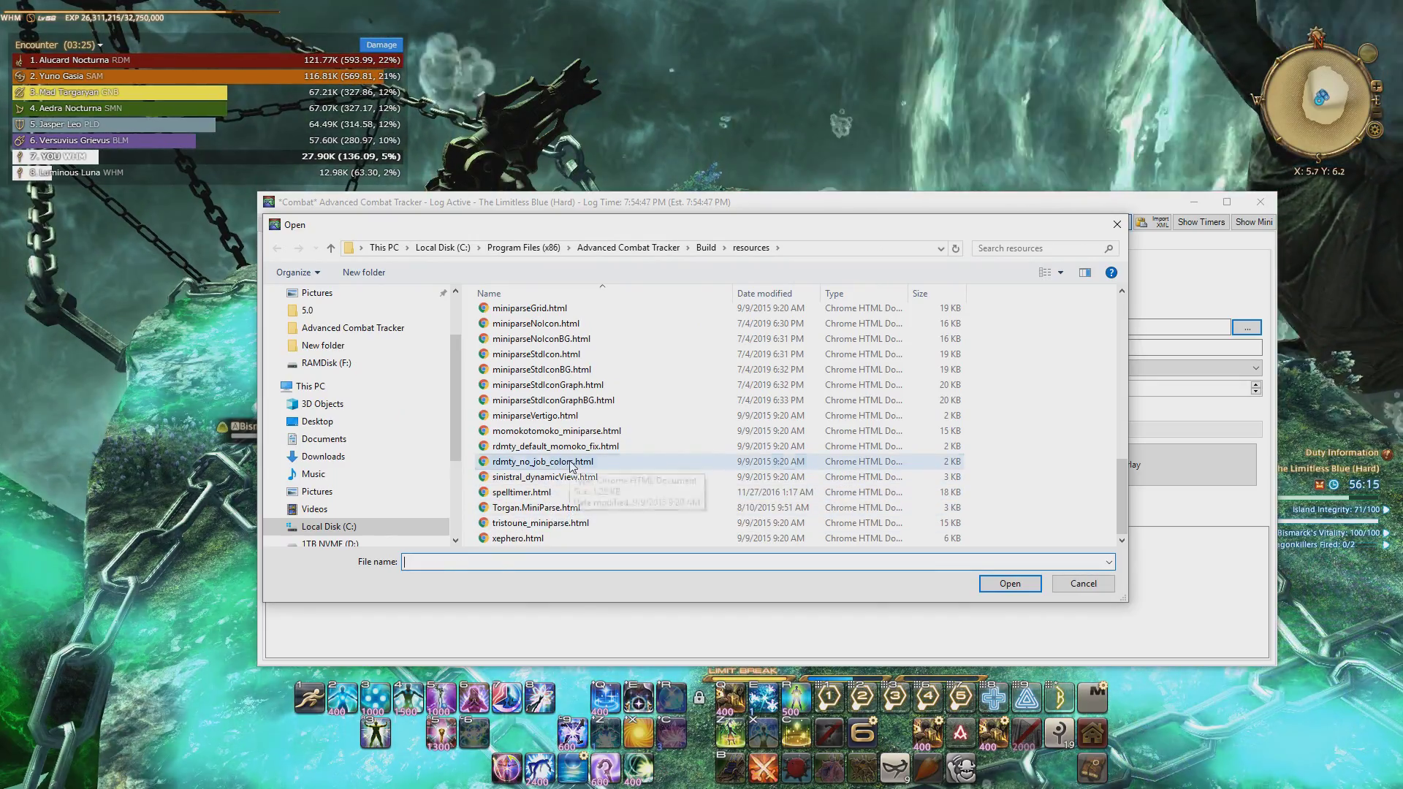
click(1009, 583)
click(53, 401)
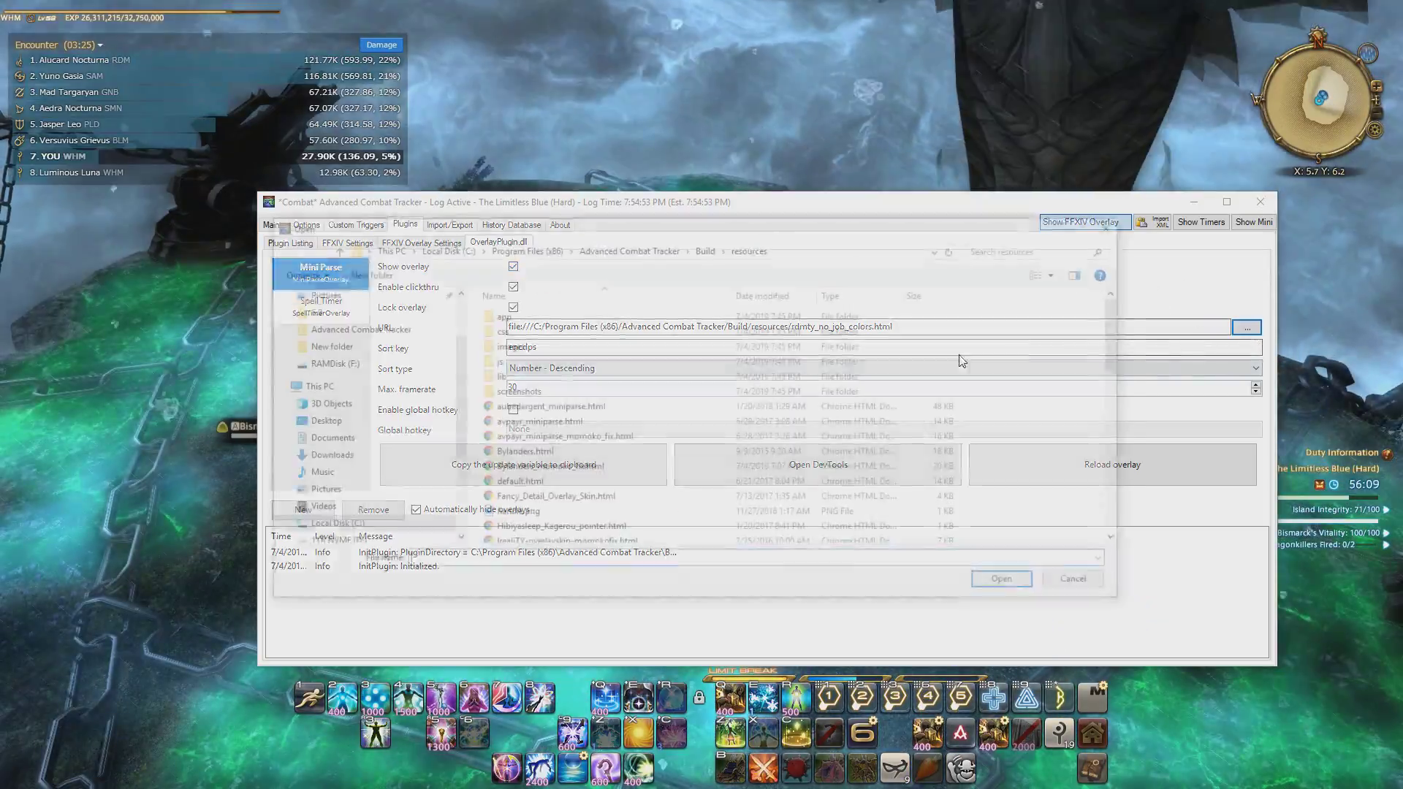
Load miniparse_momokotomoko_nobackground_roleColor.html as the Mini Parse skin and return to the game
scroll(611, 456, down, 1)
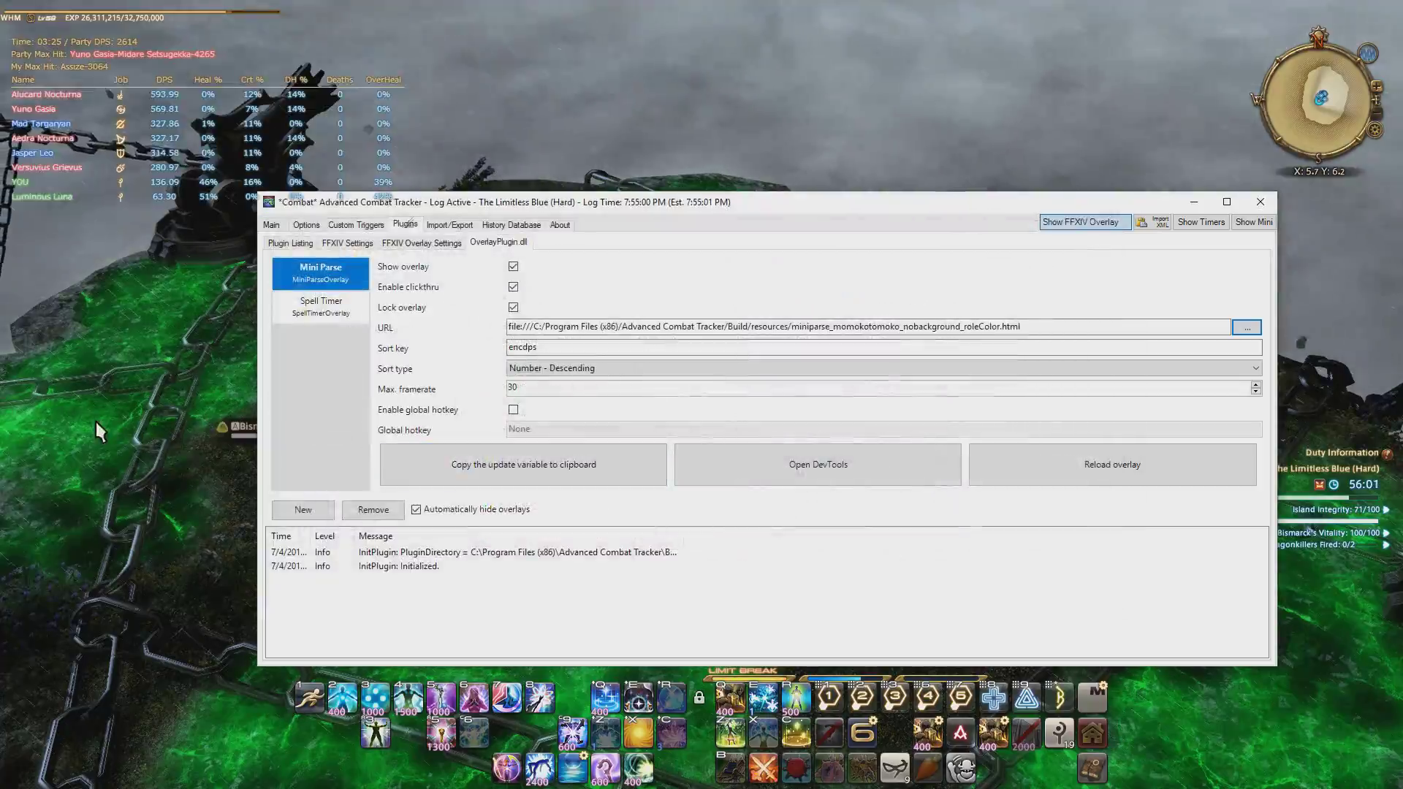
click(96, 421)
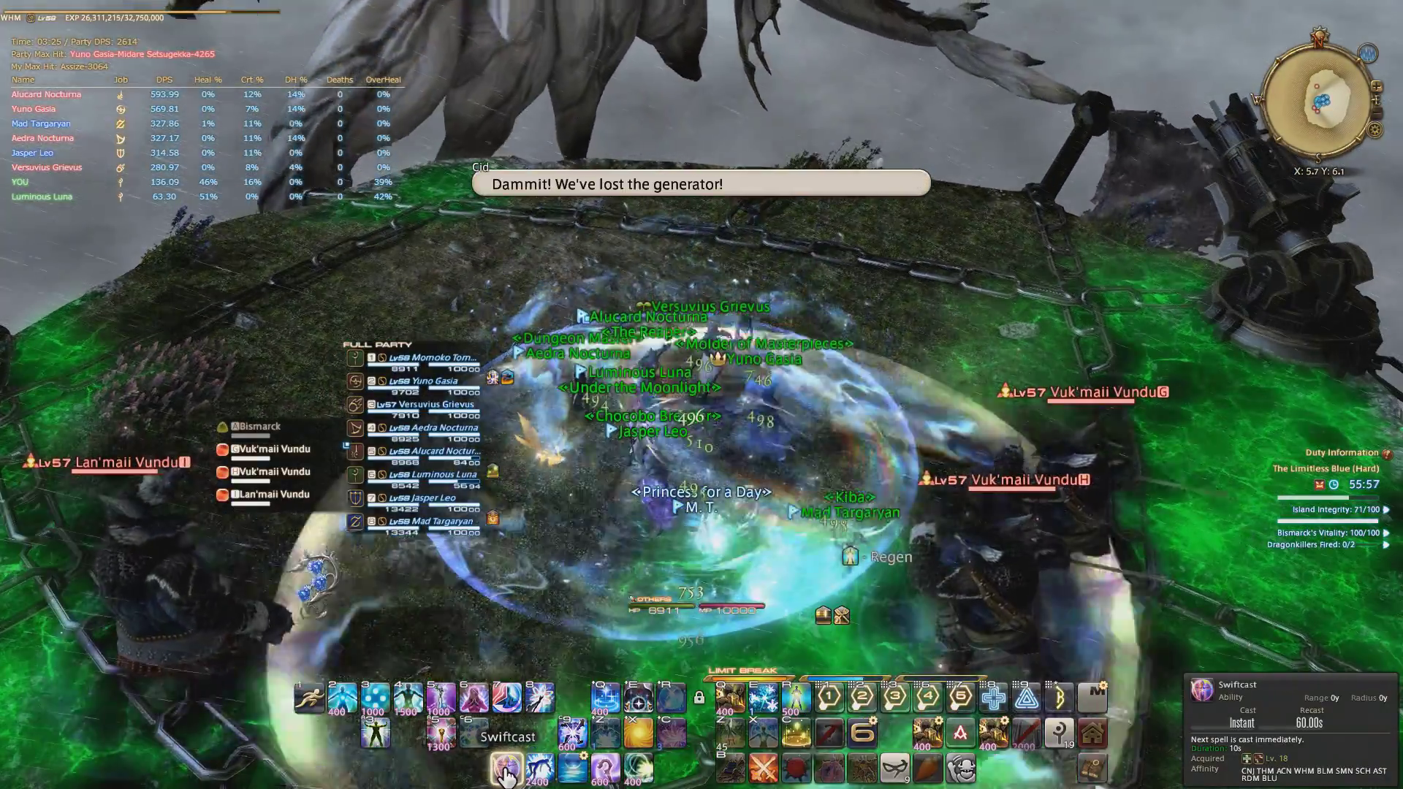
Activate Swiftcast and cast Holy against the Vundu enemies surrounding the party on the island
click(505, 770)
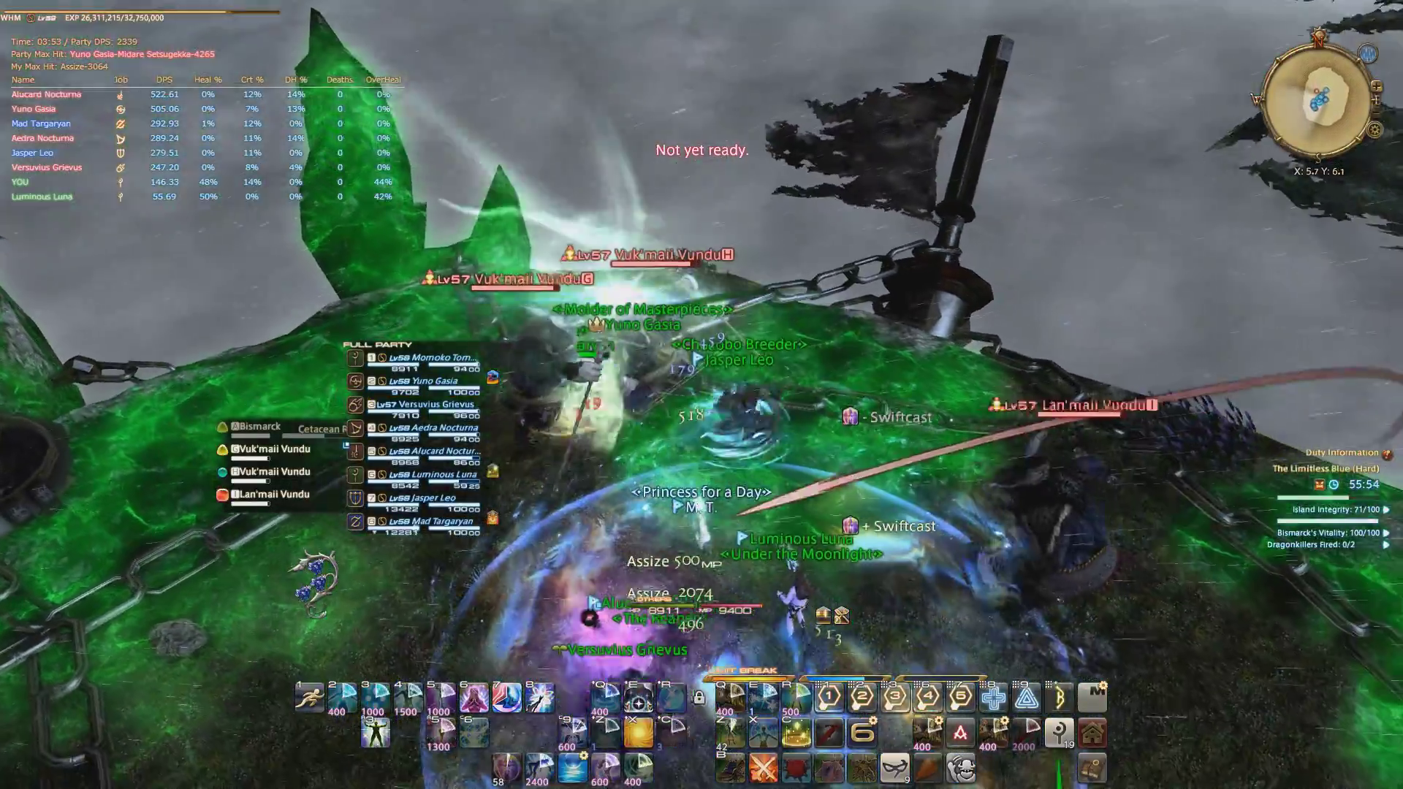
click(573, 737)
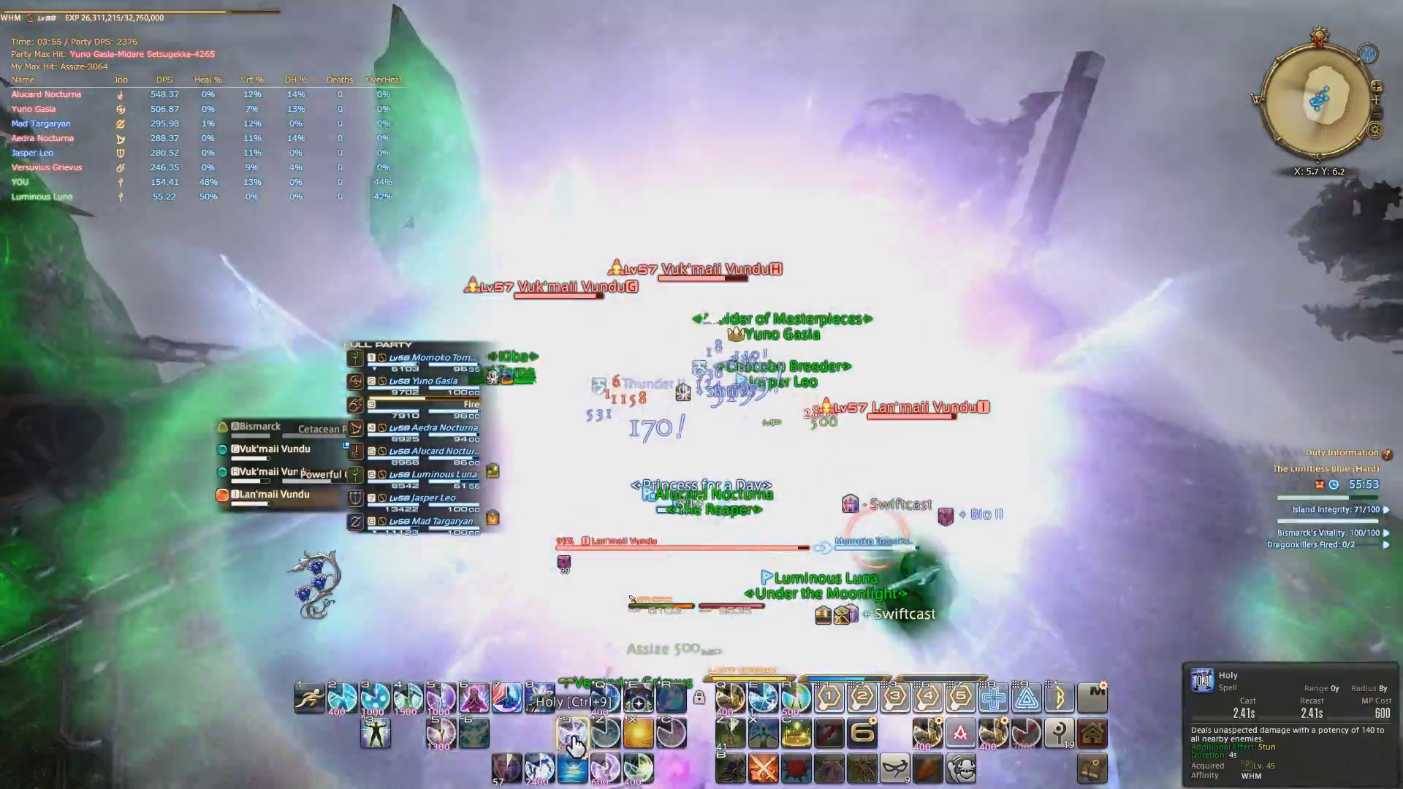
click(573, 742)
click(573, 741)
drag(997, 295, 957, 295)
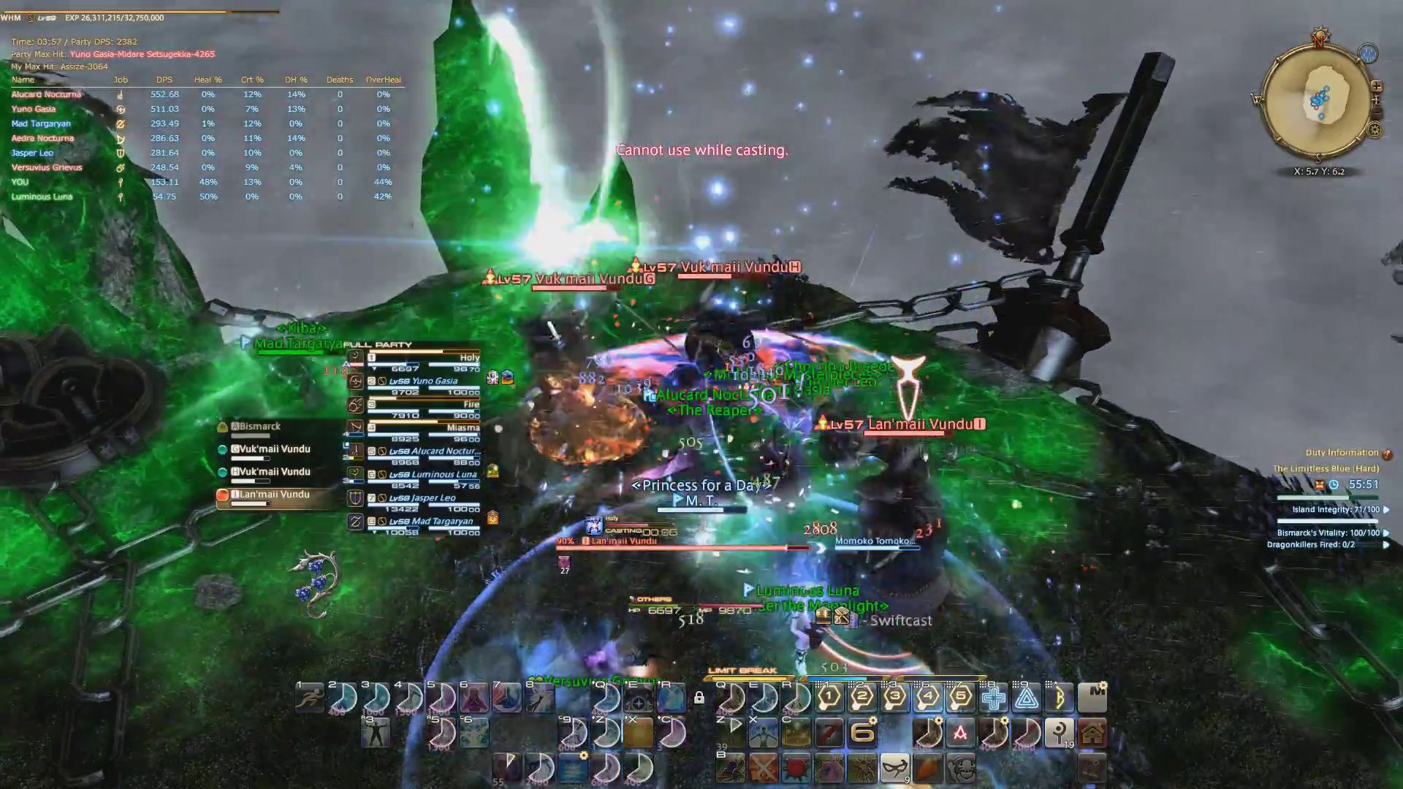
Place the Asylum healing area on the ground near the party and the Lan'maii Vundu
key(r)
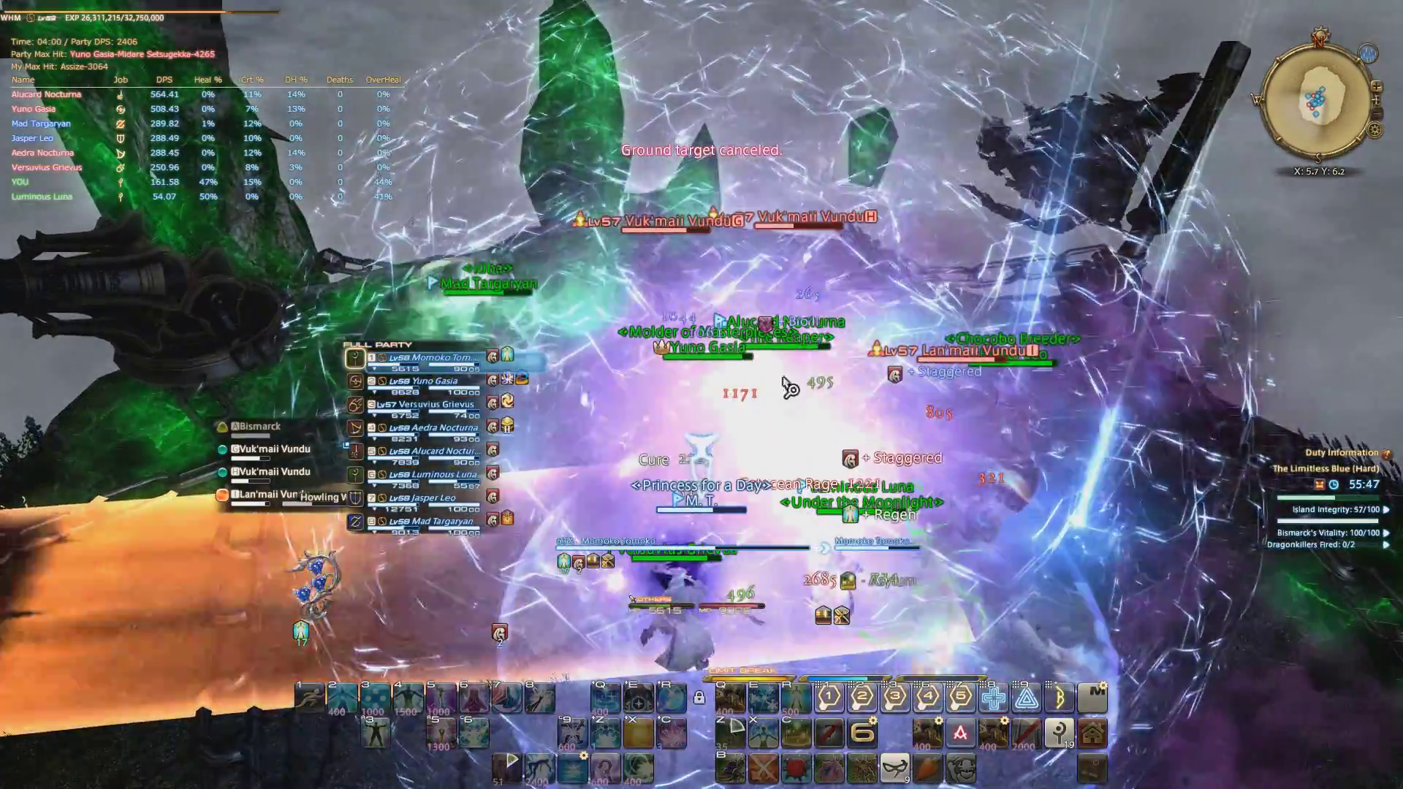
drag(824, 369, 767, 387)
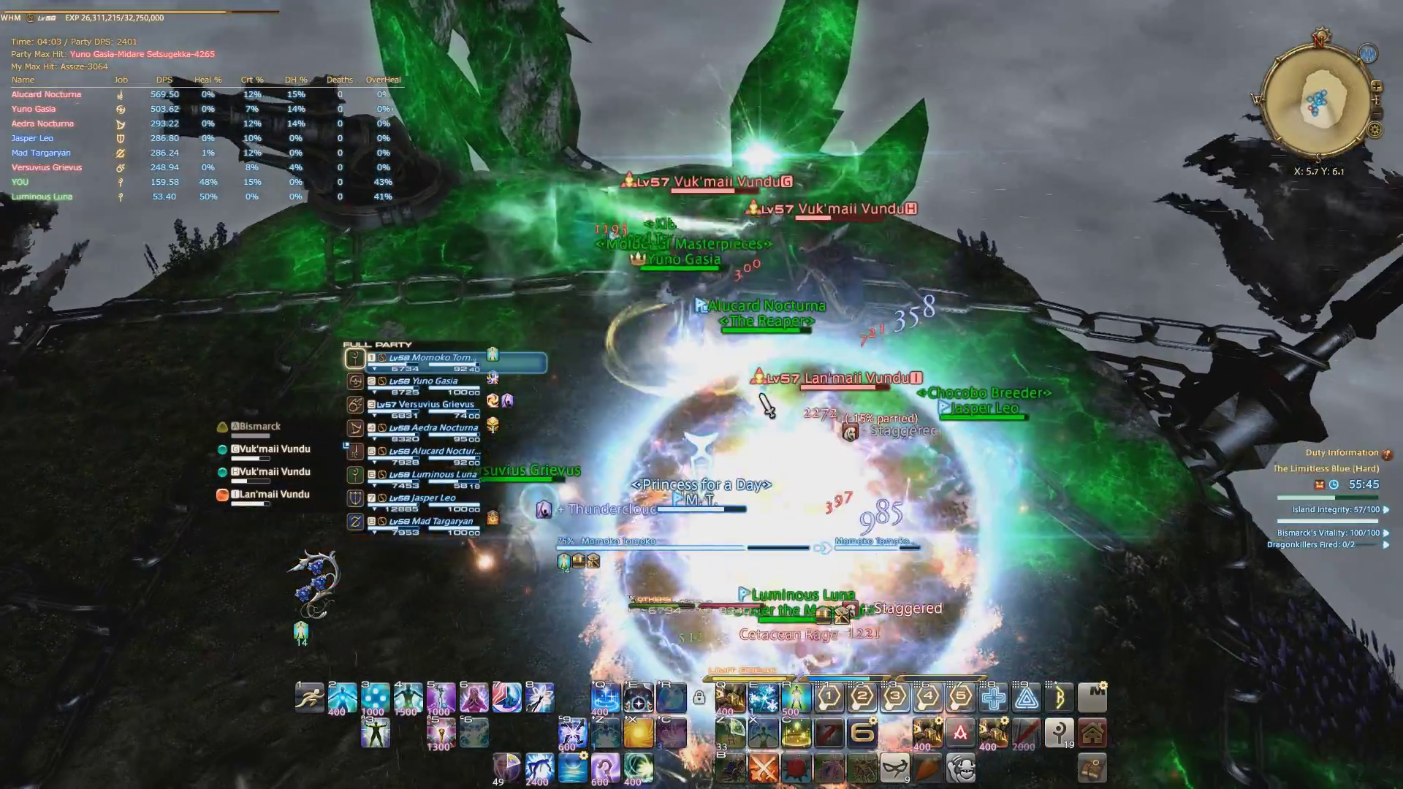
key(c)
click(775, 422)
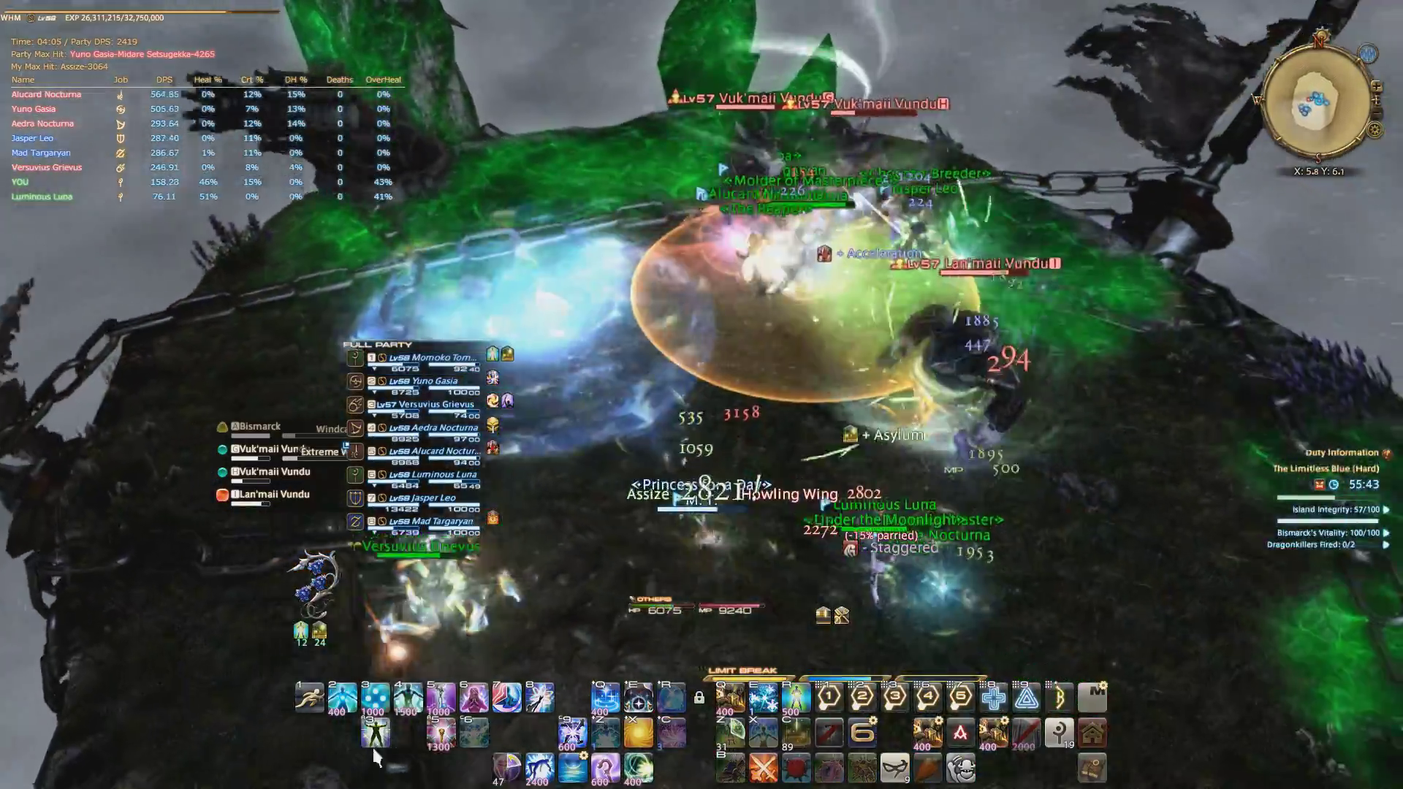
Heal the eighth party member with Benediction and cast Cure II
click(374, 736)
click(432, 526)
key(3)
key(3)
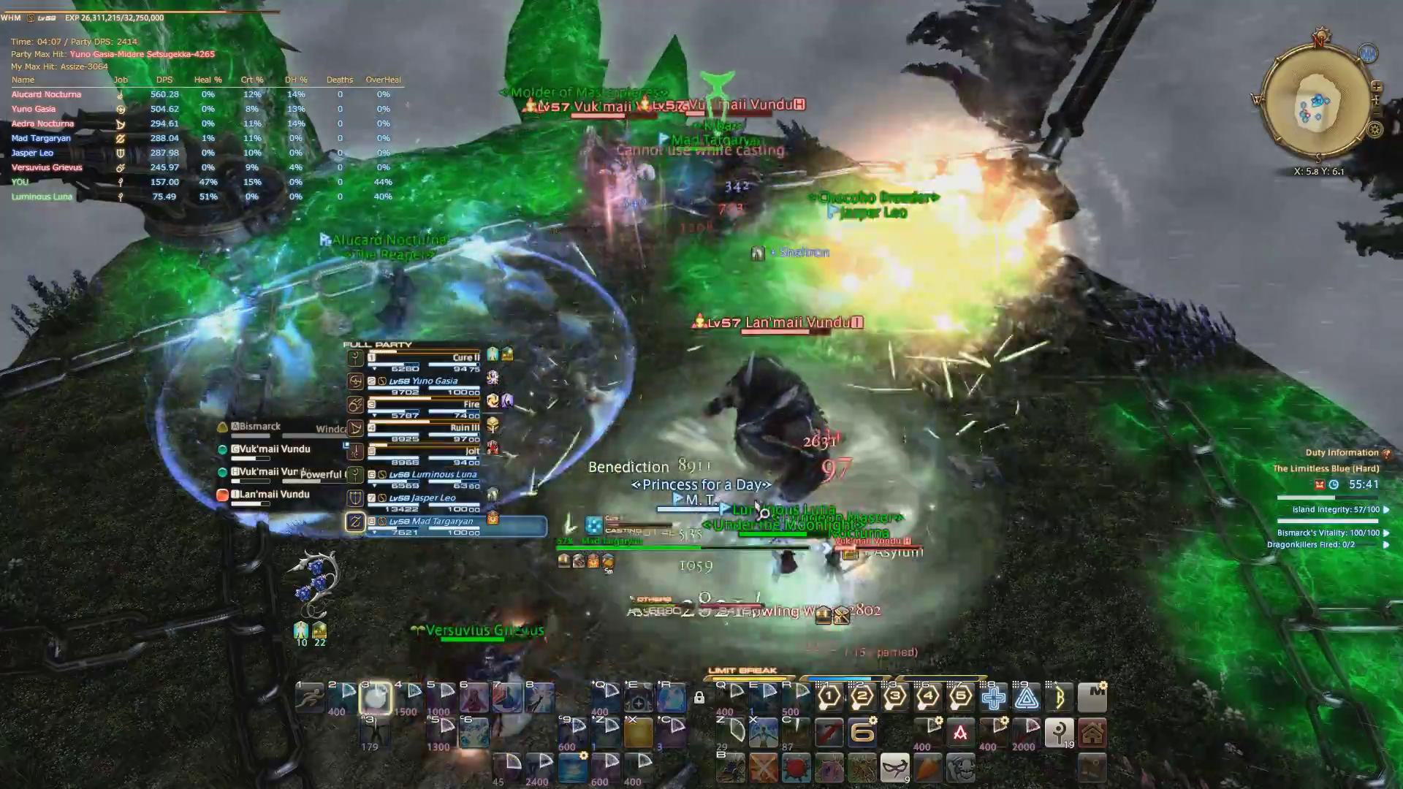
key(w)
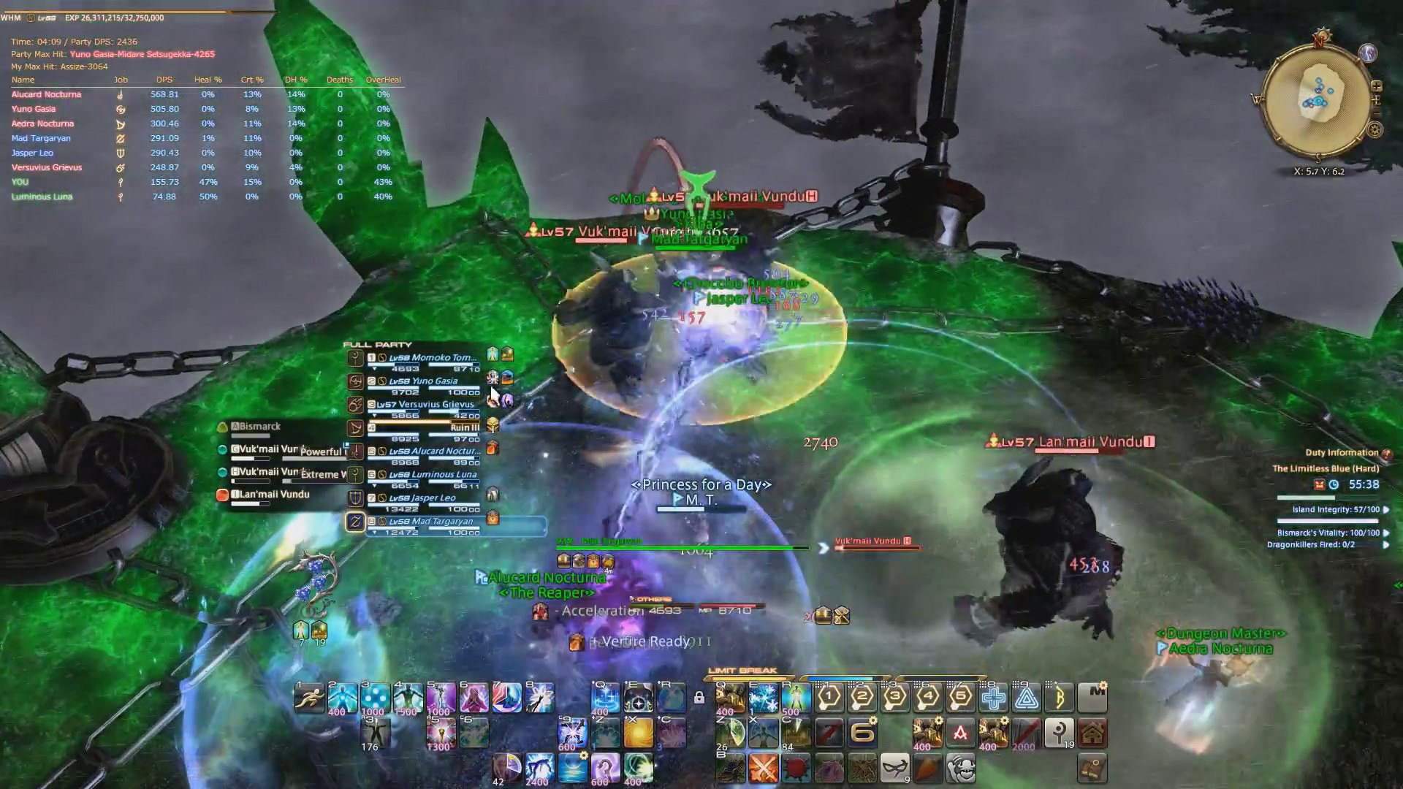
Heal your own character with Afflatus Solace and cast Holy at the nearby enemies
click(504, 364)
key(e)
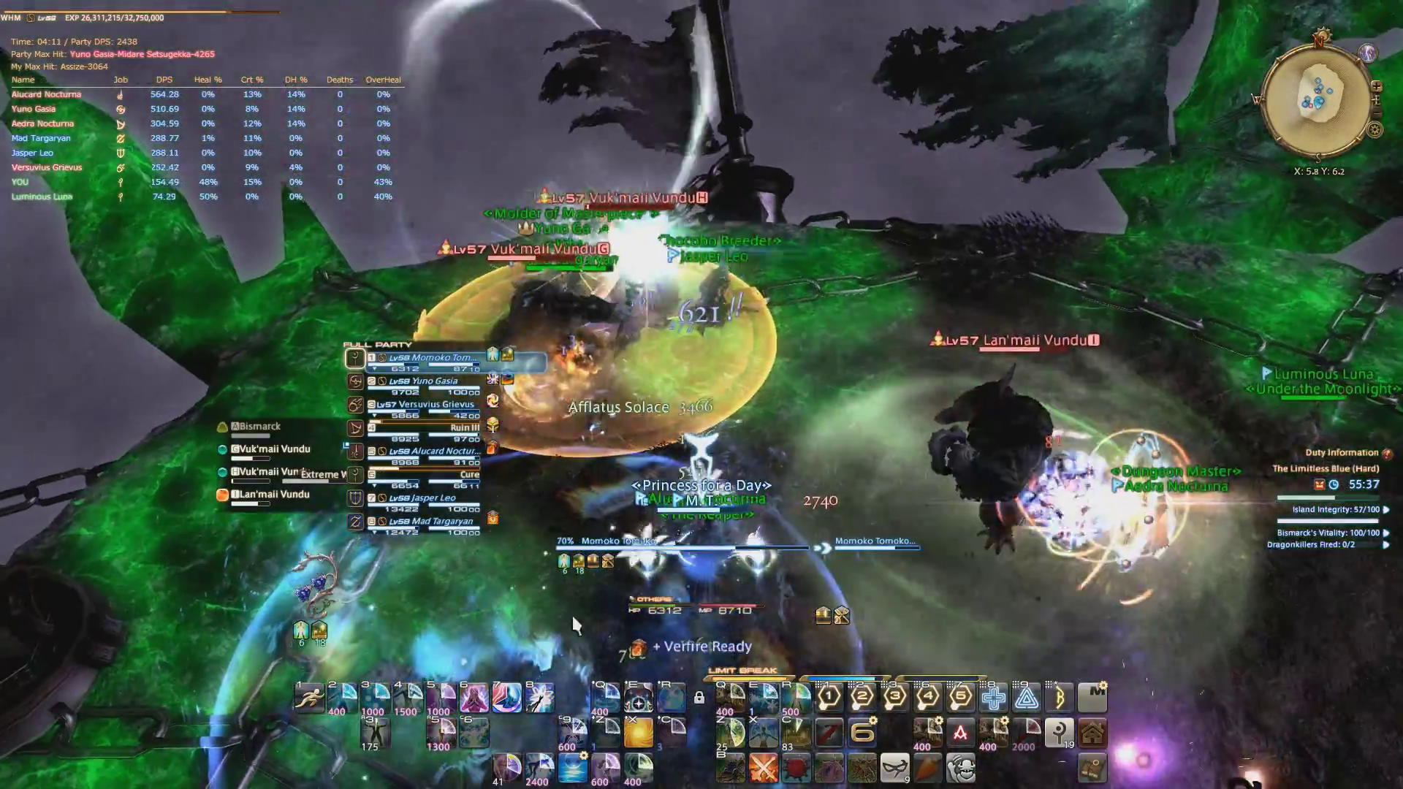
click(571, 737)
click(570, 733)
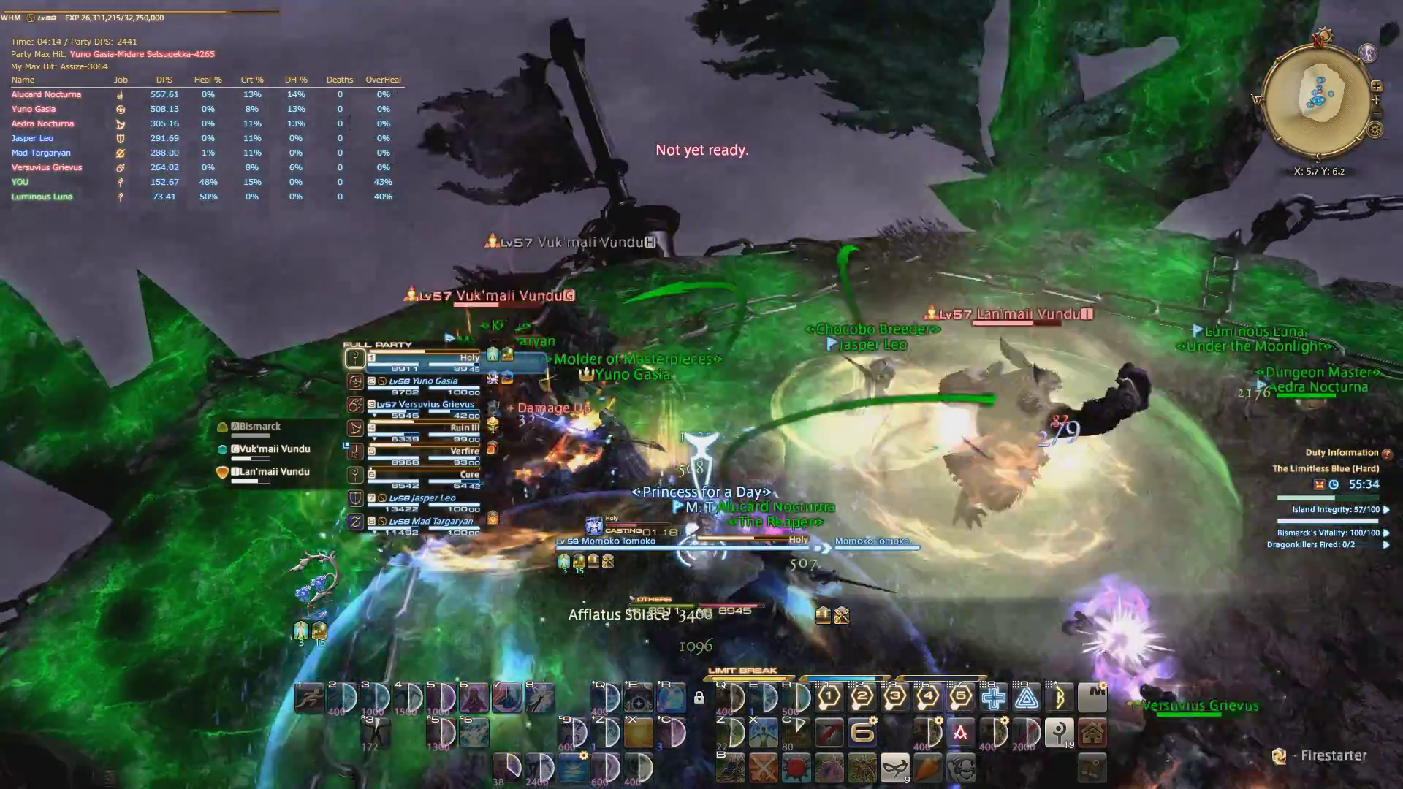
drag(783, 309, 709, 295)
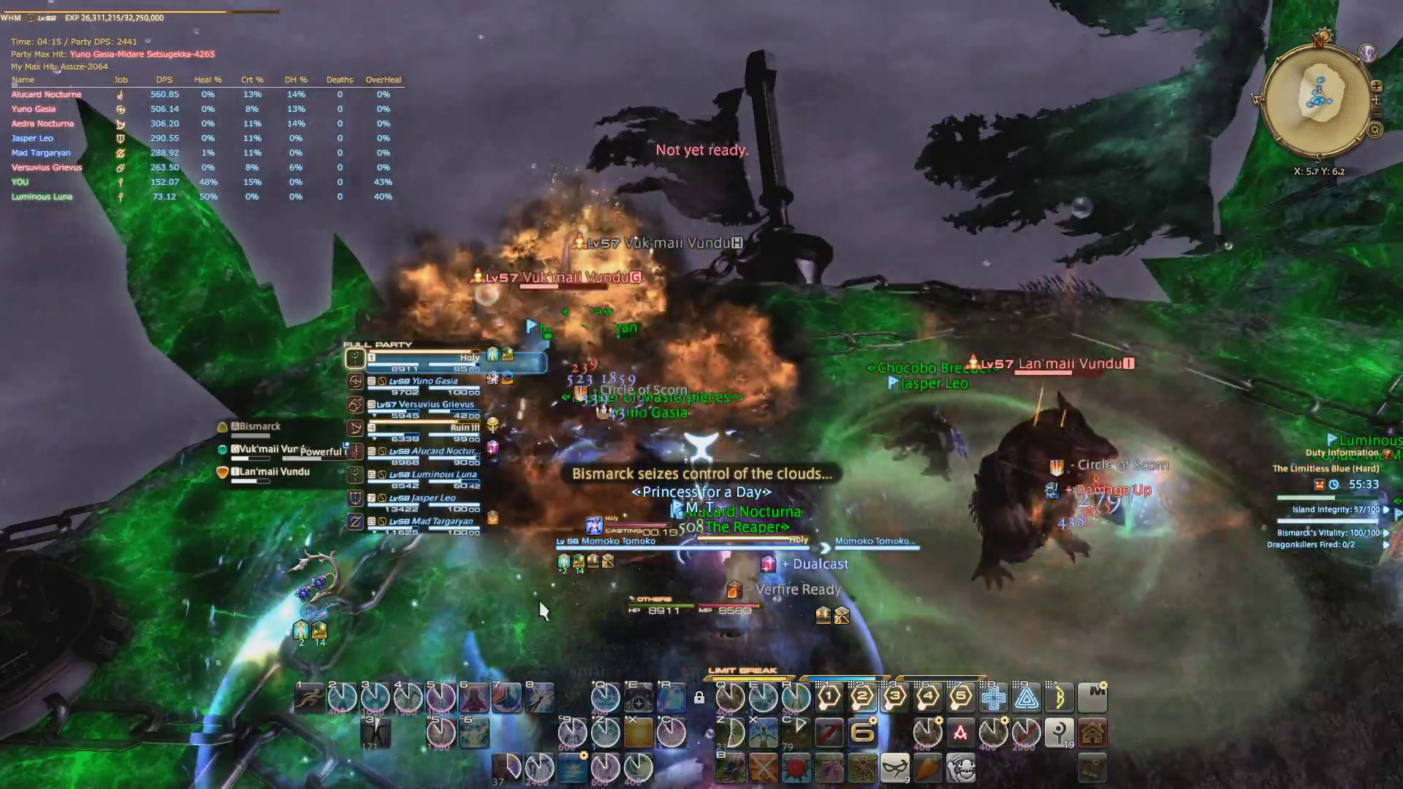